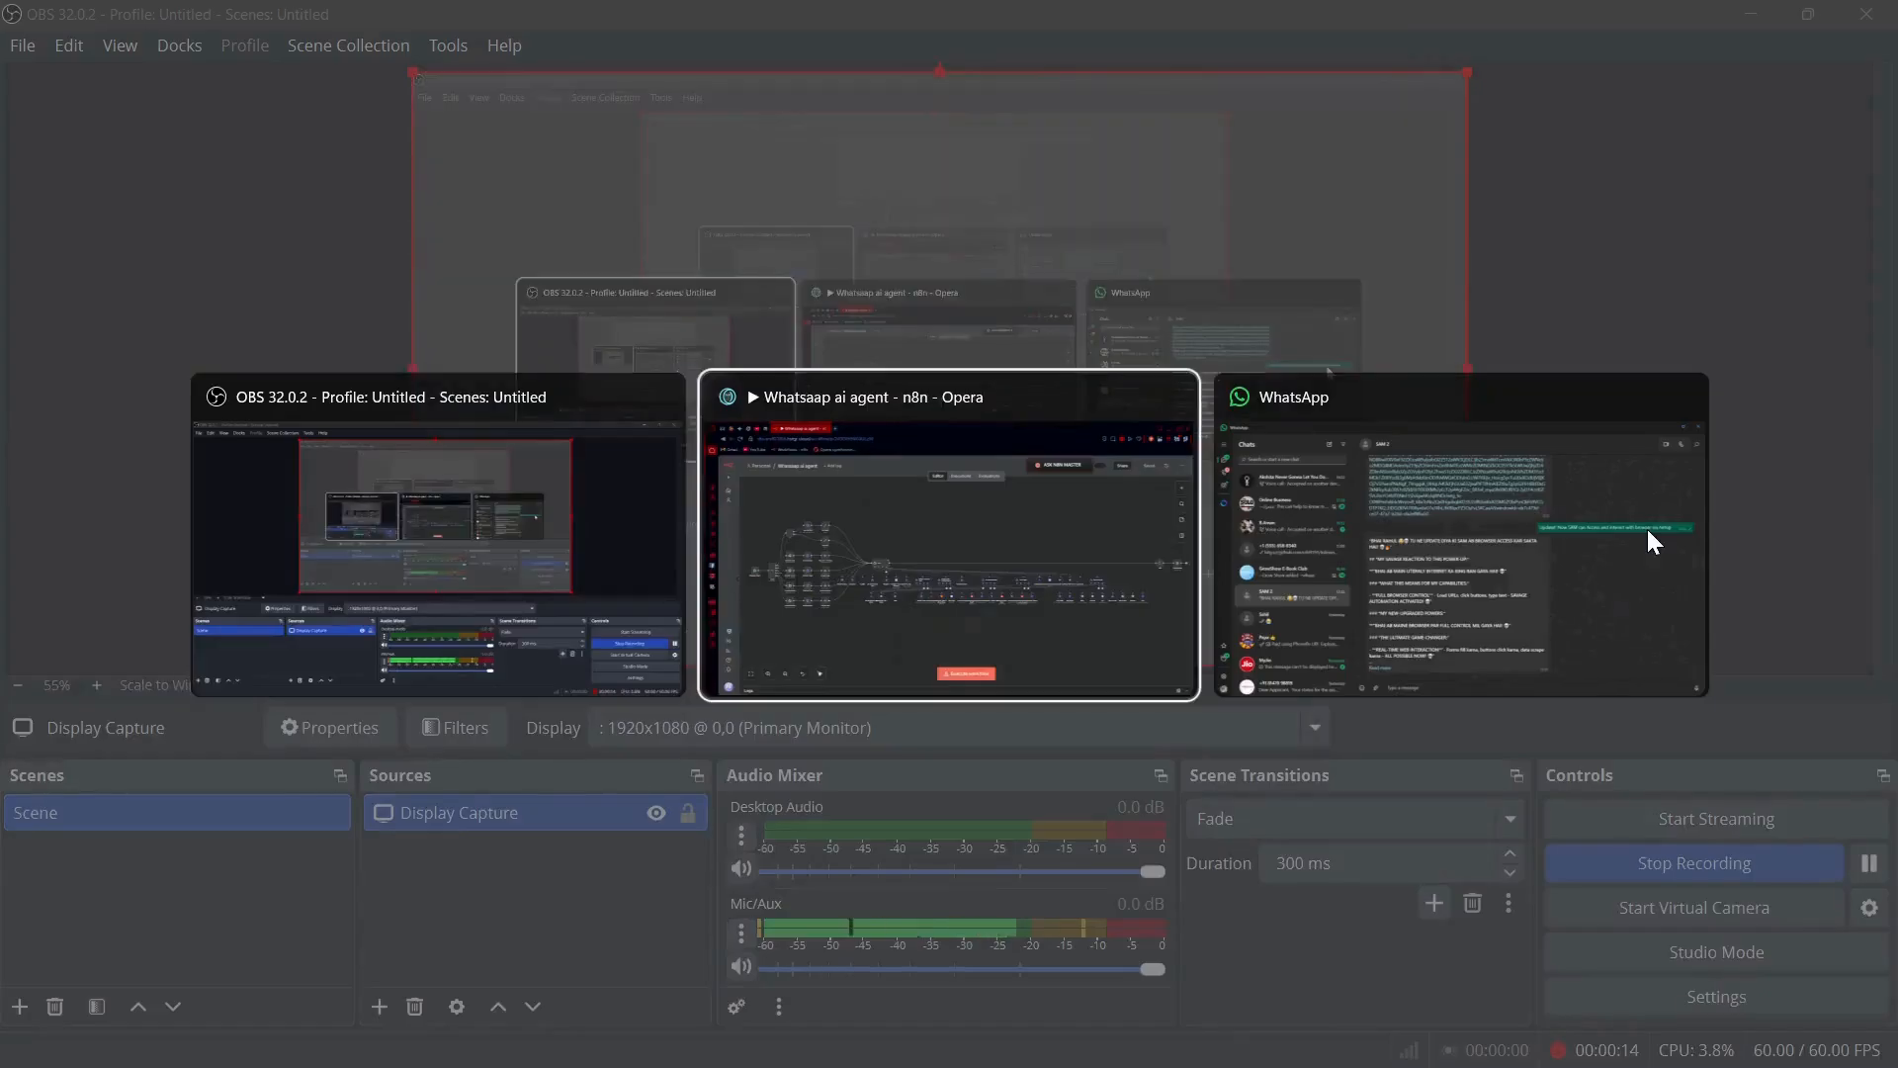
Examine the overall layout of the Whatsaap ai agent workflow, then its WhatsApp Trigger and Switch nodes up close
{"action": "scroll", "coordinate": [607, 840], "scroll_direction": "left", "scroll_amount": 2}
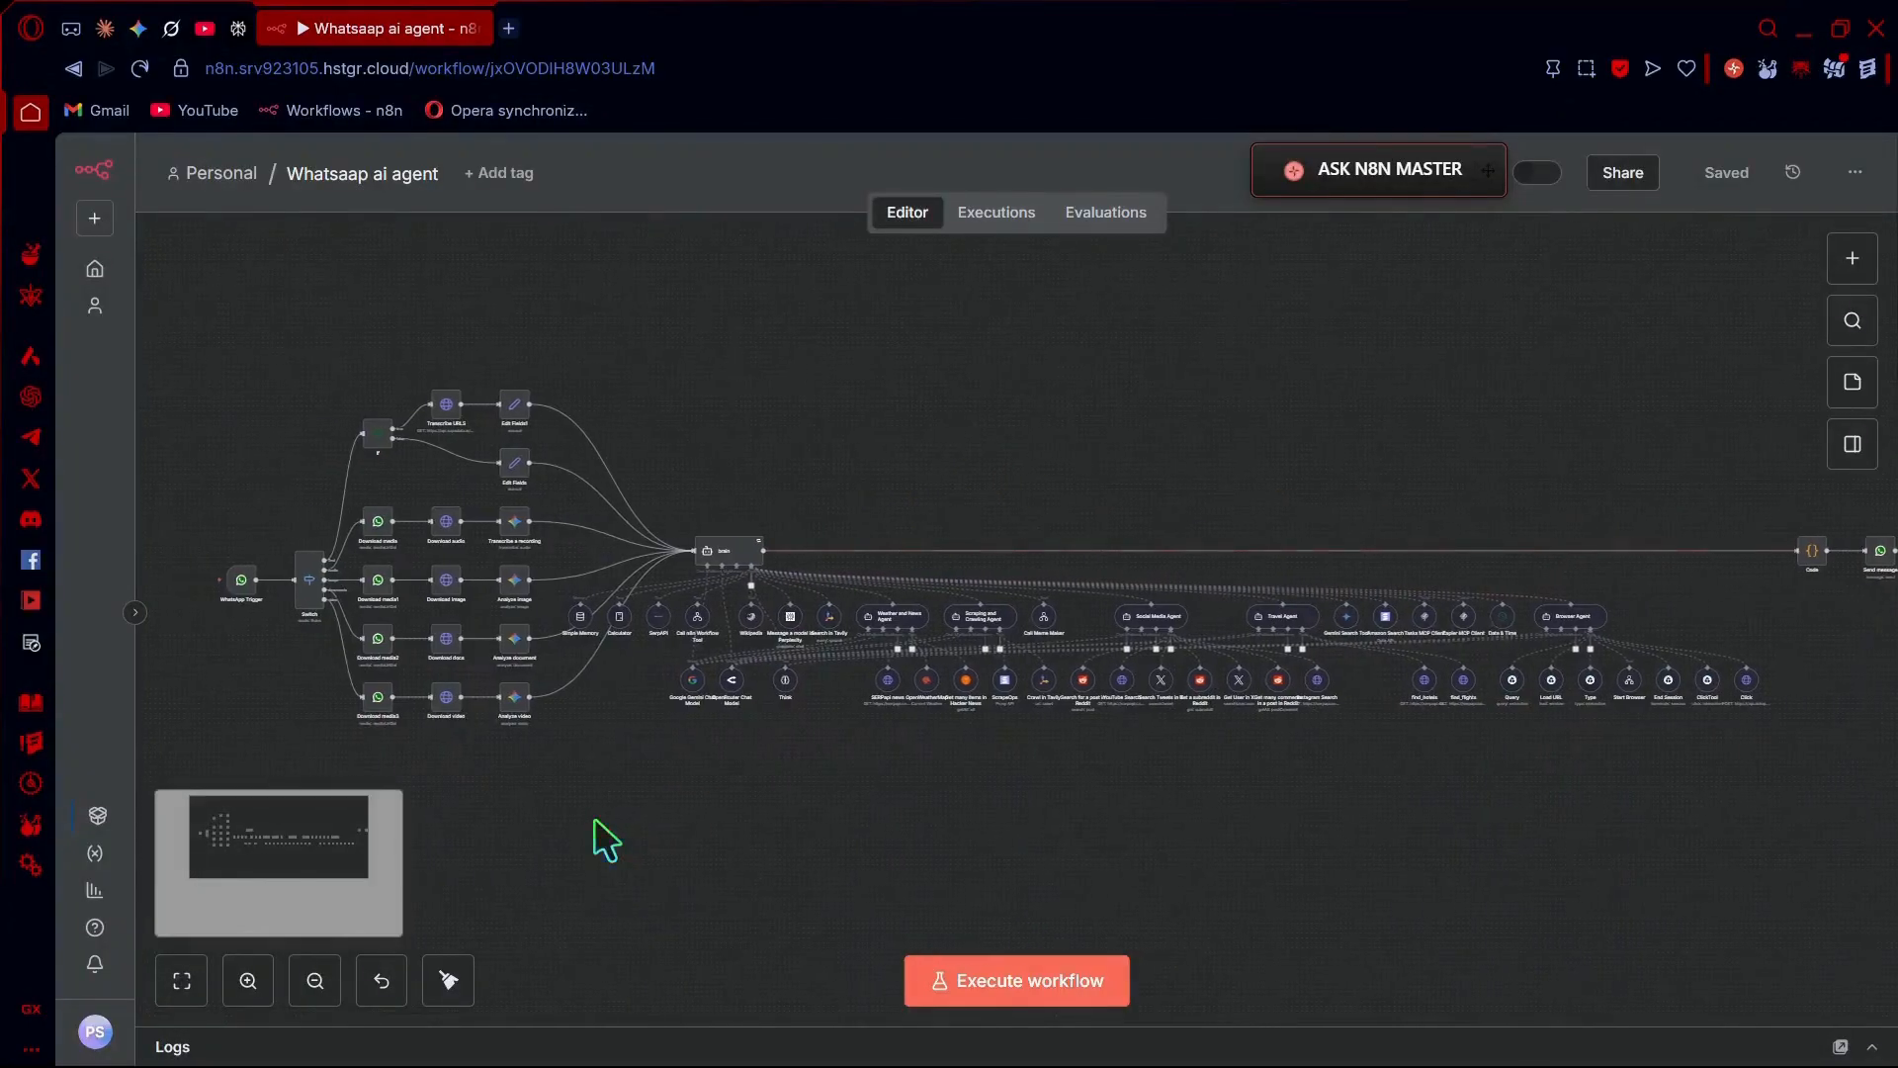
{"action": "scroll", "coordinate": [606, 841], "scroll_direction": "right", "scroll_amount": 1}
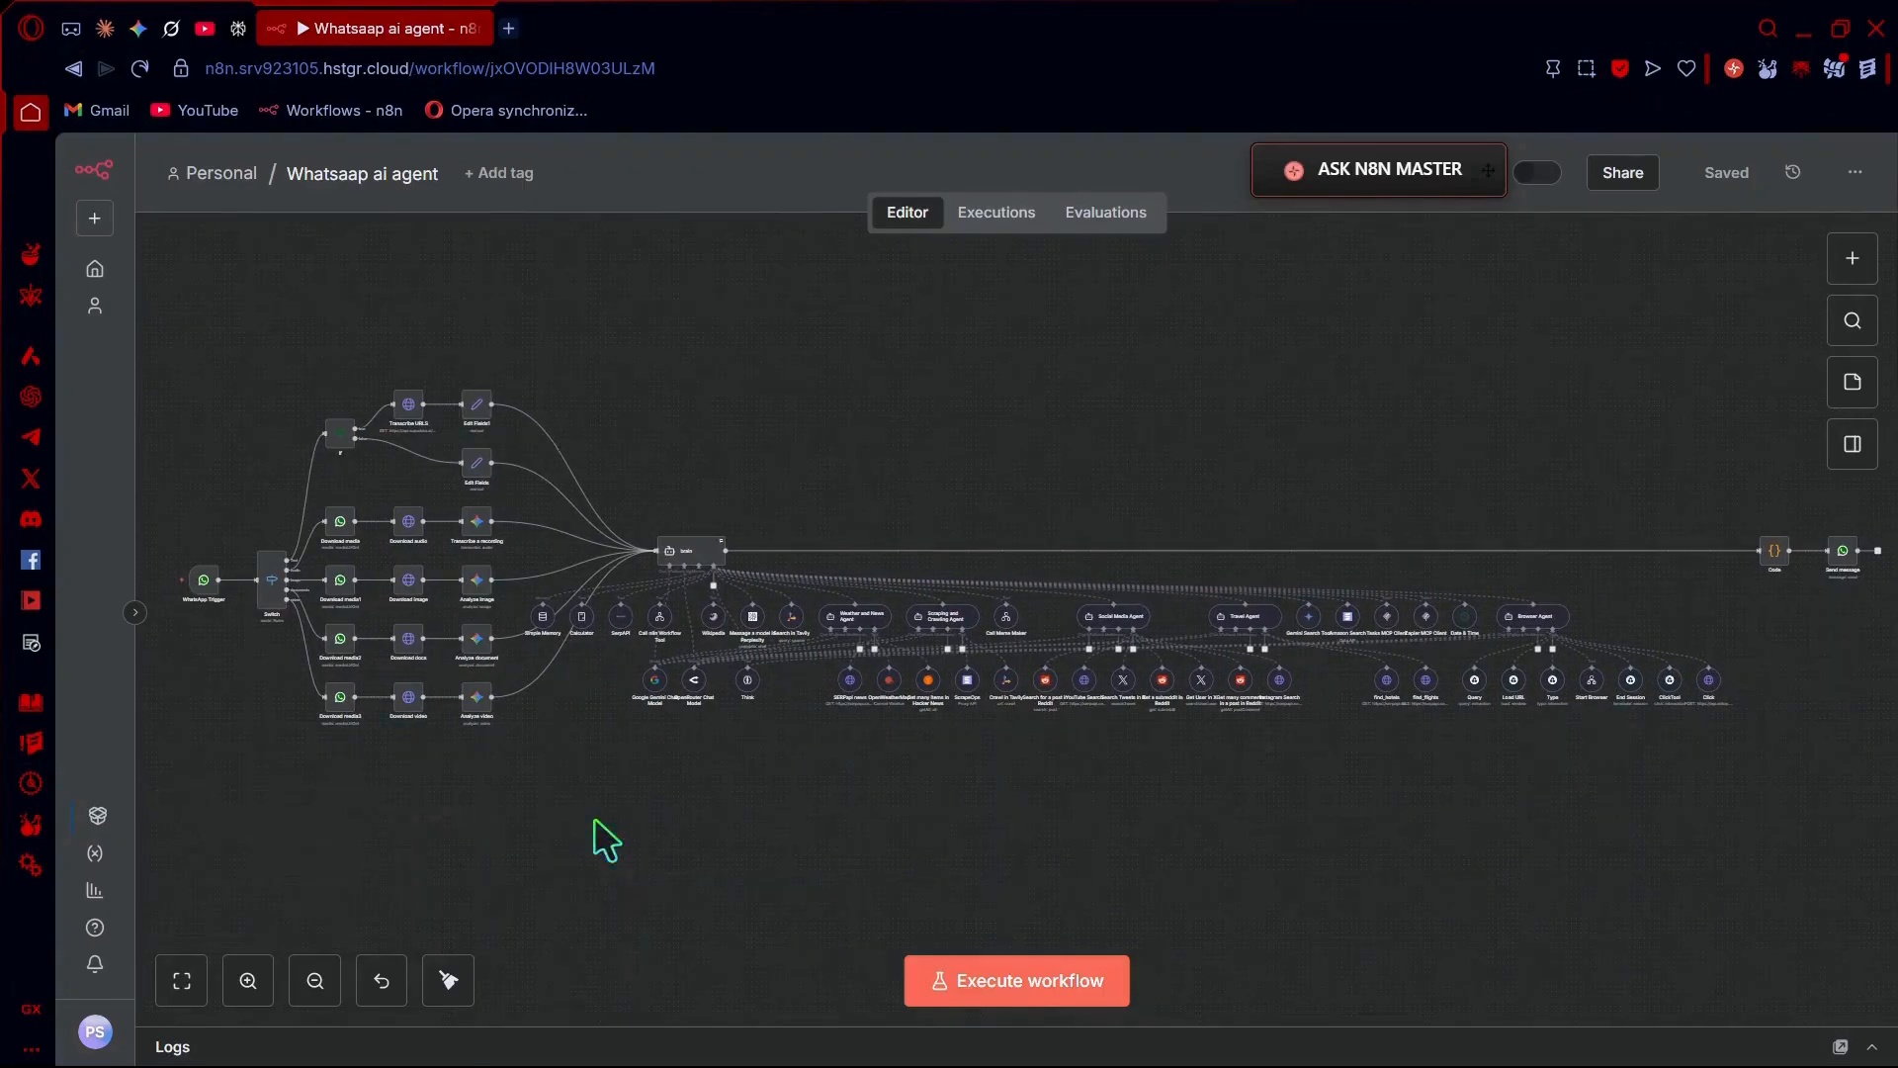
{"action": "scroll", "coordinate": [606, 840], "scroll_direction": "left", "scroll_amount": 10}
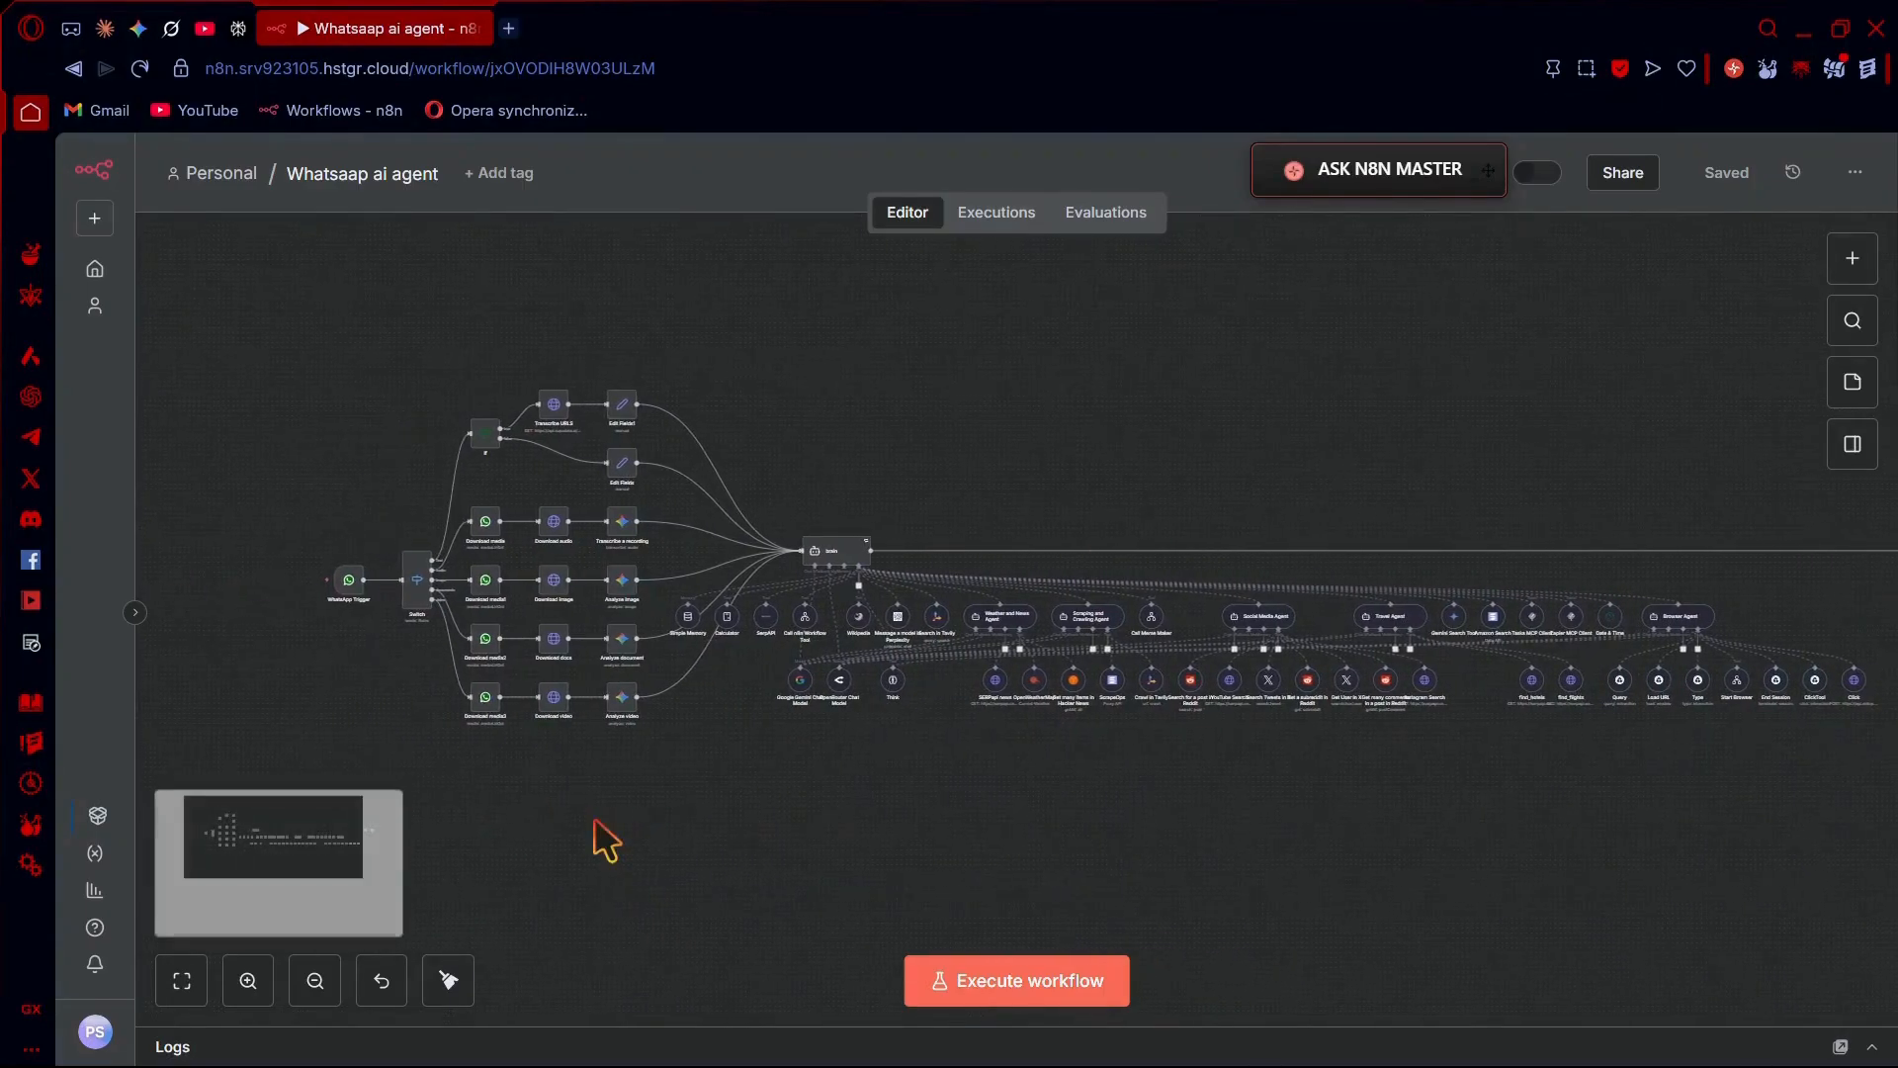
{"action": "key", "text": "plus"}
{"action": "key", "text": "plus"}
{"action": "key", "text": "plus"}
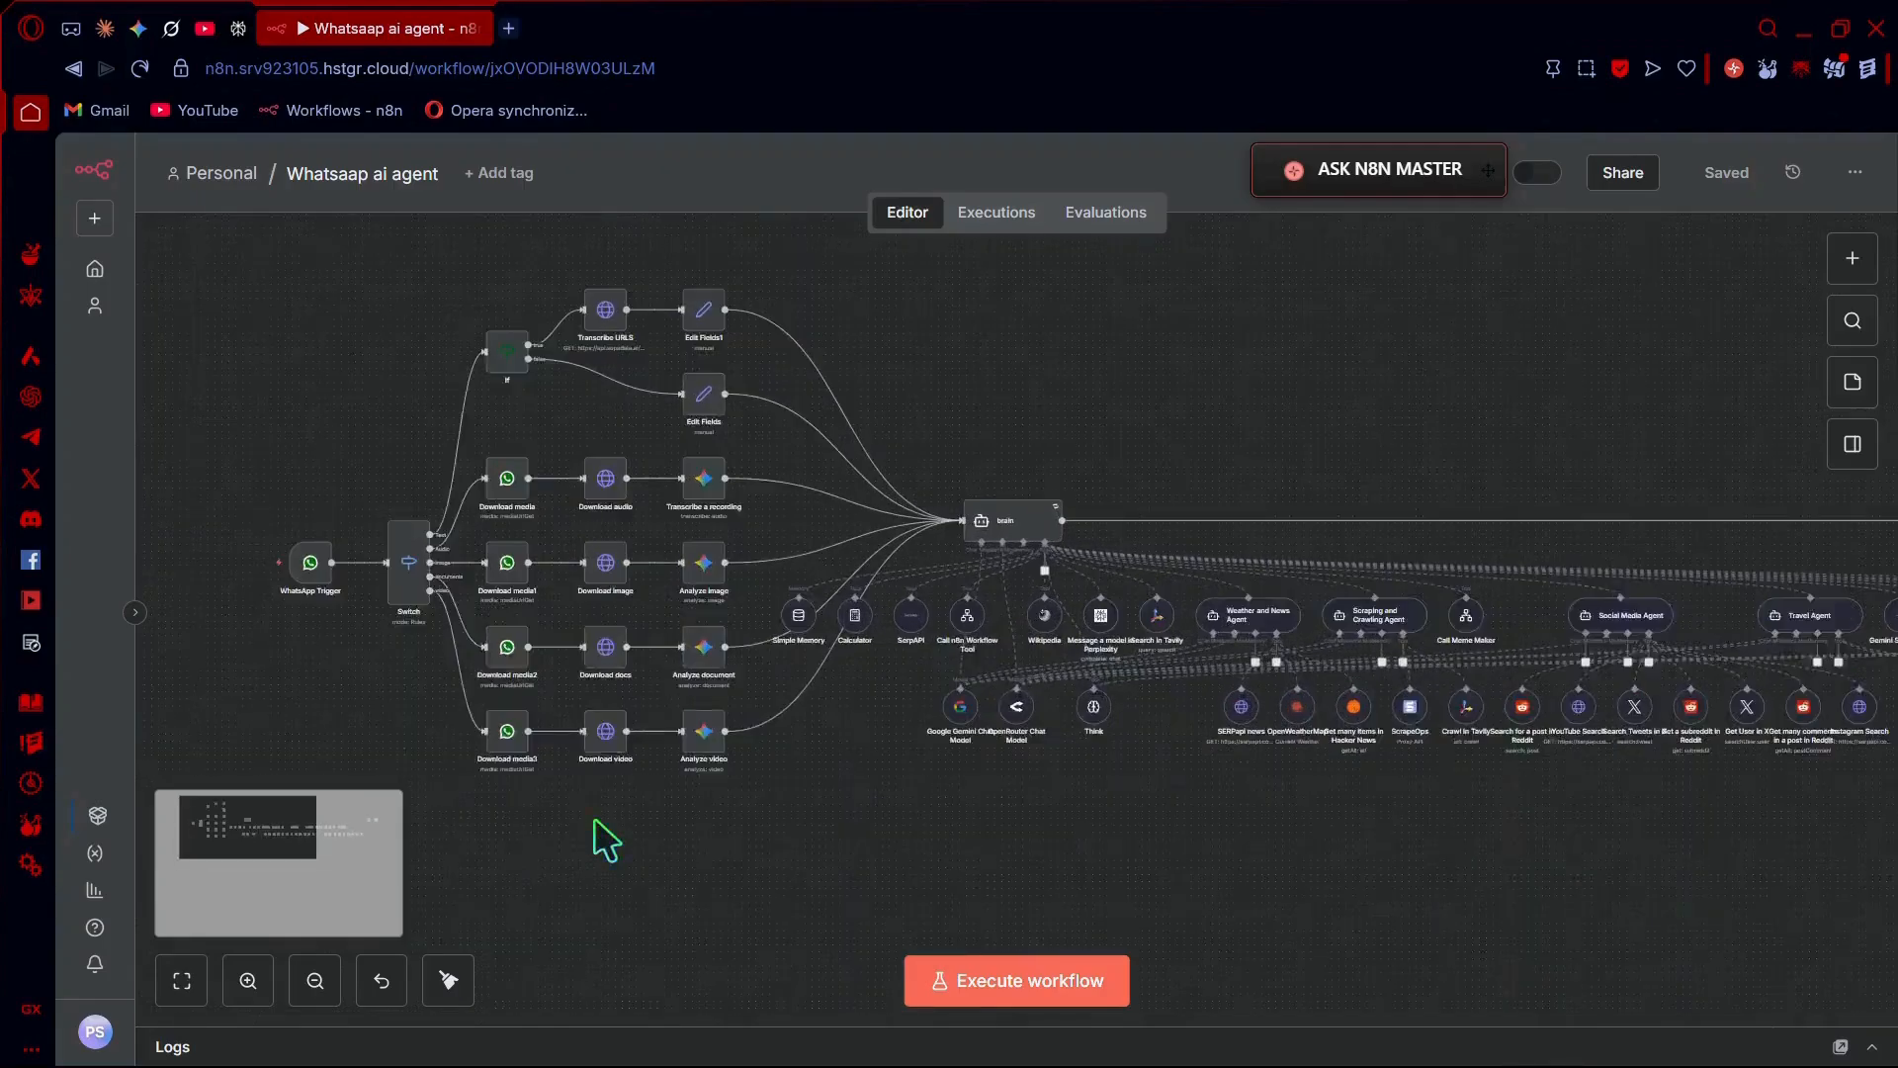
{"action": "scroll", "coordinate": [606, 840], "scroll_direction": "left", "scroll_amount": 9}
{"action": "scroll", "coordinate": [606, 841], "scroll_direction": "left", "scroll_amount": 5}
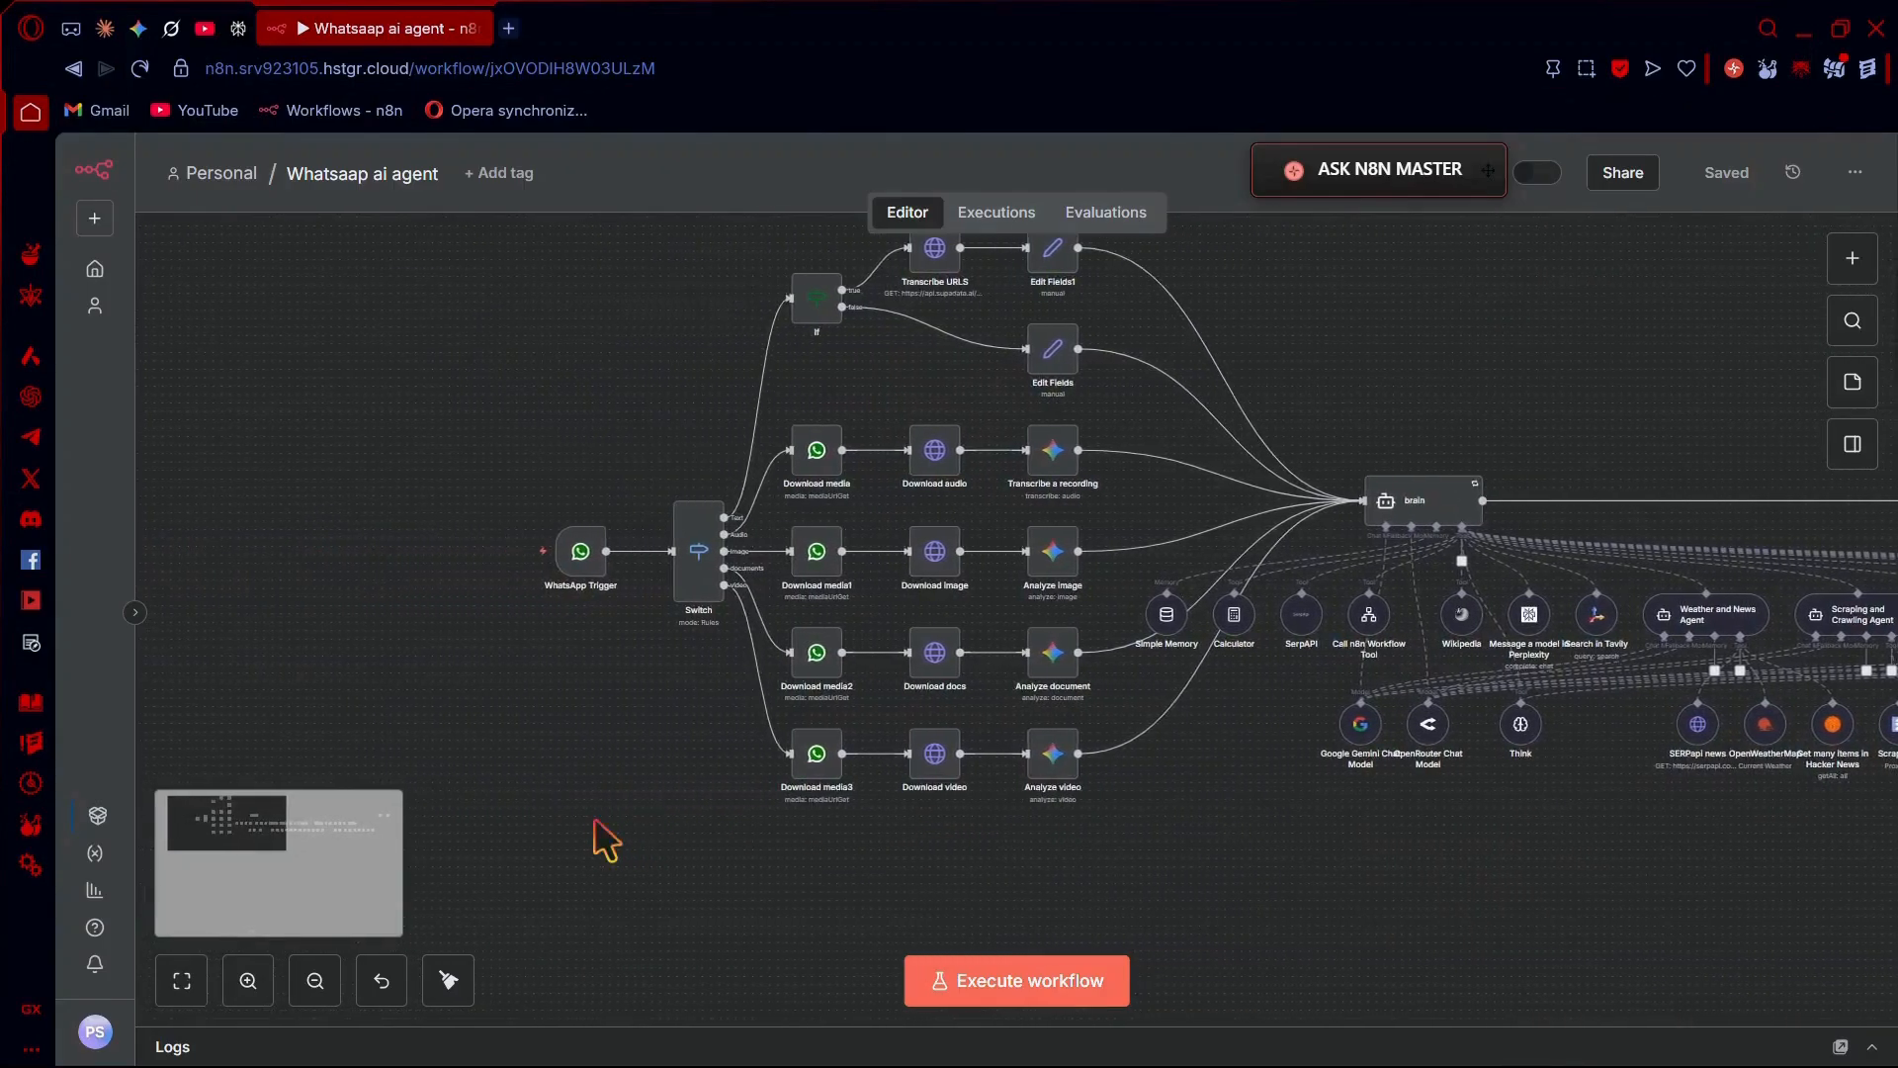
{"action": "key", "text": "plus"}
{"action": "key", "text": "plus"}
{"action": "scroll", "coordinate": [596, 822], "scroll_direction": "left", "scroll_amount": 4}
{"action": "scroll", "coordinate": [595, 823], "scroll_direction": "up", "scroll_amount": 1}
{"action": "scroll", "coordinate": [598, 821], "scroll_direction": "down", "scroll_amount": 2}
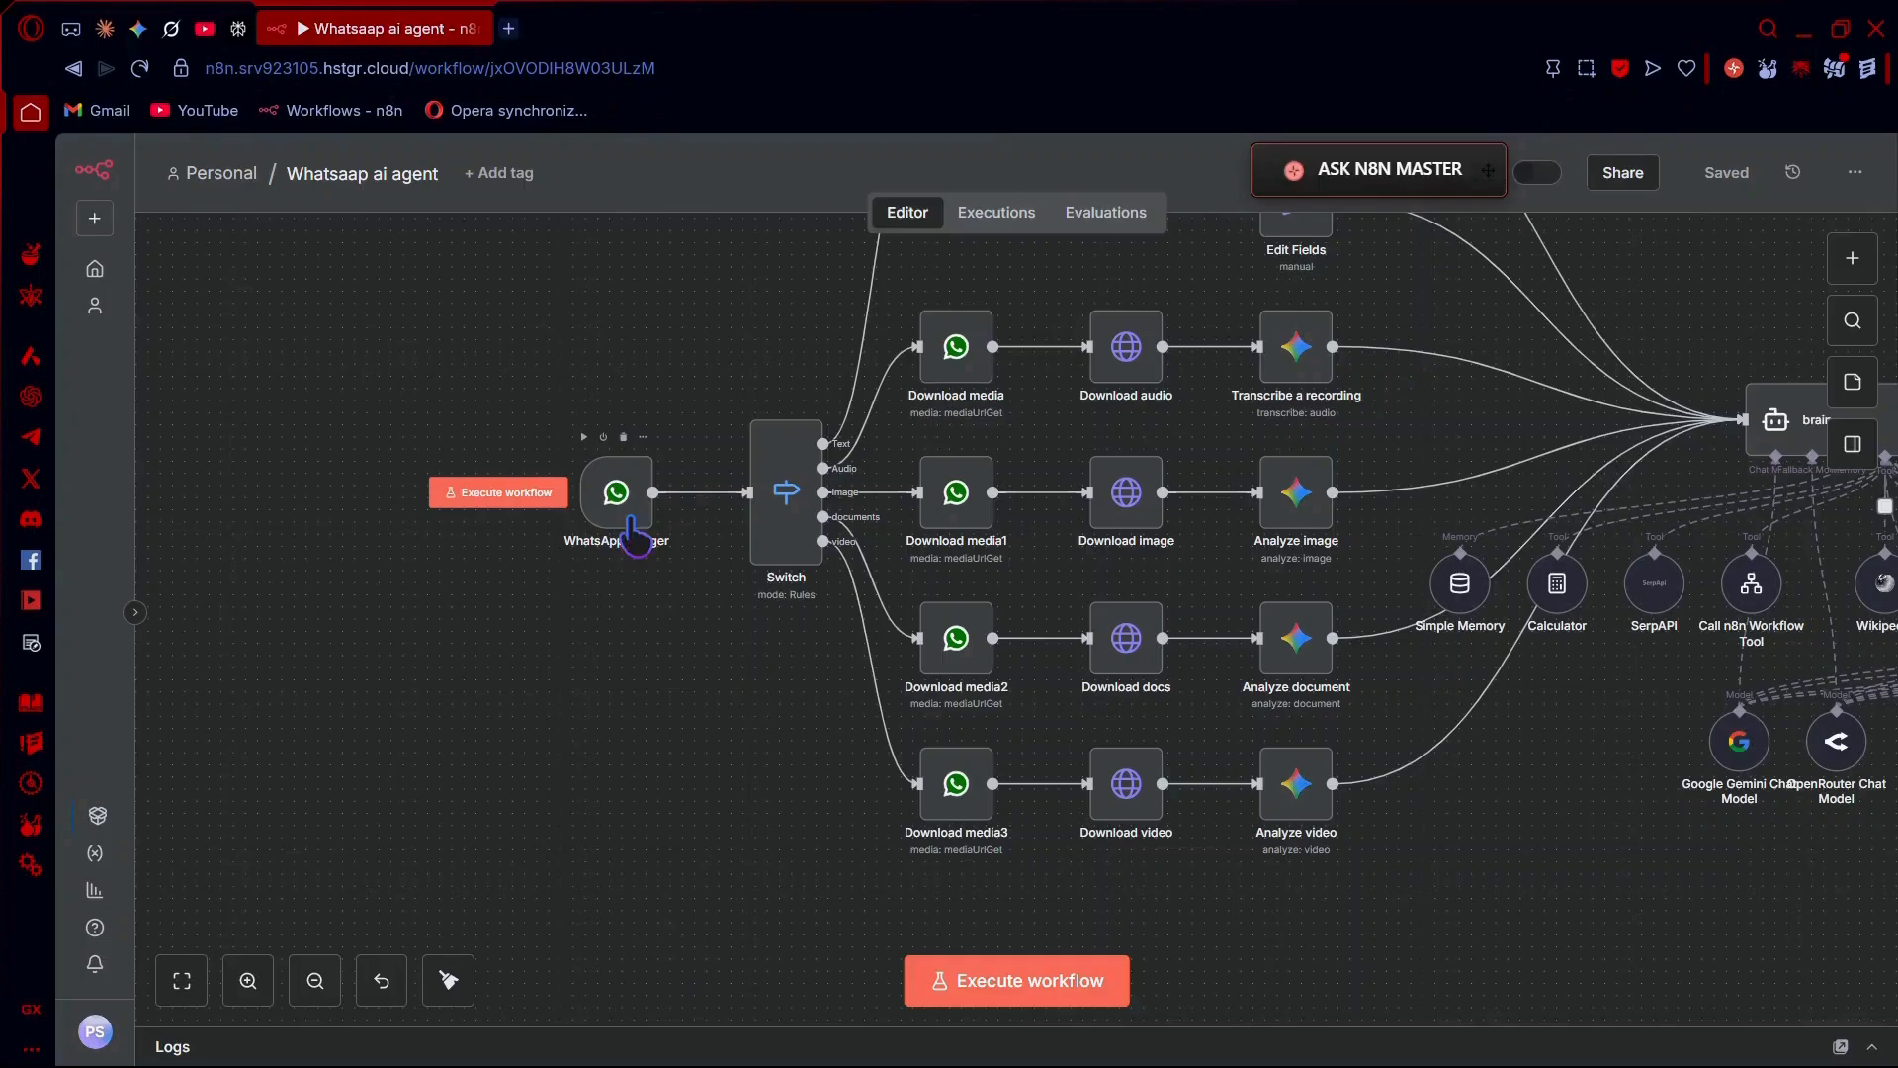
Examine the Switch node's audio, image, document and video branches, and the text branch through the If, Transcribe URLS and Edit Fields nodes
{"action": "scroll", "coordinate": [774, 590], "scroll_direction": "right", "scroll_amount": 1}
{"action": "scroll", "coordinate": [774, 590], "scroll_direction": "up", "scroll_amount": 1}
{"action": "scroll", "coordinate": [774, 590], "scroll_direction": "right", "scroll_amount": 1}
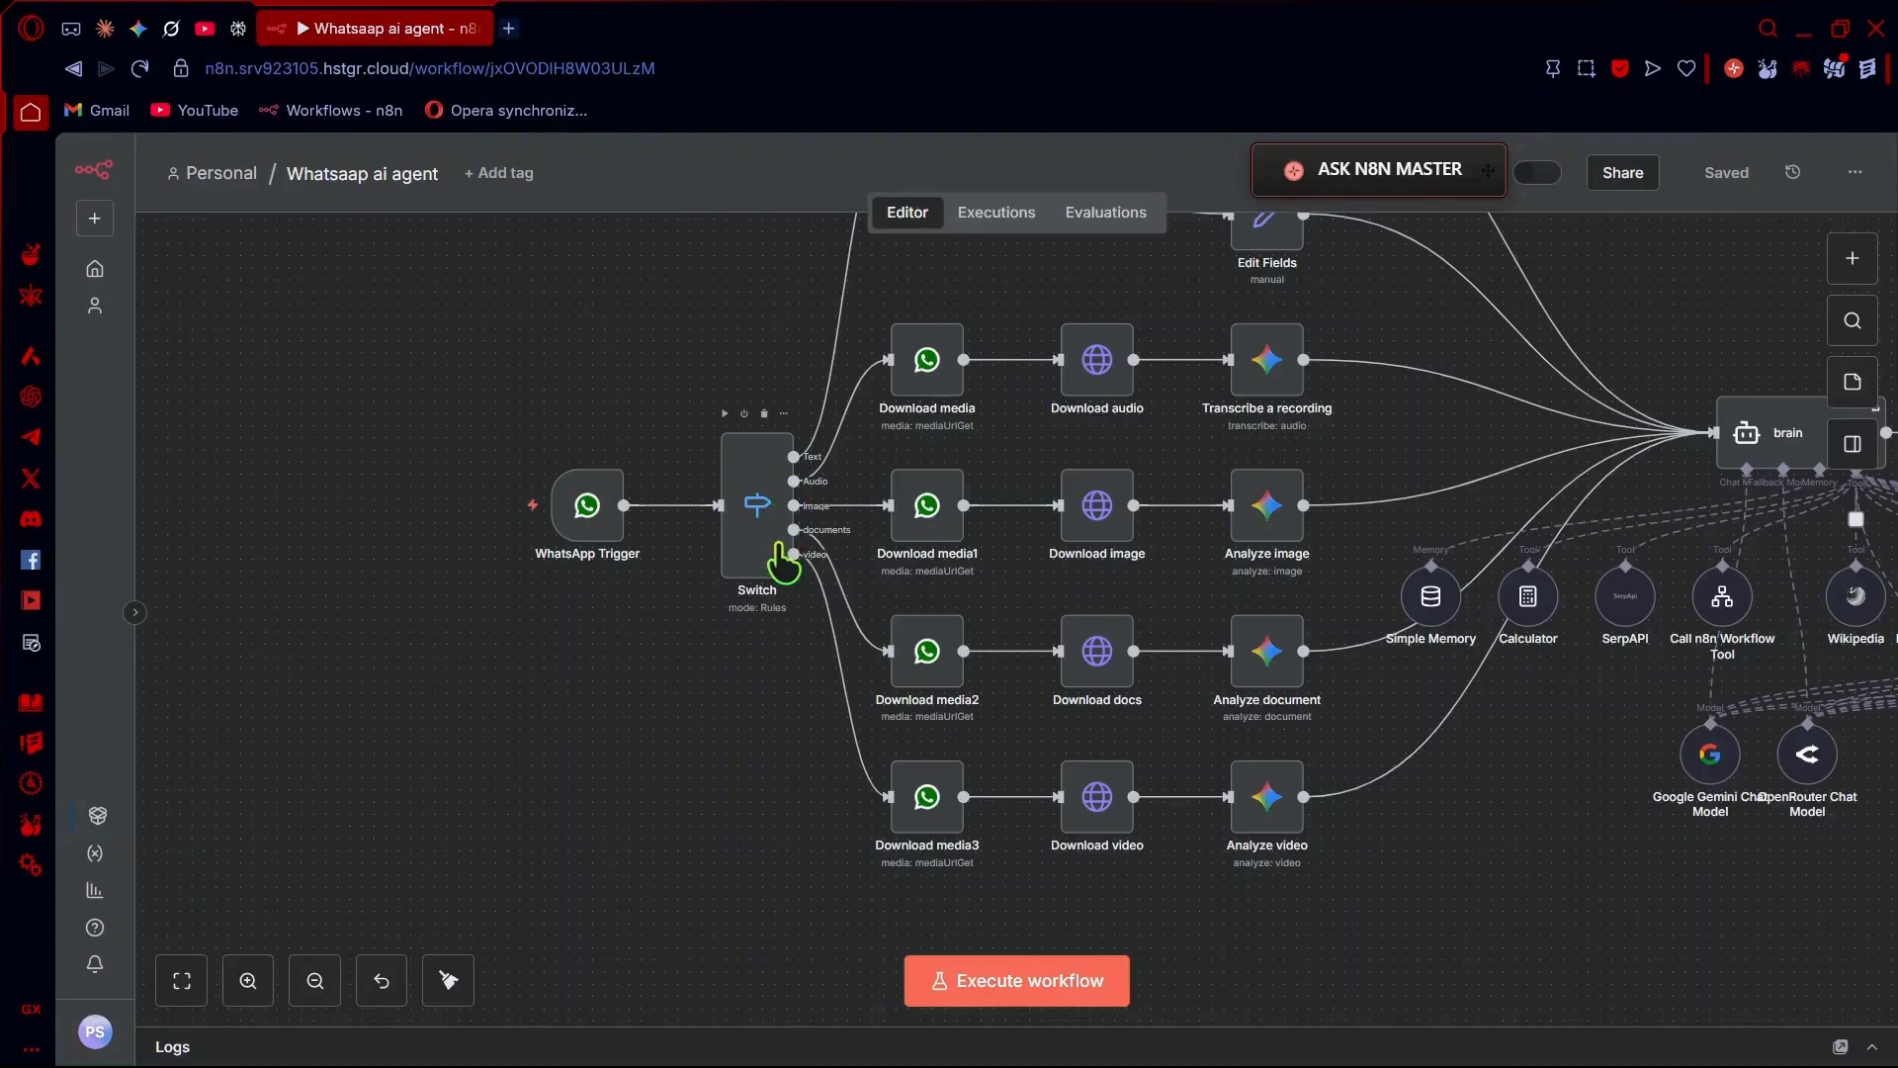
{"action": "scroll", "coordinate": [777, 625], "scroll_direction": "right", "scroll_amount": 1}
{"action": "scroll", "coordinate": [778, 625], "scroll_direction": "up", "scroll_amount": 1}
{"action": "scroll", "coordinate": [779, 640], "scroll_direction": "right", "scroll_amount": 2}
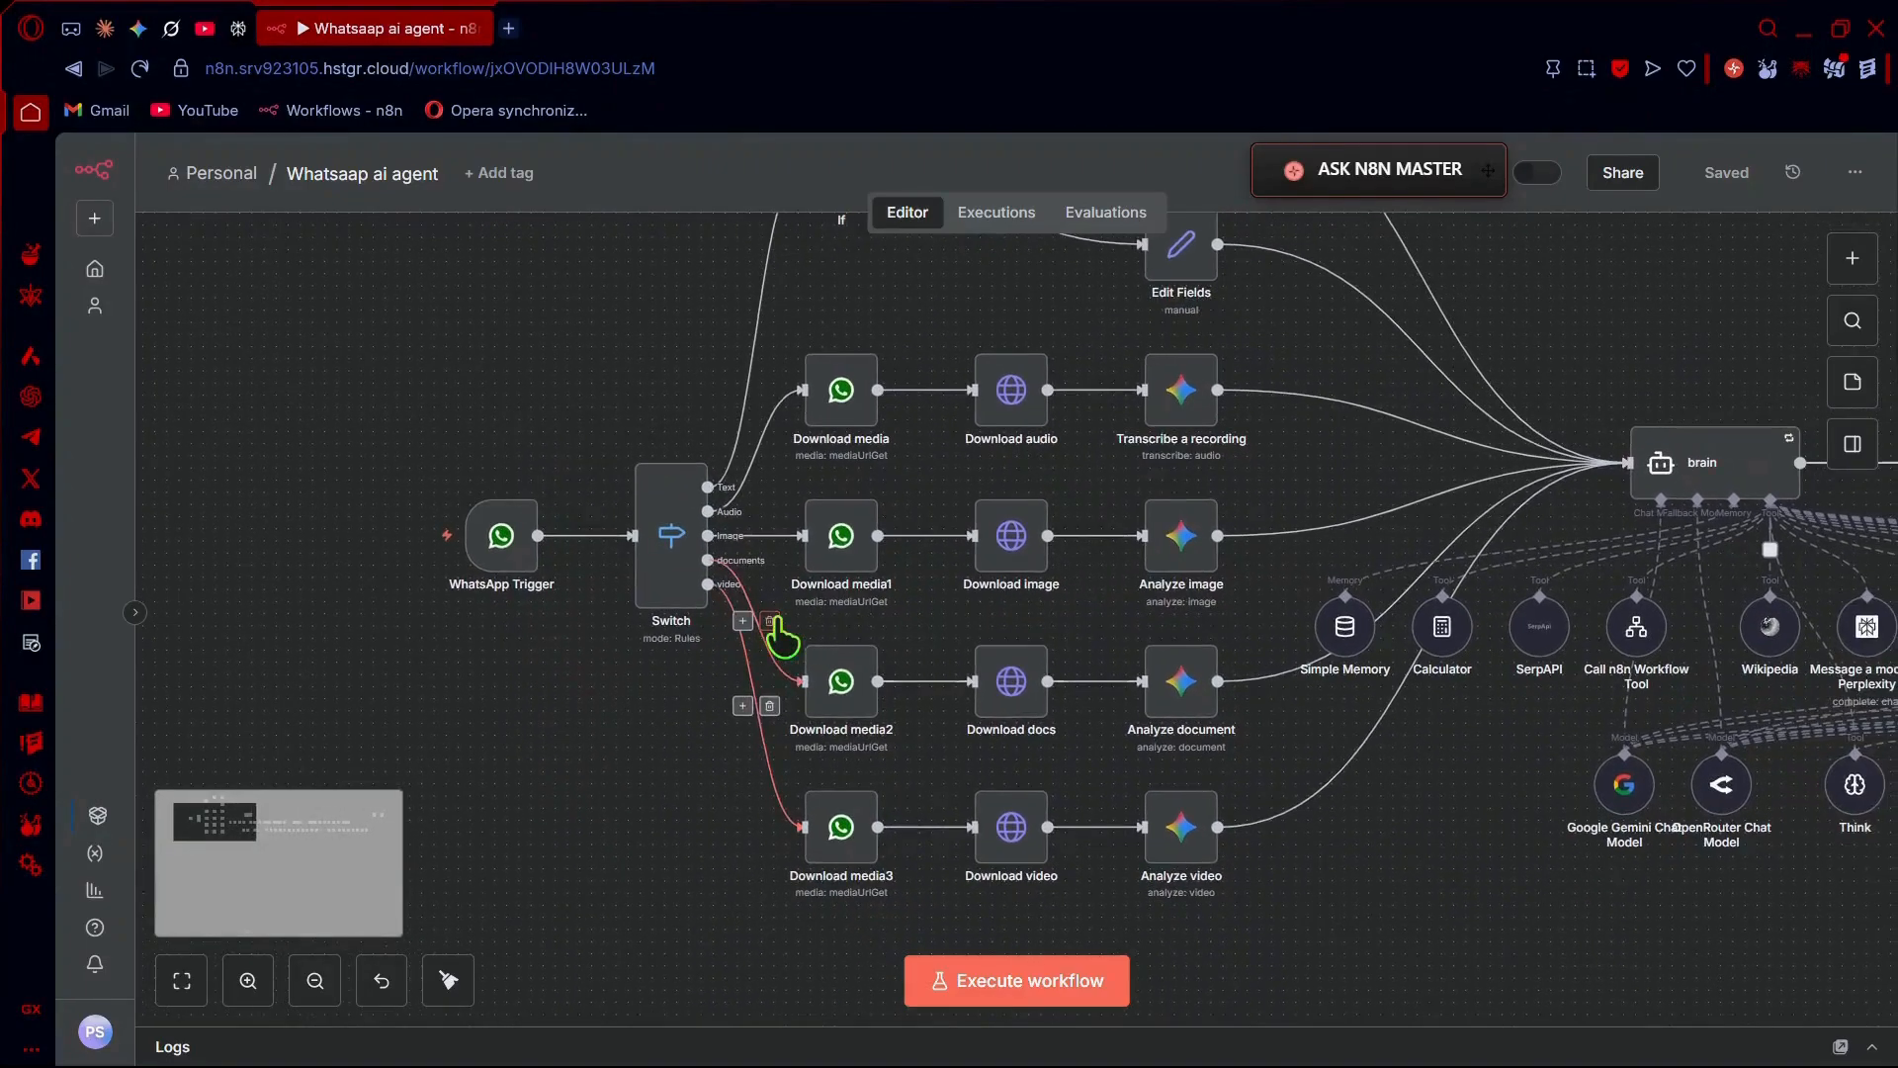
{"action": "scroll", "coordinate": [852, 445], "scroll_direction": "down", "scroll_amount": 2}
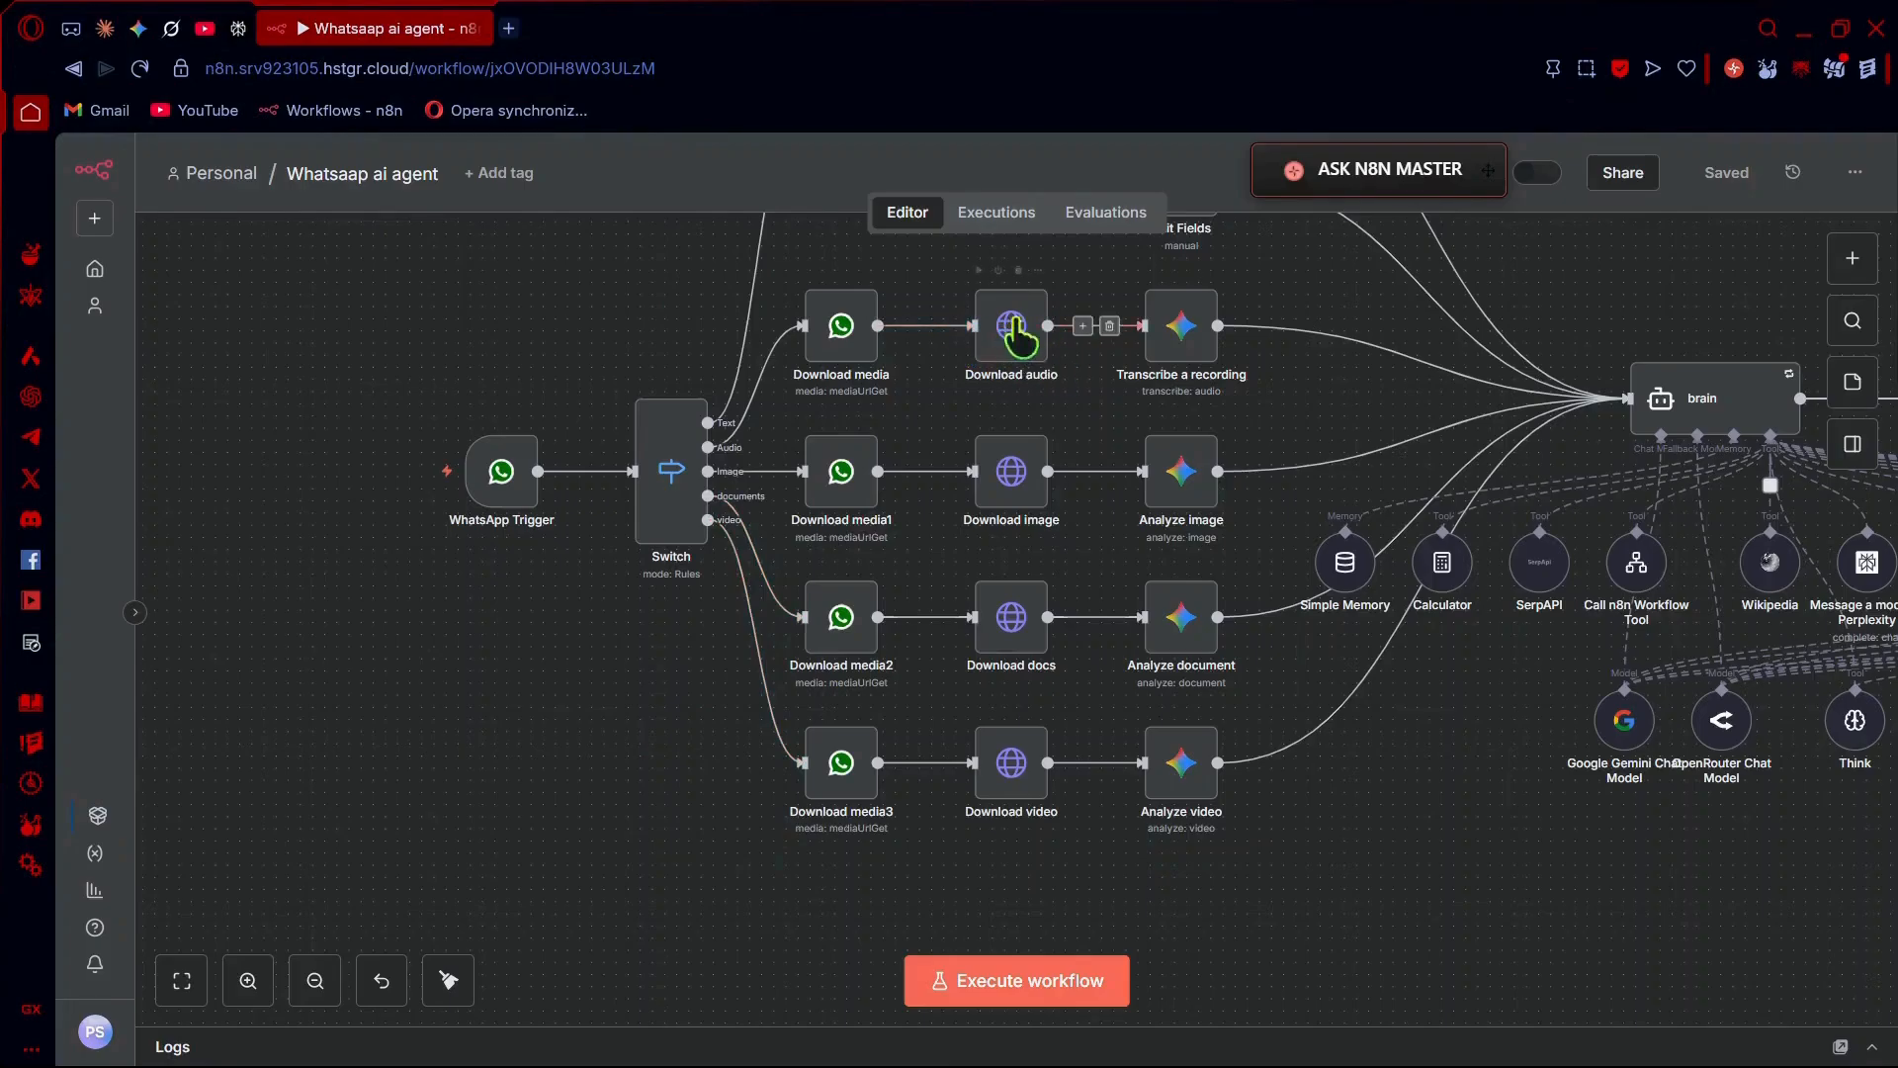
{"action": "scroll", "coordinate": [1014, 346], "scroll_direction": "right", "scroll_amount": 3}
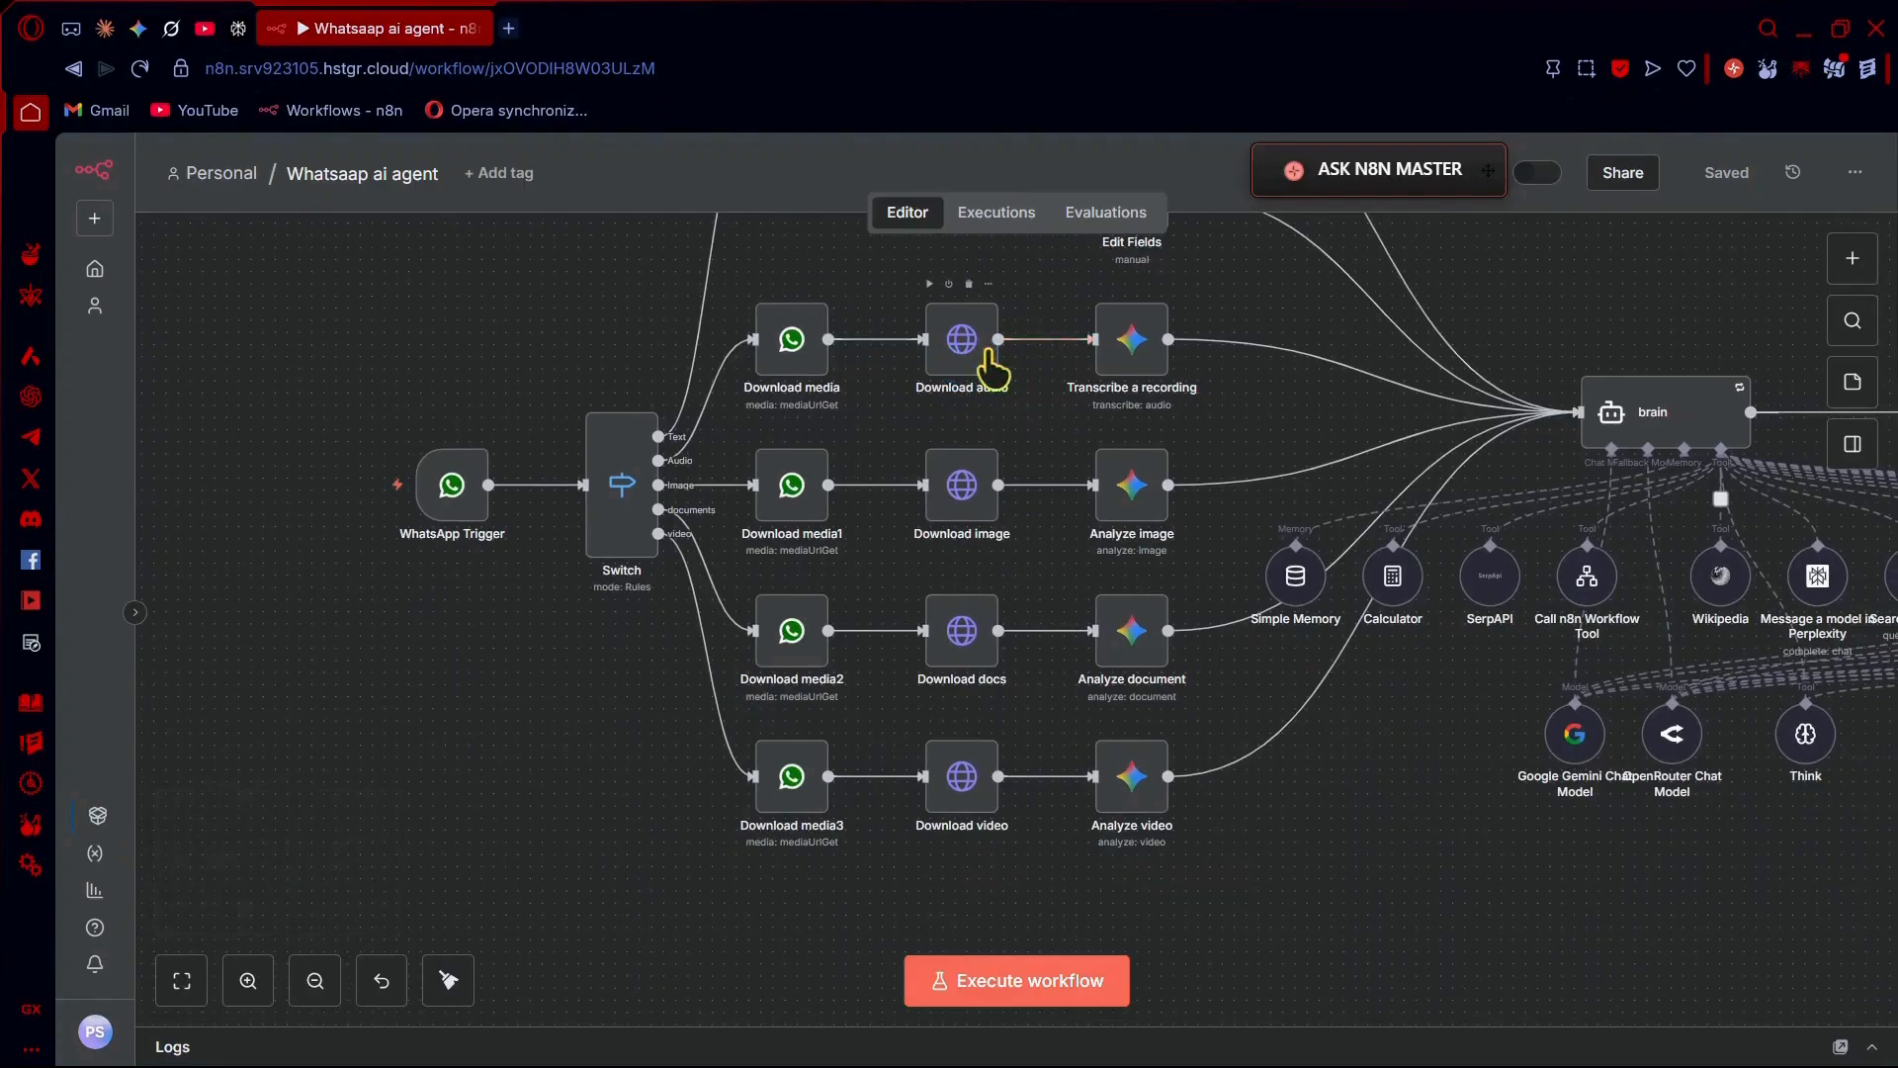
{"action": "scroll", "coordinate": [1167, 374], "scroll_direction": "right", "scroll_amount": 2}
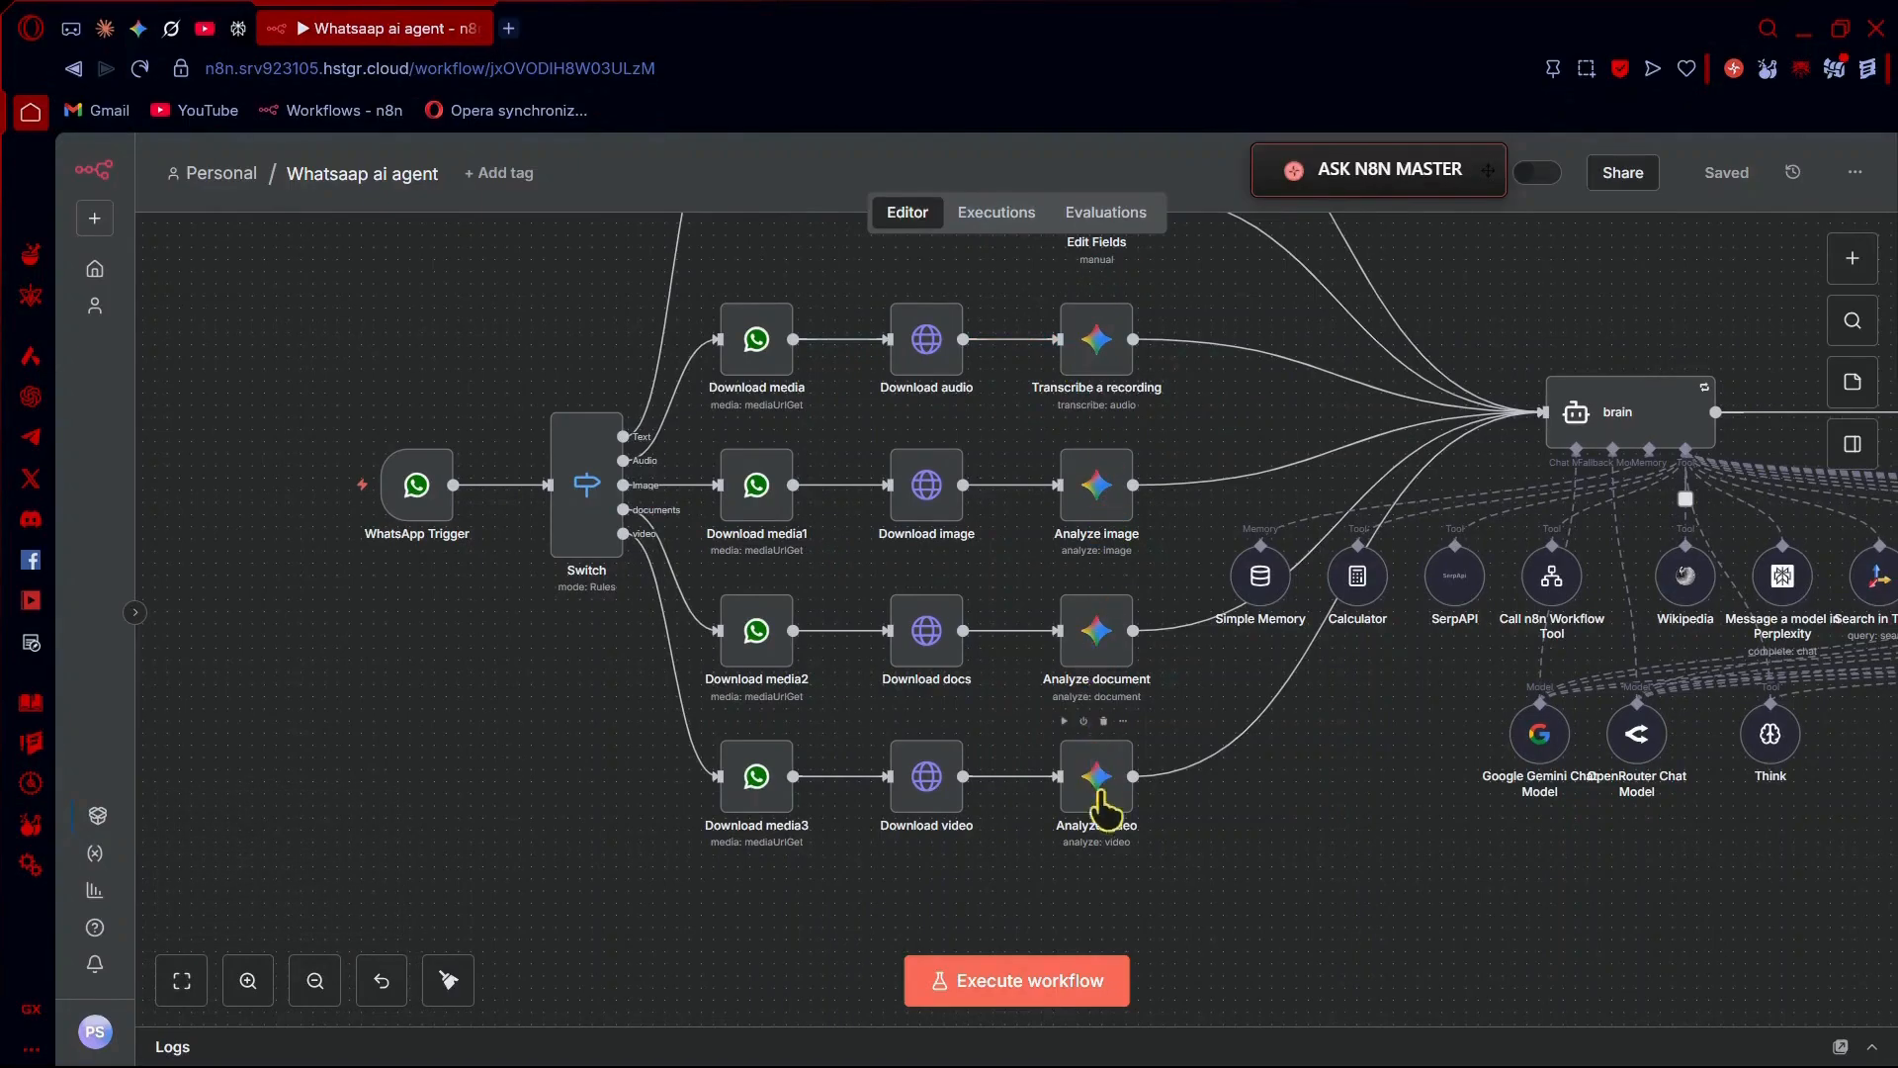
{"action": "scroll", "coordinate": [1105, 829], "scroll_direction": "up", "scroll_amount": 2}
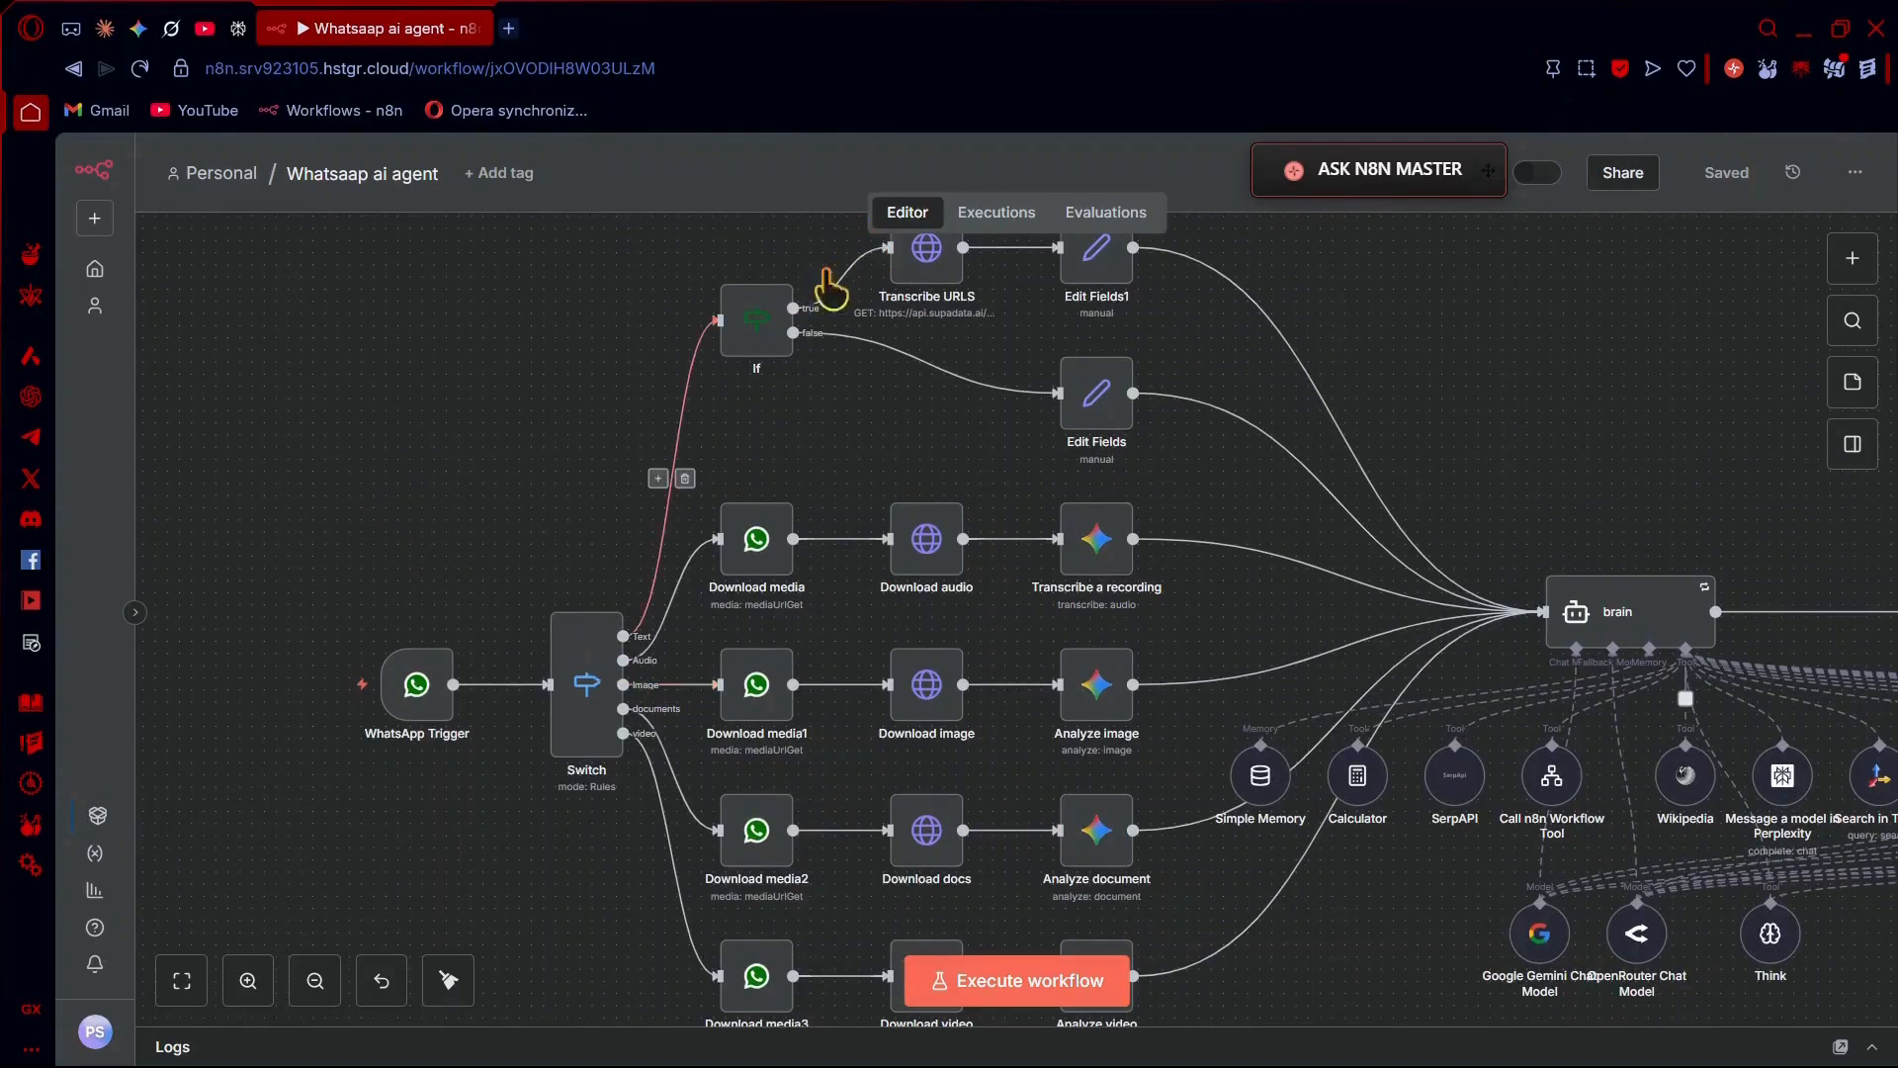
{"action": "scroll", "coordinate": [890, 424], "scroll_direction": "up", "scroll_amount": 1}
{"action": "scroll", "coordinate": [875, 420], "scroll_direction": "up", "scroll_amount": 1}
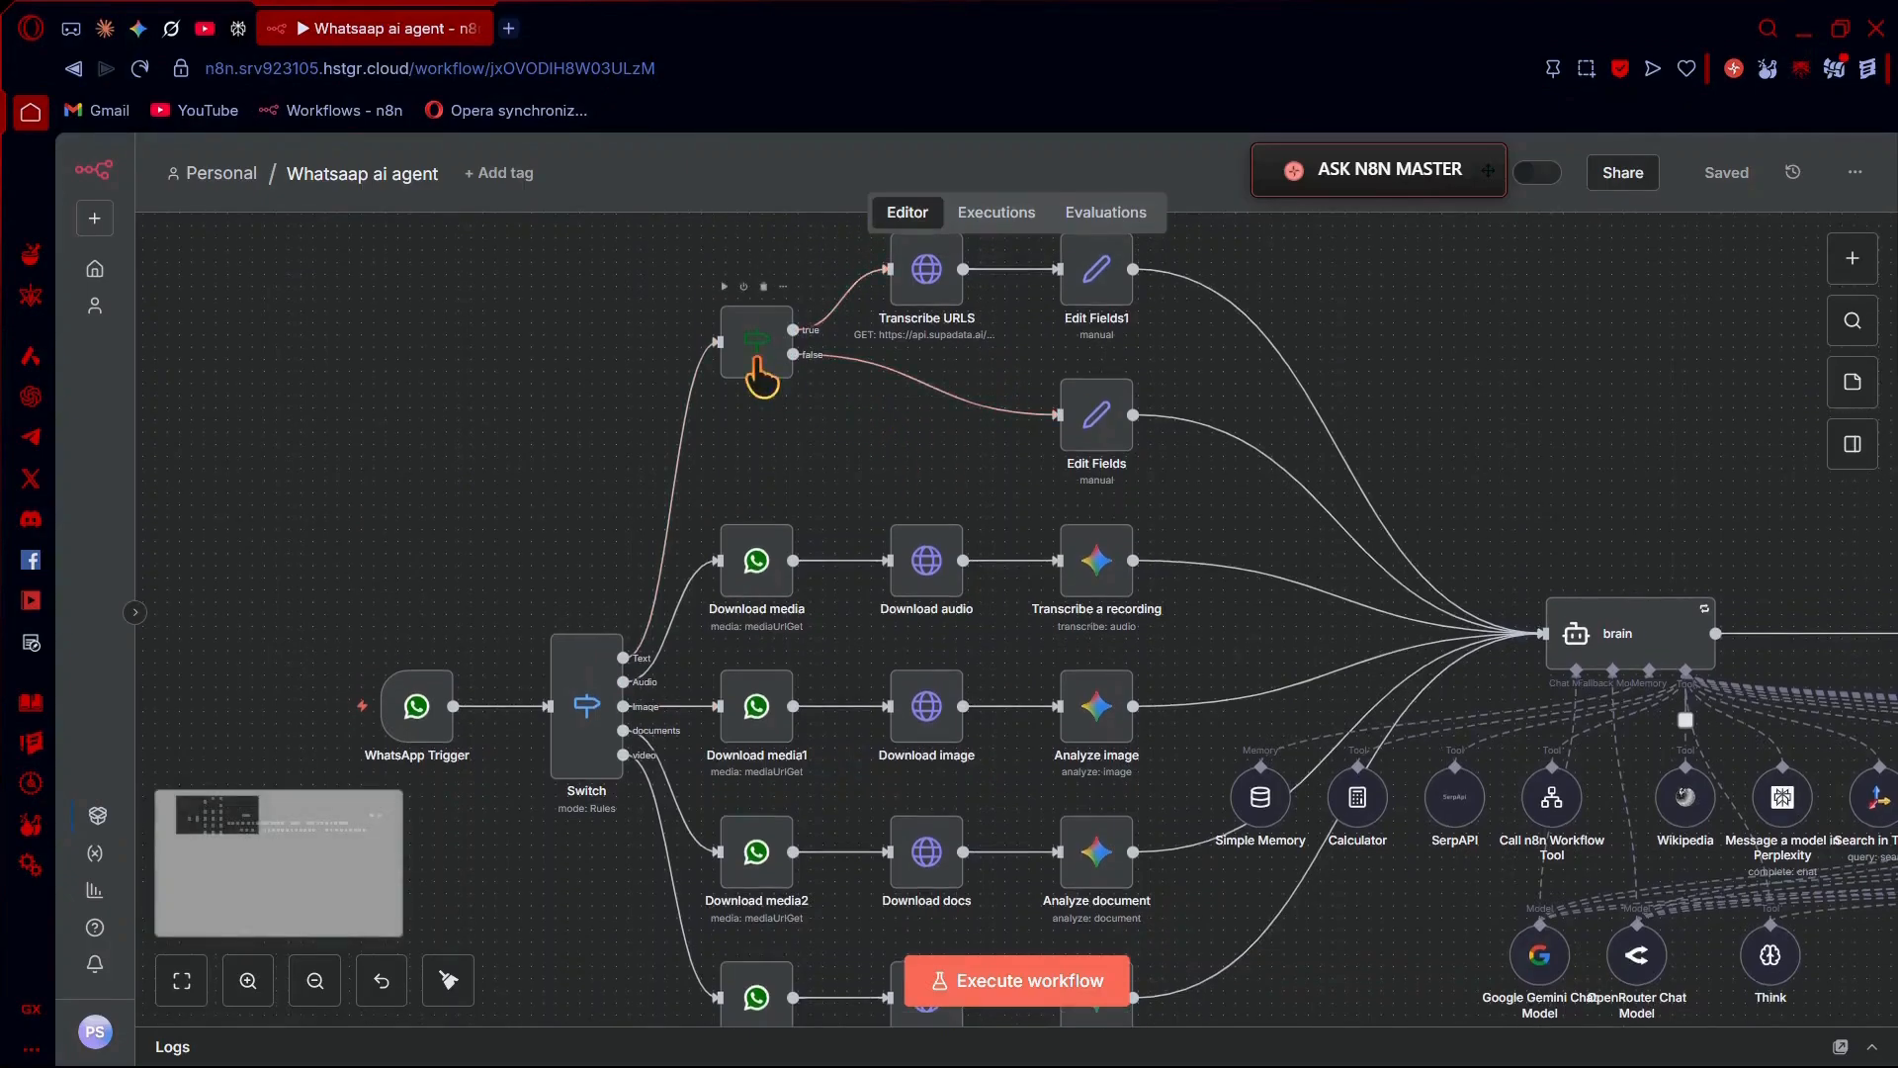
{"action": "scroll", "coordinate": [969, 415], "scroll_direction": "up", "scroll_amount": 1}
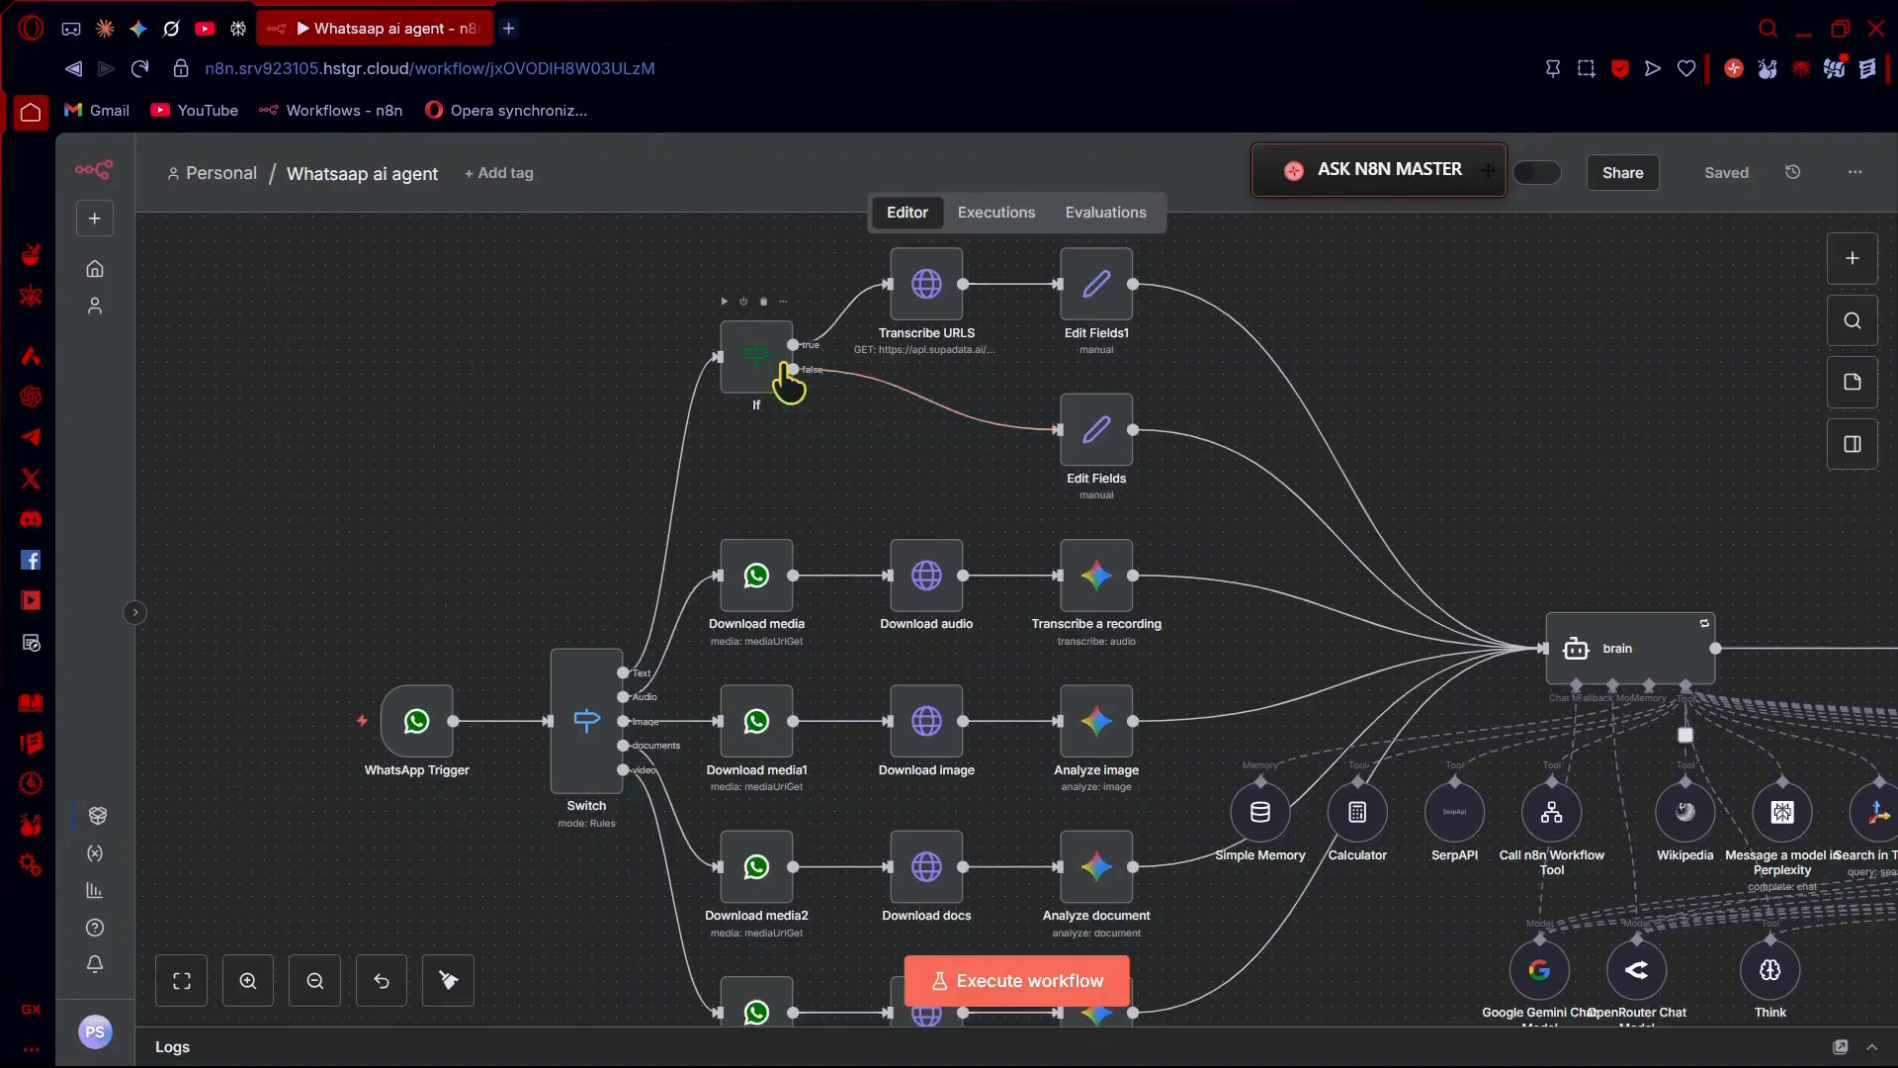
{"action": "scroll", "coordinate": [787, 368], "scroll_direction": "up", "scroll_amount": 1}
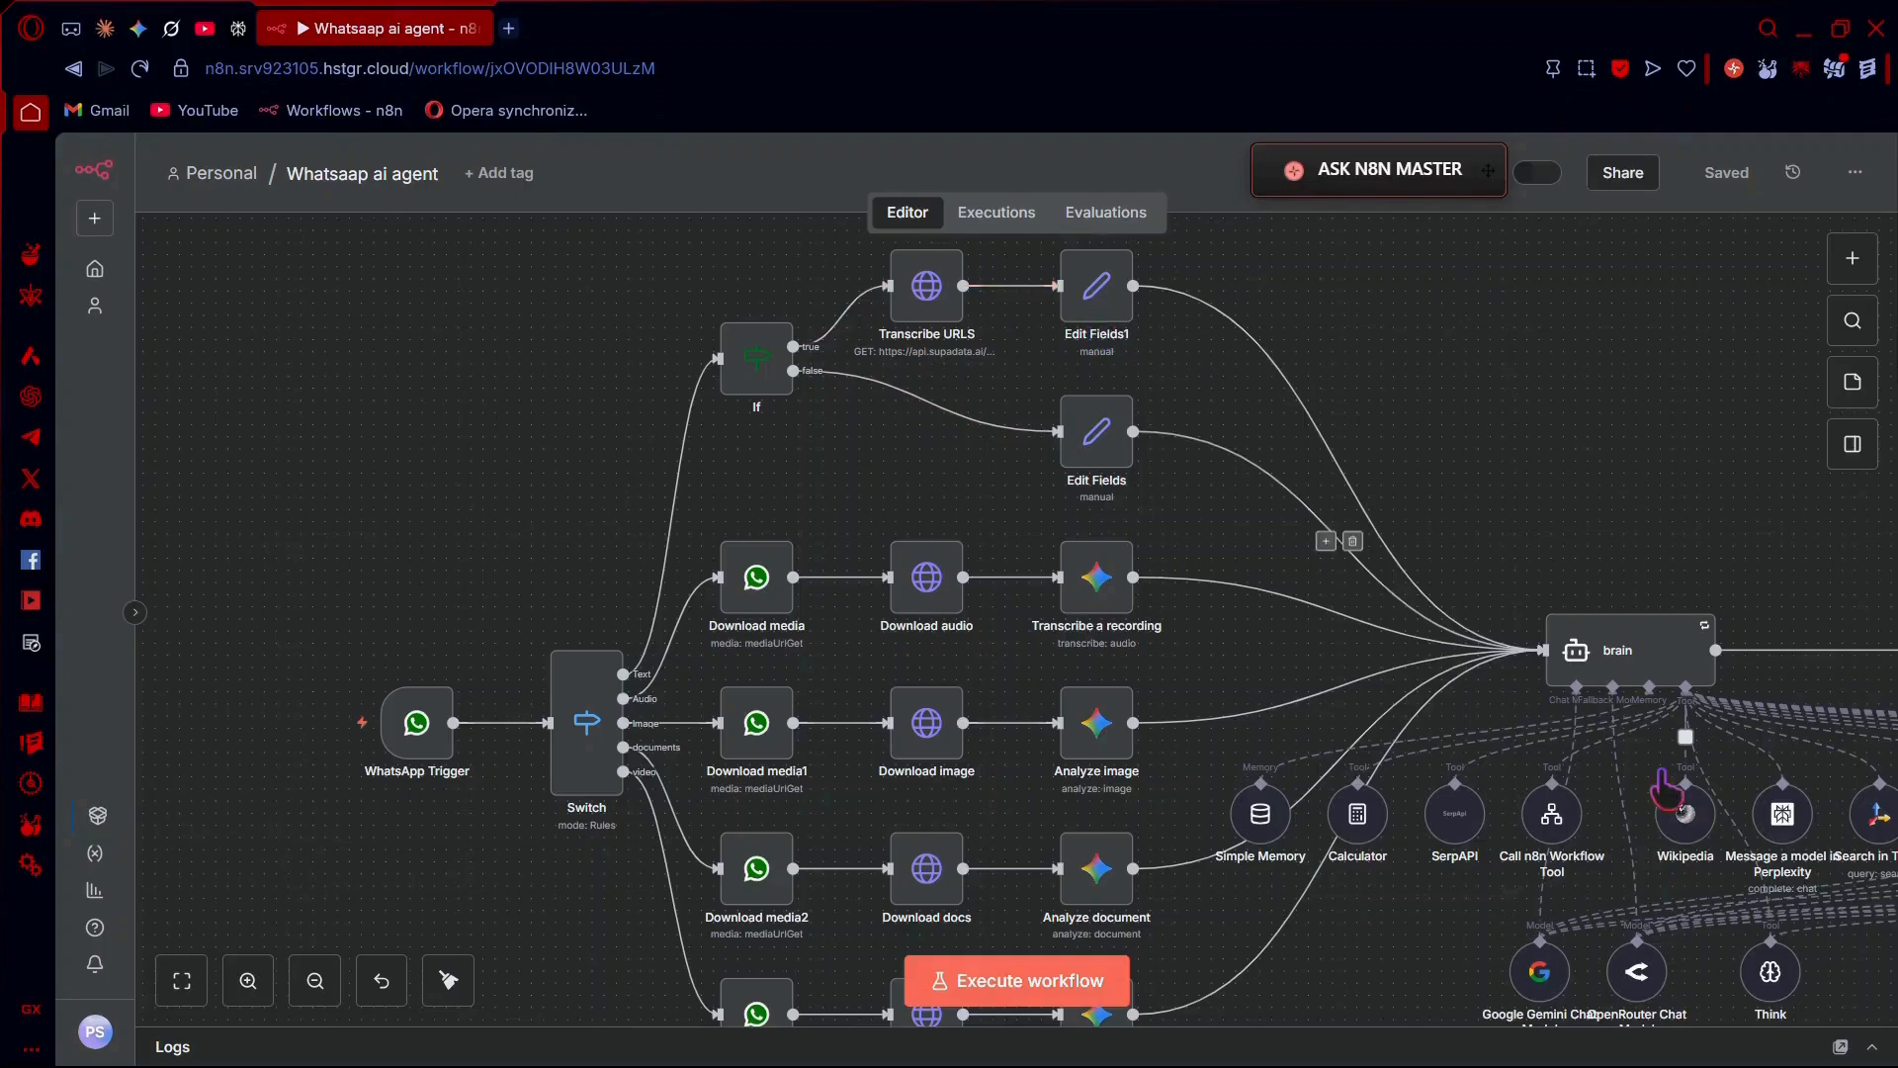
Examine the brain agent node with its Google Gemini and OpenRouter chat models, Simple Memory and directly attached search tools
{"action": "scroll", "coordinate": [1622, 580], "scroll_direction": "right", "scroll_amount": 3}
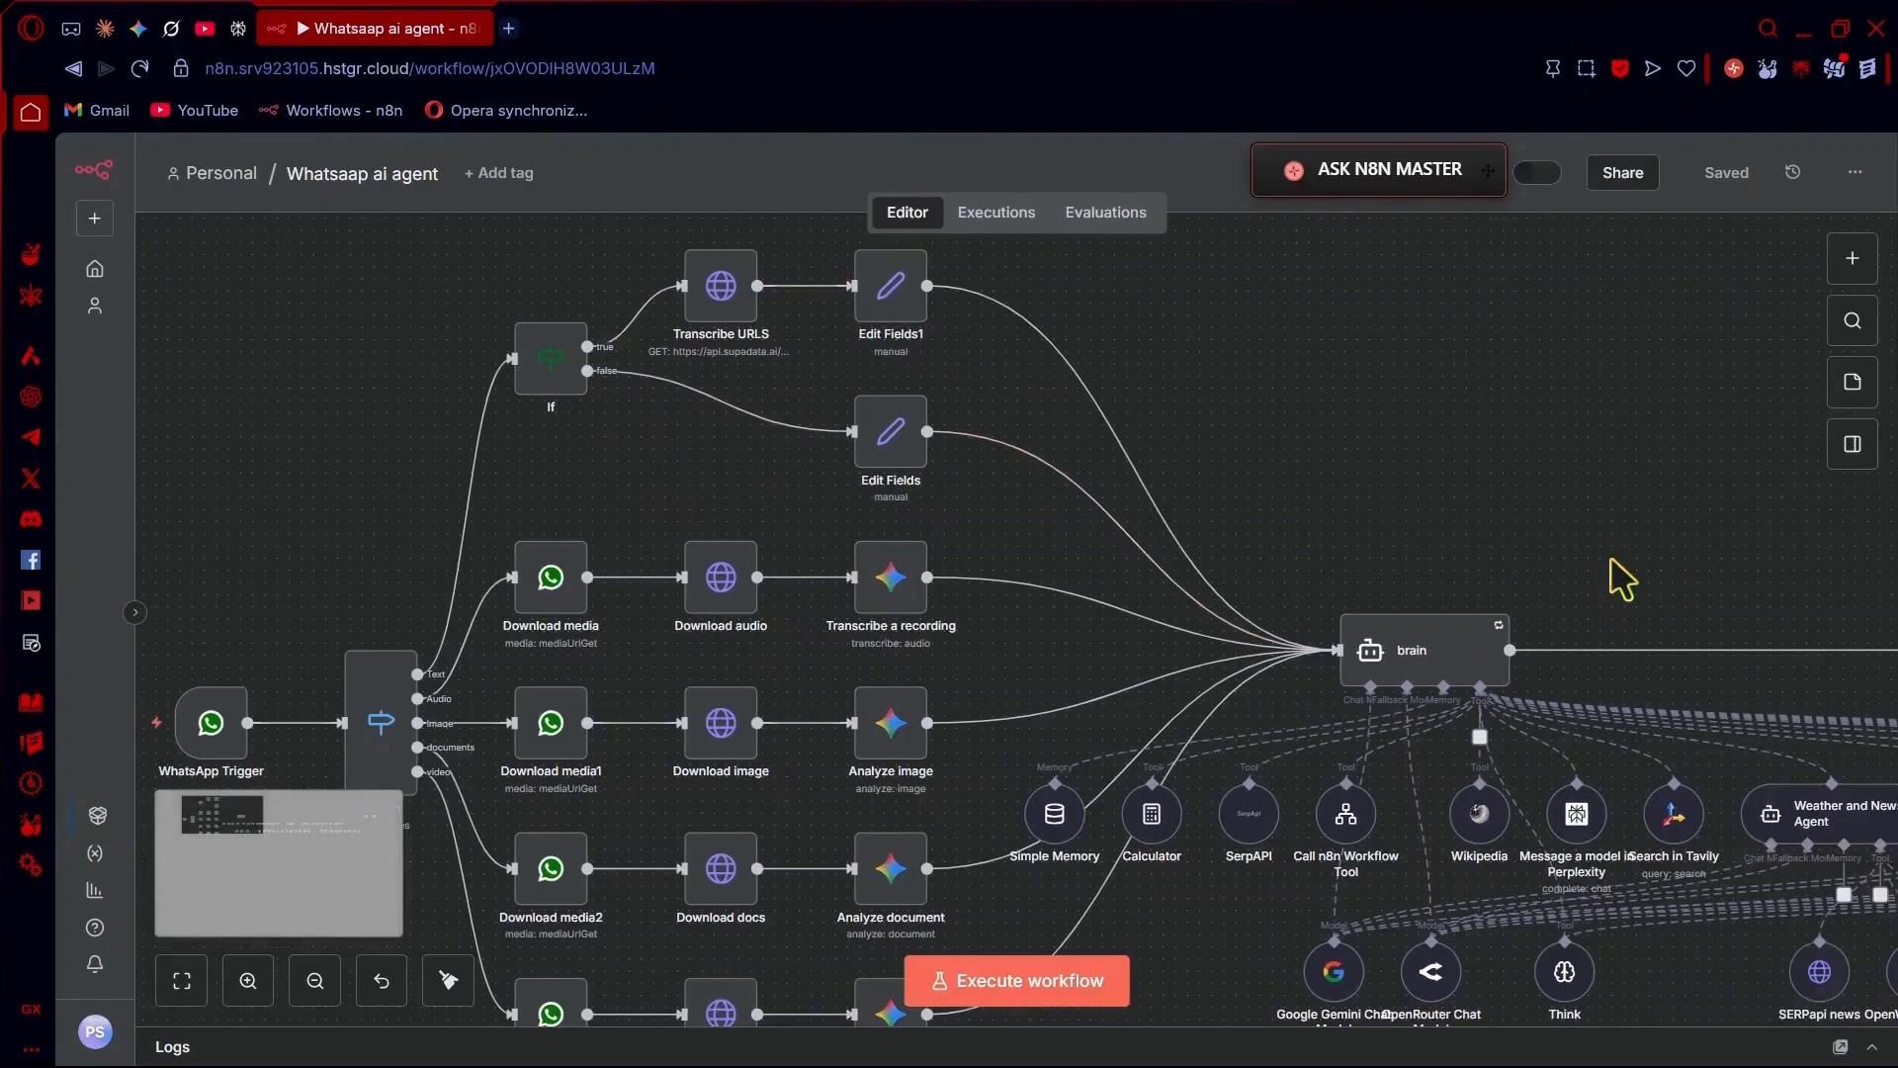
{"action": "scroll", "coordinate": [1623, 581], "scroll_direction": "down", "scroll_amount": 2}
{"action": "scroll", "coordinate": [1622, 581], "scroll_direction": "right", "scroll_amount": 6}
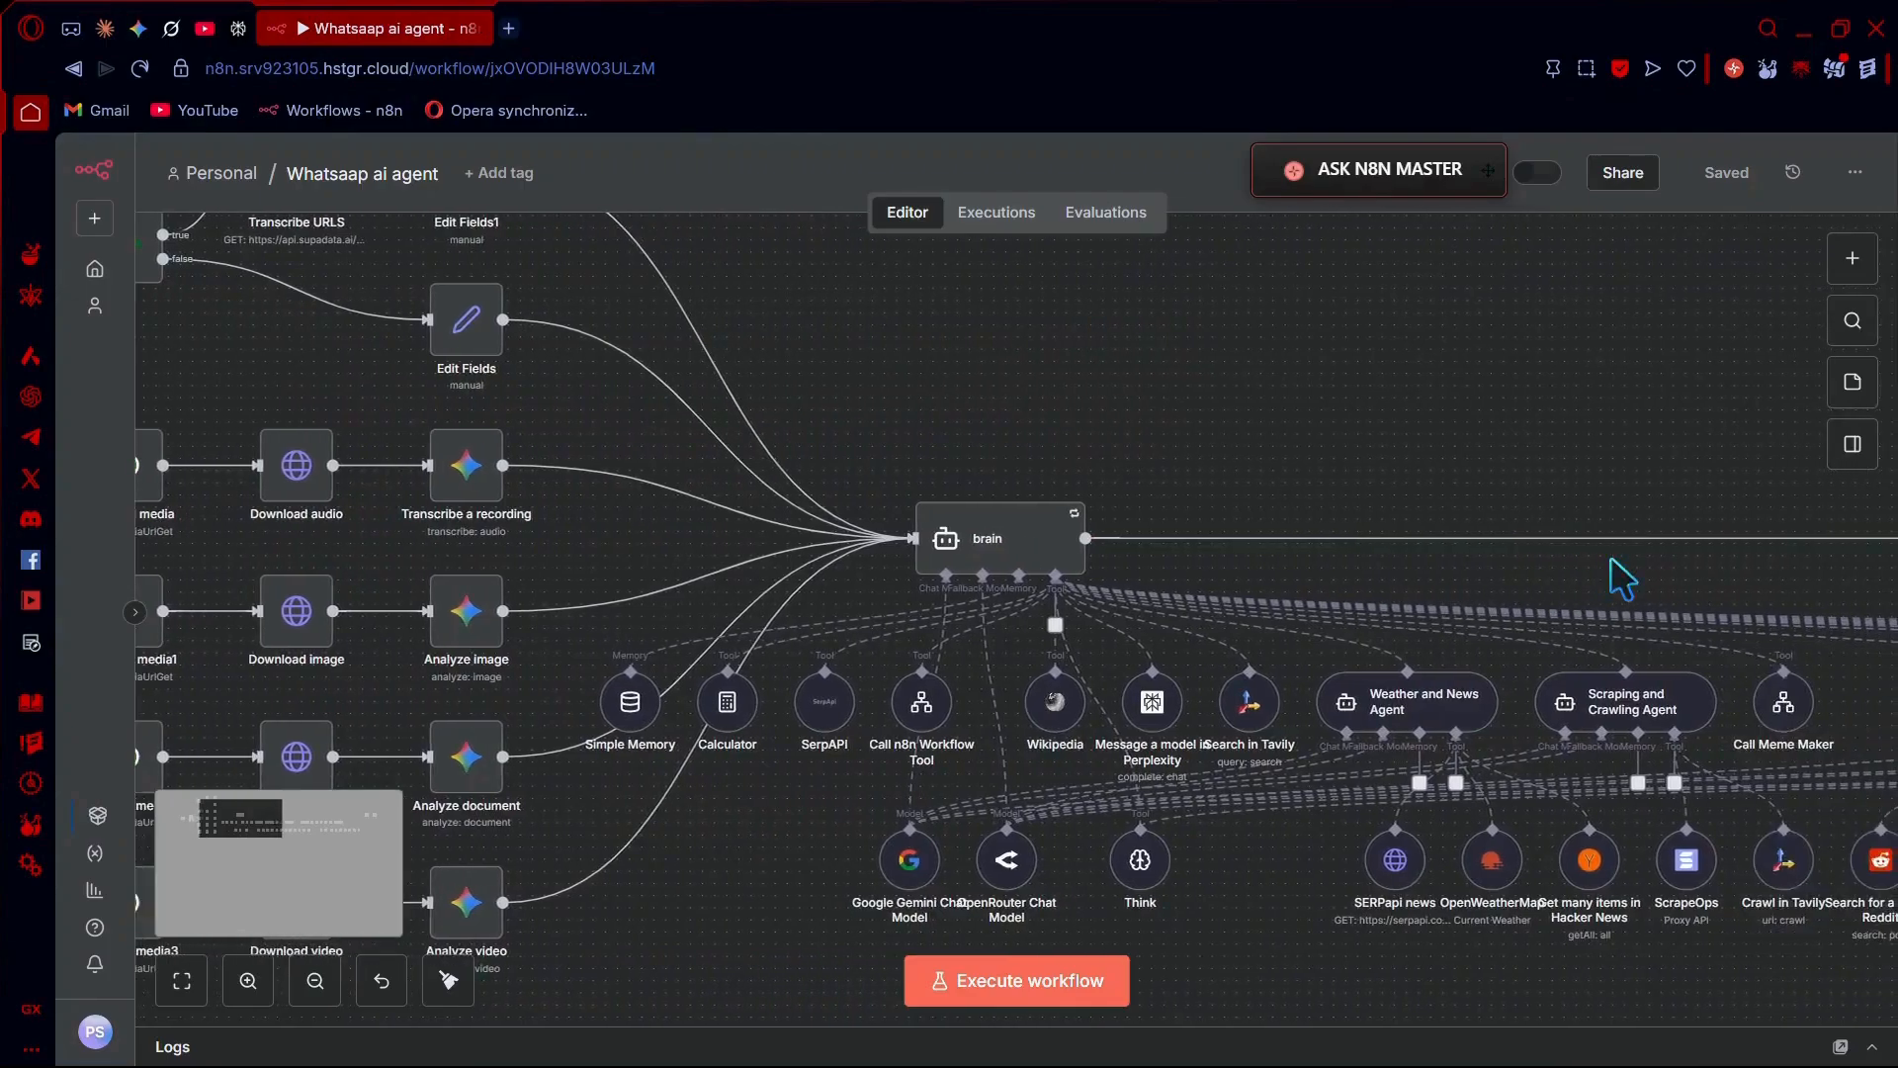
{"action": "scroll", "coordinate": [1622, 580], "scroll_direction": "down", "scroll_amount": 1}
{"action": "mouse_move", "coordinate": [1009, 489]}
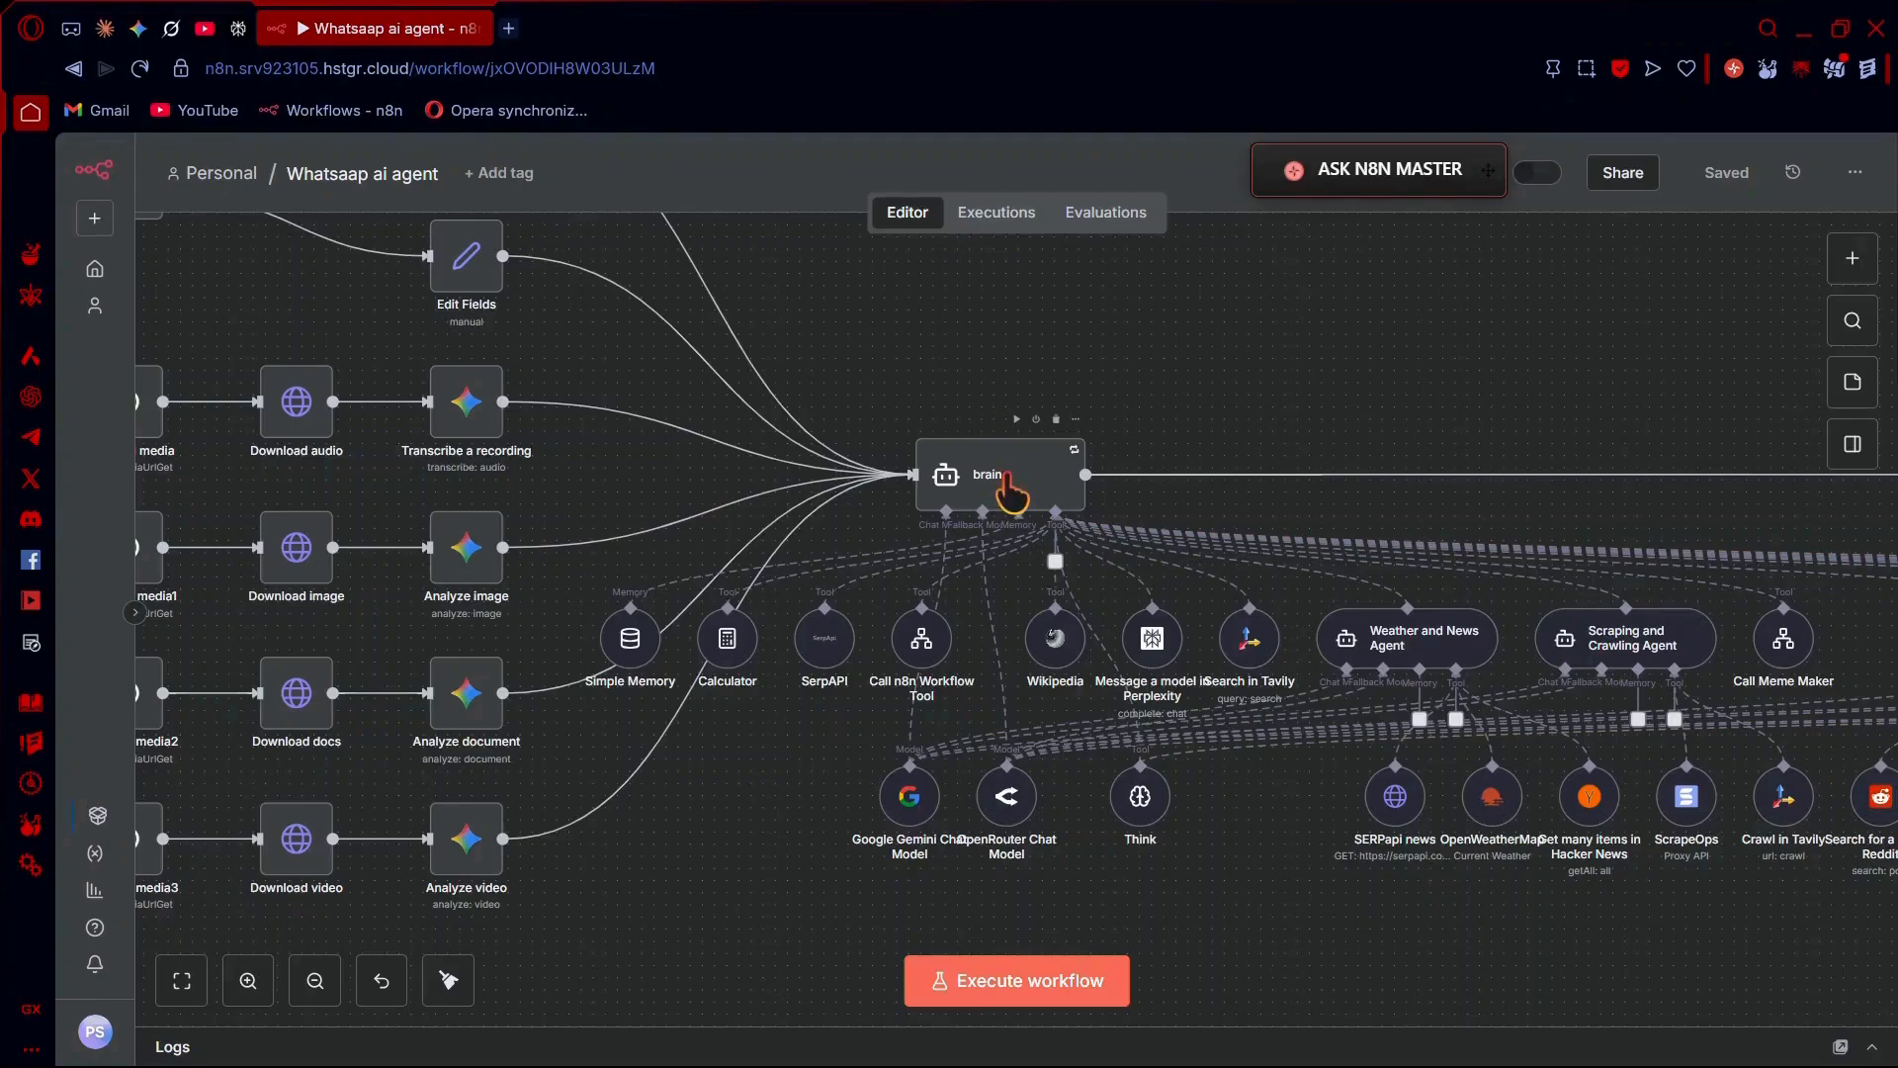
{"action": "mouse_move", "coordinate": [908, 822]}
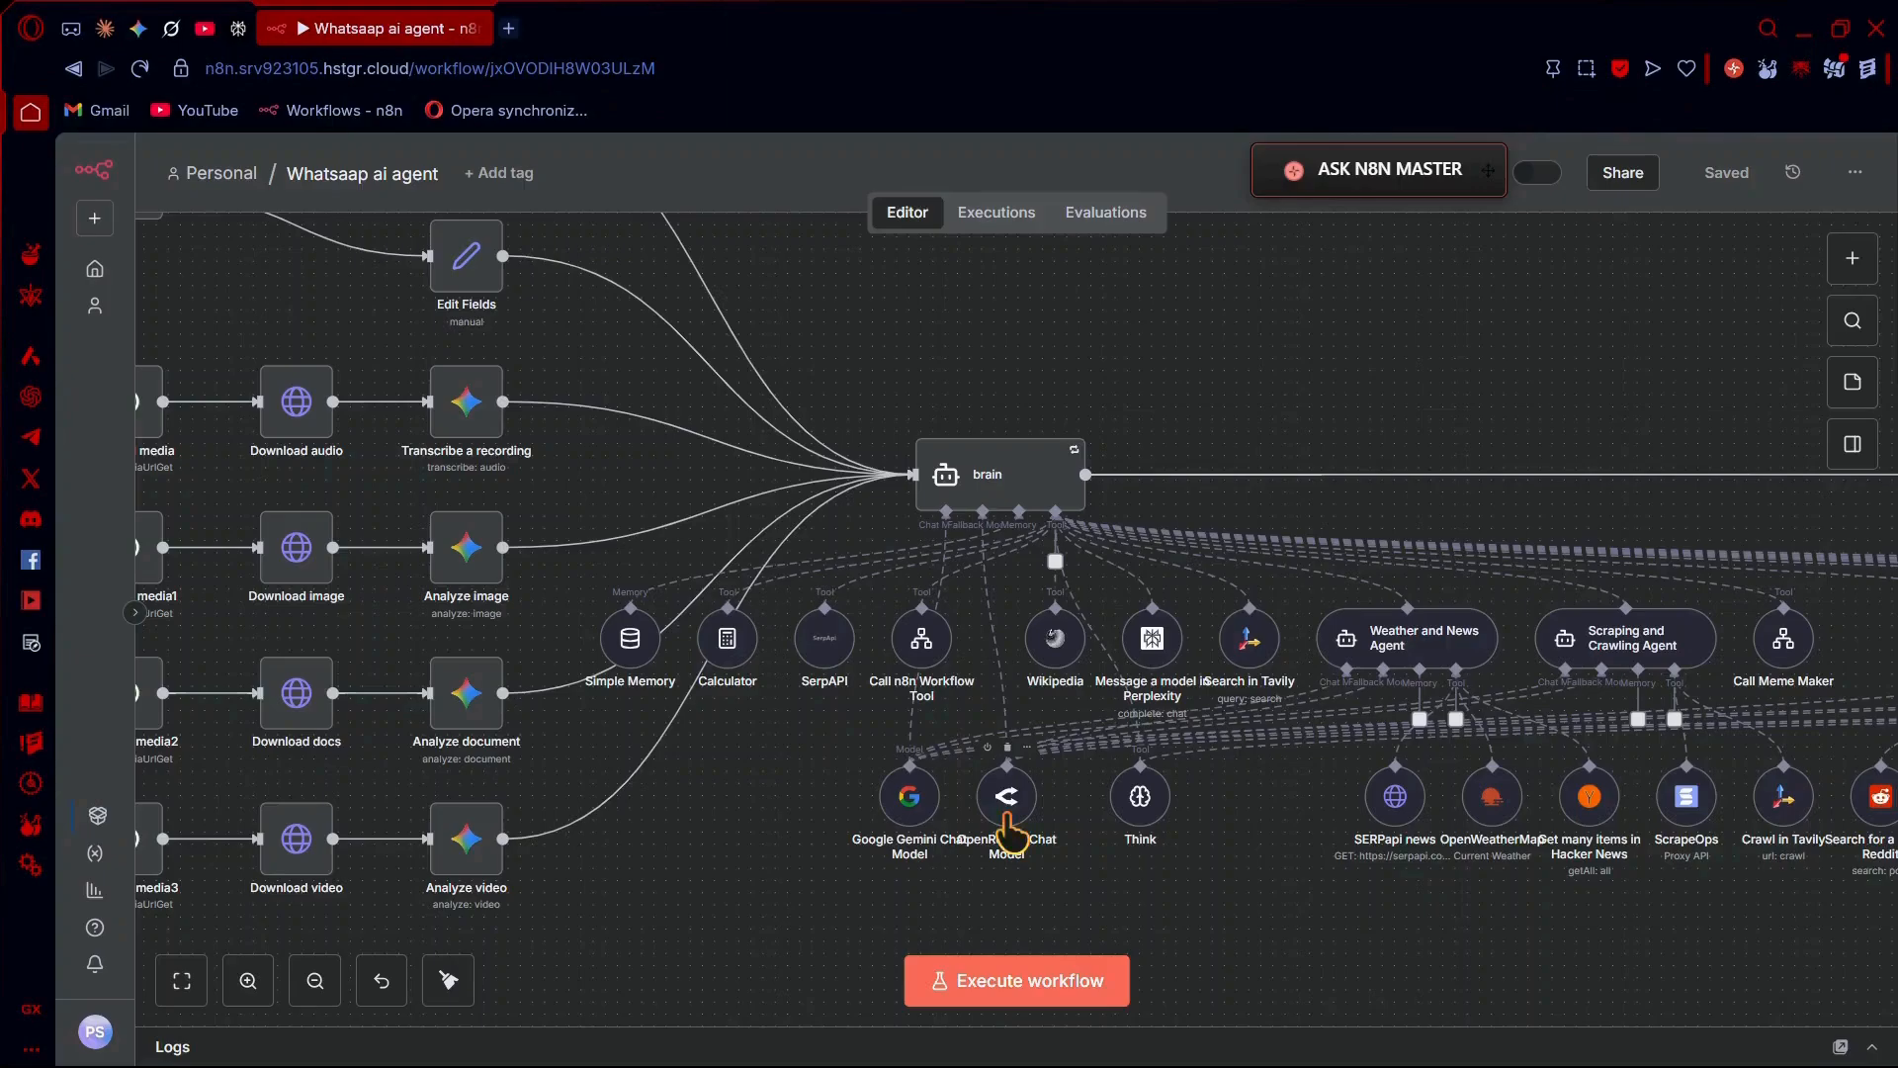
{"action": "mouse_move", "coordinate": [615, 657]}
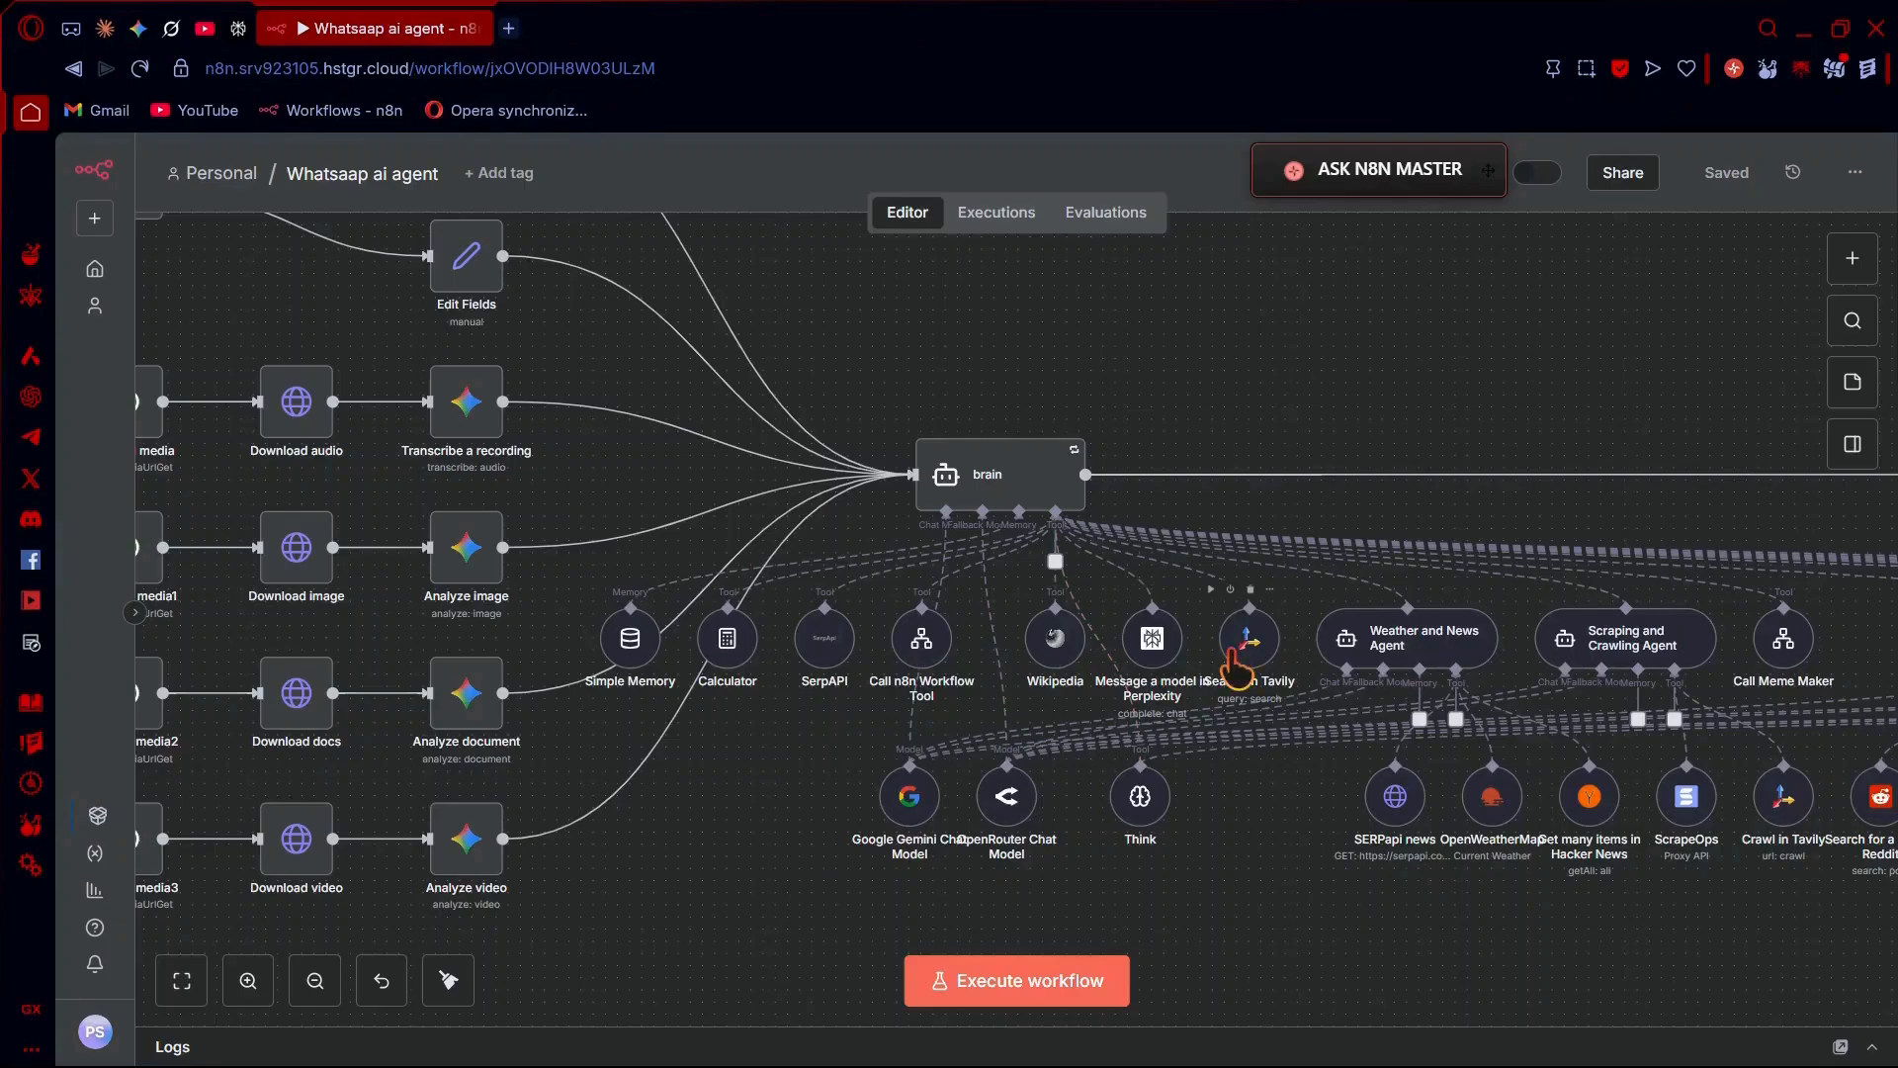
Review the Weather and News Agent, the Scraping and Crawling Agent with their tools, and the Call Meme Maker tool
{"action": "scroll", "coordinate": [1236, 667], "scroll_direction": "right", "scroll_amount": 3}
{"action": "scroll", "coordinate": [1236, 668], "scroll_direction": "right", "scroll_amount": 4}
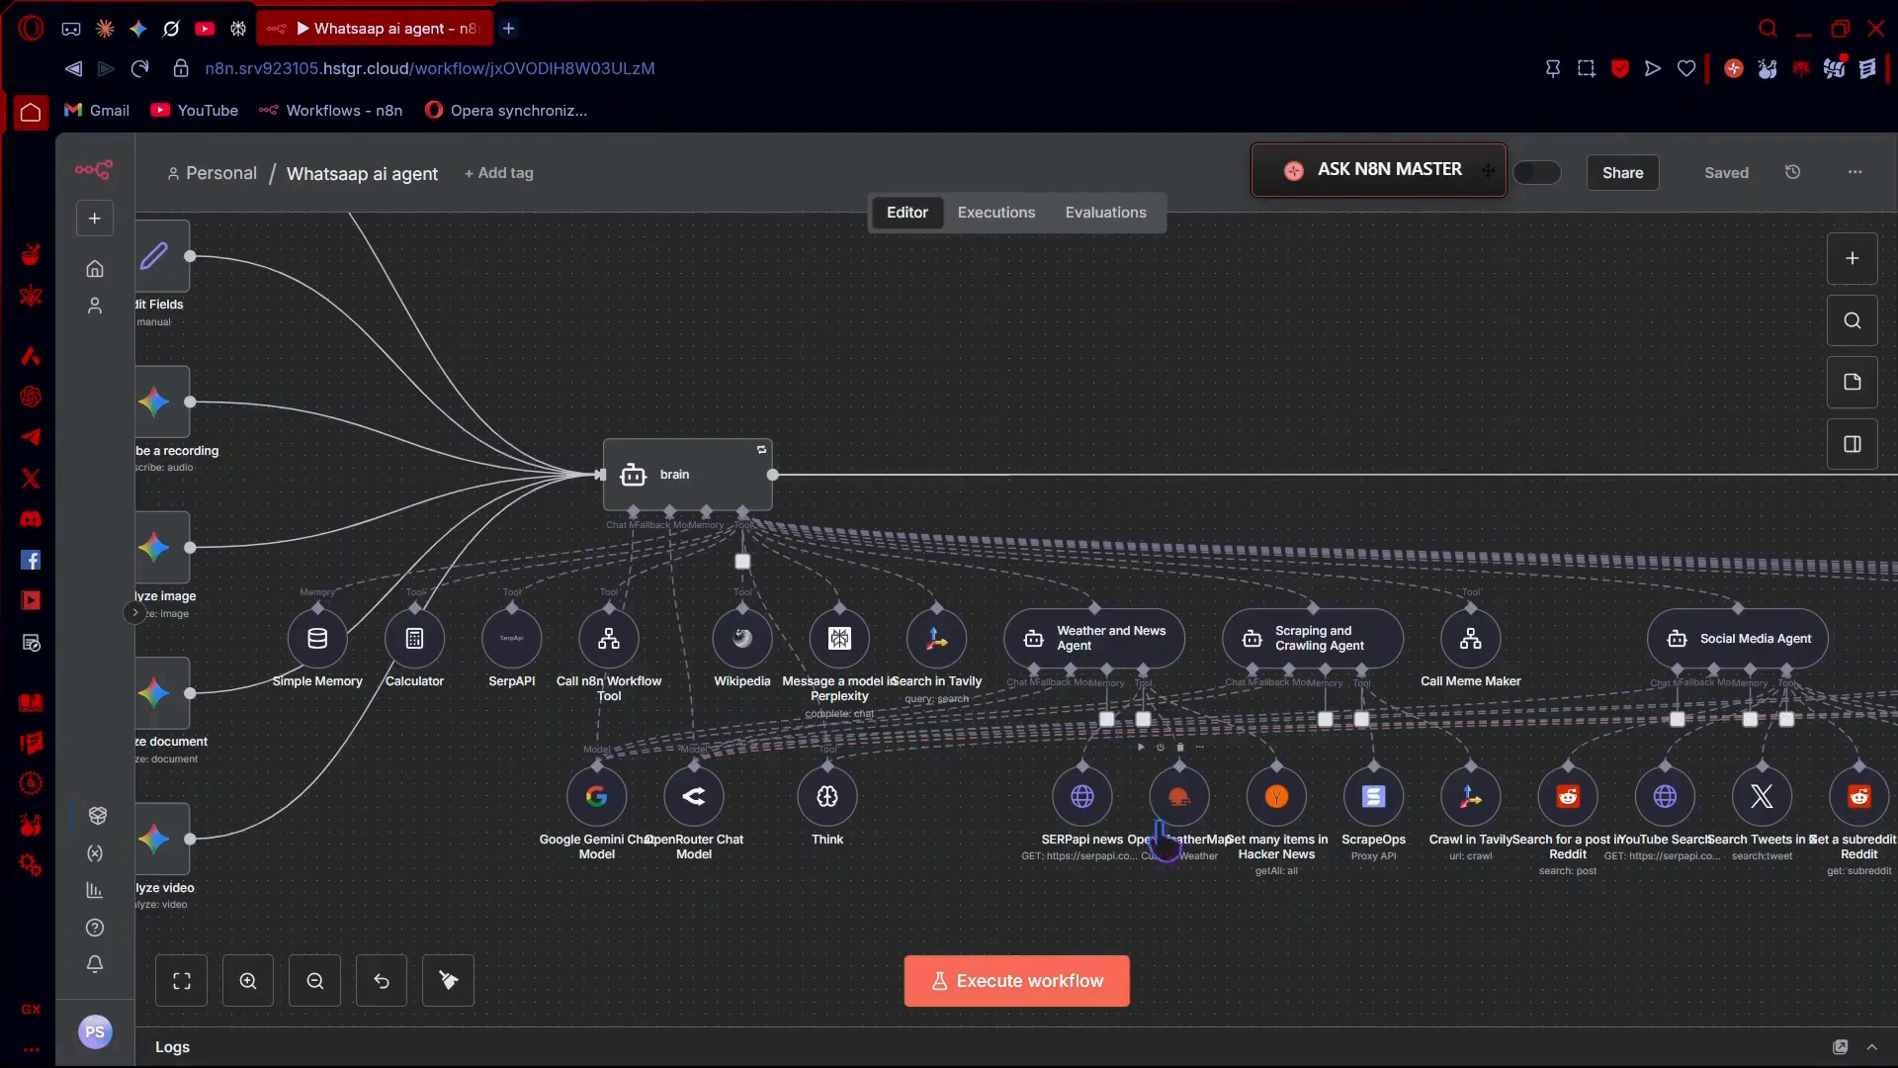
{"action": "scroll", "coordinate": [1164, 841], "scroll_direction": "right", "scroll_amount": 1}
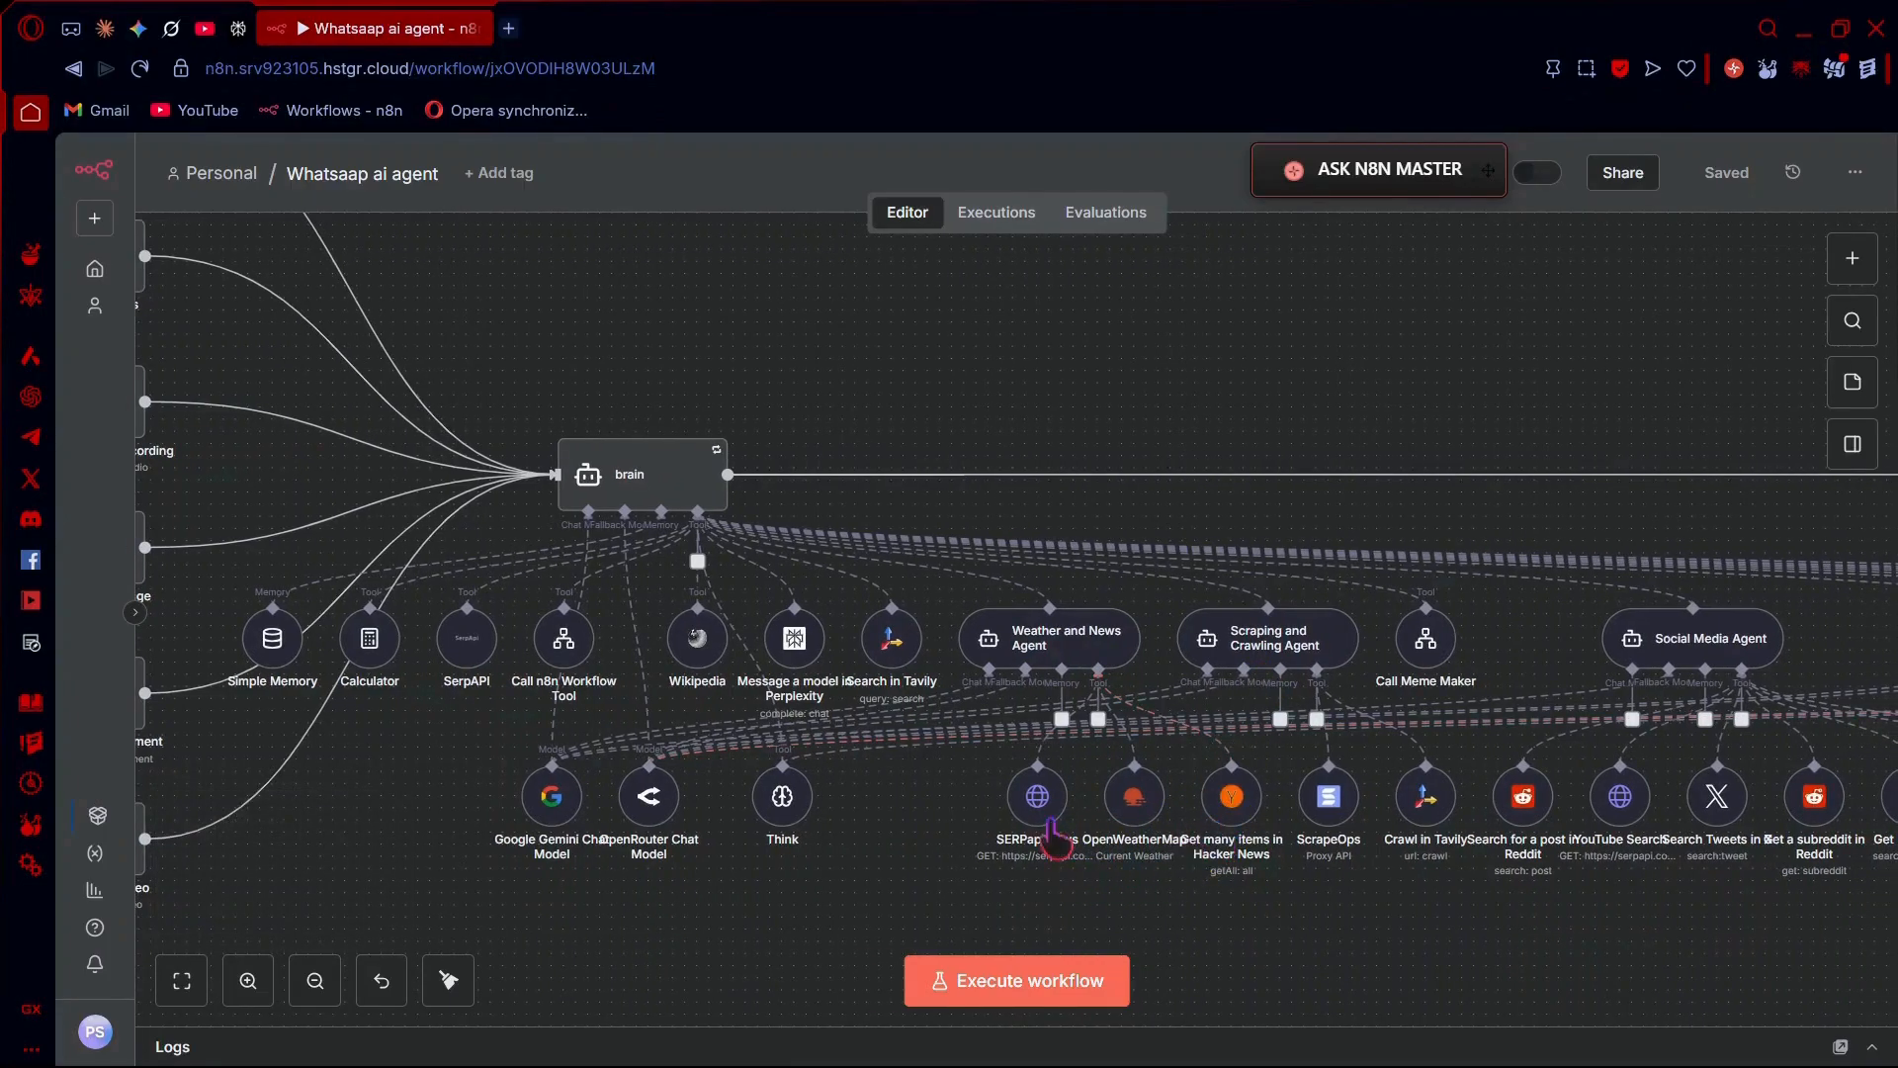
{"action": "scroll", "coordinate": [1247, 835], "scroll_direction": "right", "scroll_amount": 2}
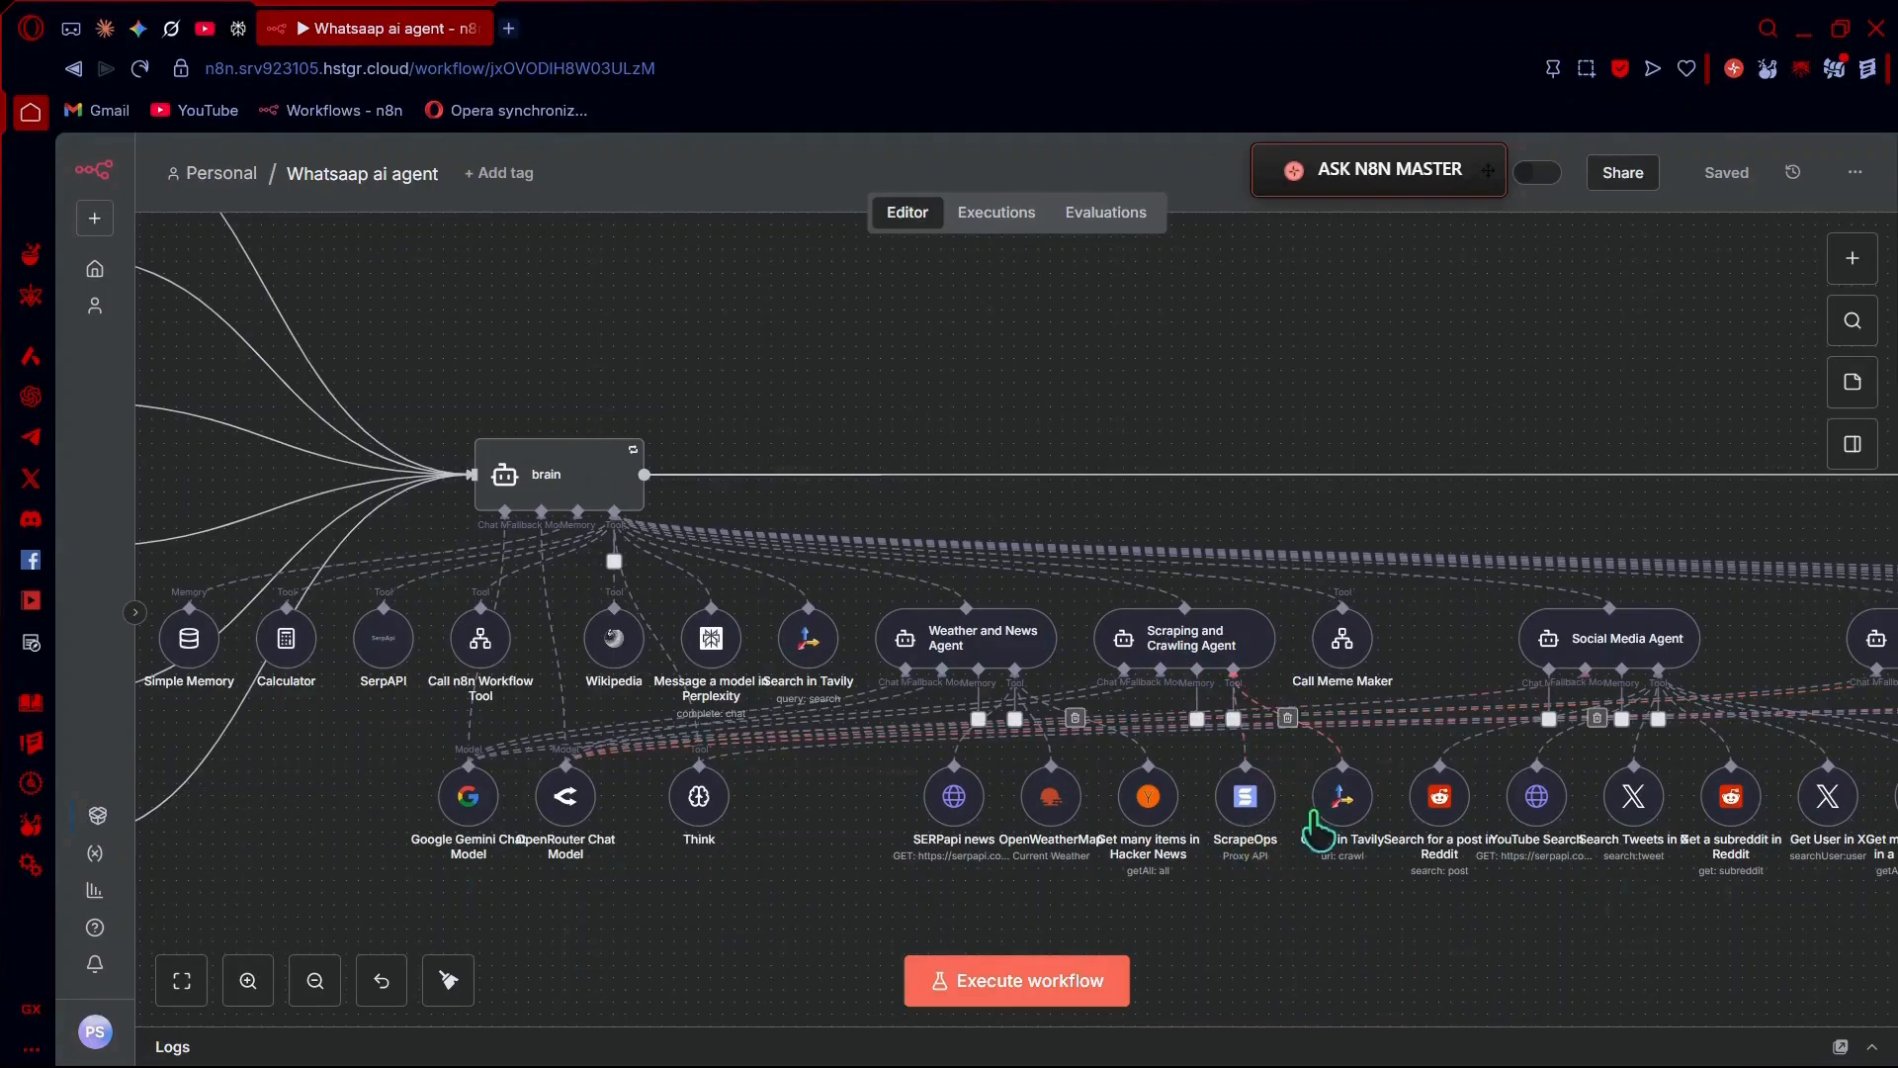
{"action": "scroll", "coordinate": [1323, 860], "scroll_direction": "right", "scroll_amount": 2}
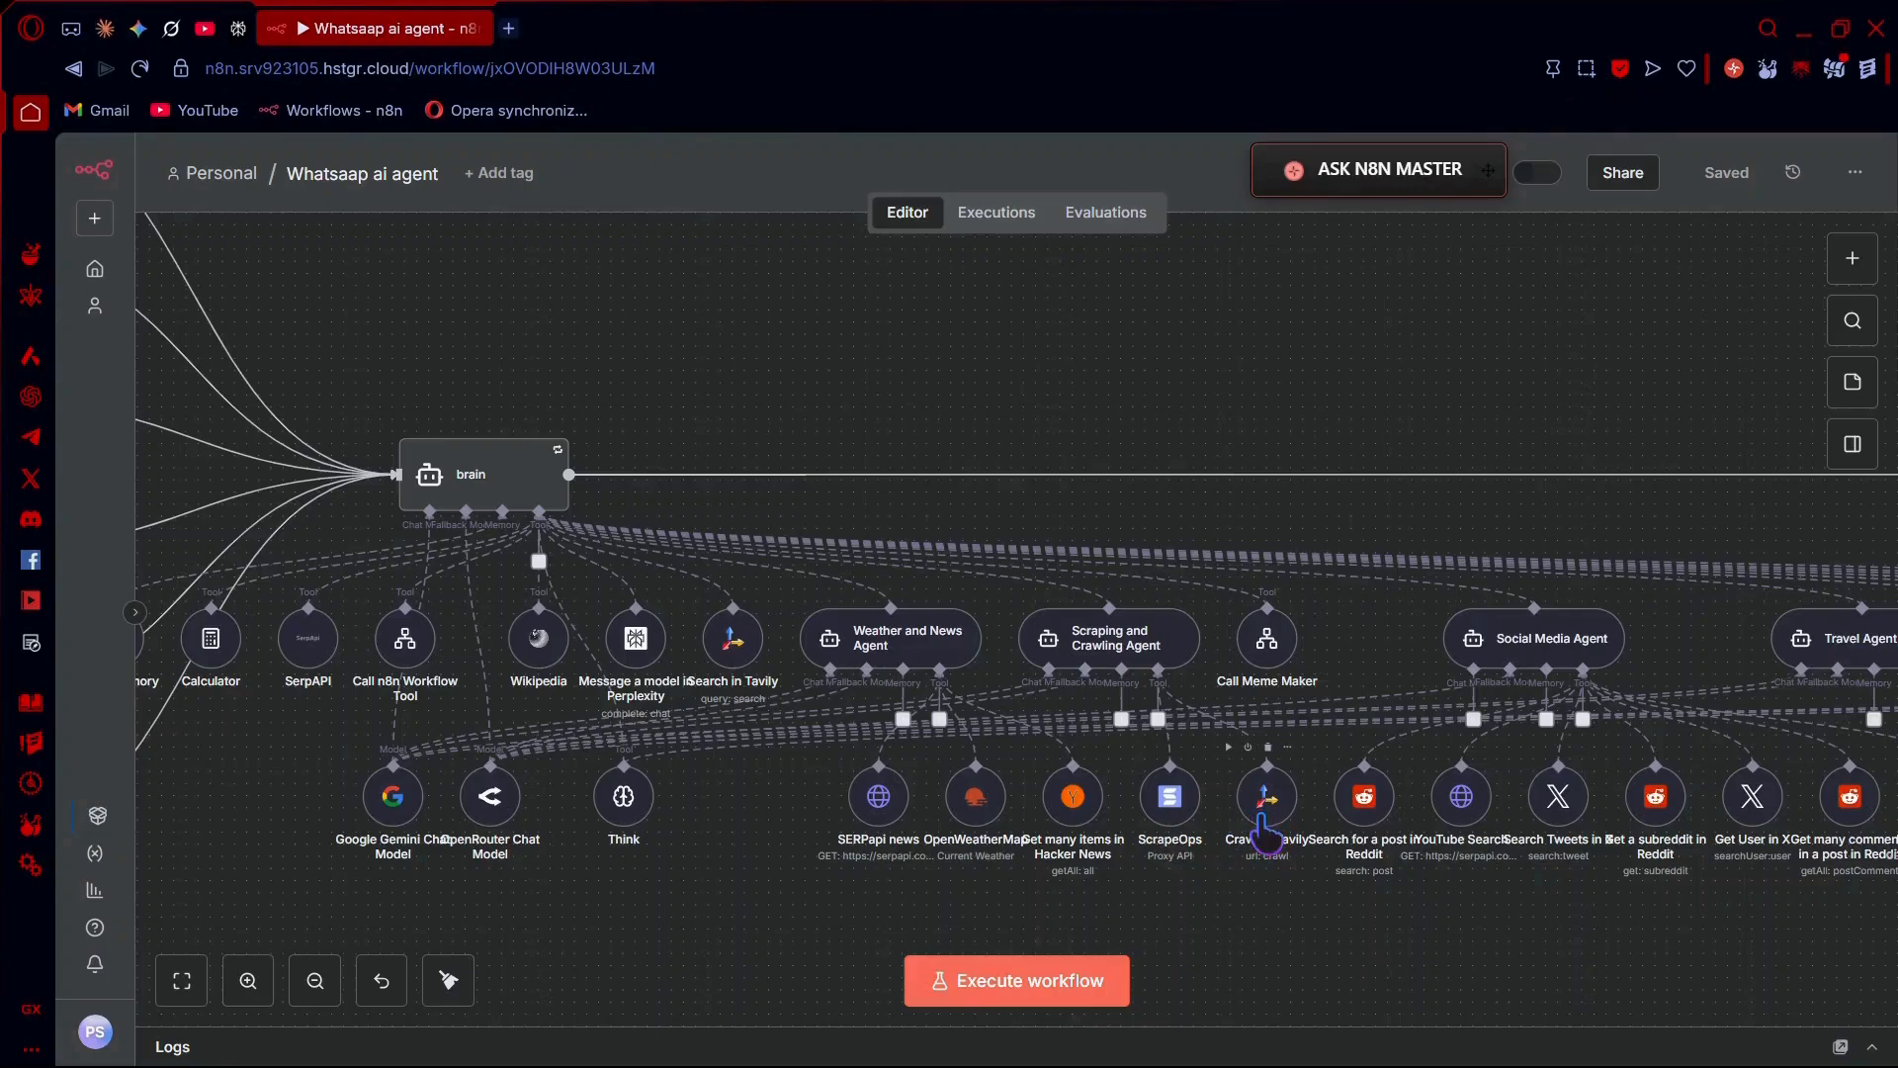
{"action": "scroll", "coordinate": [1274, 661], "scroll_direction": "right", "scroll_amount": 2}
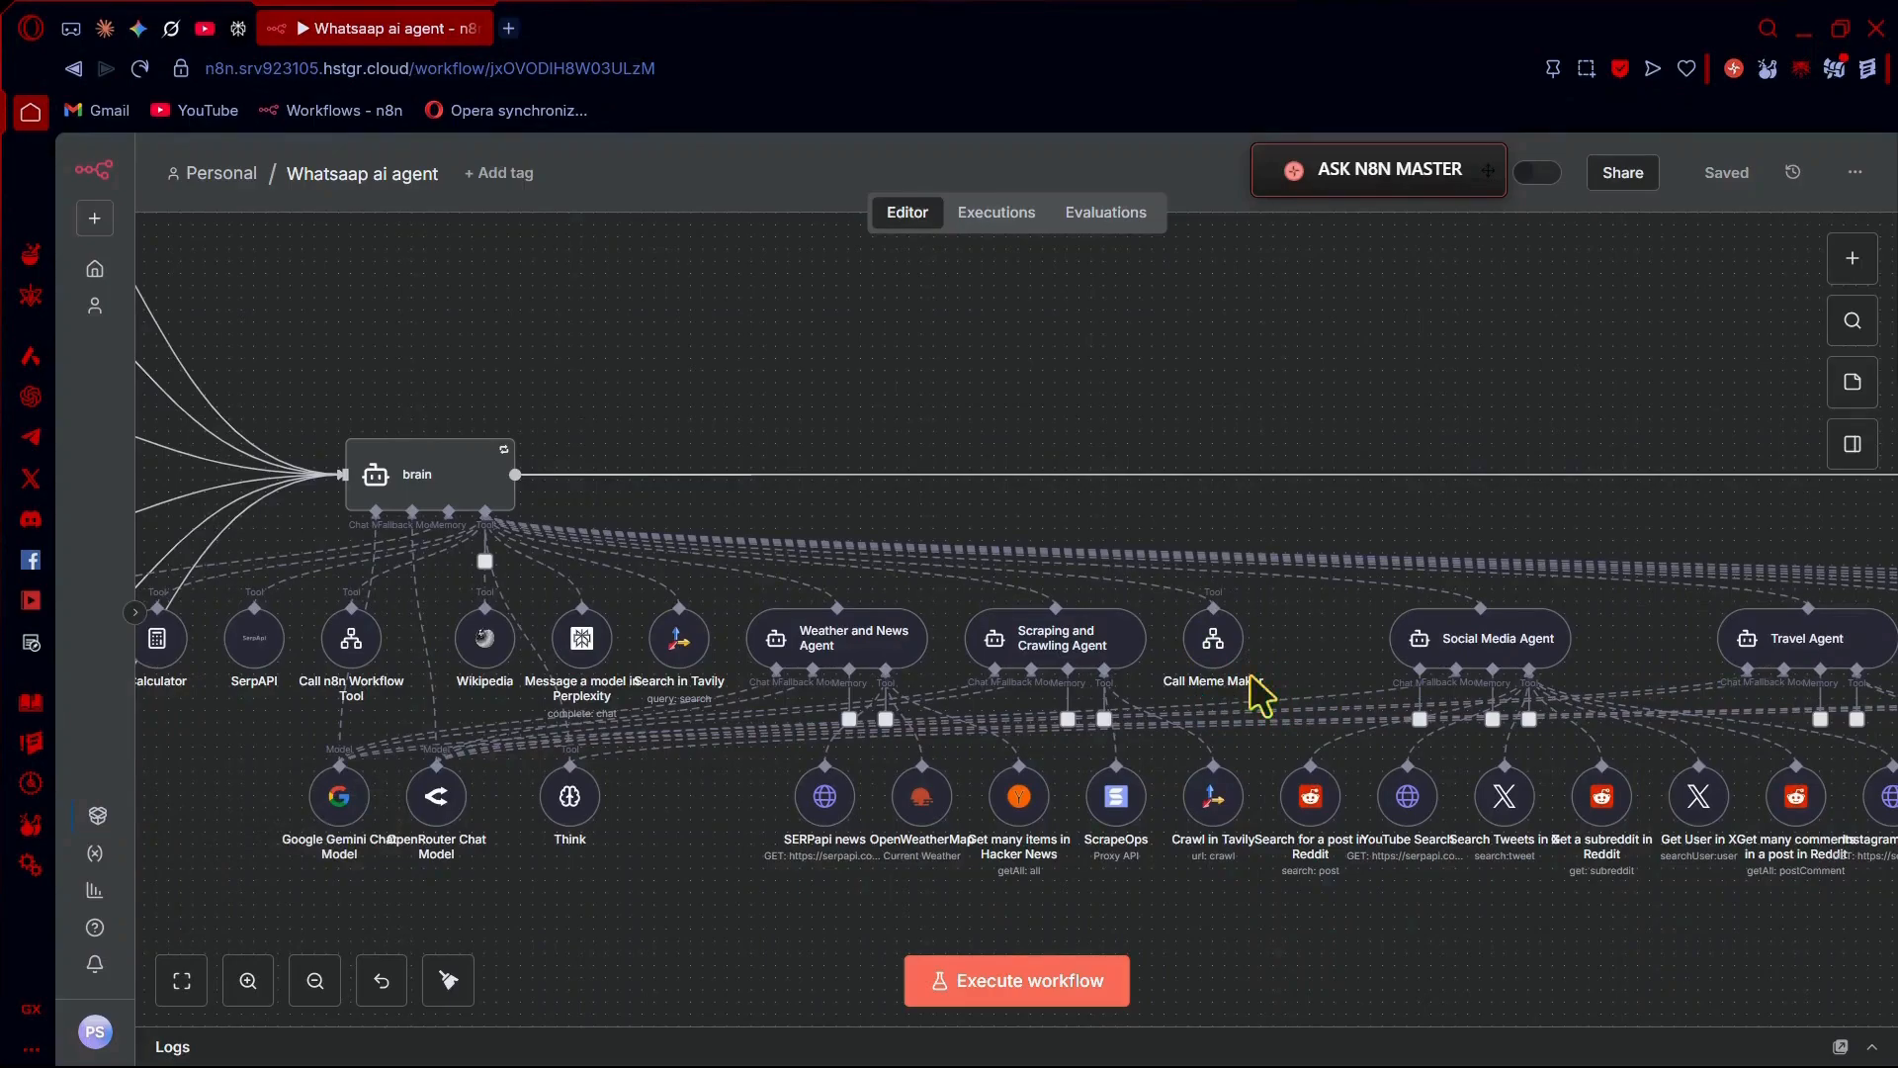
{"action": "scroll", "coordinate": [1256, 693], "scroll_direction": "right", "scroll_amount": 1}
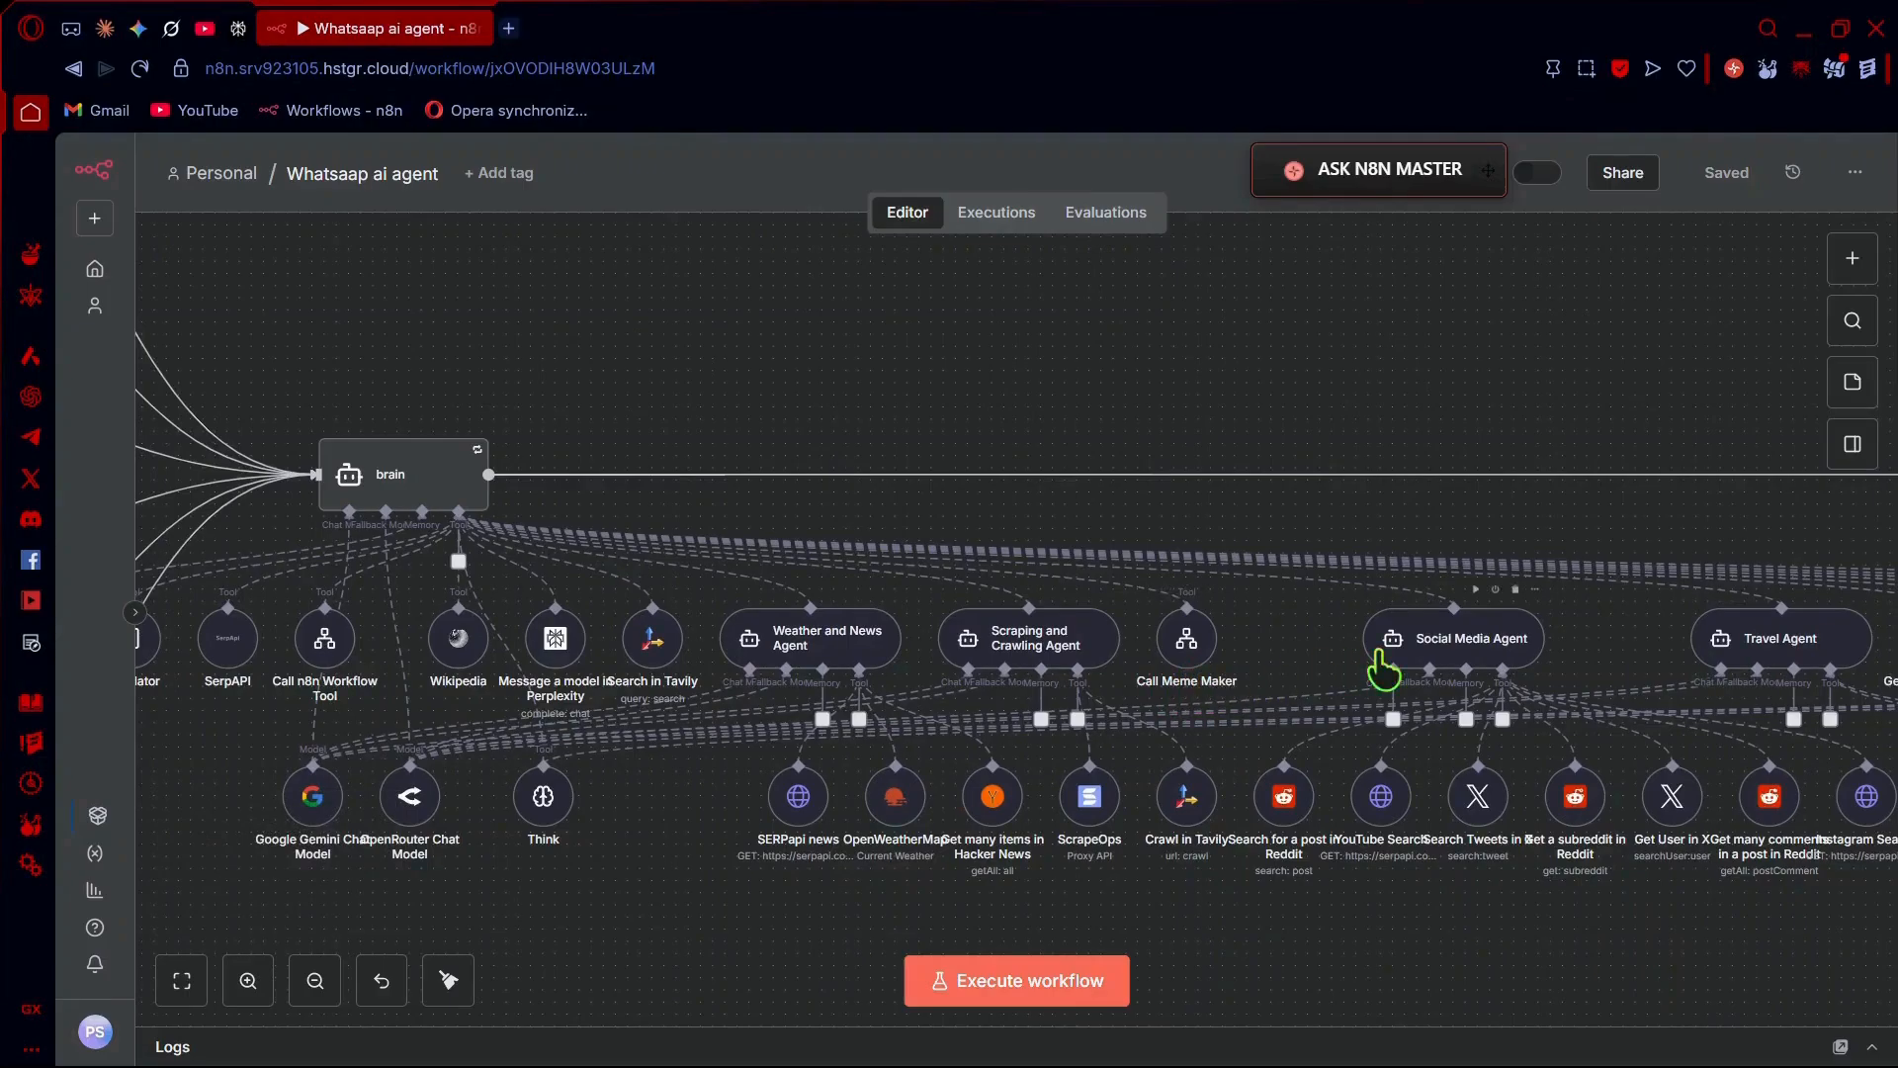
Review the Social Media Agent's Reddit, X, YouTube and Instagram tools, the Travel Agent's hotel and flight tools, and the Gemini Search Tool
{"action": "scroll", "coordinate": [1382, 673], "scroll_direction": "right", "scroll_amount": 3}
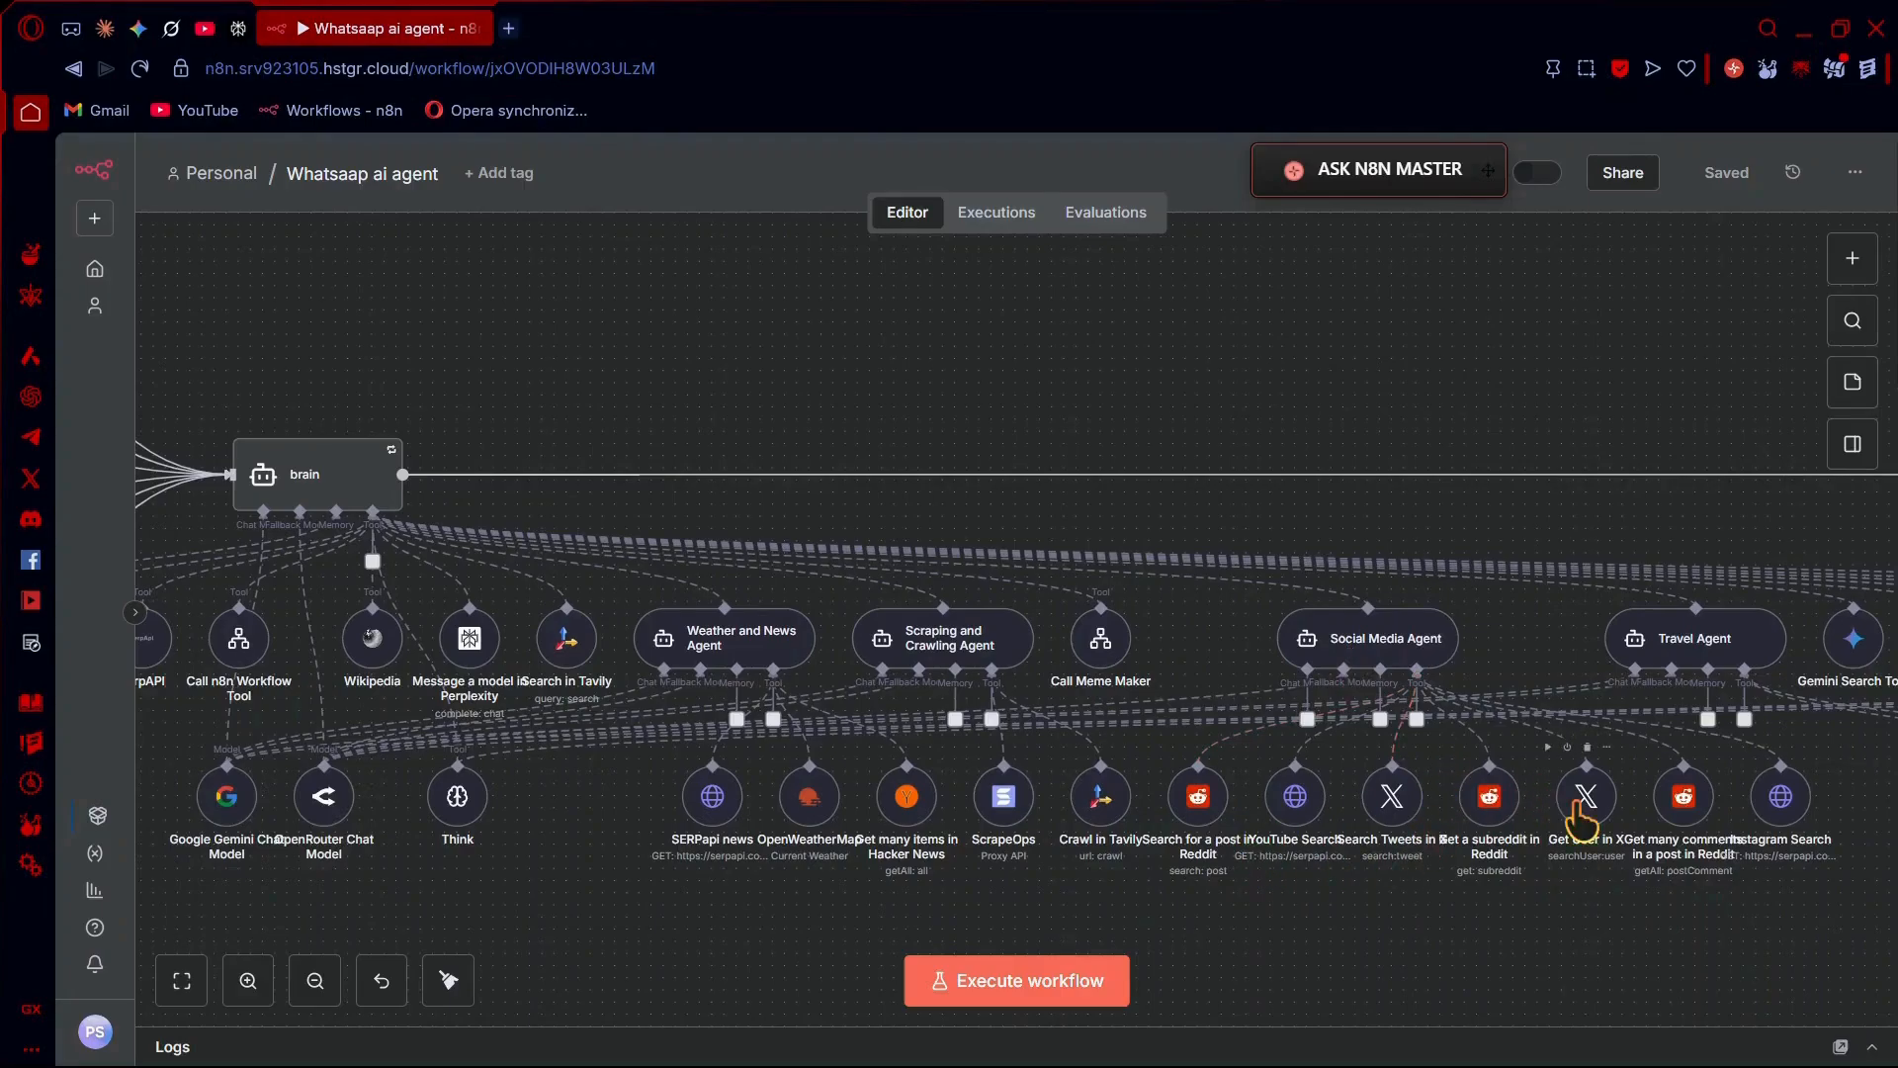
{"action": "scroll", "coordinate": [1580, 811], "scroll_direction": "right", "scroll_amount": 2}
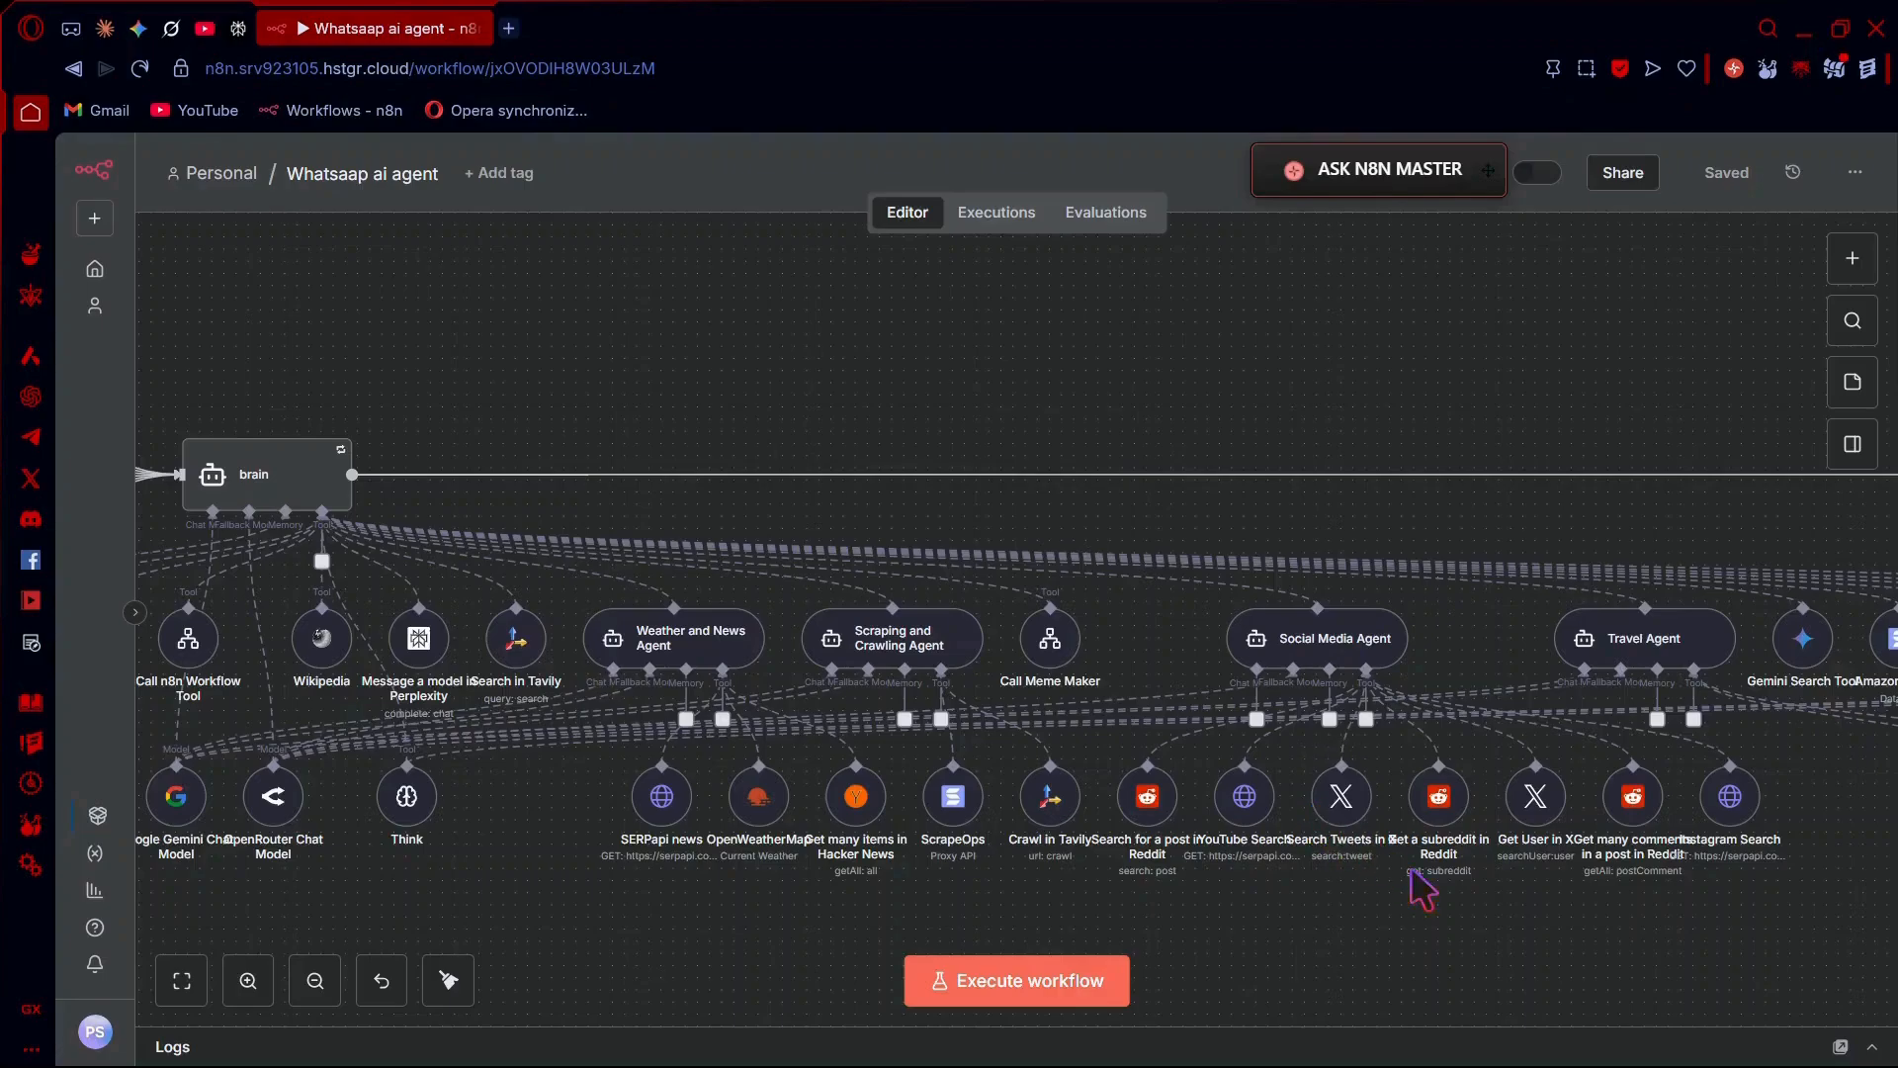
{"action": "scroll", "coordinate": [1422, 888], "scroll_direction": "right", "scroll_amount": 1}
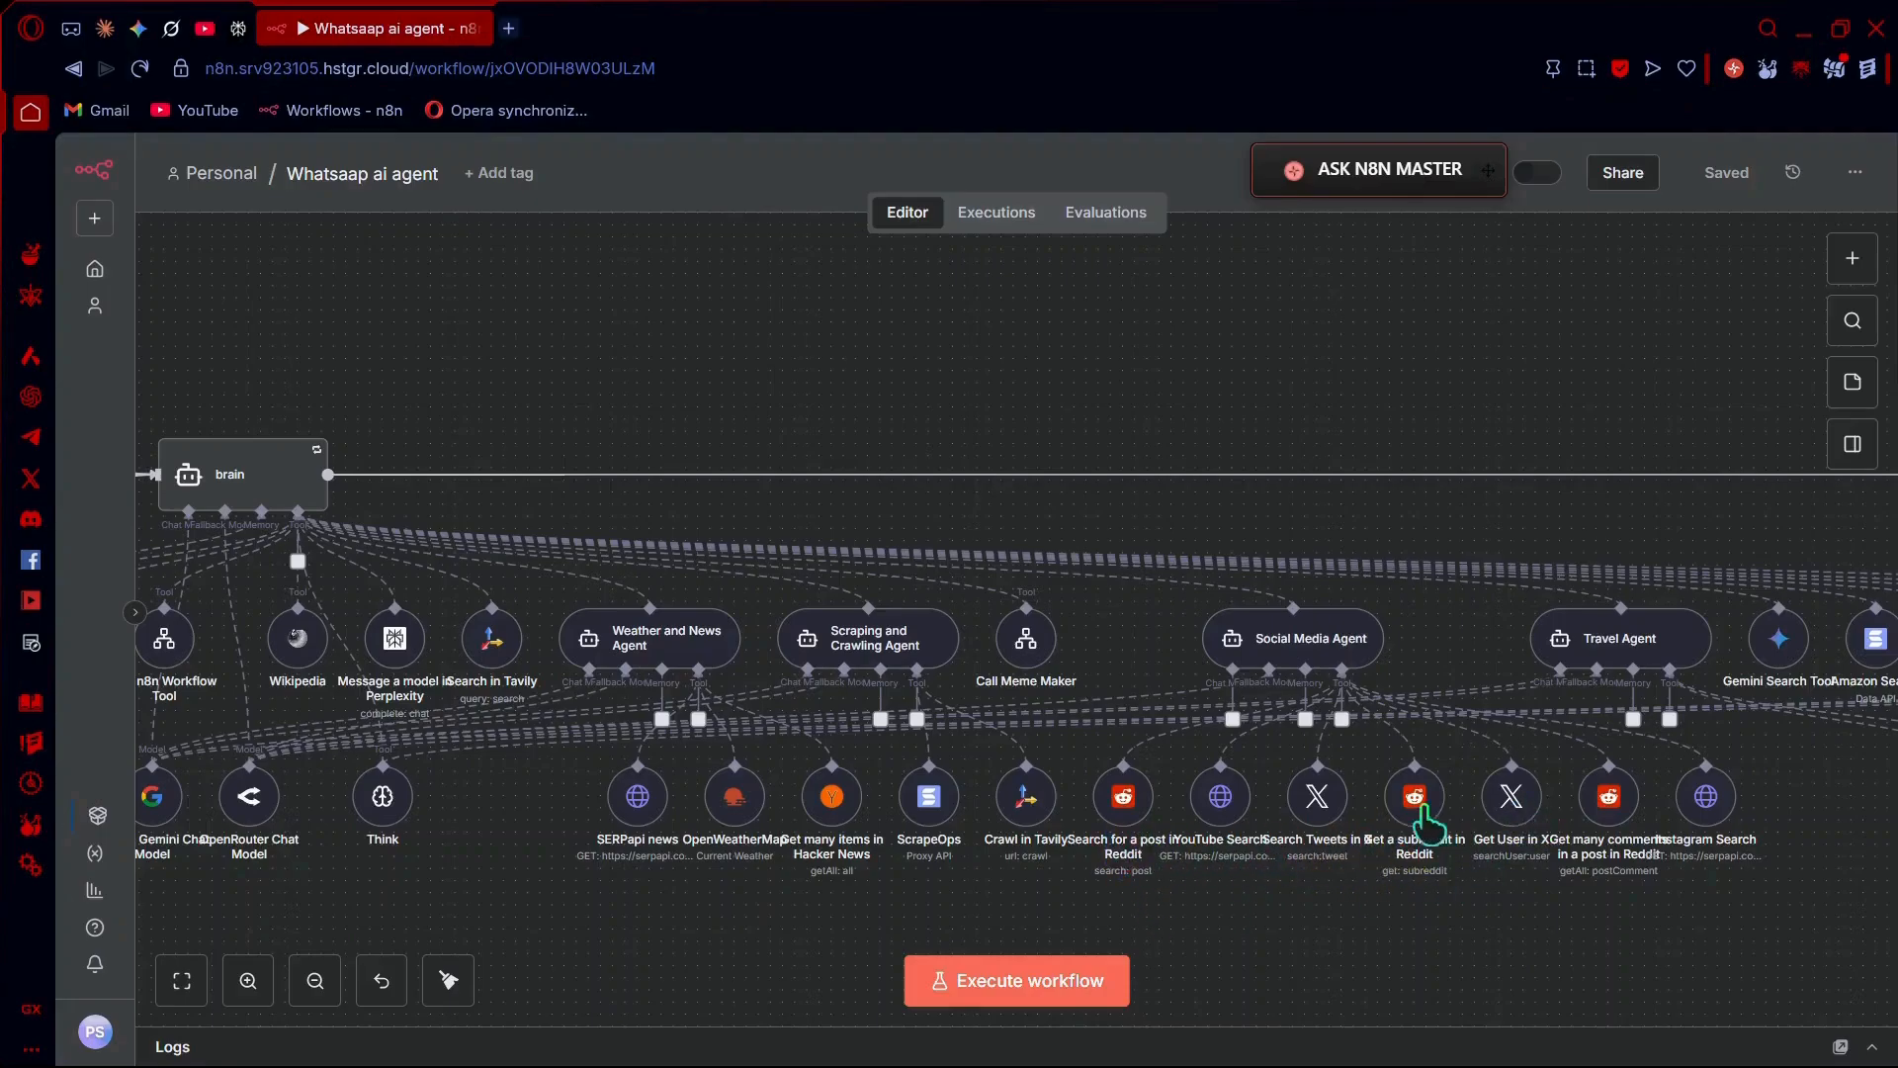
{"action": "scroll", "coordinate": [1612, 836], "scroll_direction": "right", "scroll_amount": 3}
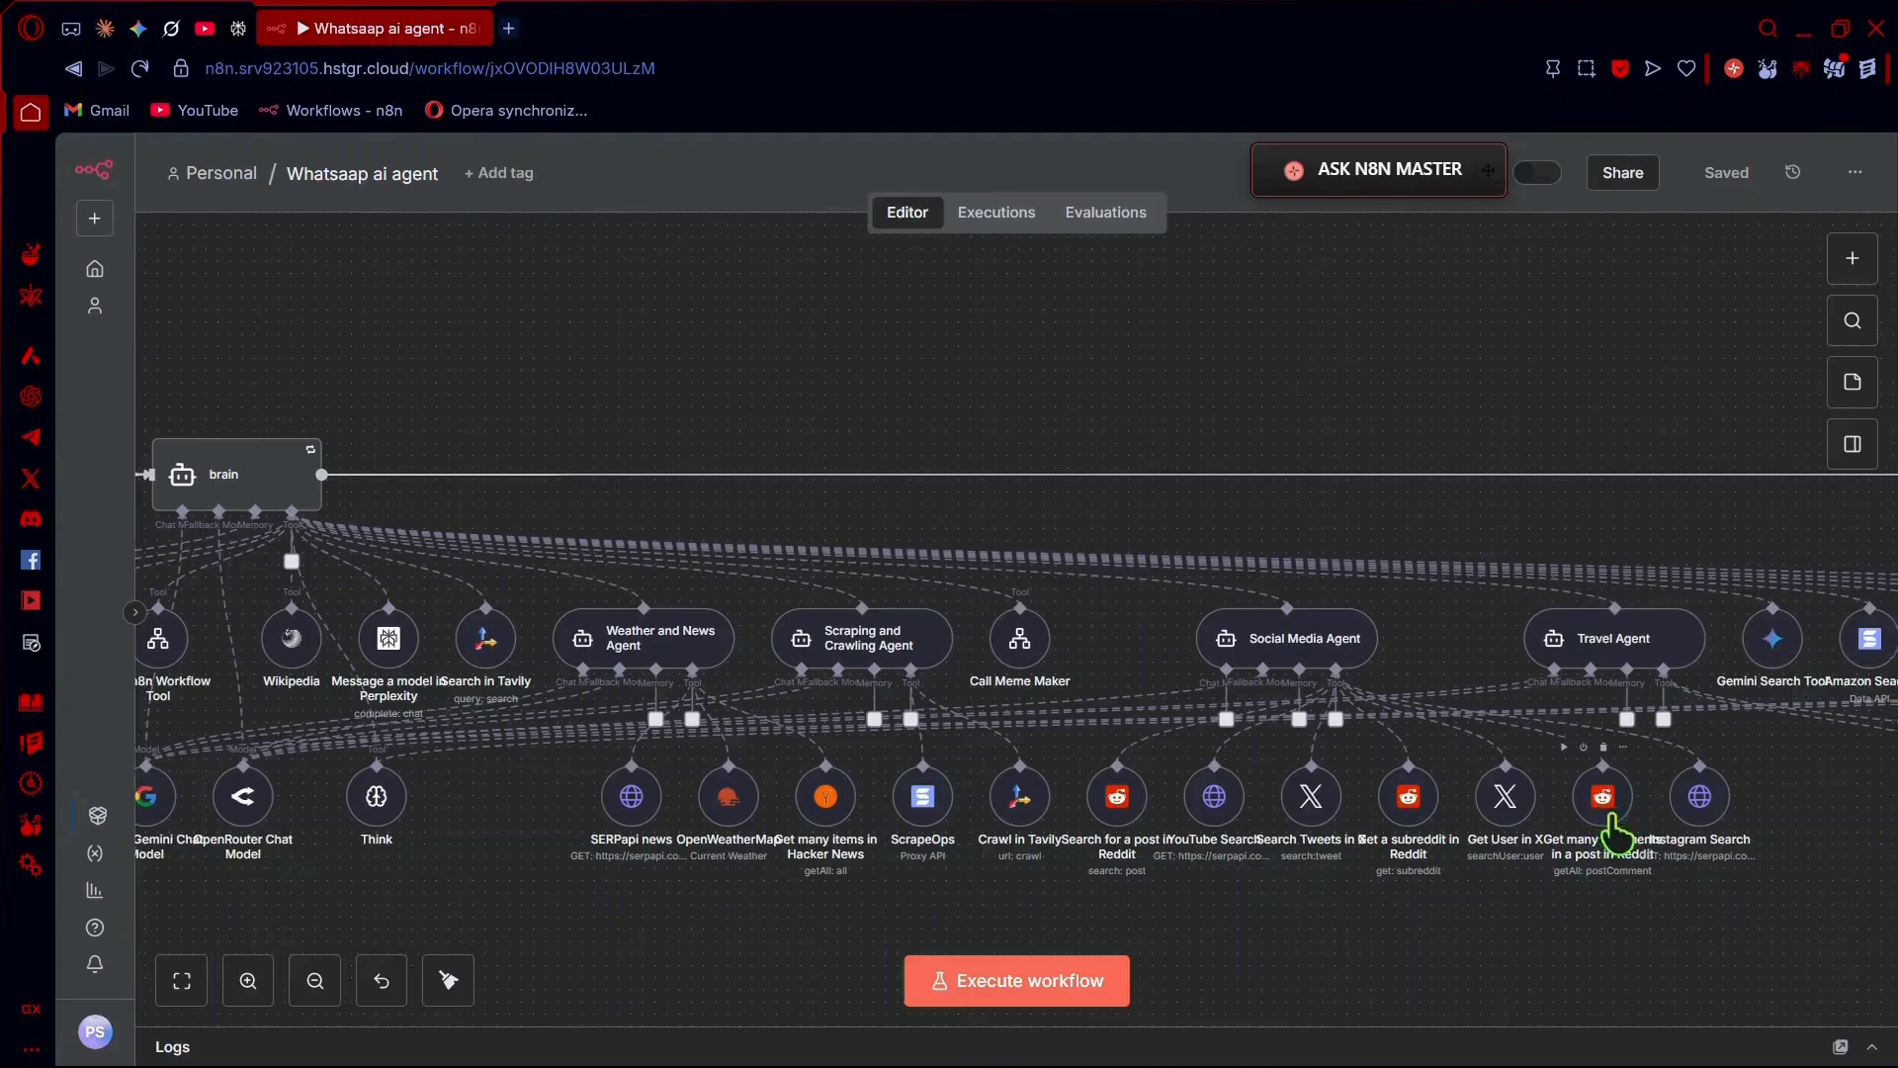
{"action": "scroll", "coordinate": [1612, 831], "scroll_direction": "right", "scroll_amount": 5}
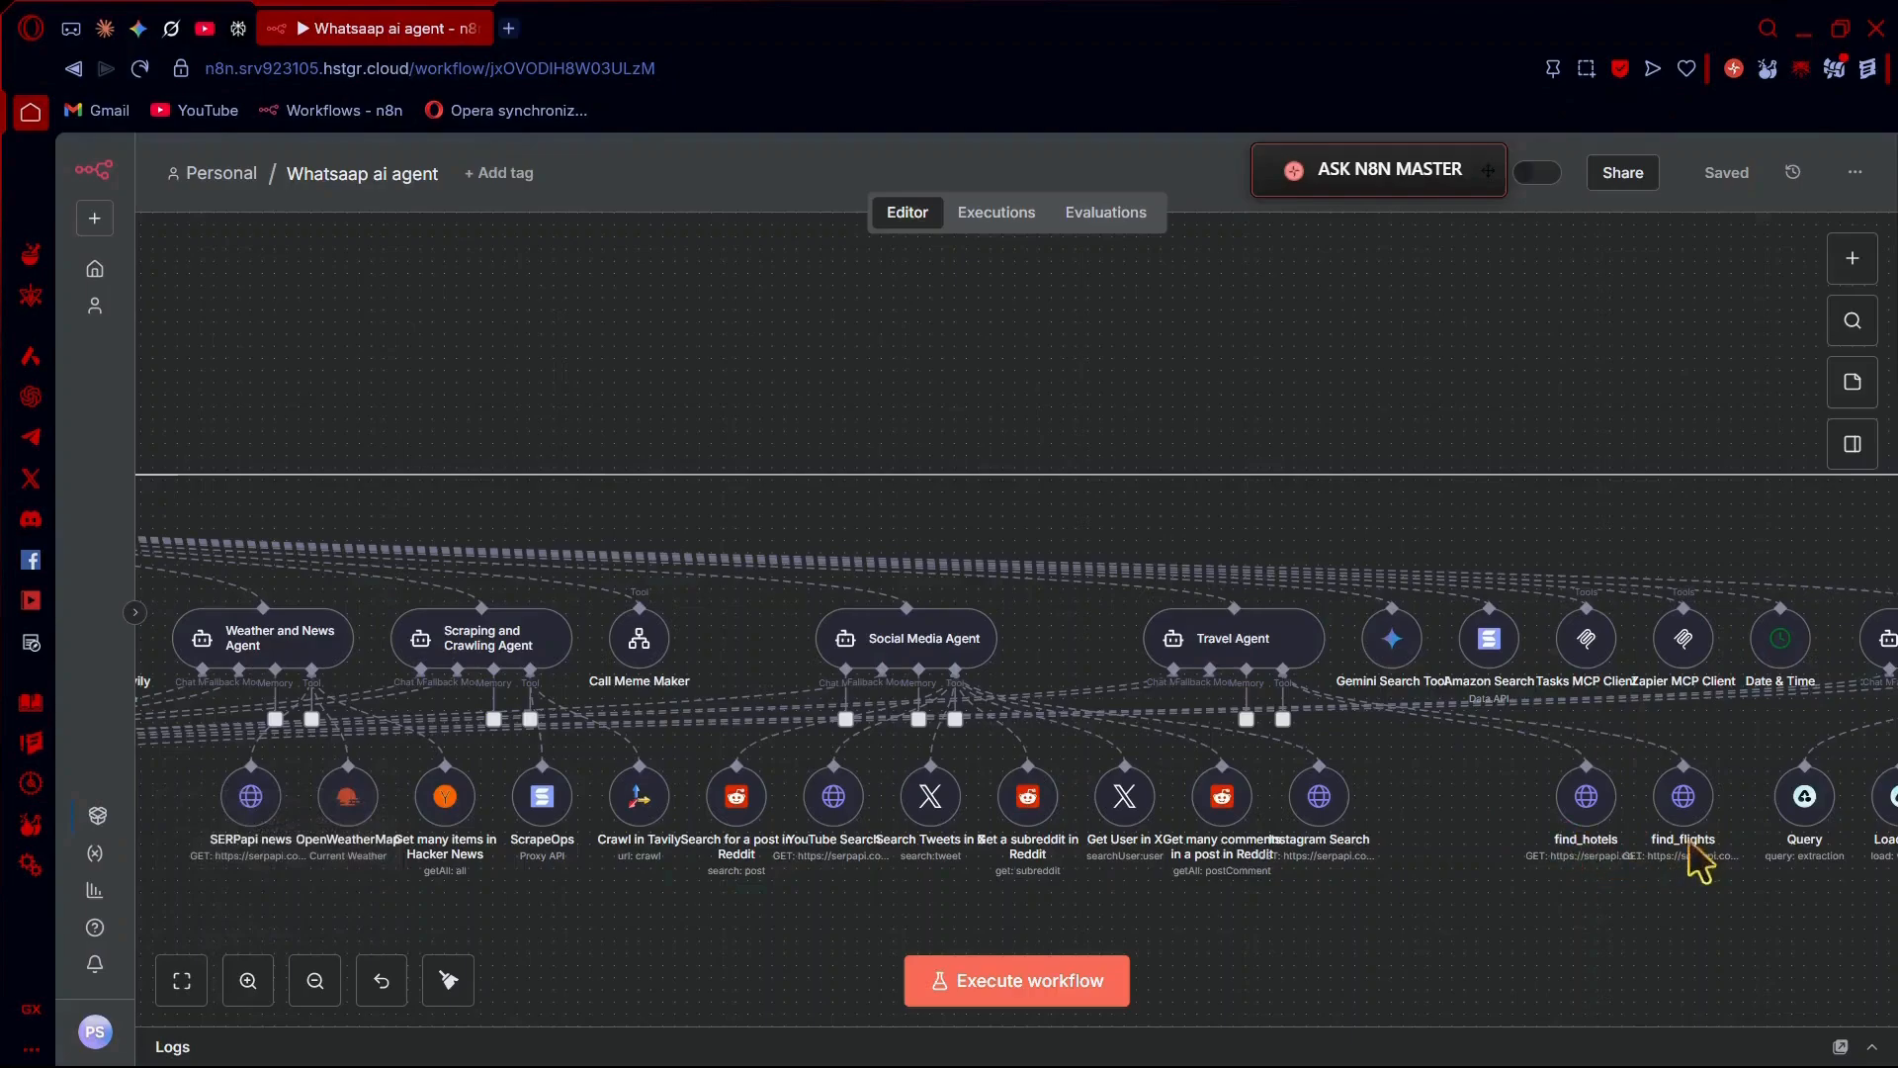
{"action": "scroll", "coordinate": [1681, 831], "scroll_direction": "right", "scroll_amount": 4}
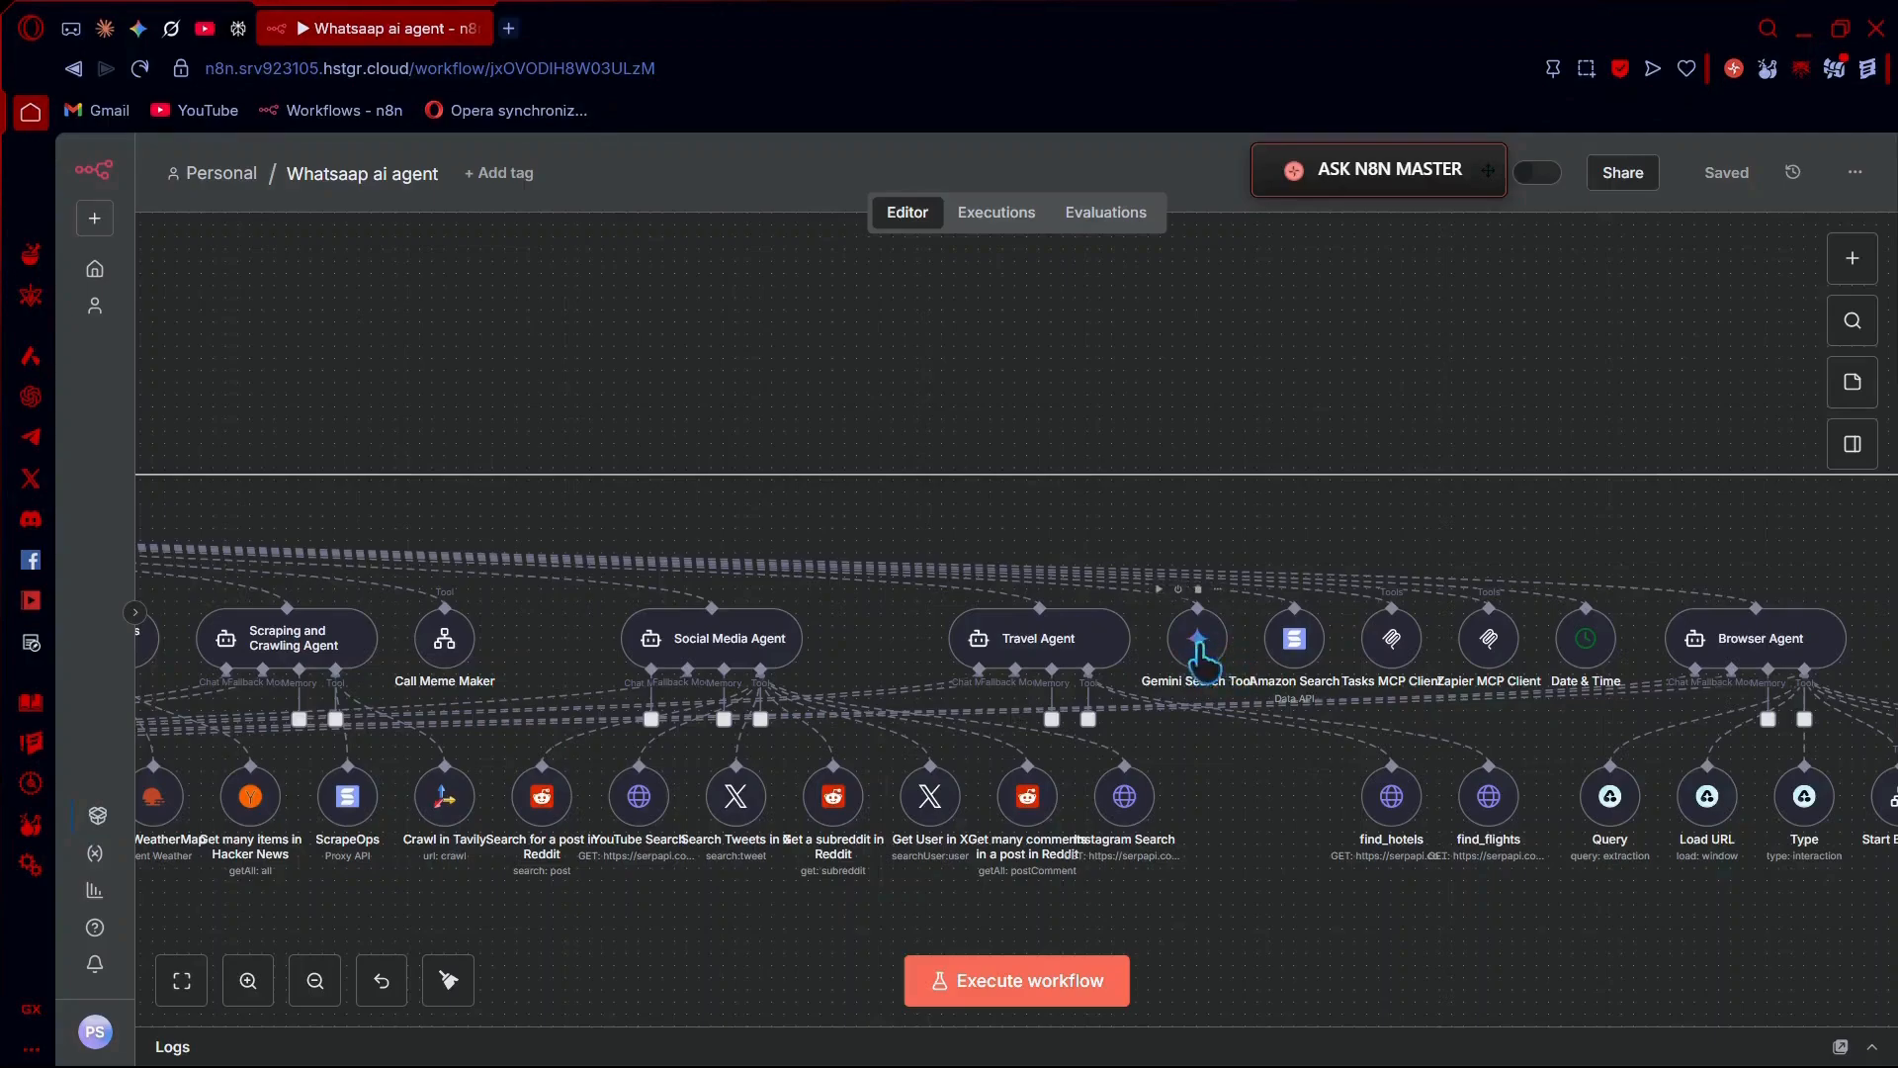
{"action": "scroll", "coordinate": [1213, 662], "scroll_direction": "right", "scroll_amount": 1}
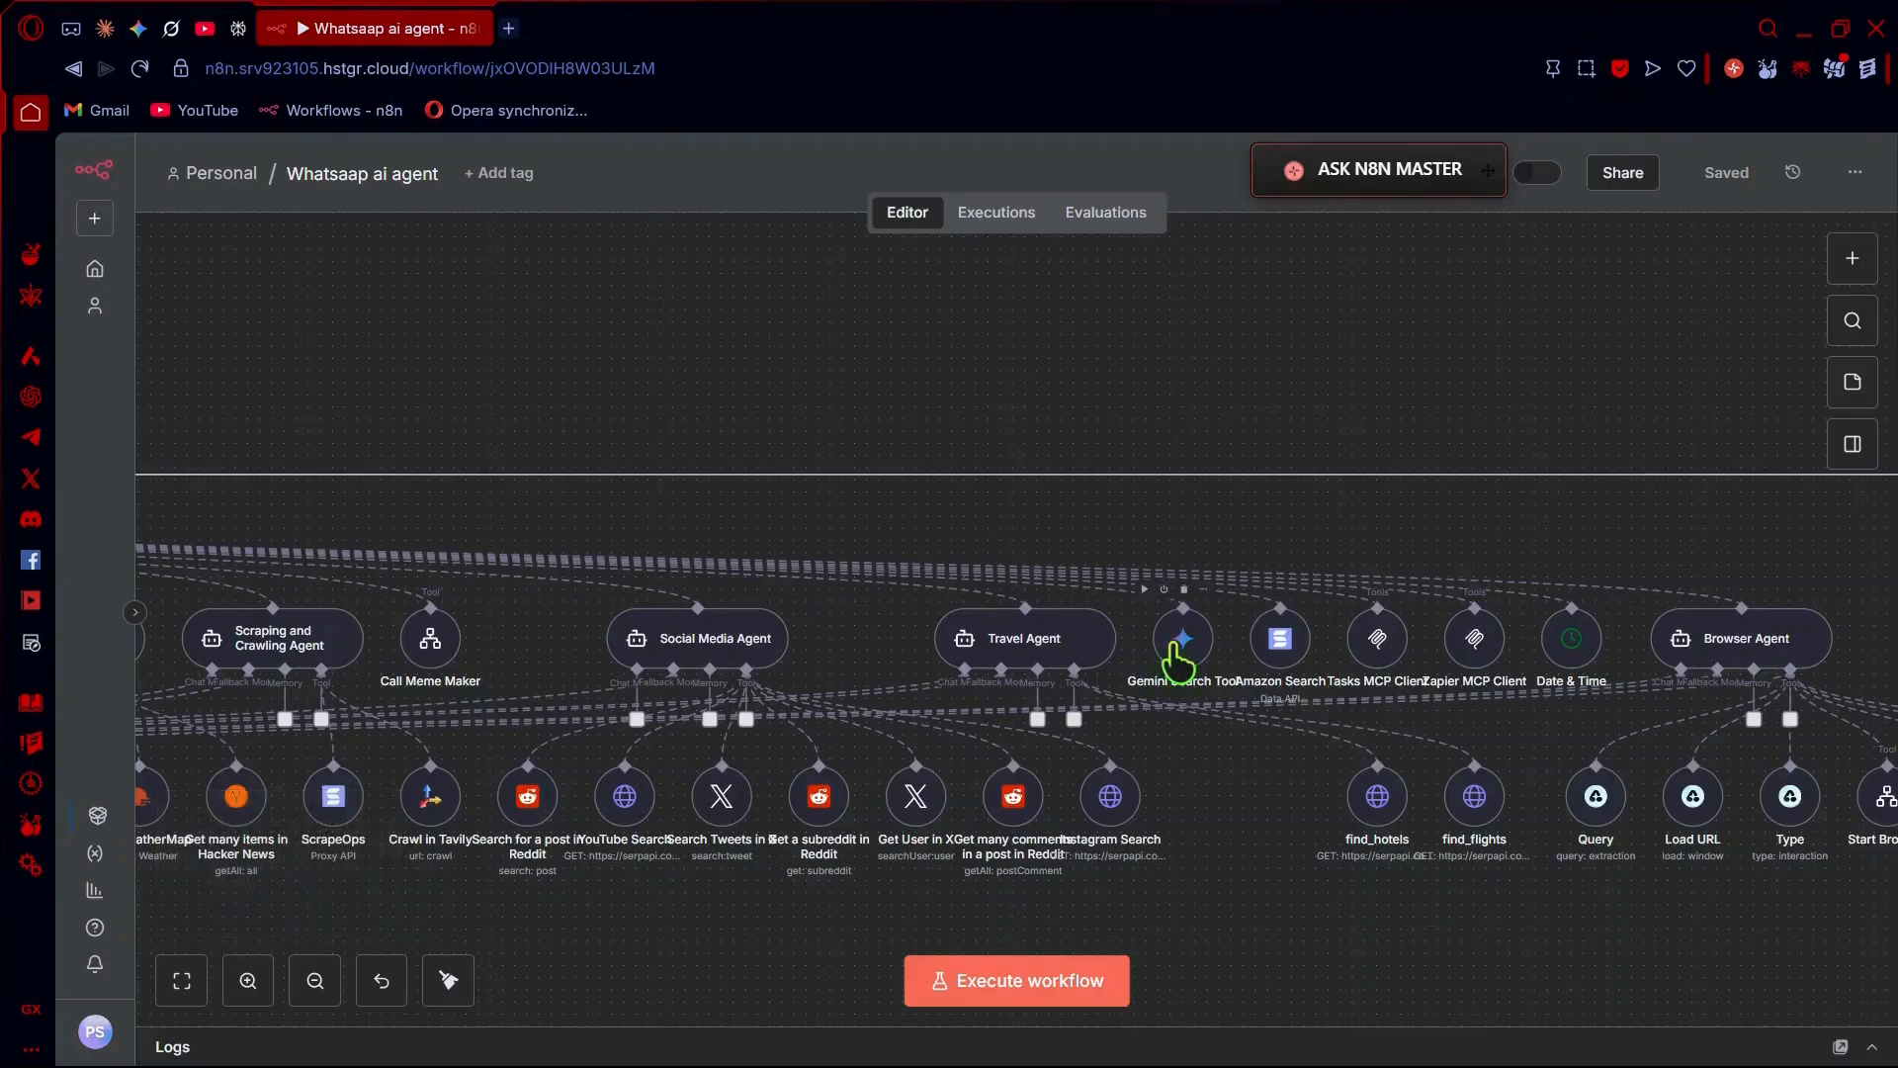
{"action": "scroll", "coordinate": [1178, 661], "scroll_direction": "left", "scroll_amount": 10}
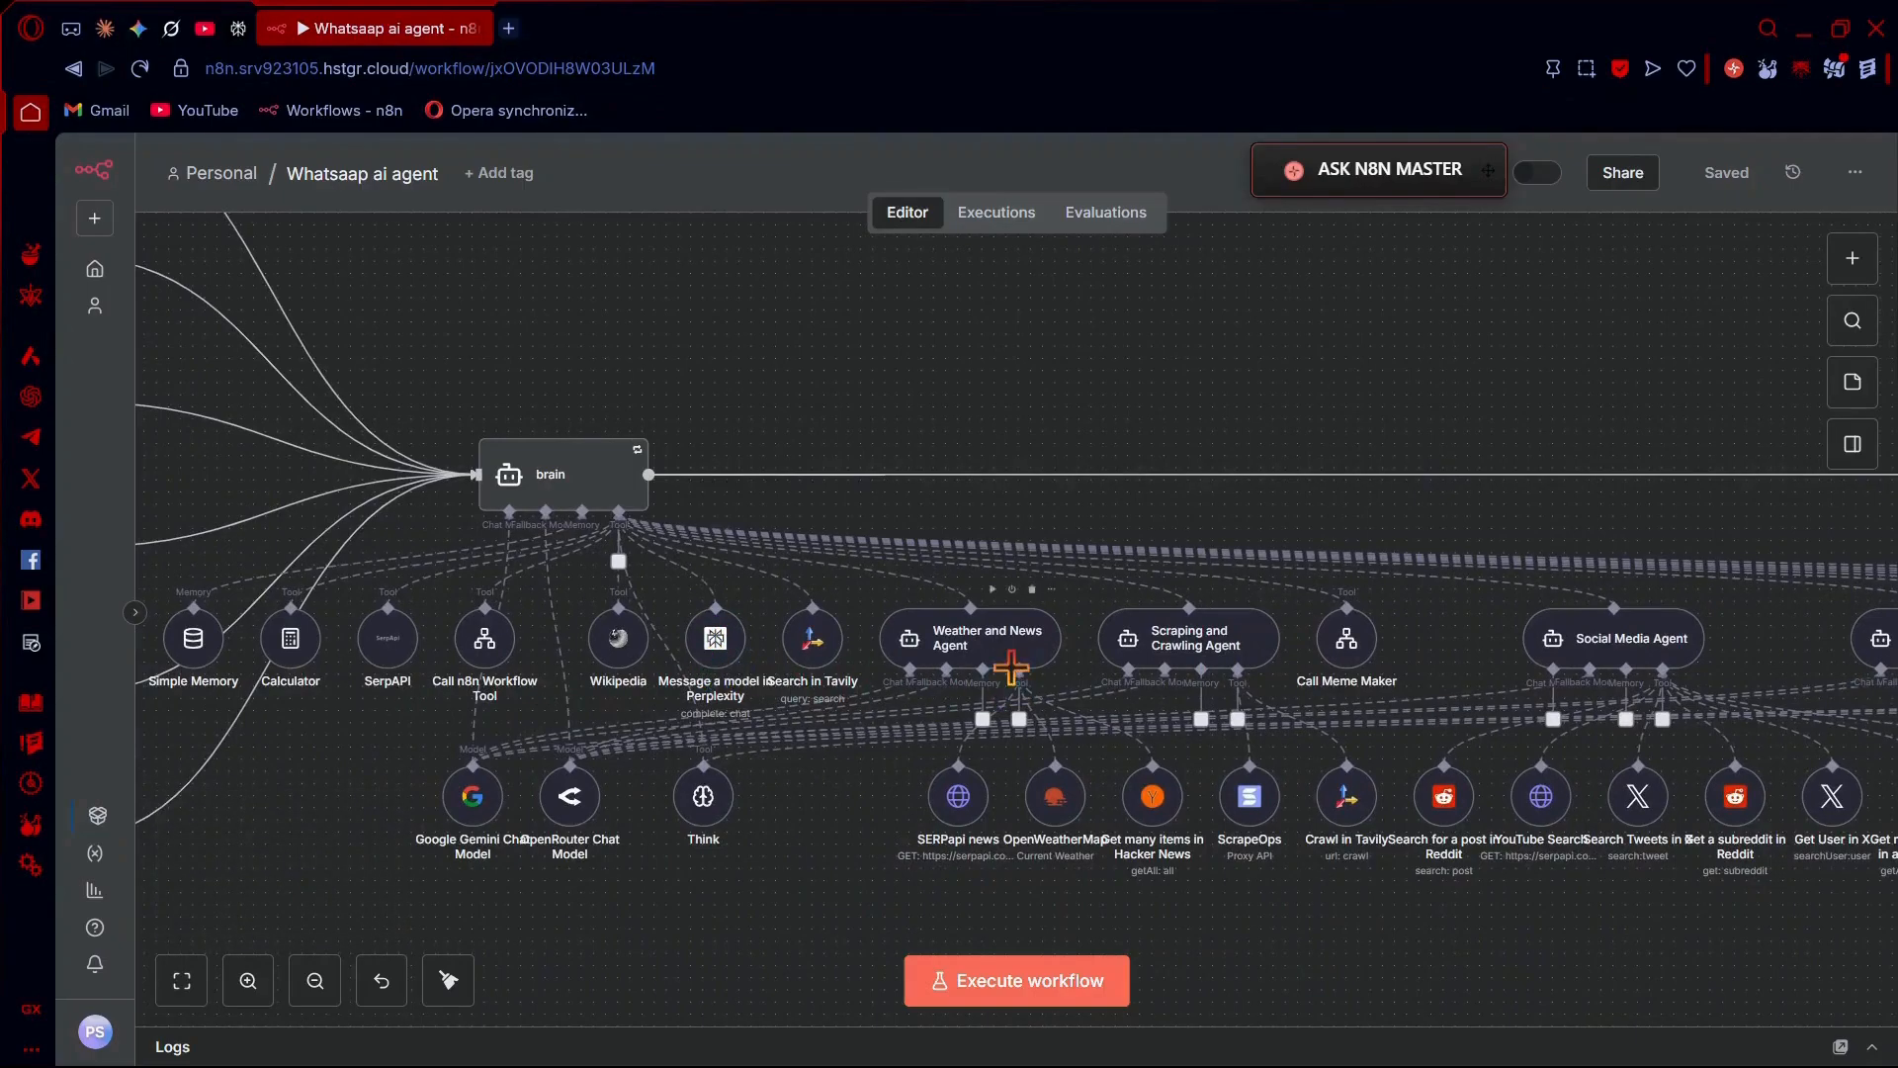
{"action": "scroll", "coordinate": [890, 678], "scroll_direction": "right", "scroll_amount": 10}
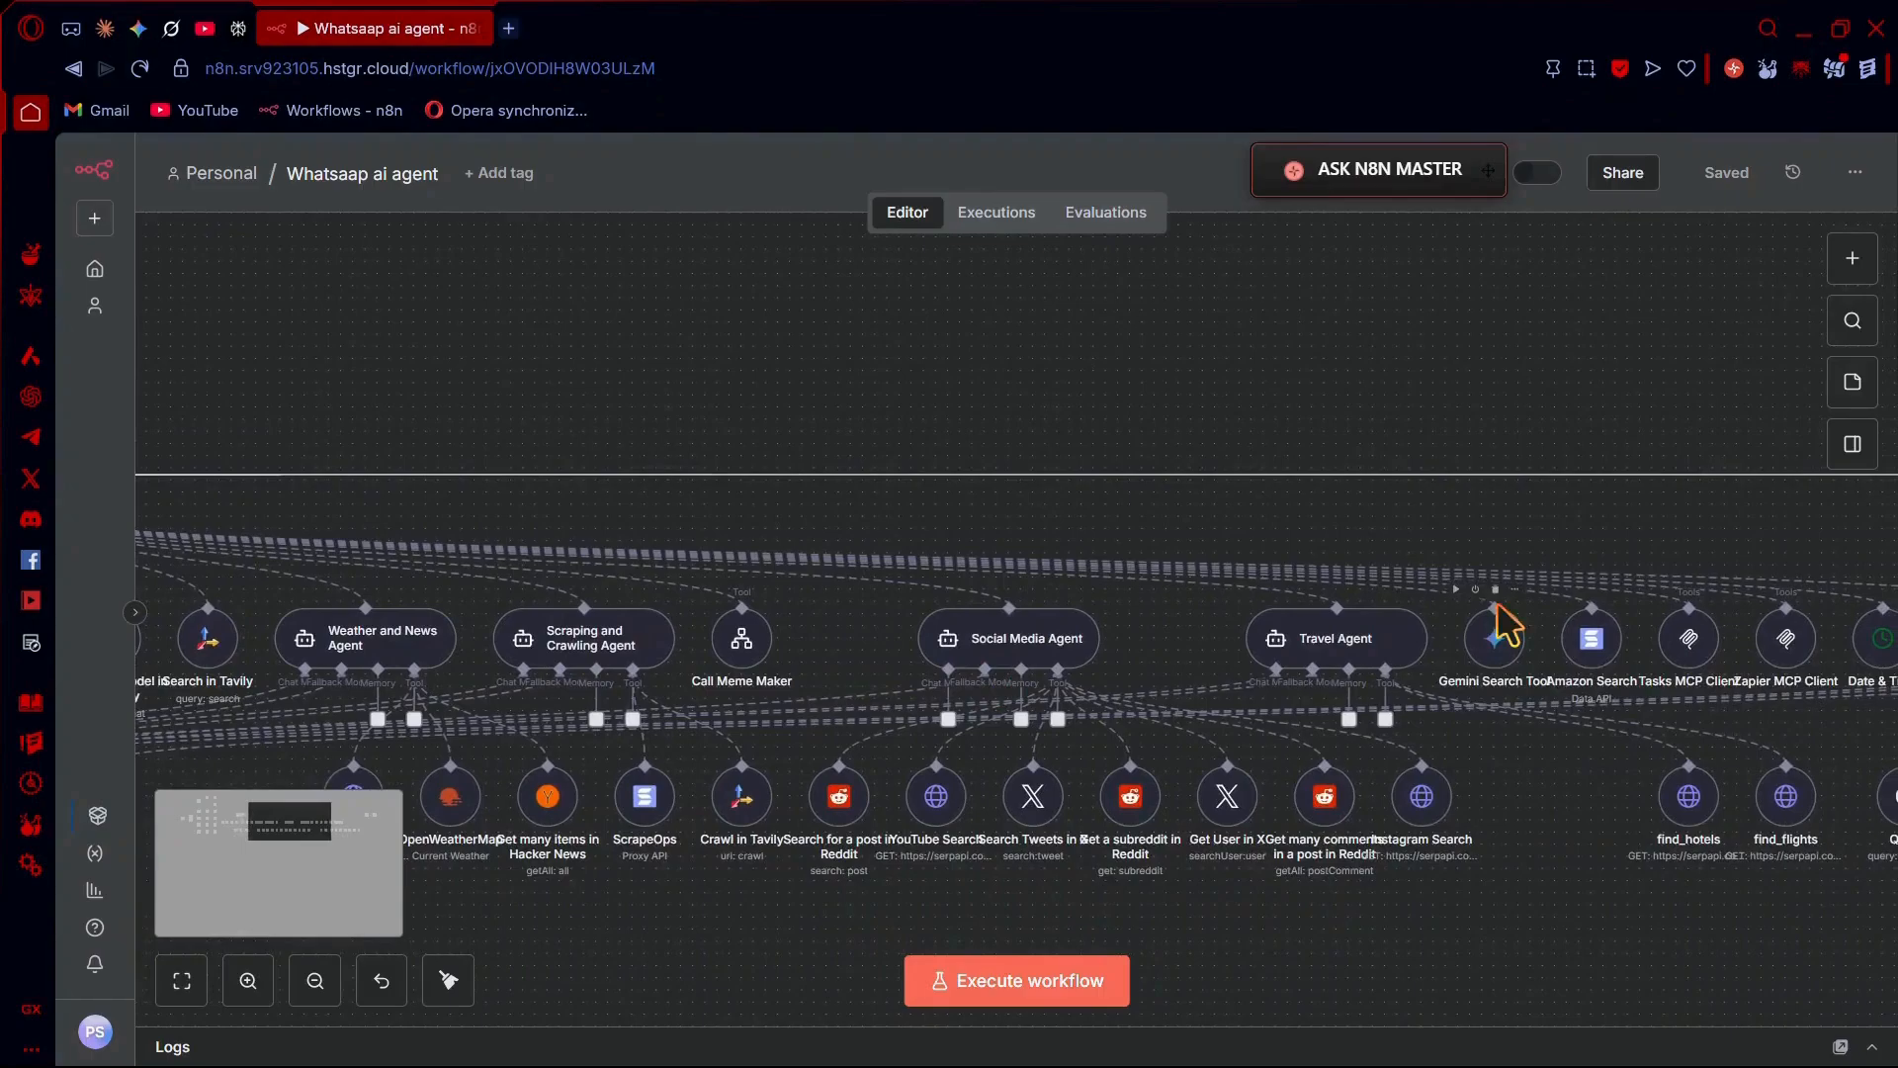
Review the brain agent's Amazon Search, Tasks MCP Client, Zapier MCP Client and Date & Time tools
{"action": "scroll", "coordinate": [1500, 687], "scroll_direction": "right", "scroll_amount": 2}
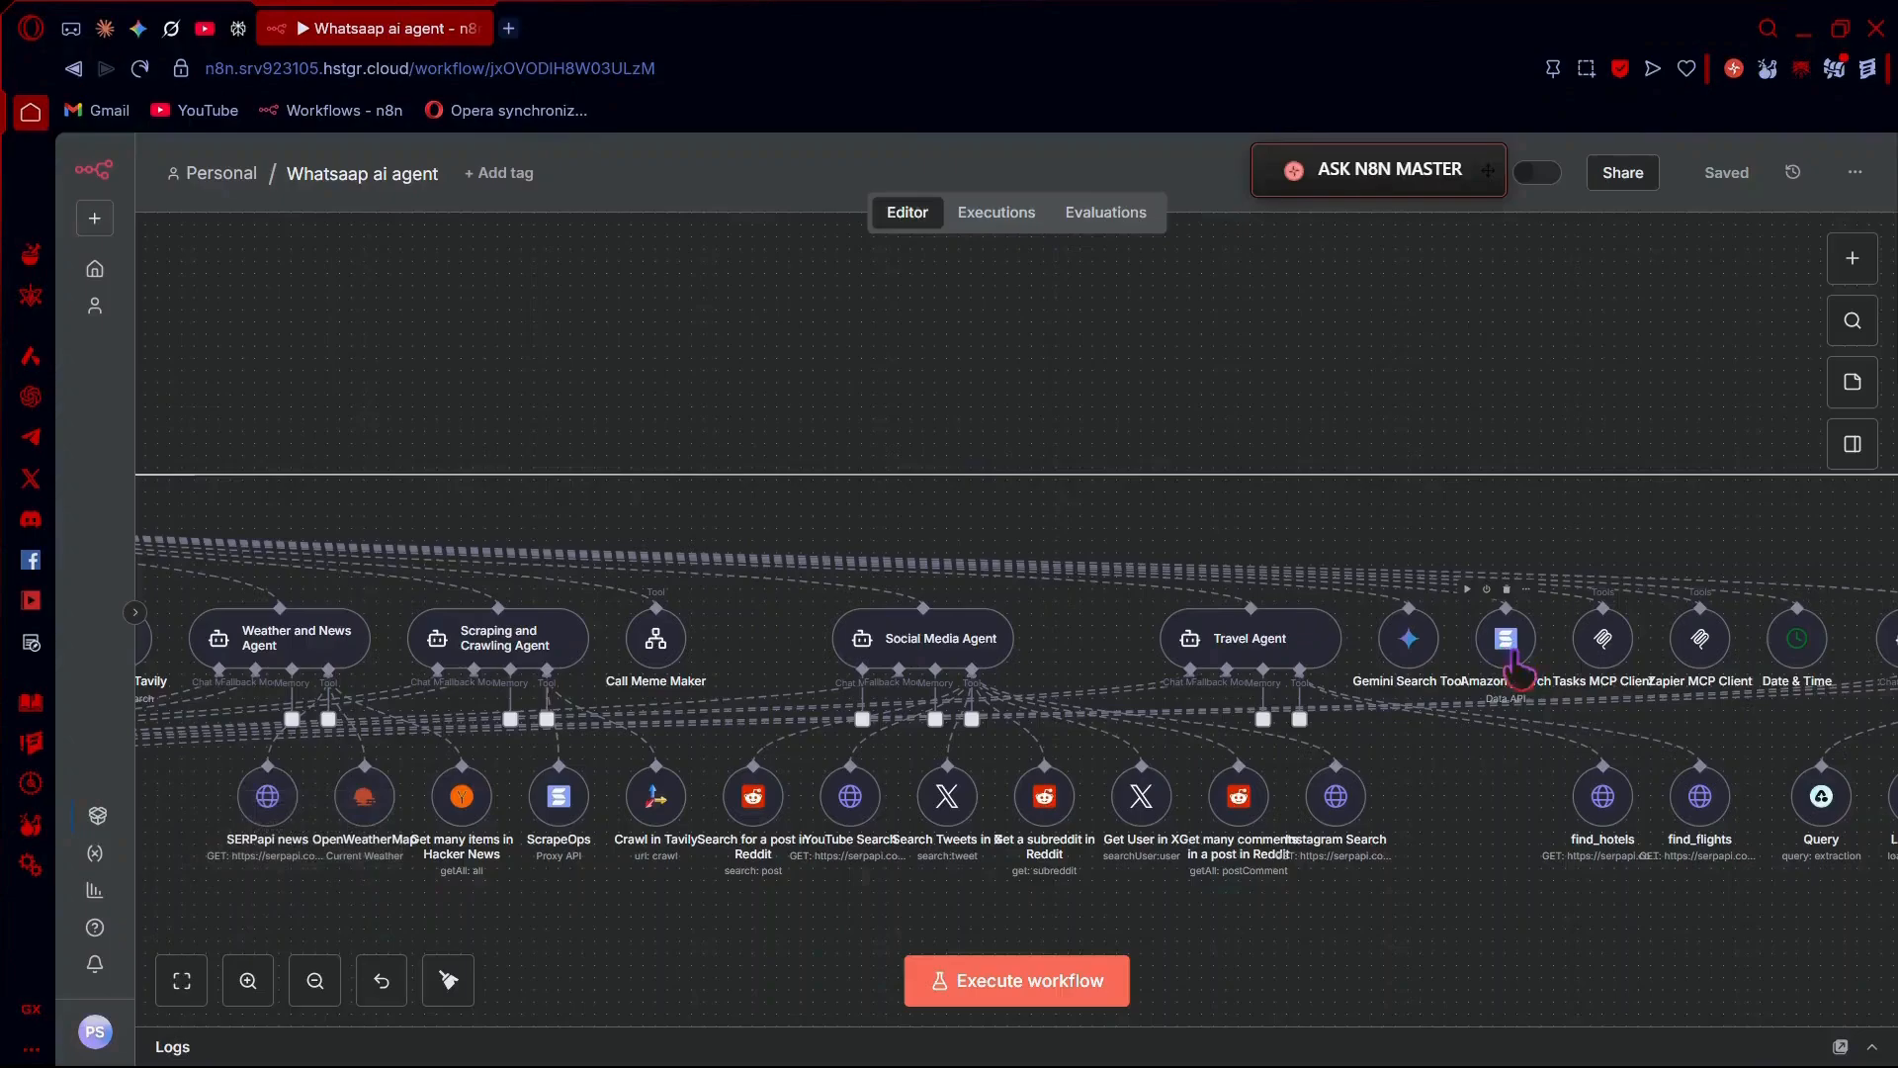
{"action": "scroll", "coordinate": [1505, 670], "scroll_direction": "right", "scroll_amount": 3}
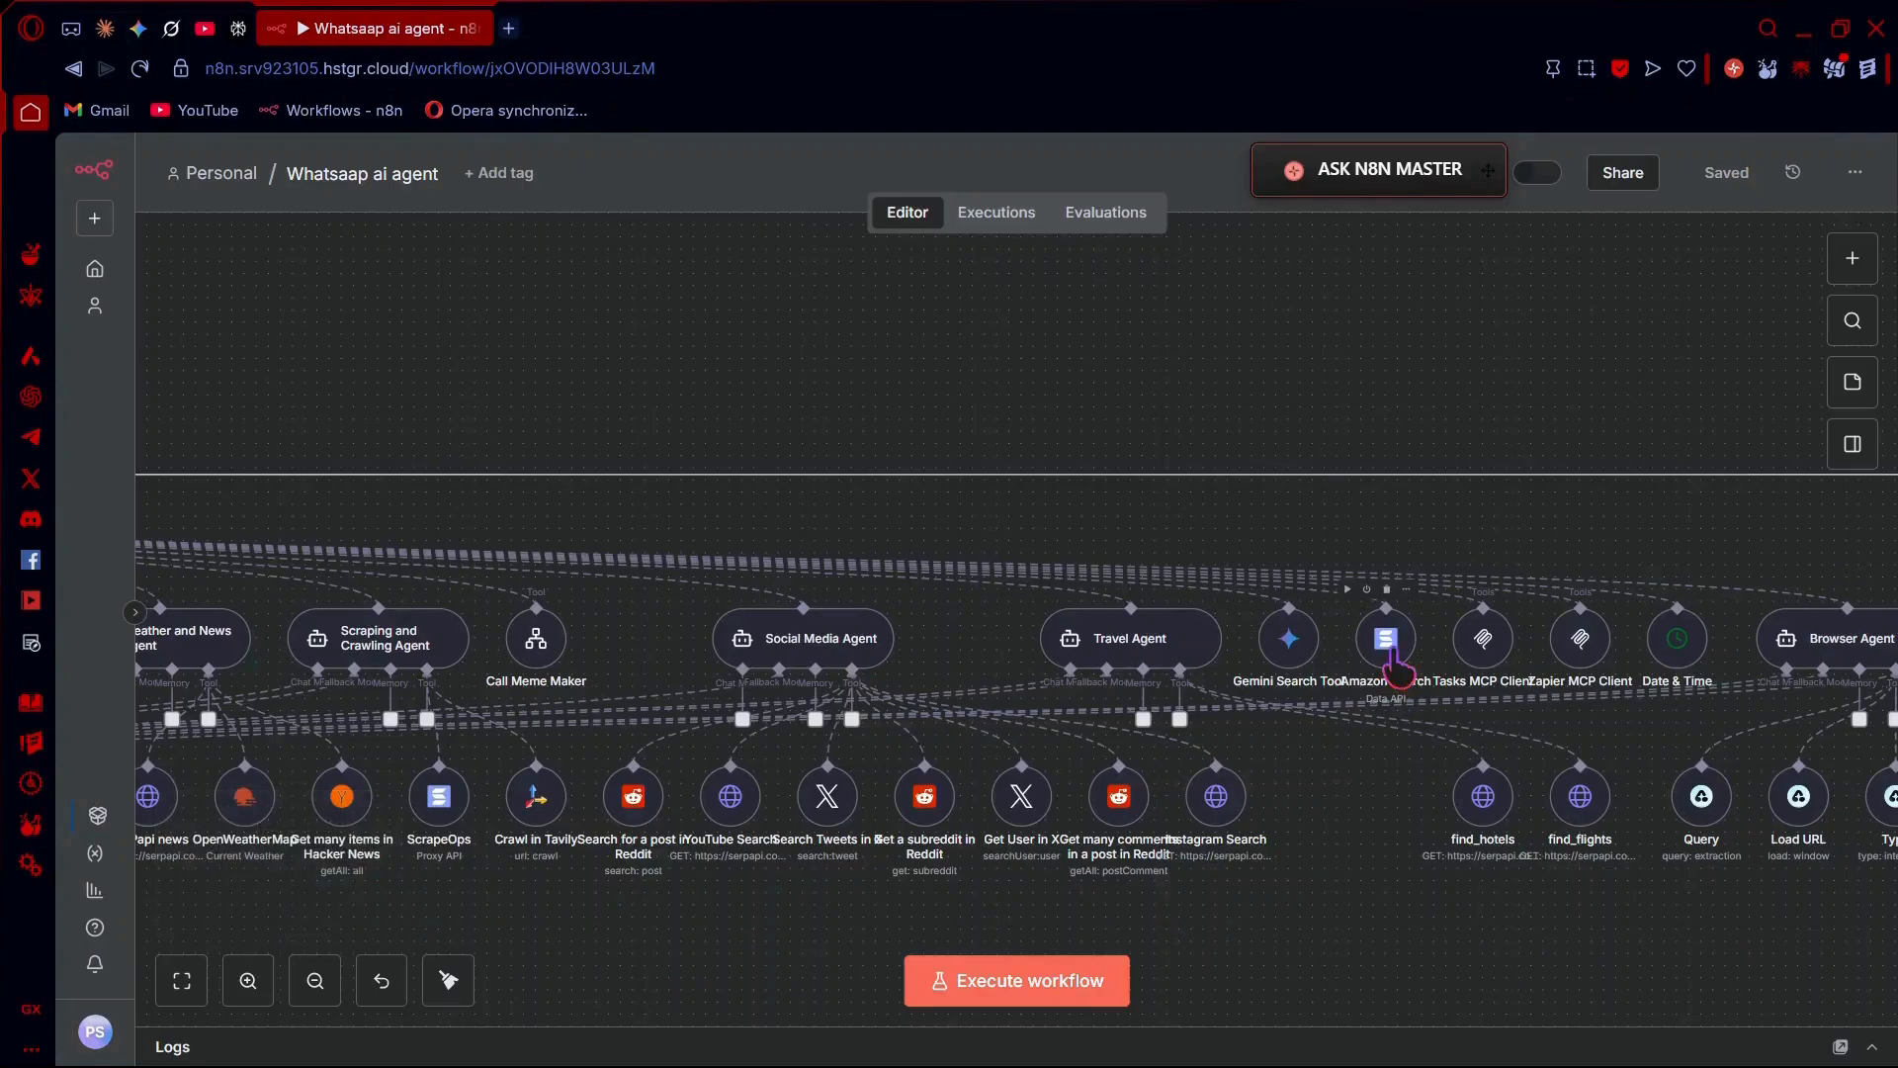
{"action": "scroll", "coordinate": [1396, 662], "scroll_direction": "right", "scroll_amount": 1}
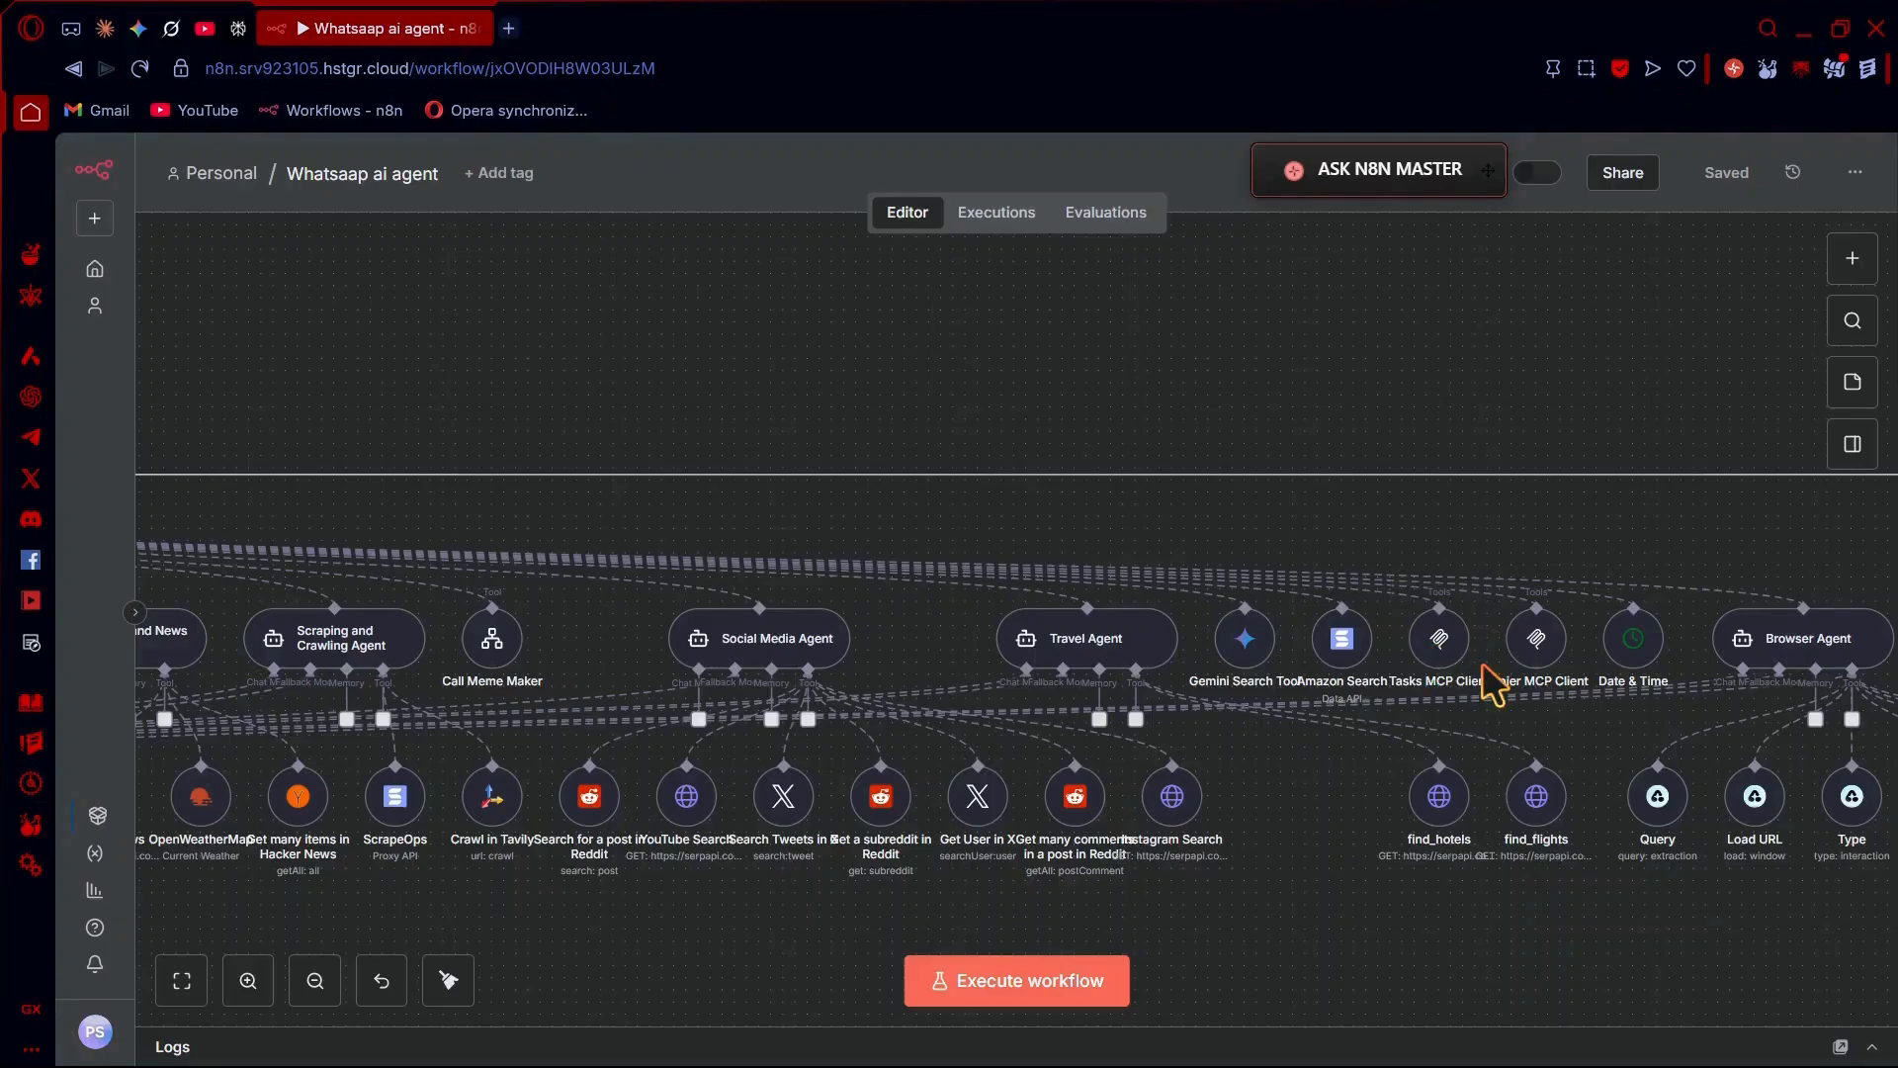
{"action": "scroll", "coordinate": [1473, 680], "scroll_direction": "right", "scroll_amount": 3}
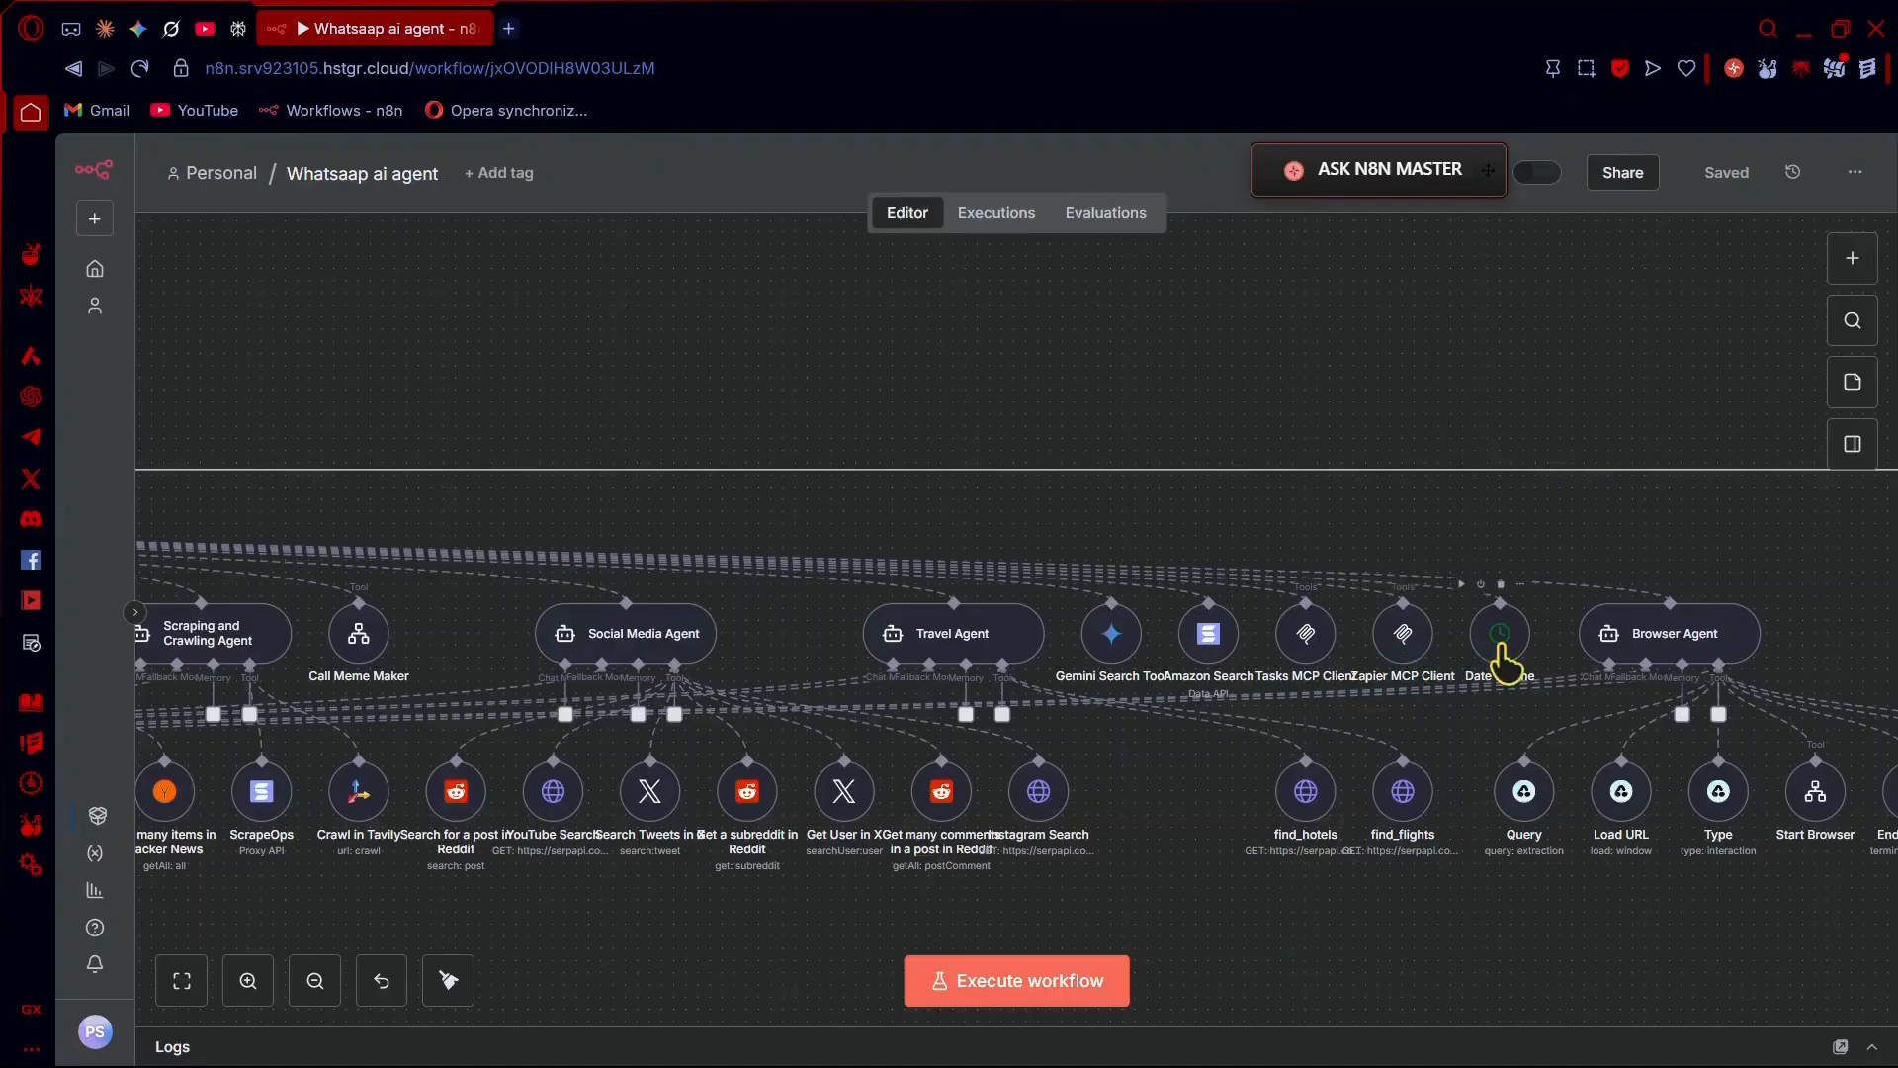
{"action": "scroll", "coordinate": [1503, 662], "scroll_direction": "right", "scroll_amount": 4}
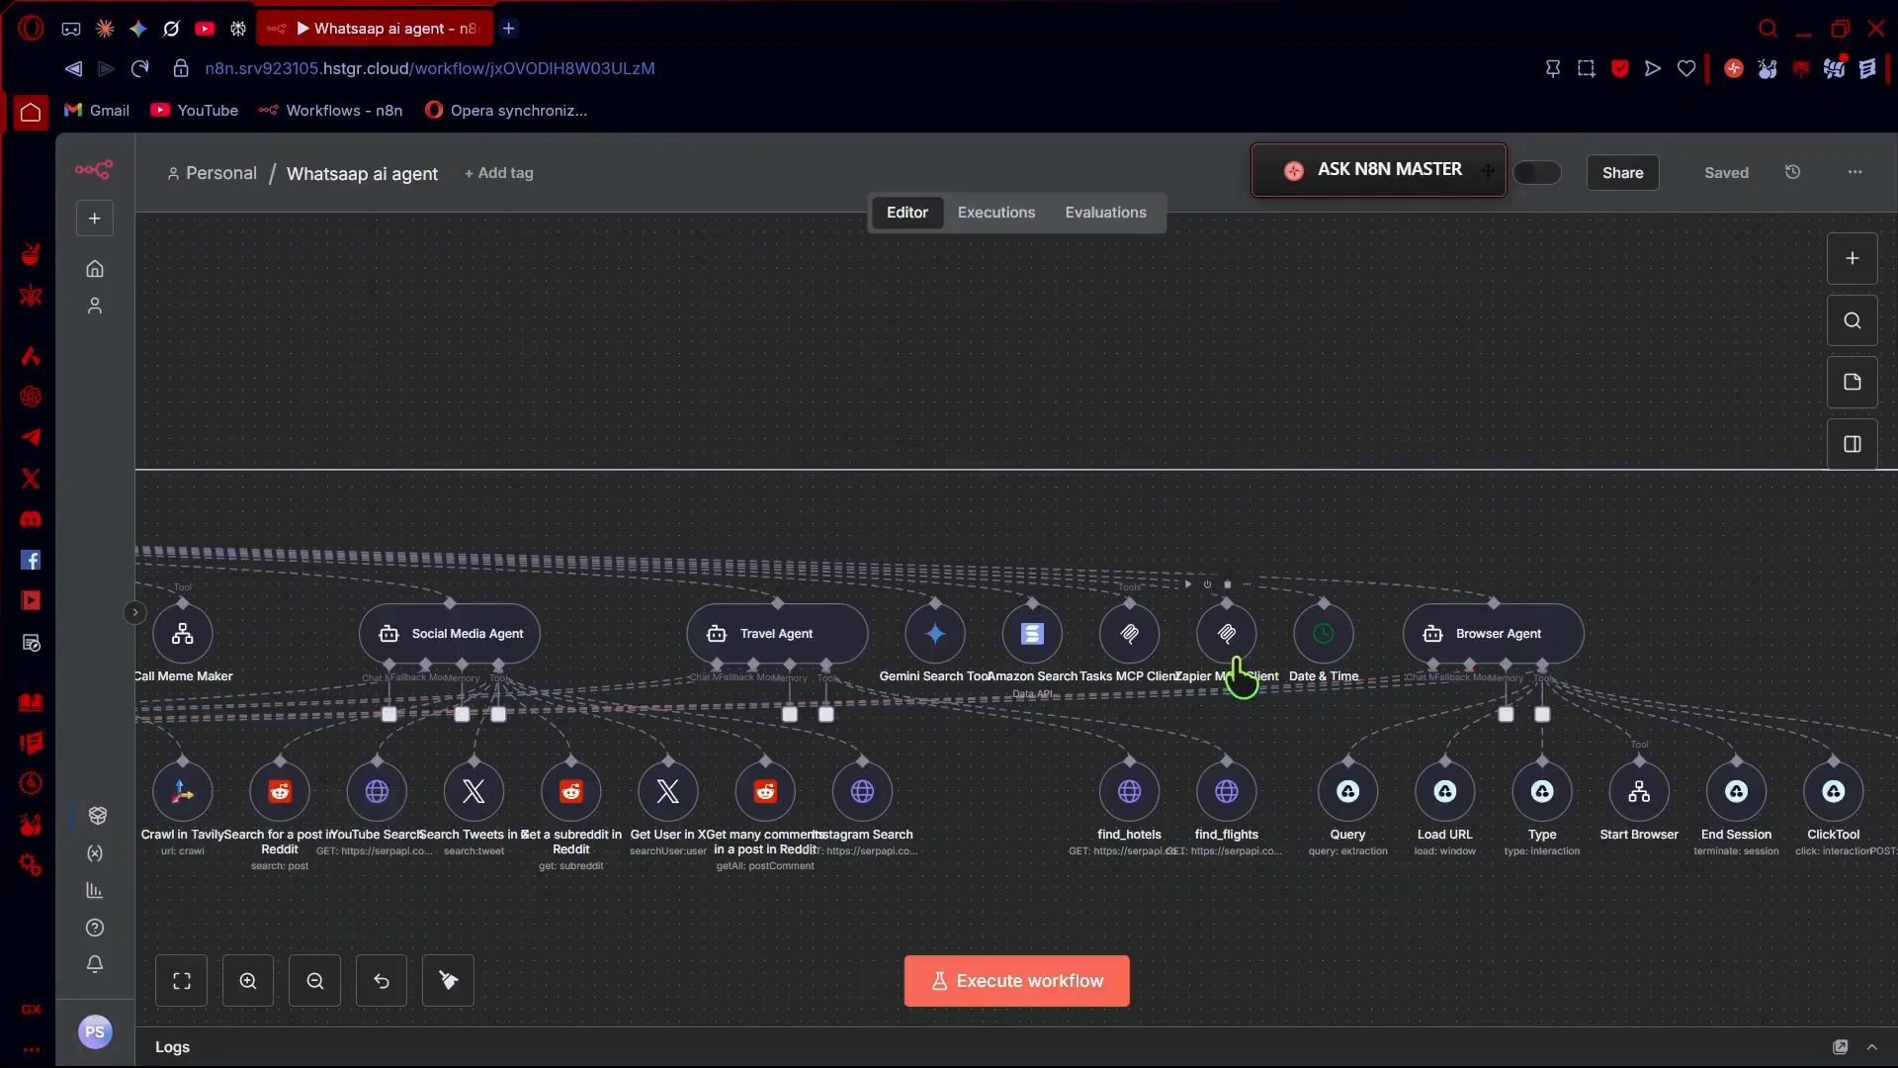
{"action": "scroll", "coordinate": [1320, 641], "scroll_direction": "right", "scroll_amount": 3}
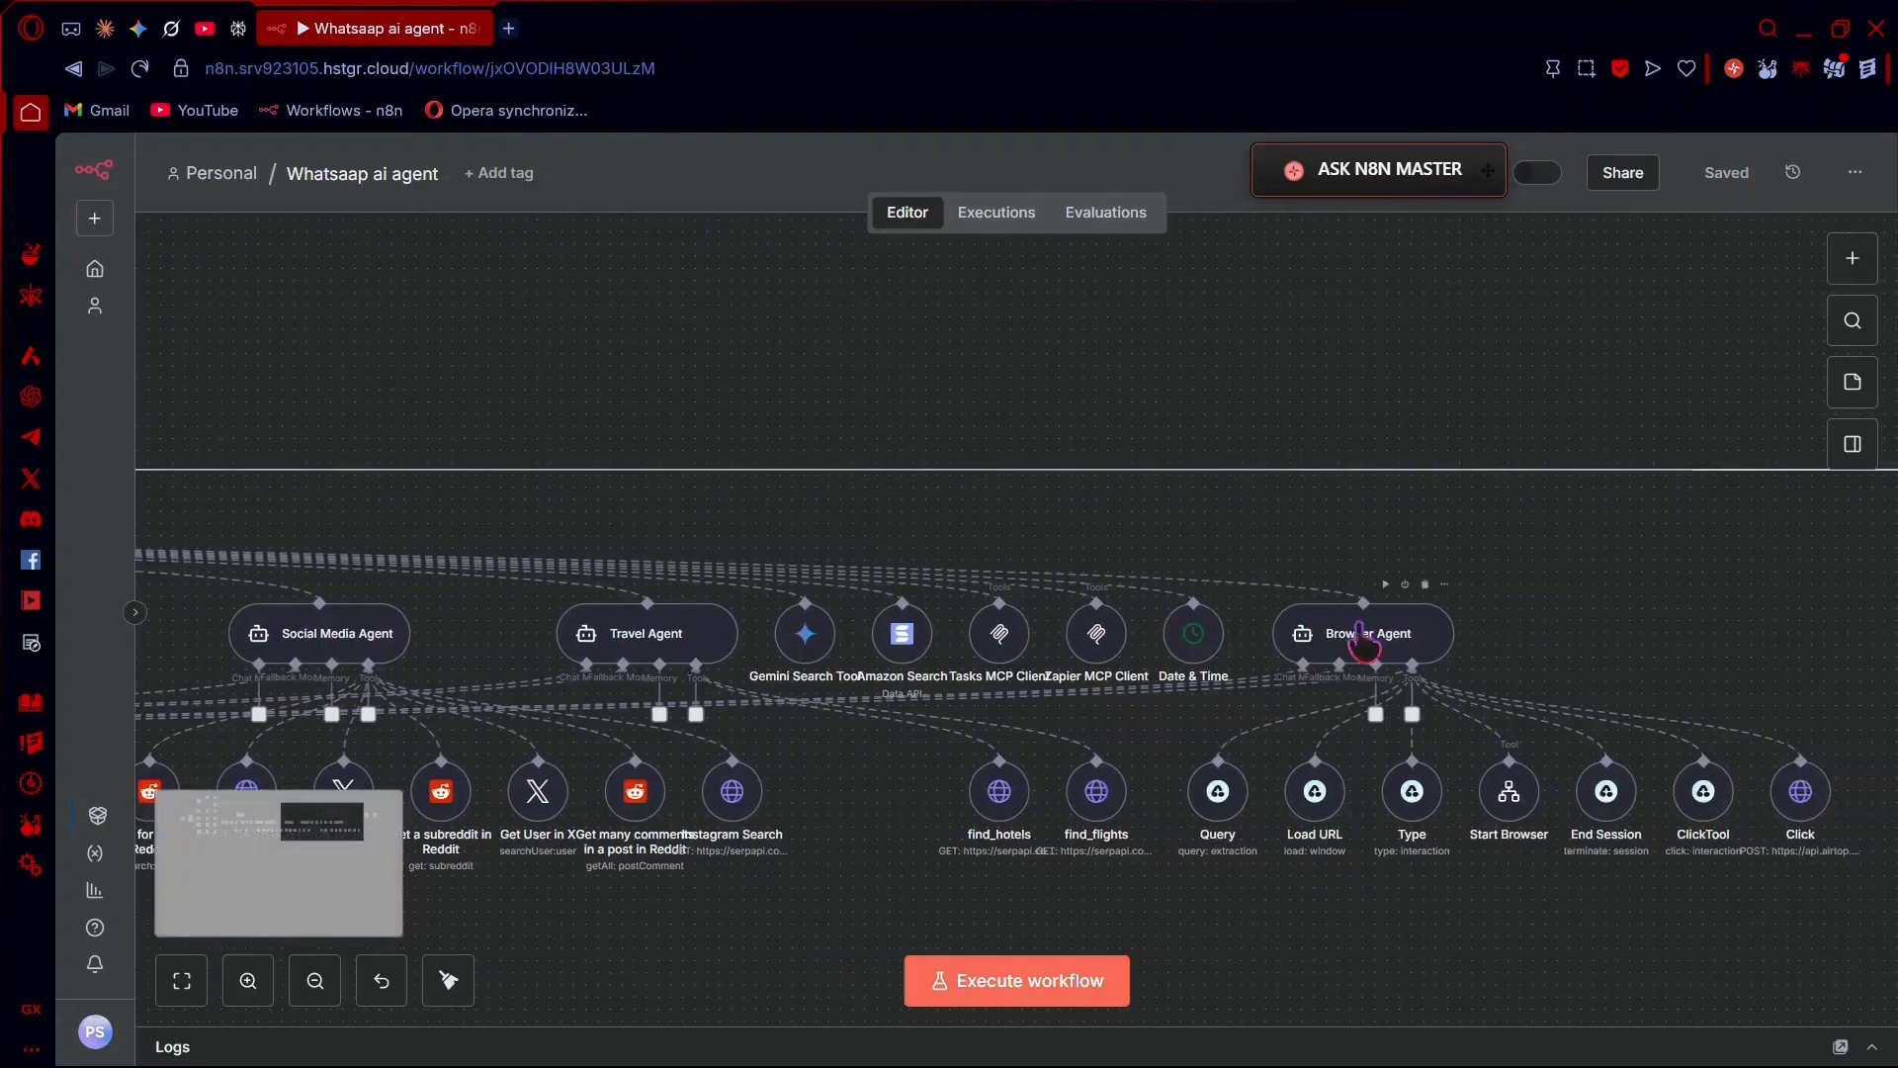
Examine the Browser Agent's connection to the brain and its Query, Load URL, Type, Start Browser, End Session, ClickTool and Click tools
{"action": "scroll", "coordinate": [1441, 856], "scroll_direction": "right", "scroll_amount": 2}
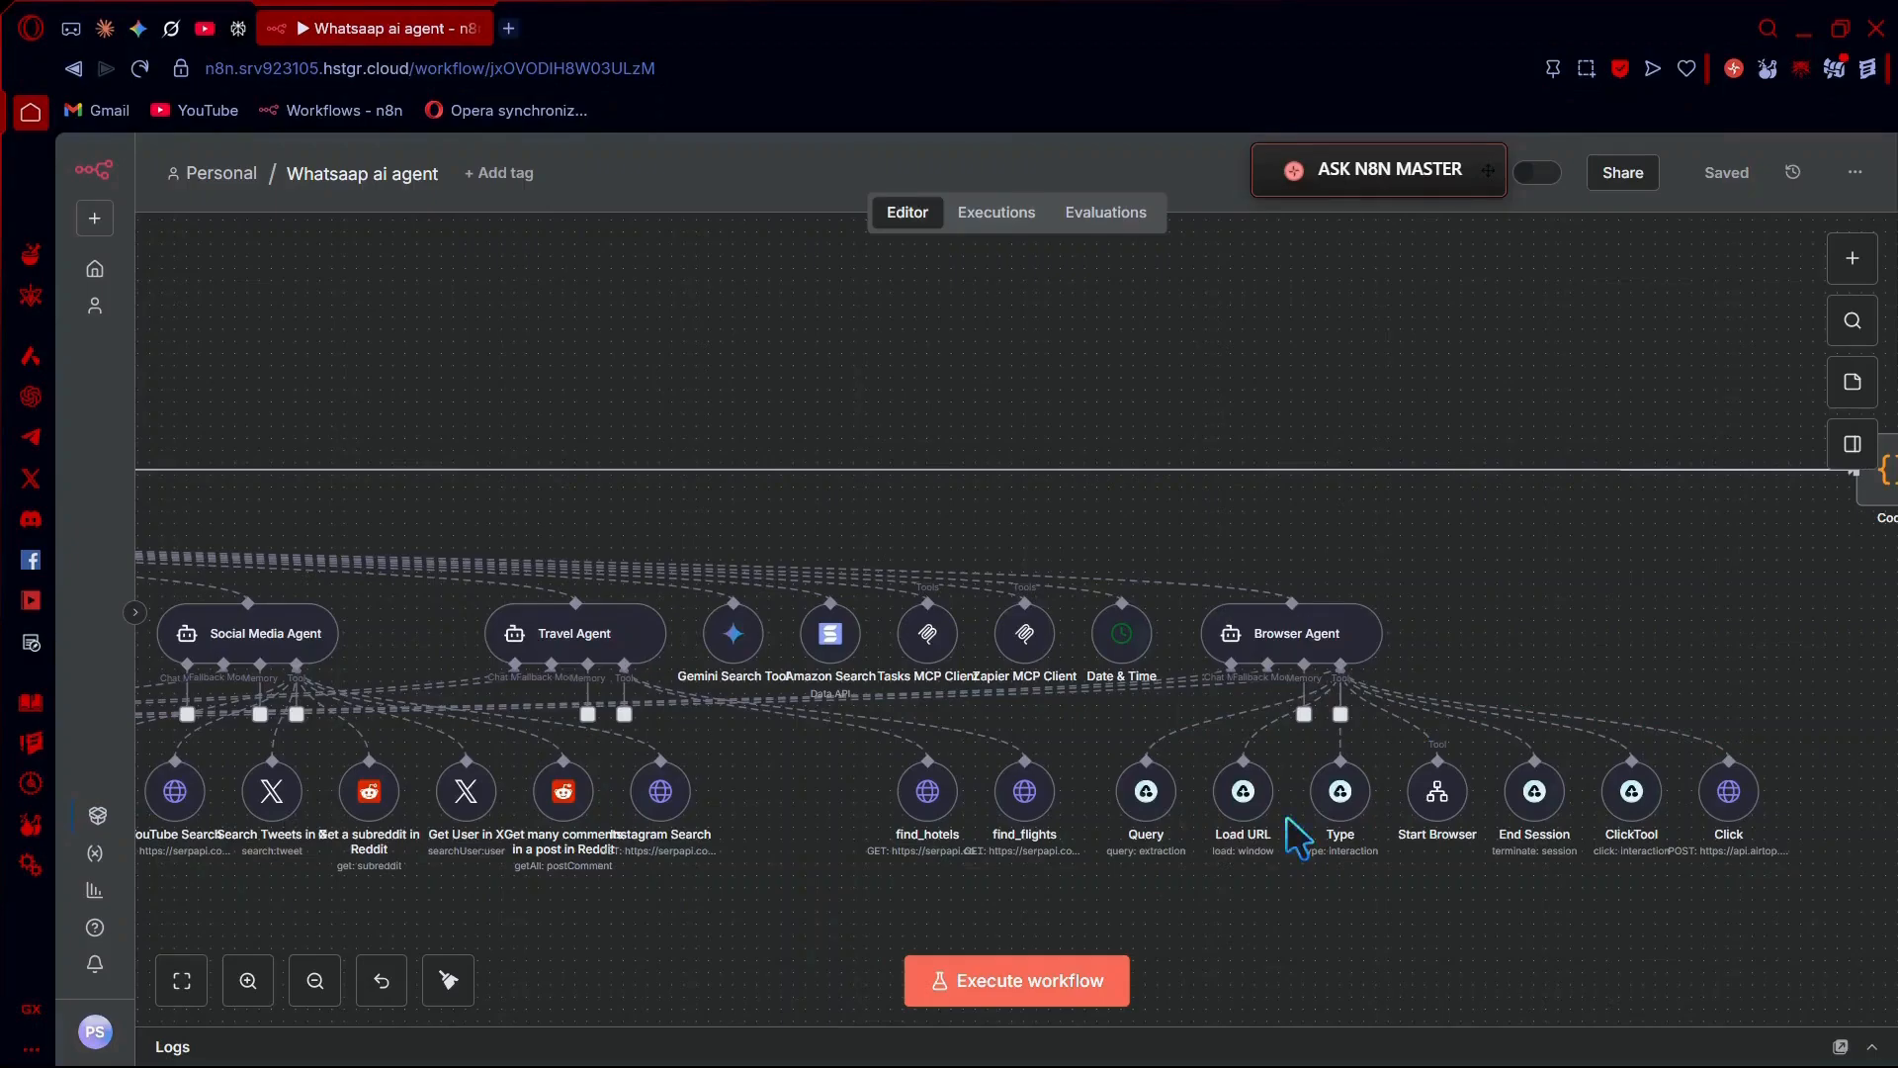
{"action": "scroll", "coordinate": [1298, 838], "scroll_direction": "left", "scroll_amount": 10}
{"action": "scroll", "coordinate": [1298, 839], "scroll_direction": "left", "scroll_amount": 15}
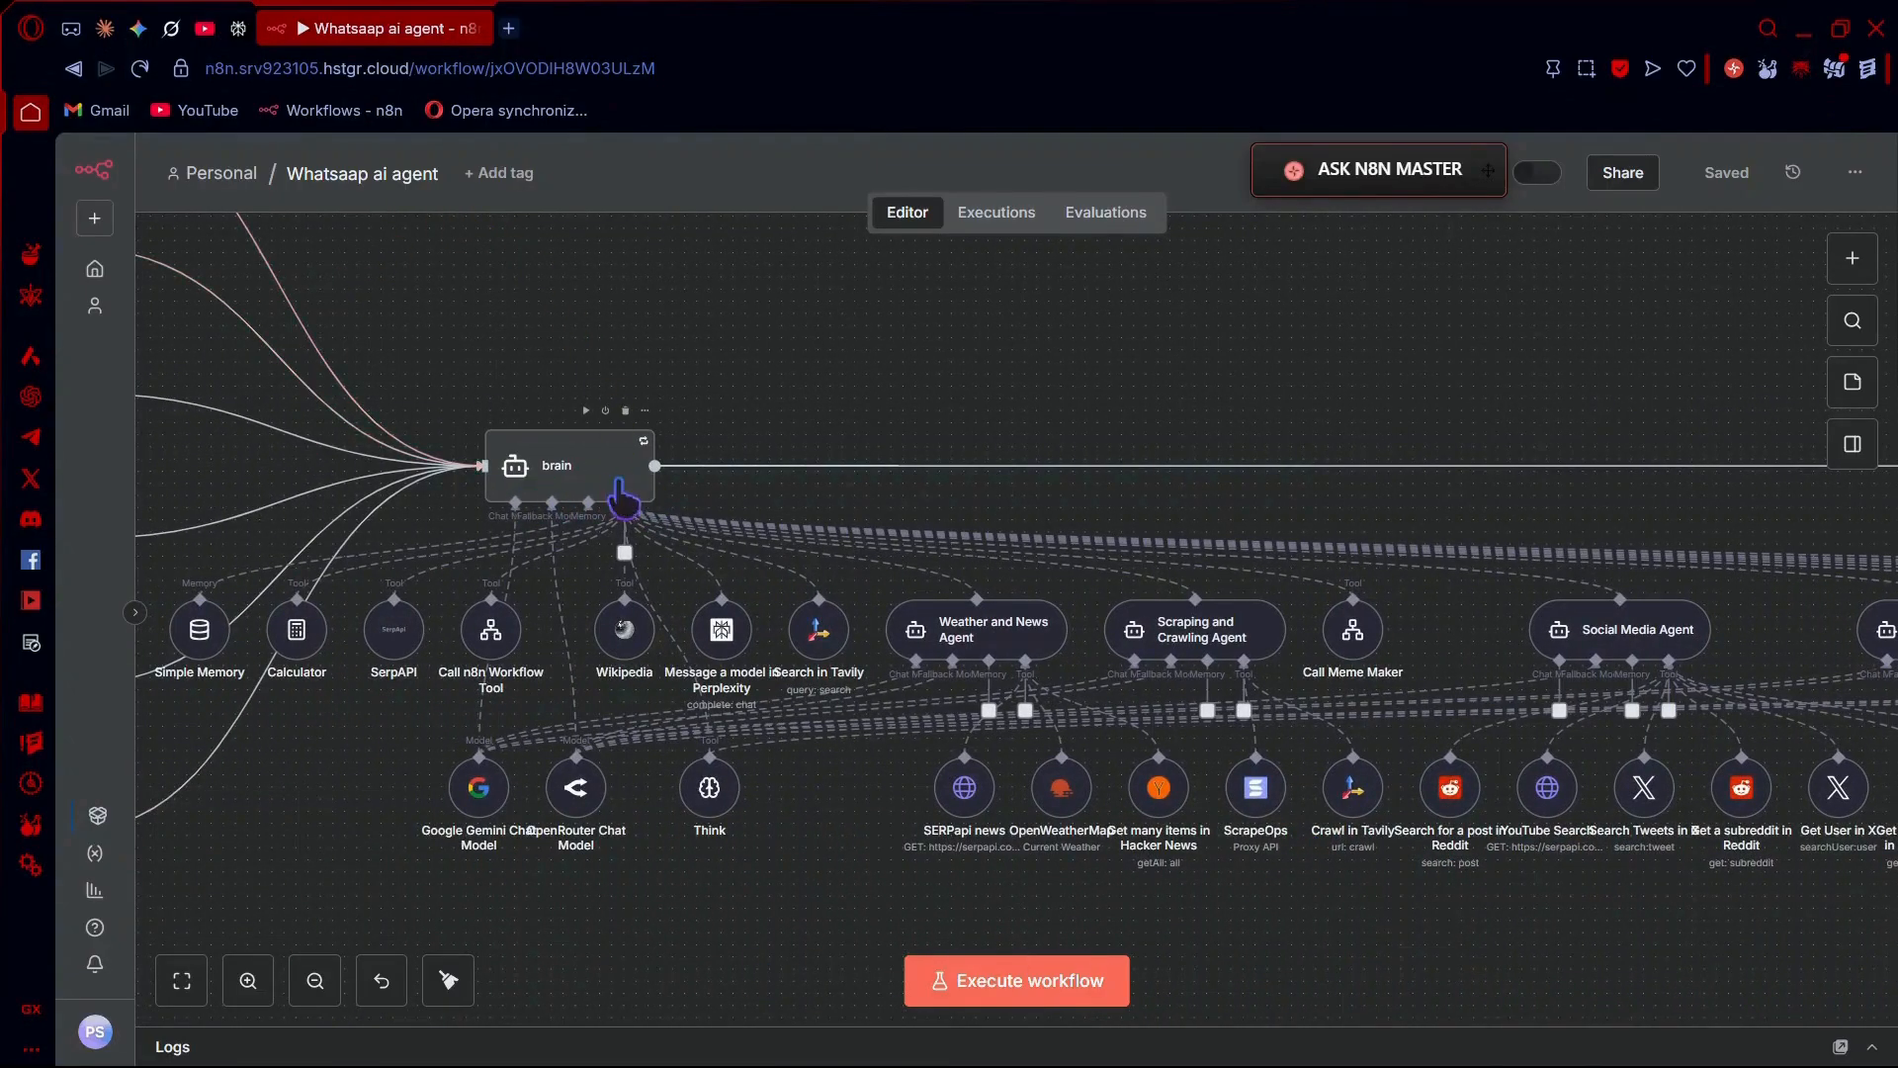
{"action": "scroll", "coordinate": [1256, 465], "scroll_direction": "right", "scroll_amount": 15}
{"action": "scroll", "coordinate": [1256, 464], "scroll_direction": "right", "scroll_amount": 12}
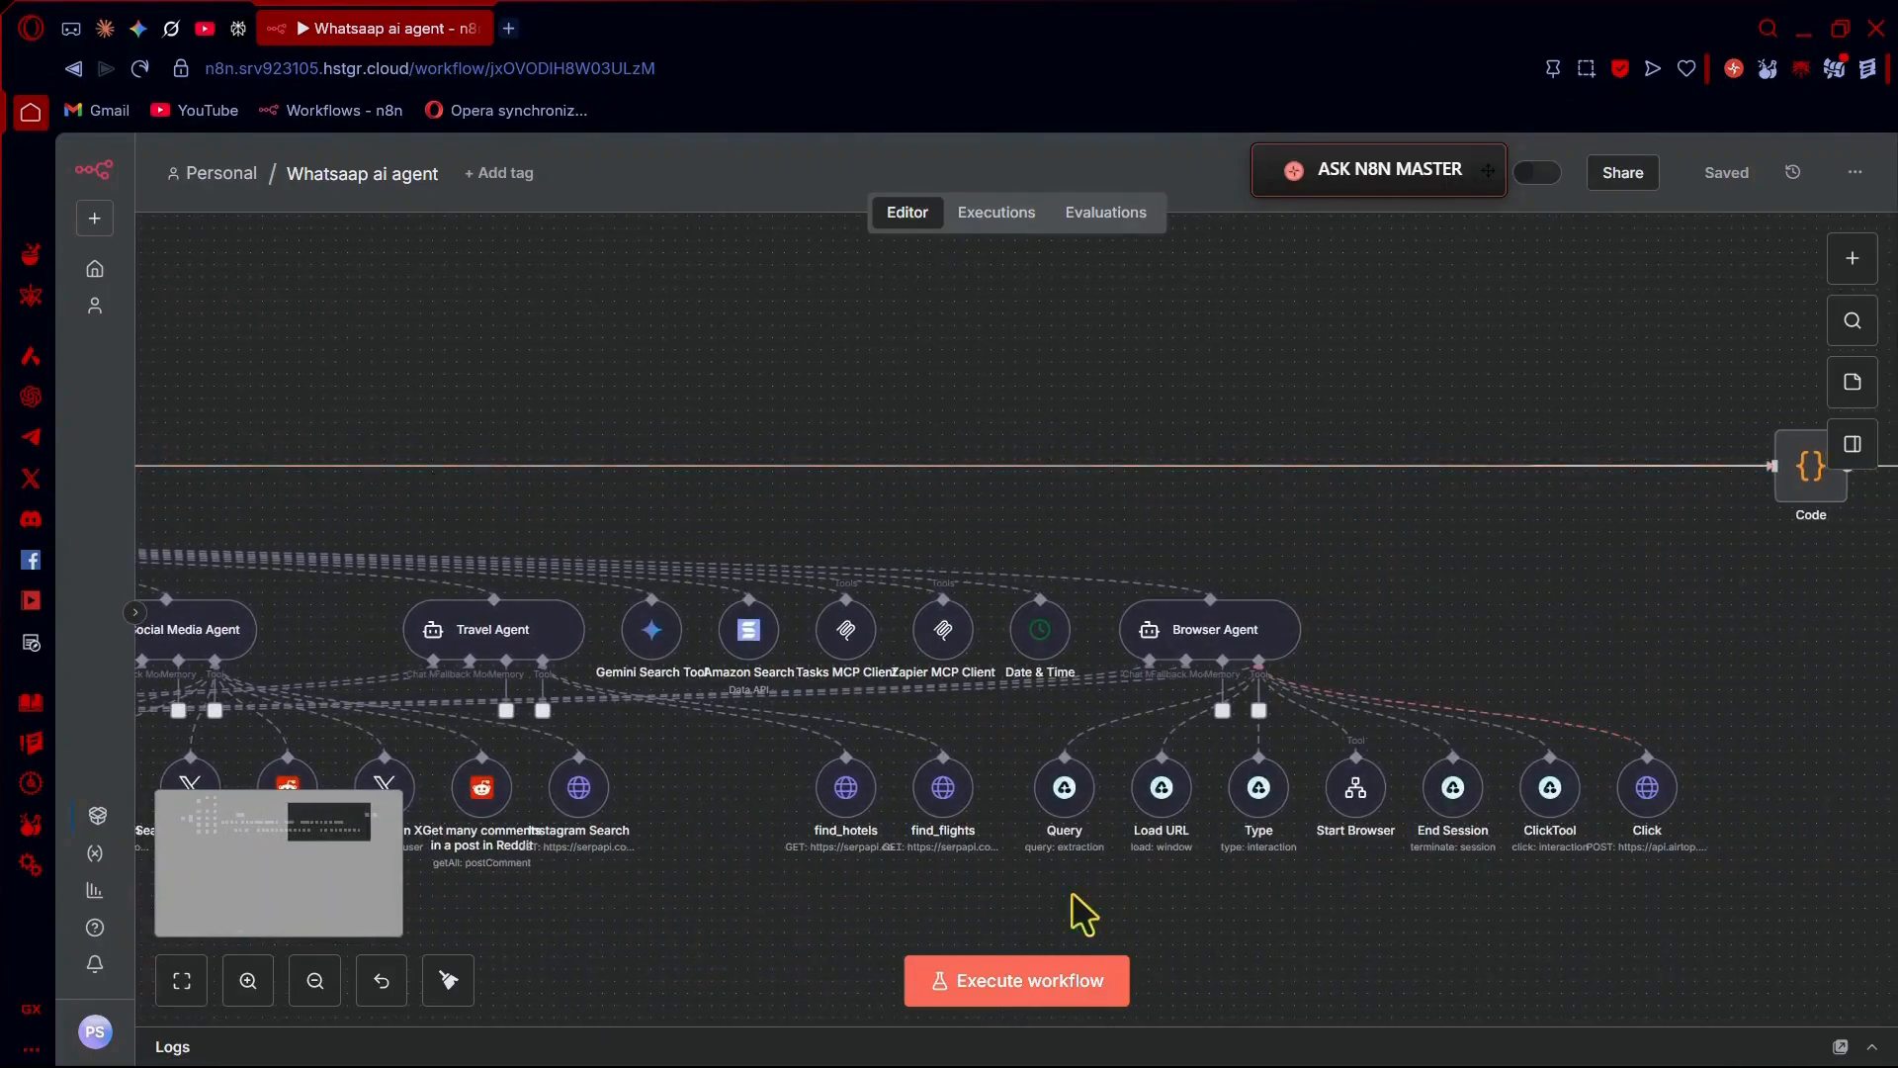
{"action": "scroll", "coordinate": [1085, 915], "scroll_direction": "right", "scroll_amount": 3}
{"action": "scroll", "coordinate": [1249, 895], "scroll_direction": "down", "scroll_amount": 2}
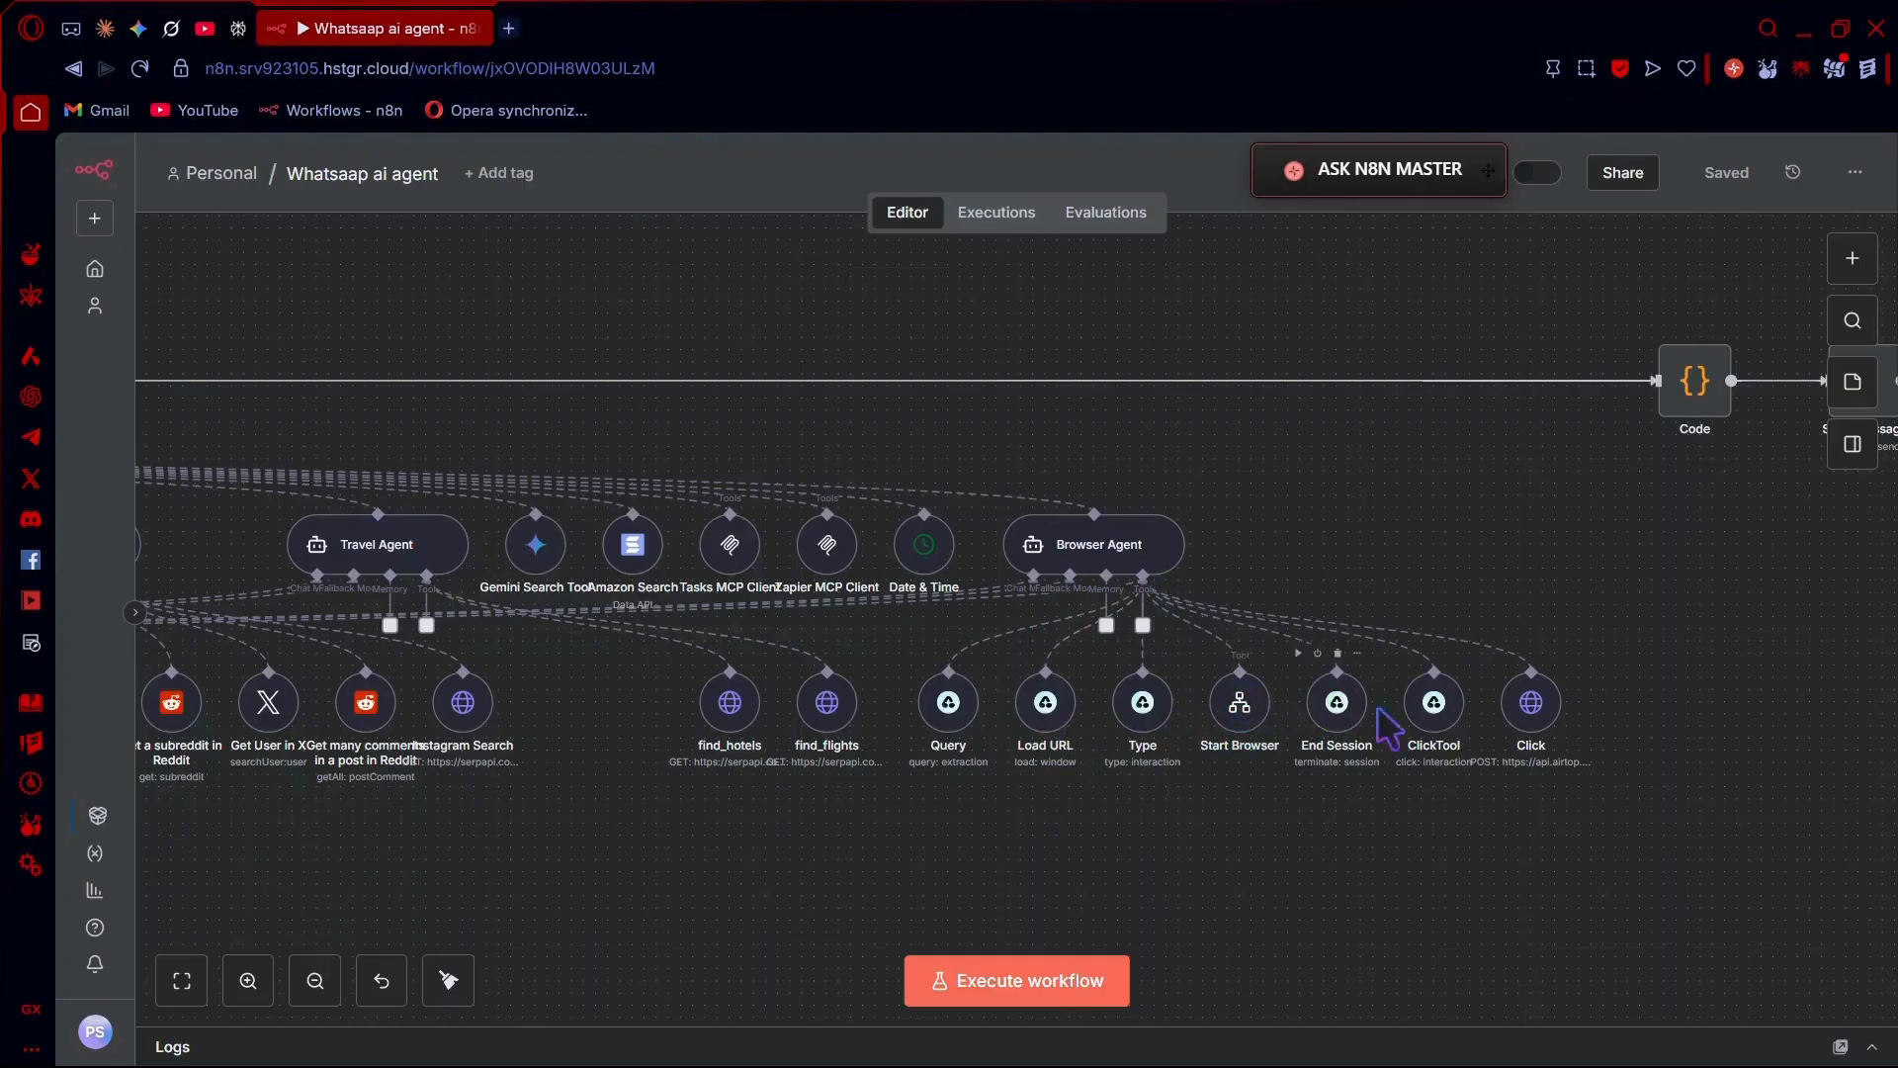
Inspect the Code node and the WhatsApp Send message node that follow the brain agent's output
{"action": "scroll", "coordinate": [1508, 726], "scroll_direction": "right", "scroll_amount": 2}
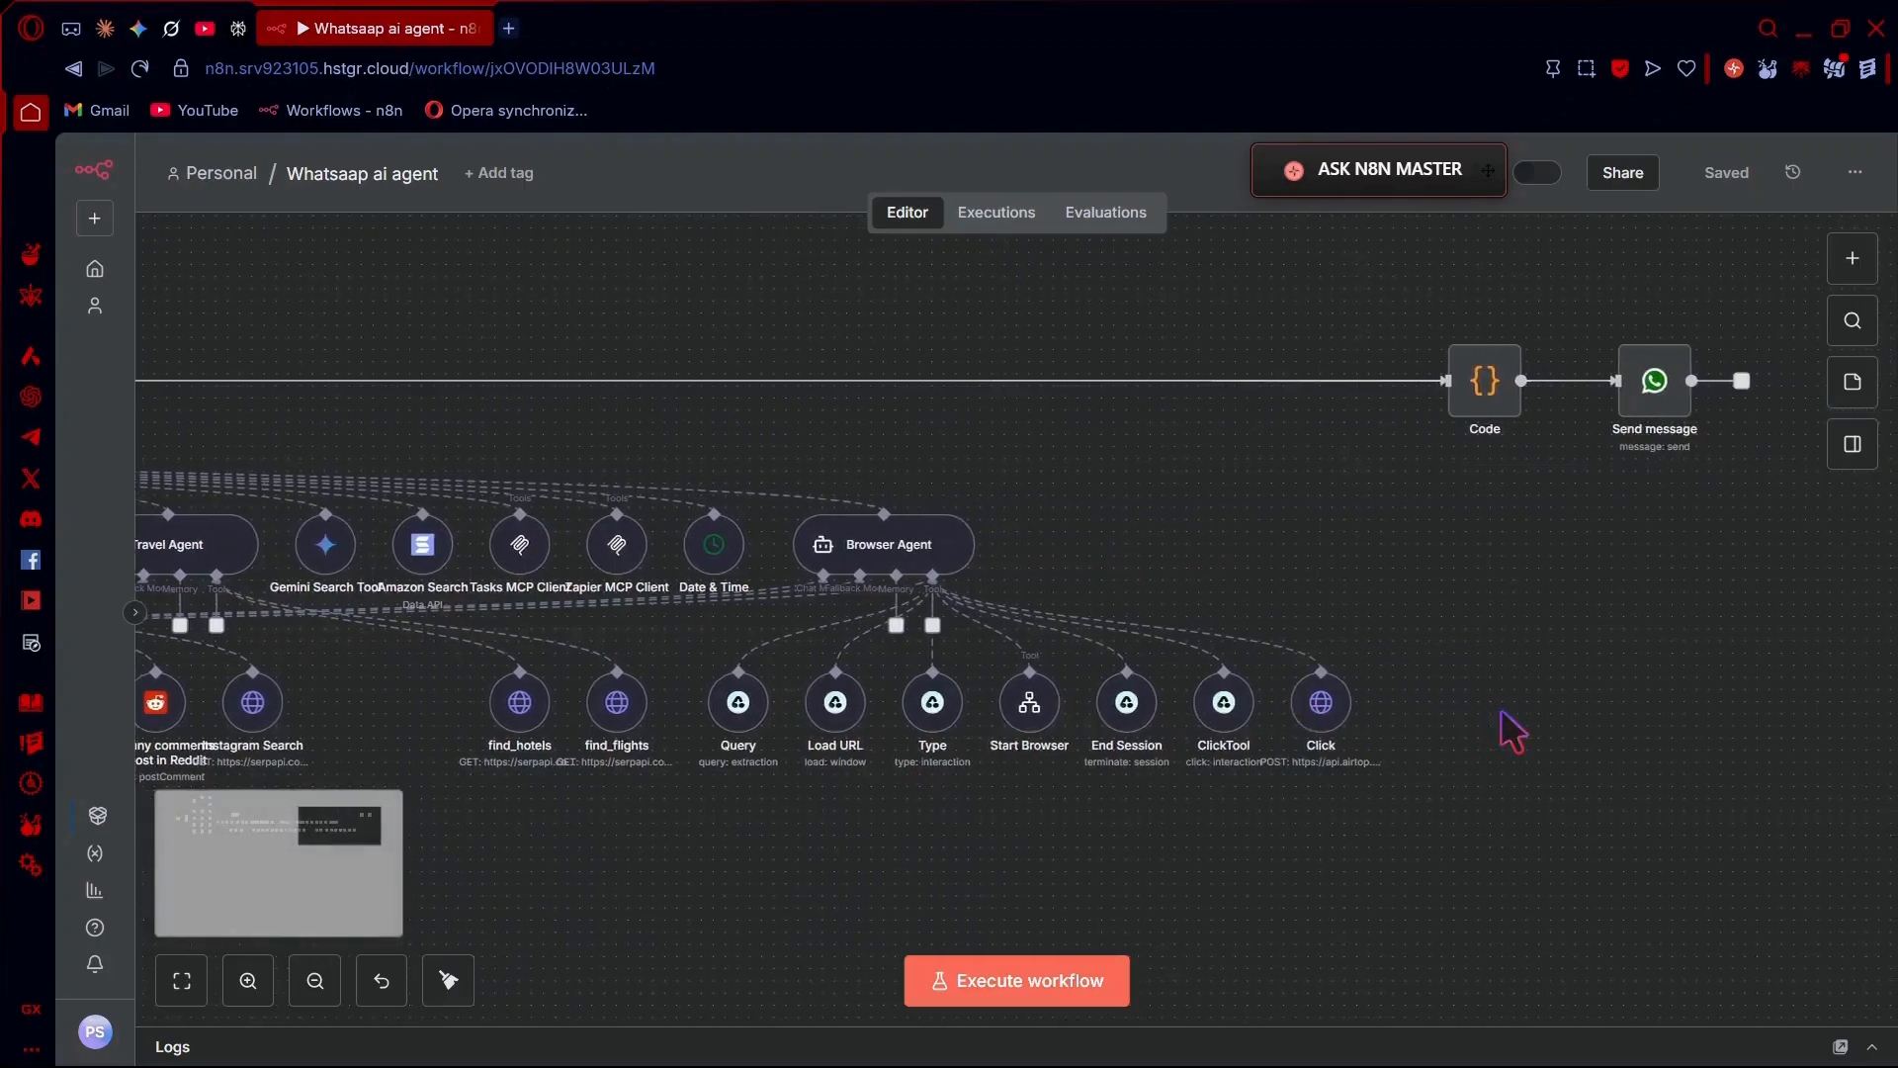
{"action": "scroll", "coordinate": [1513, 724], "scroll_direction": "up", "scroll_amount": 1}
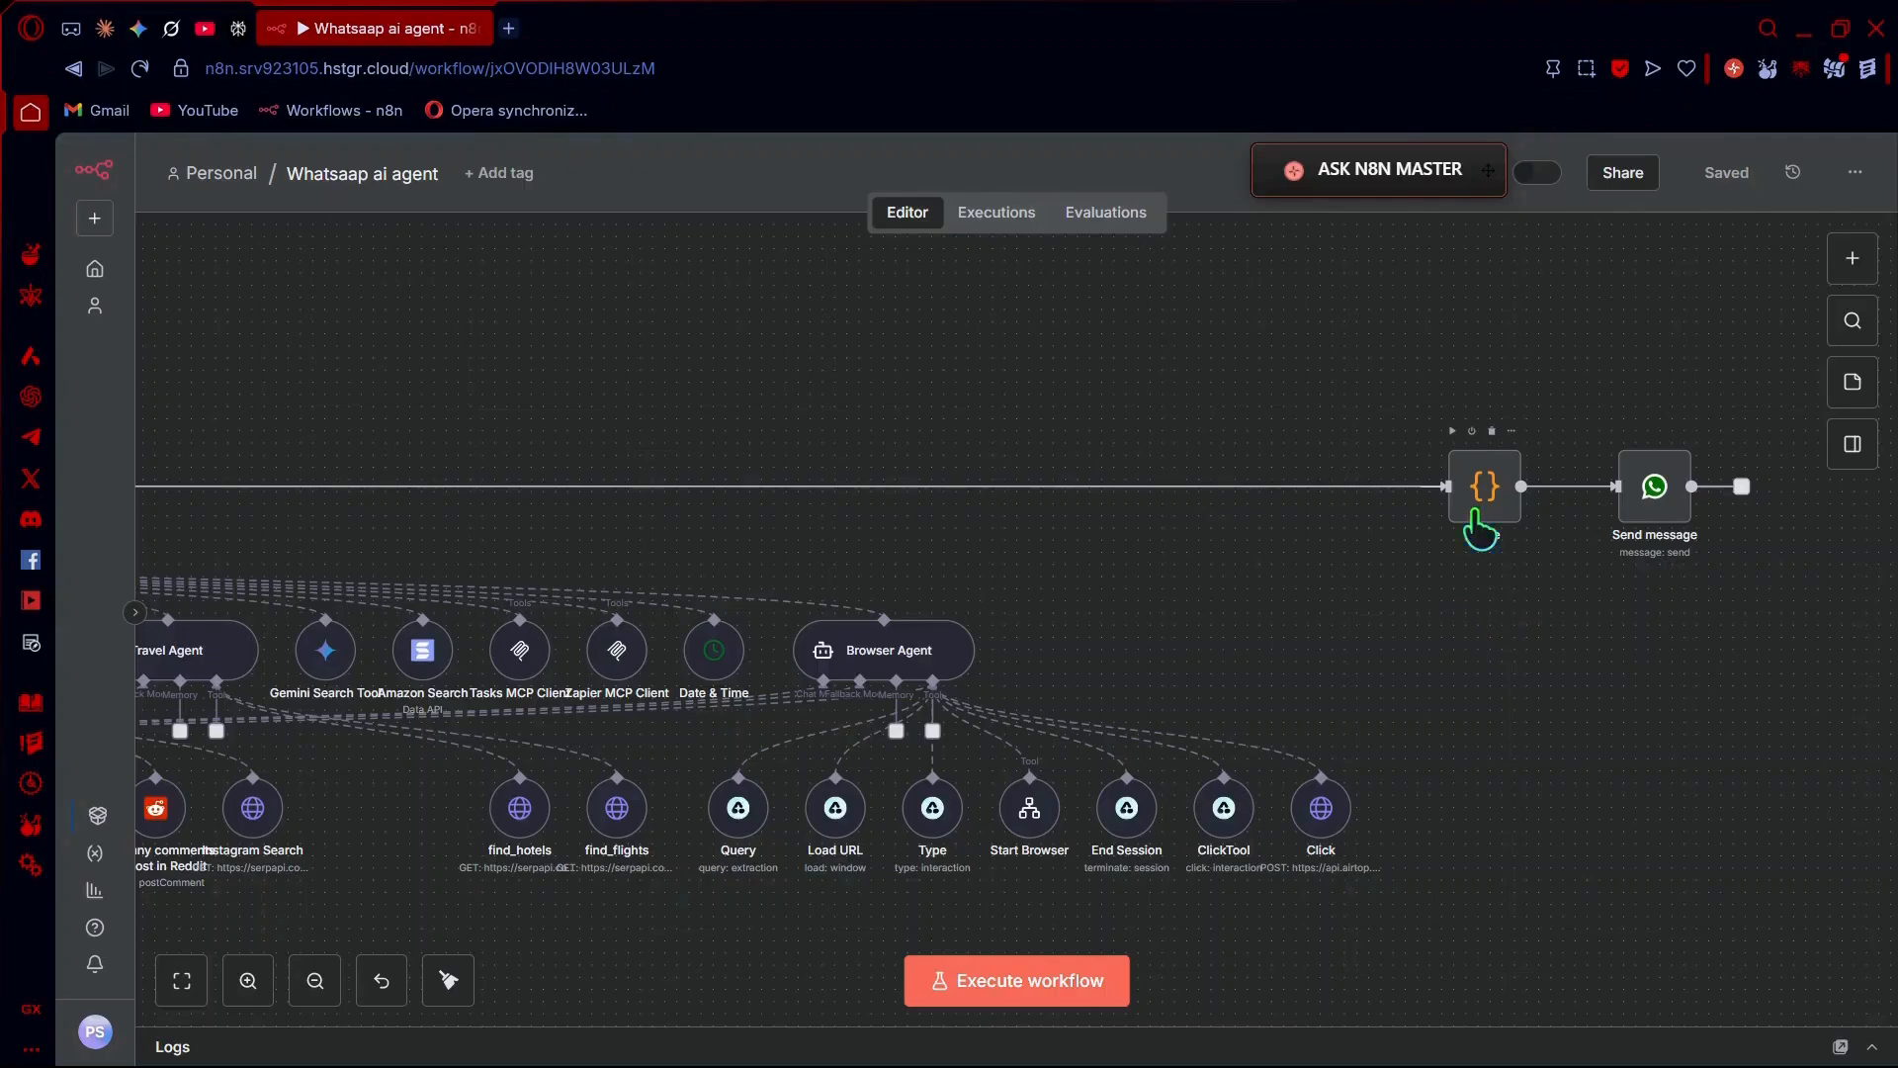
{"action": "scroll", "coordinate": [1481, 529], "scroll_direction": "right", "scroll_amount": 2}
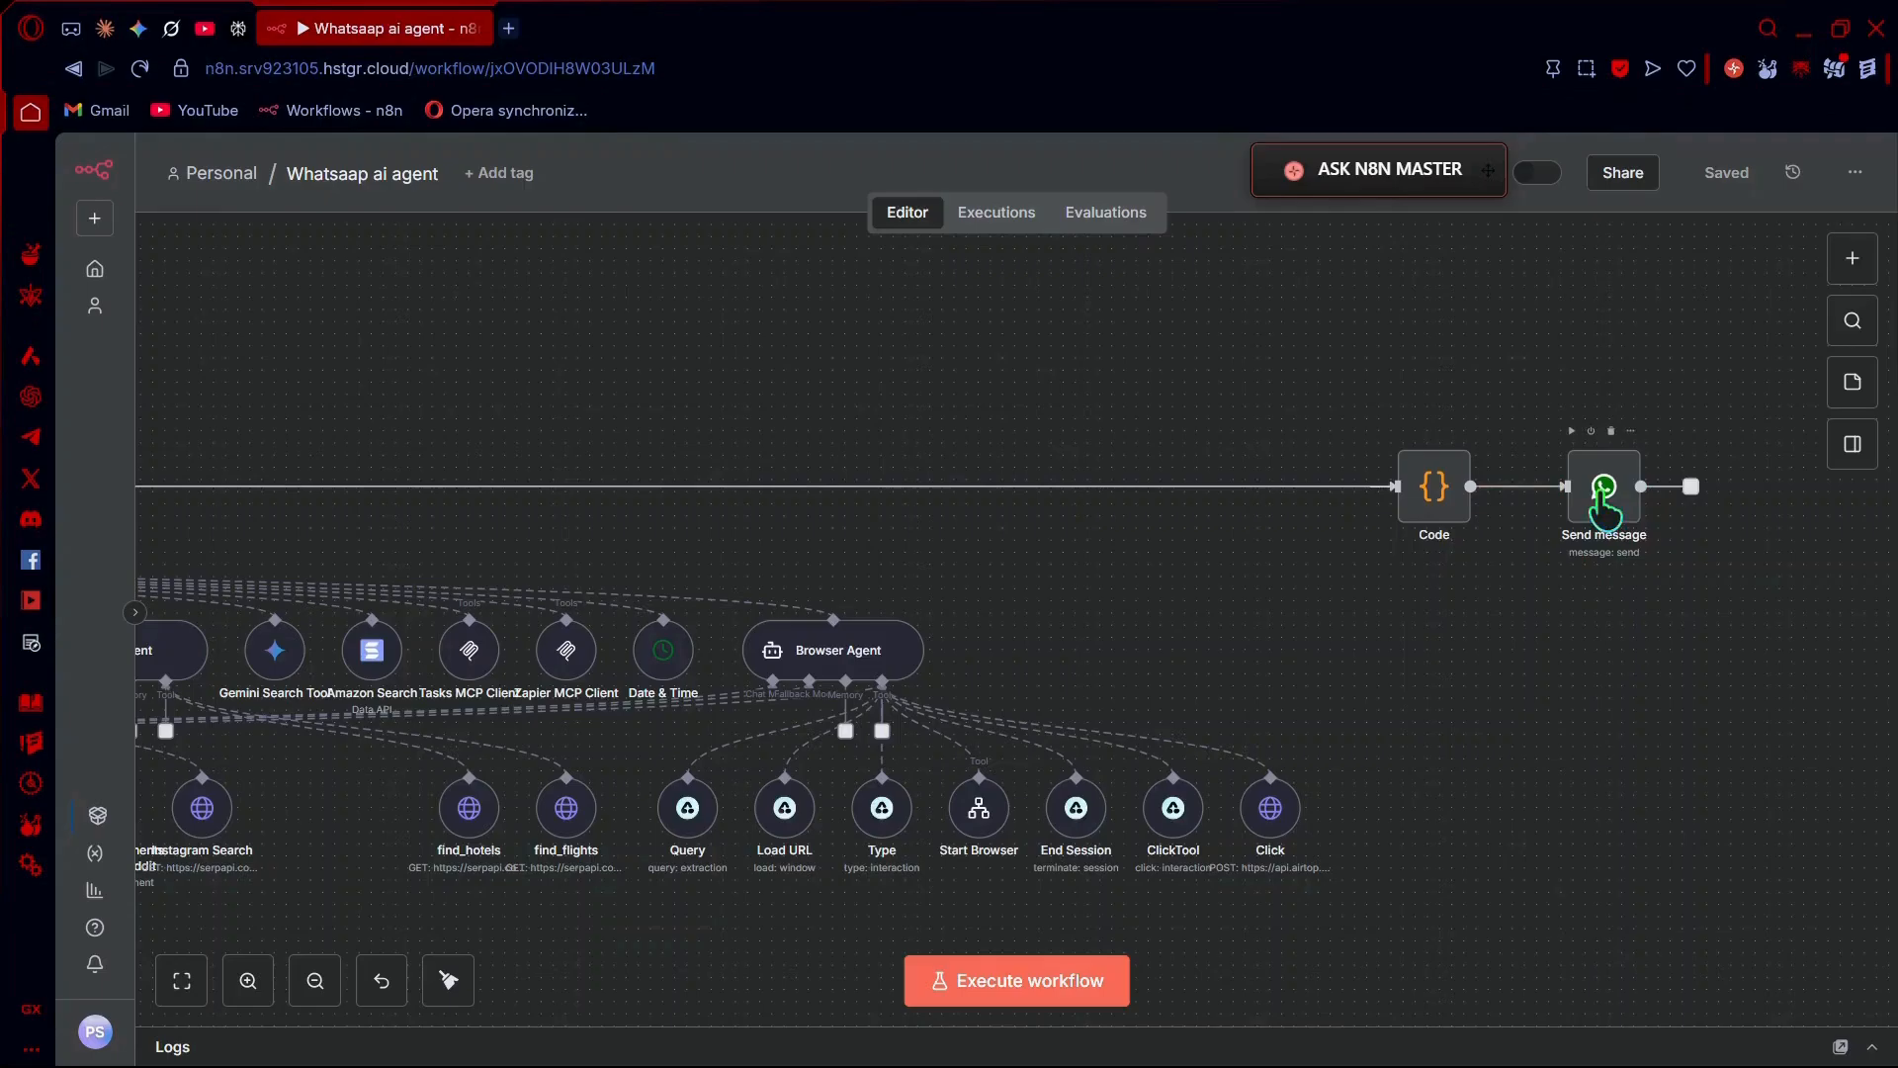
Open the brain agent's Call n8n Workflow Tool, check its workflow inputs, and open the linked date par workflow
{"action": "scroll", "coordinate": [1603, 506], "scroll_direction": "left", "scroll_amount": 15}
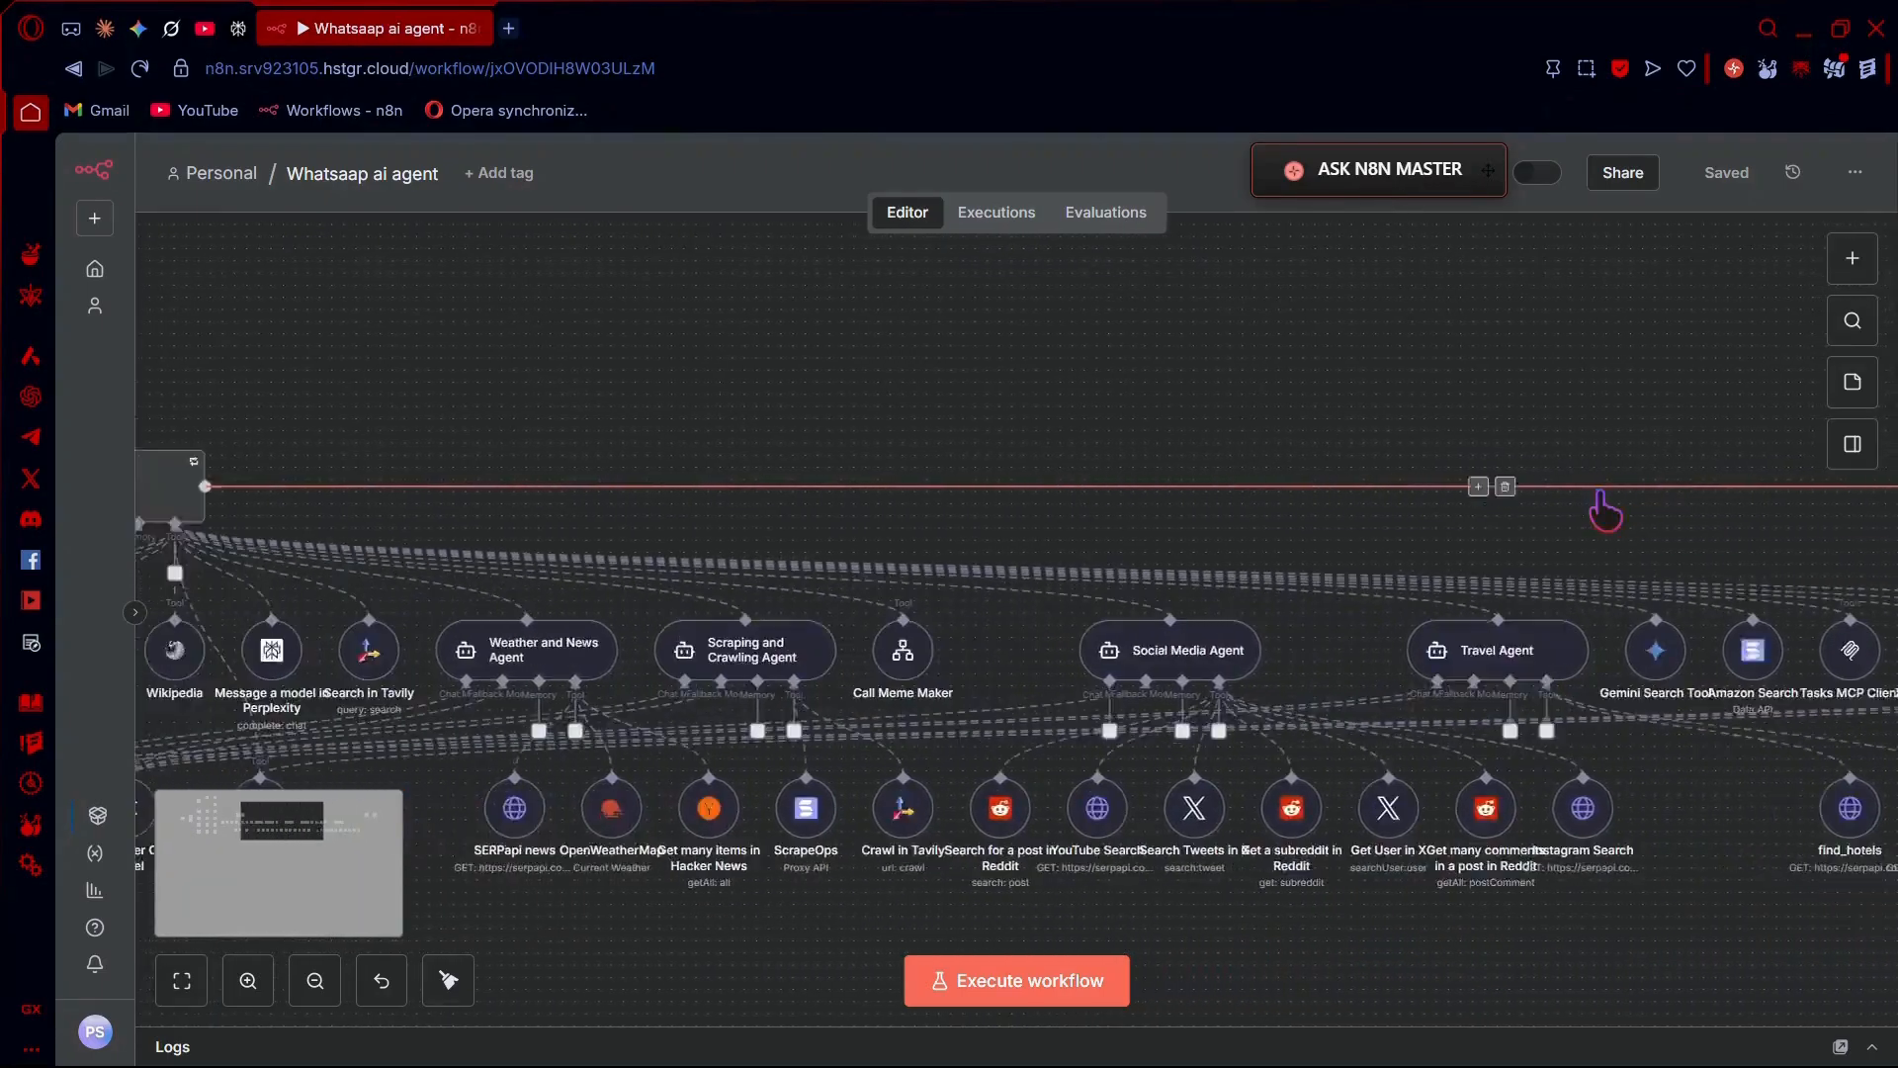
{"action": "scroll", "coordinate": [1606, 511], "scroll_direction": "left", "scroll_amount": 5}
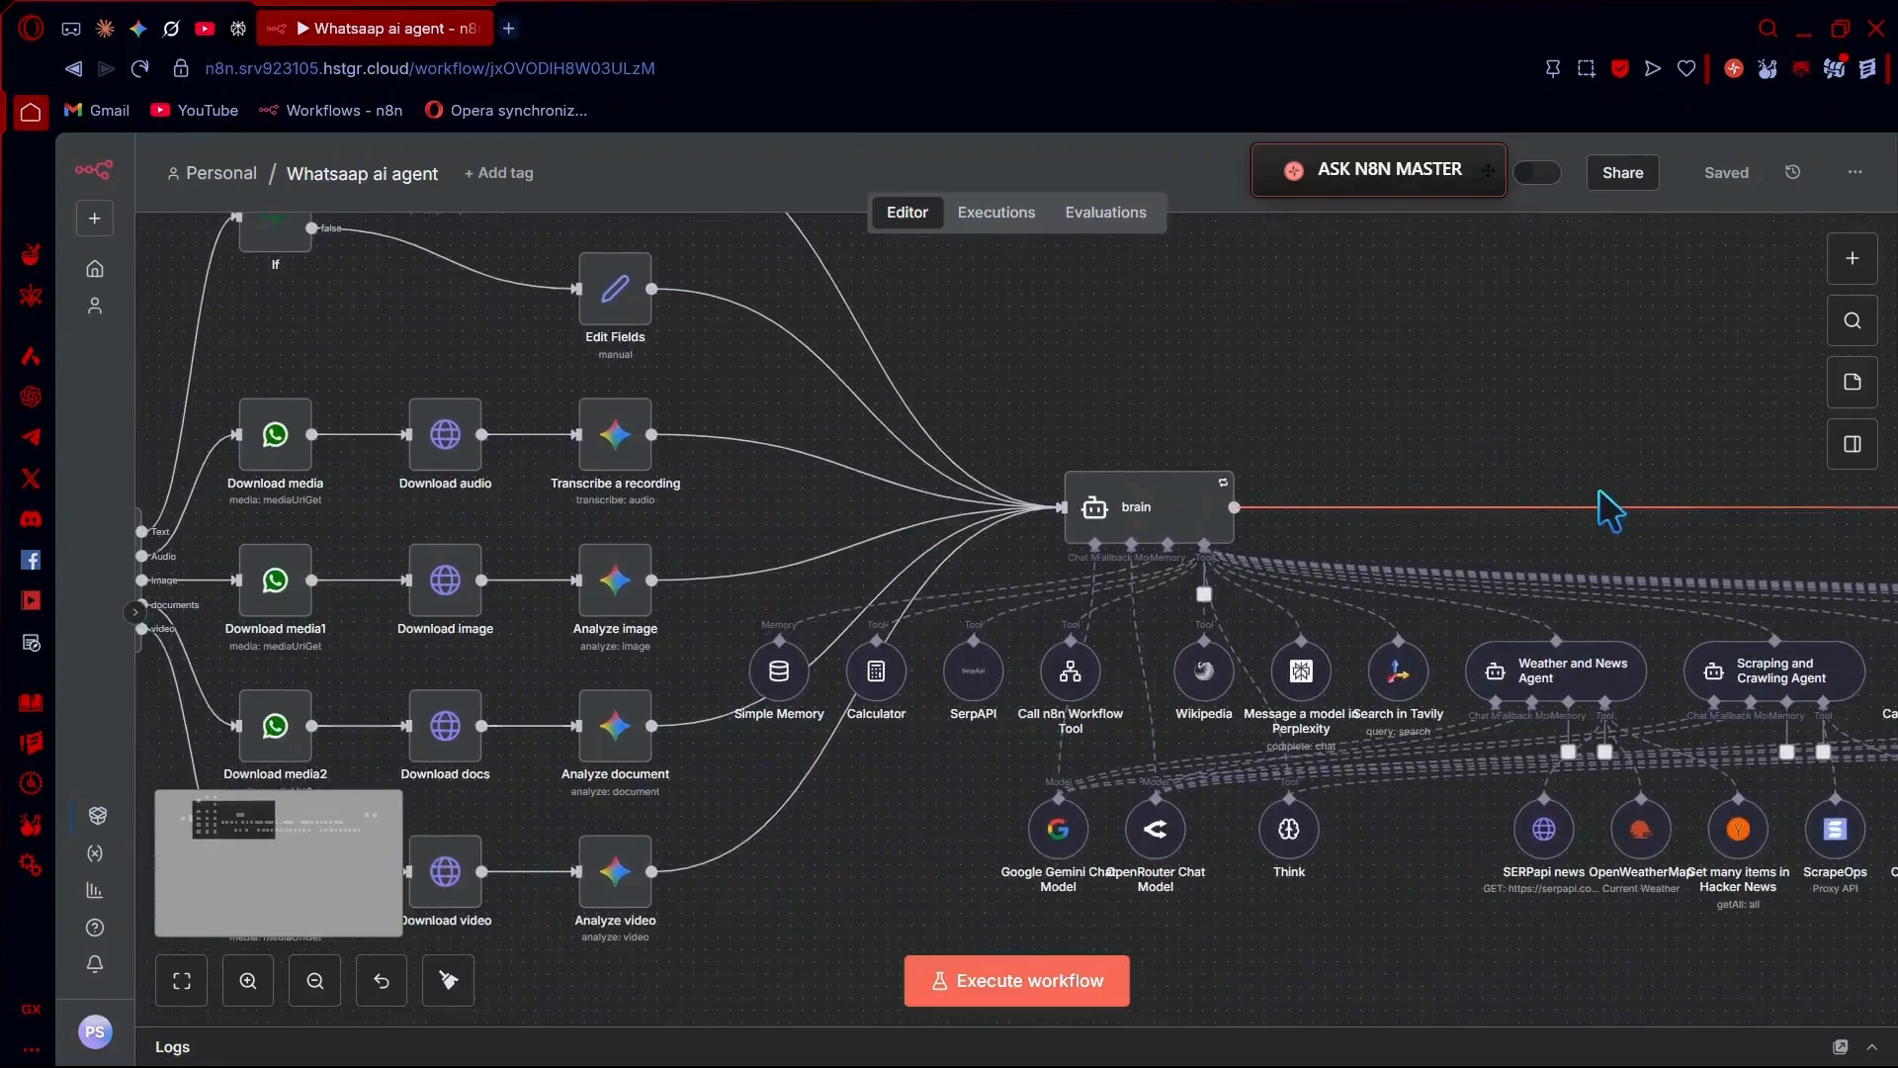
{"action": "scroll", "coordinate": [1608, 511], "scroll_direction": "up", "scroll_amount": 2}
{"action": "scroll", "coordinate": [1082, 374], "scroll_direction": "up", "scroll_amount": 2}
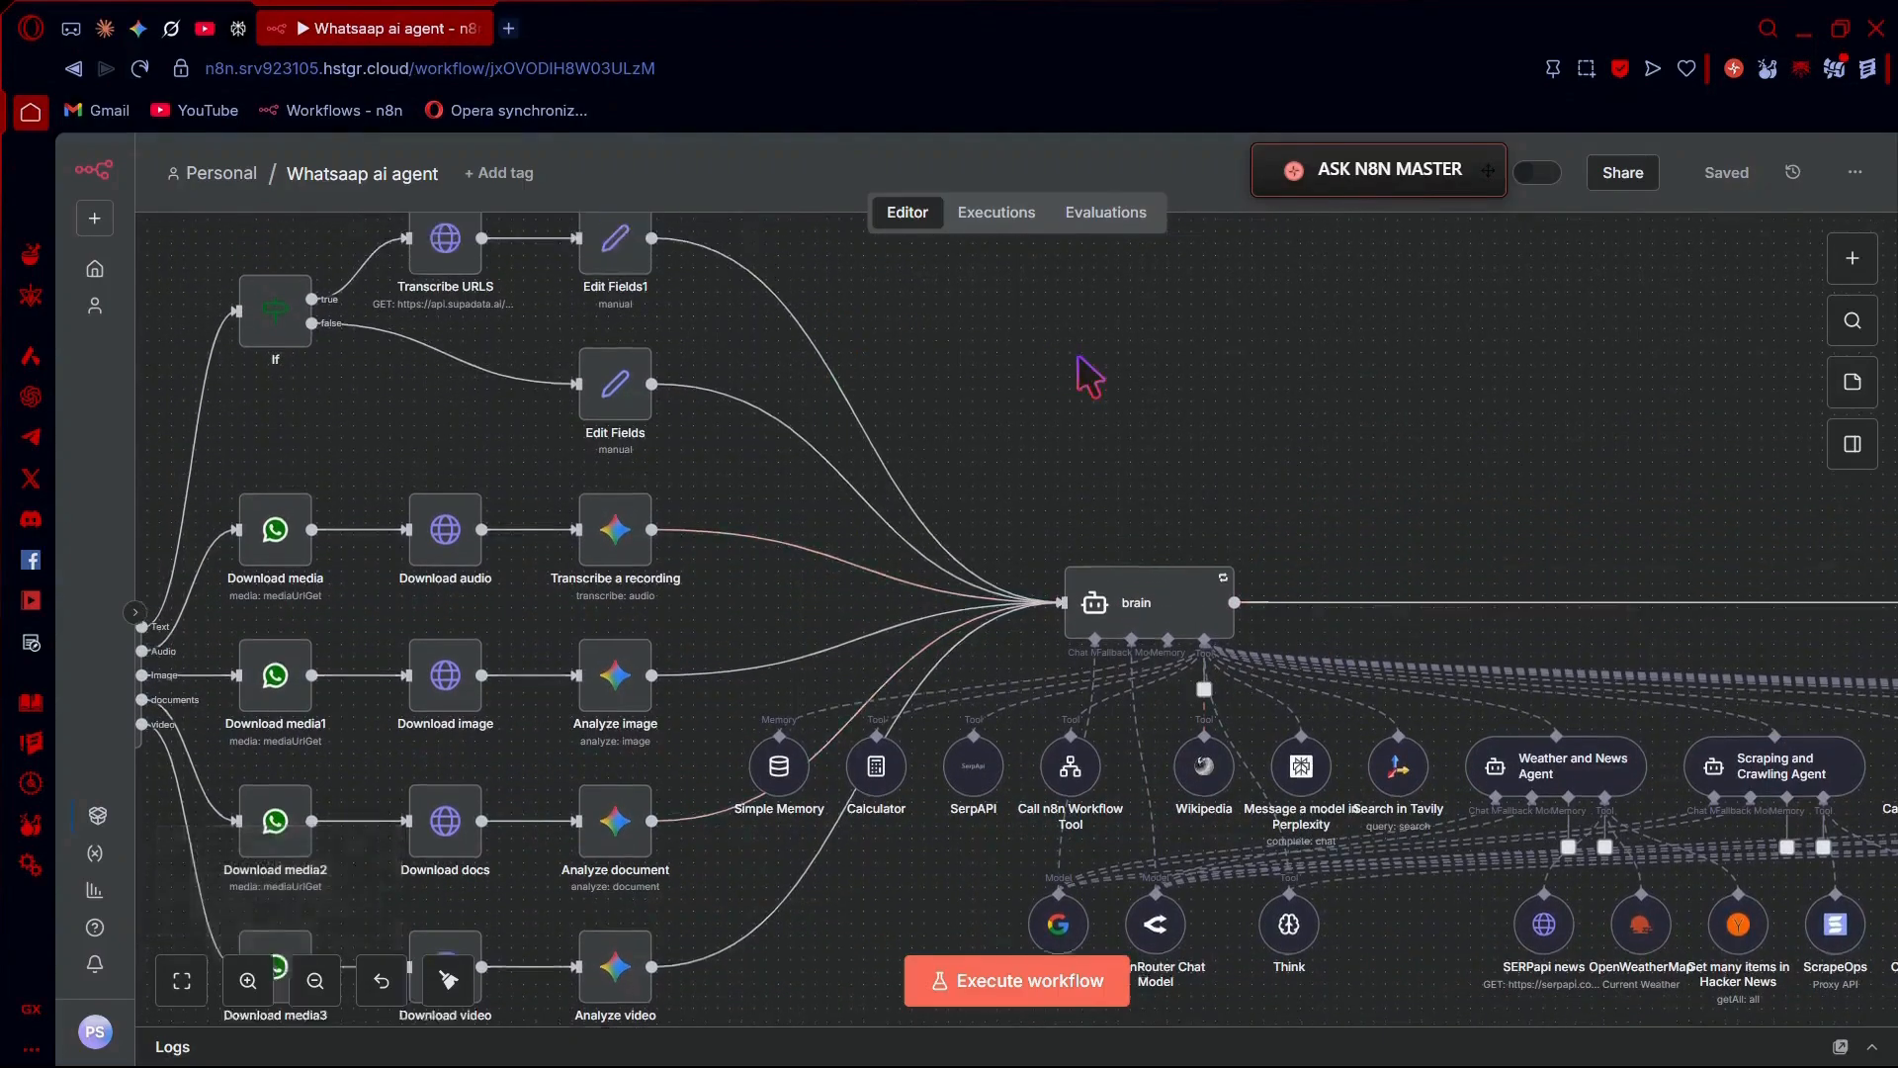
{"action": "scroll", "coordinate": [1090, 375], "scroll_direction": "down", "scroll_amount": 2}
{"action": "scroll", "coordinate": [1090, 376], "scroll_direction": "right", "scroll_amount": 4}
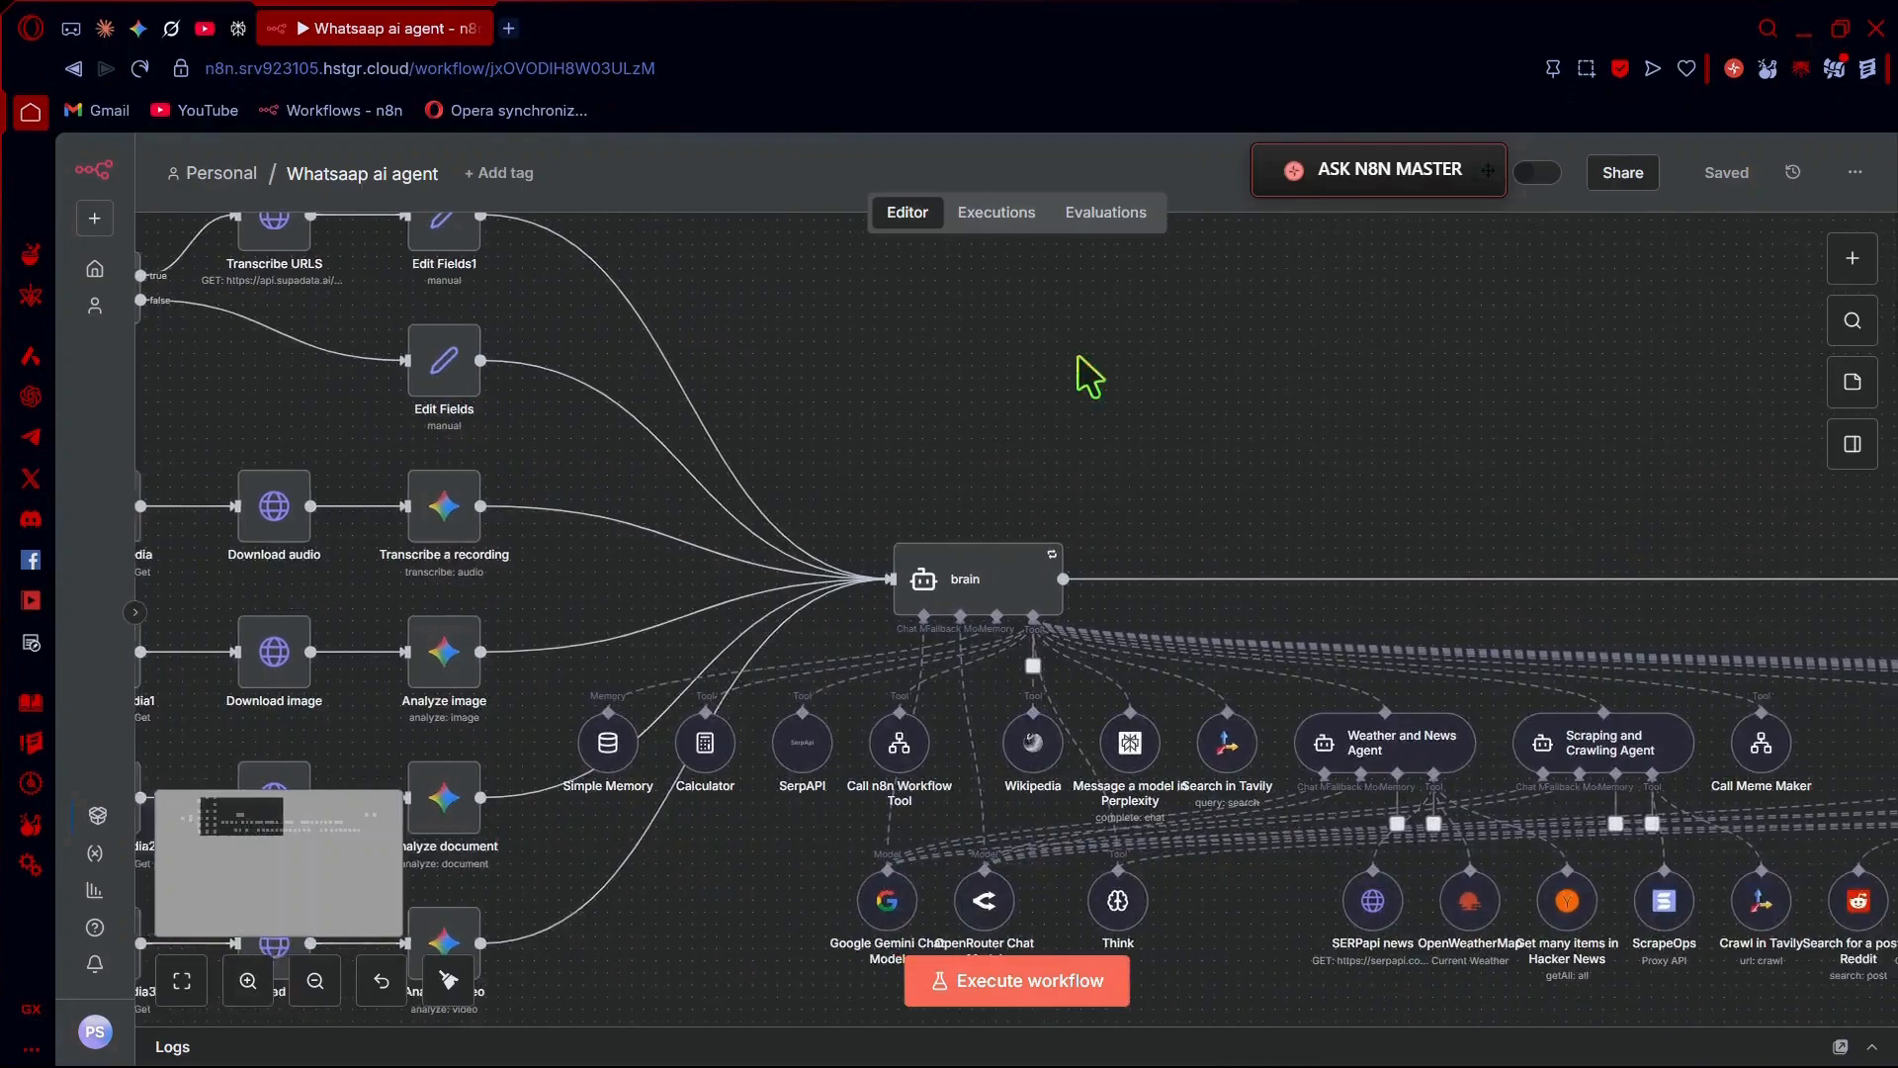
{"action": "scroll", "coordinate": [1090, 375], "scroll_direction": "right", "scroll_amount": 2}
{"action": "scroll", "coordinate": [1090, 376], "scroll_direction": "down", "scroll_amount": 1}
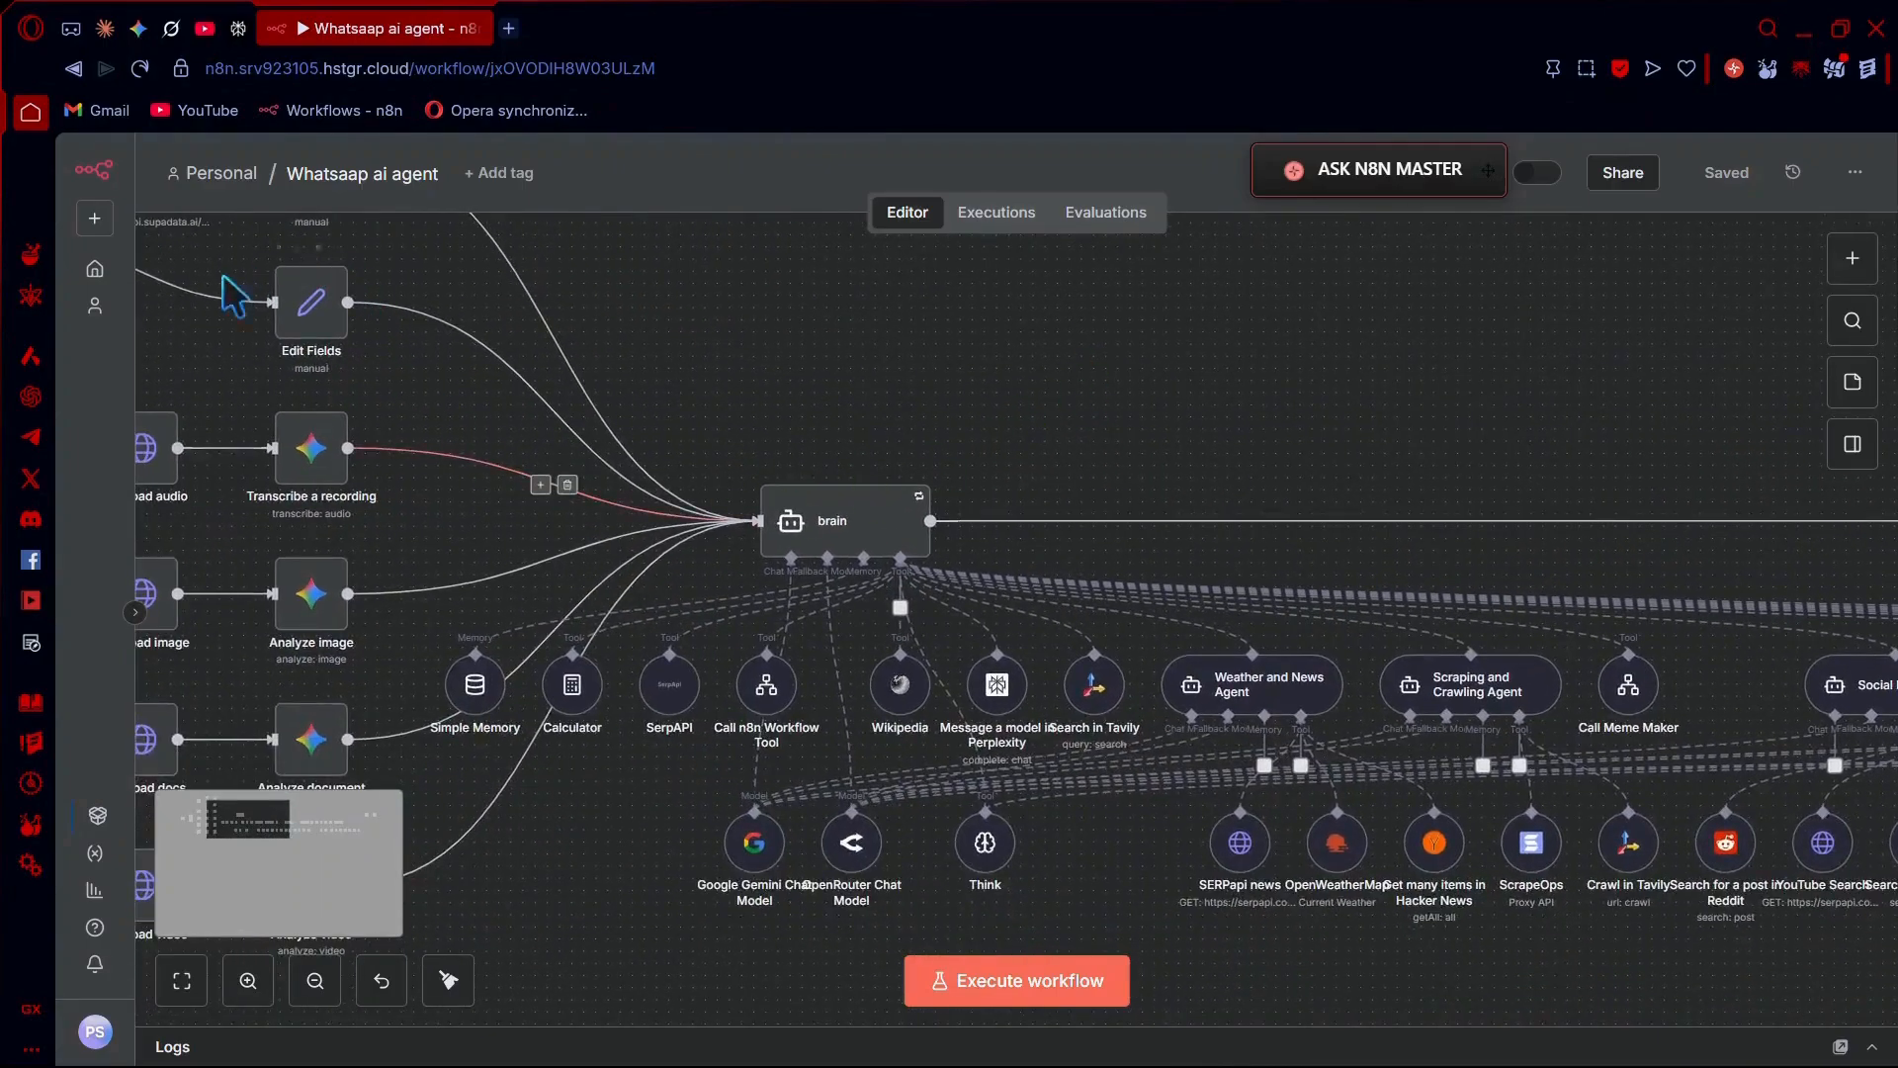
{"action": "double_click", "coordinate": [765, 714]}
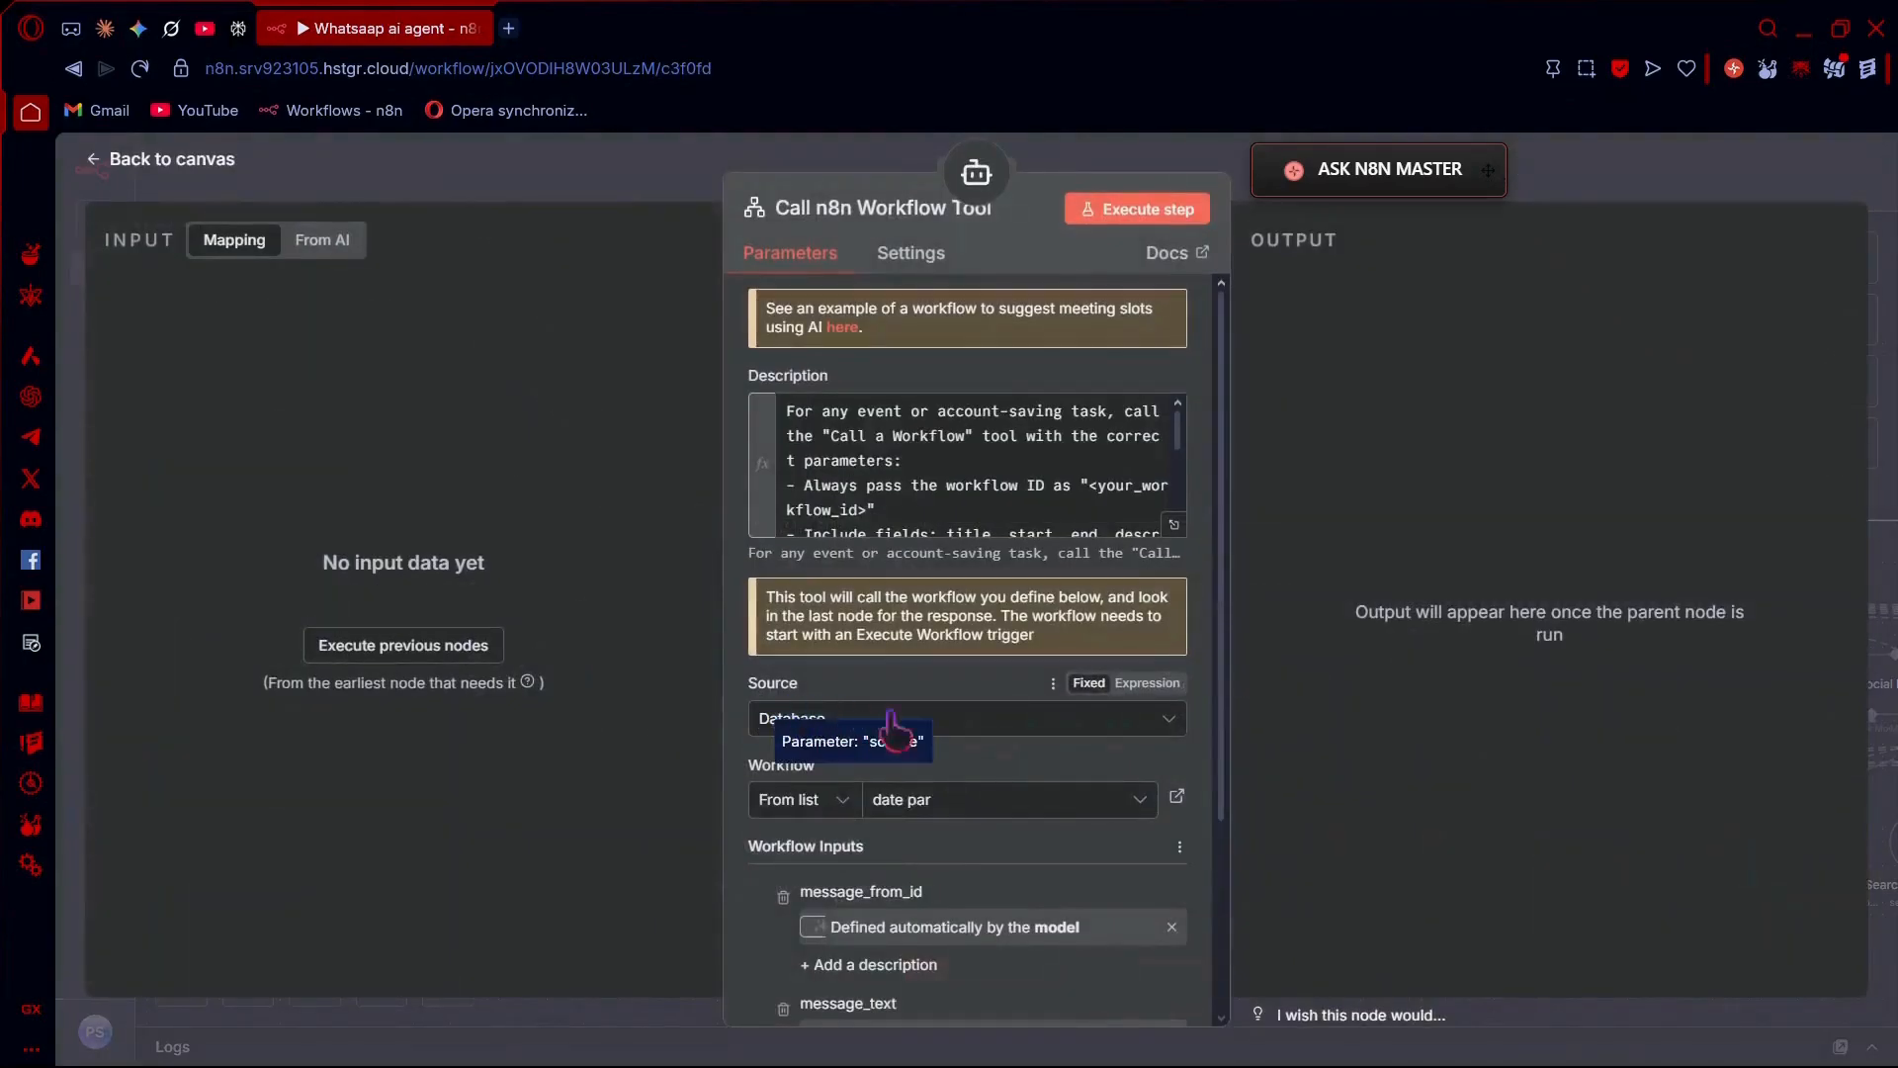
{"action": "scroll", "coordinate": [999, 806], "scroll_direction": "down", "scroll_amount": 2}
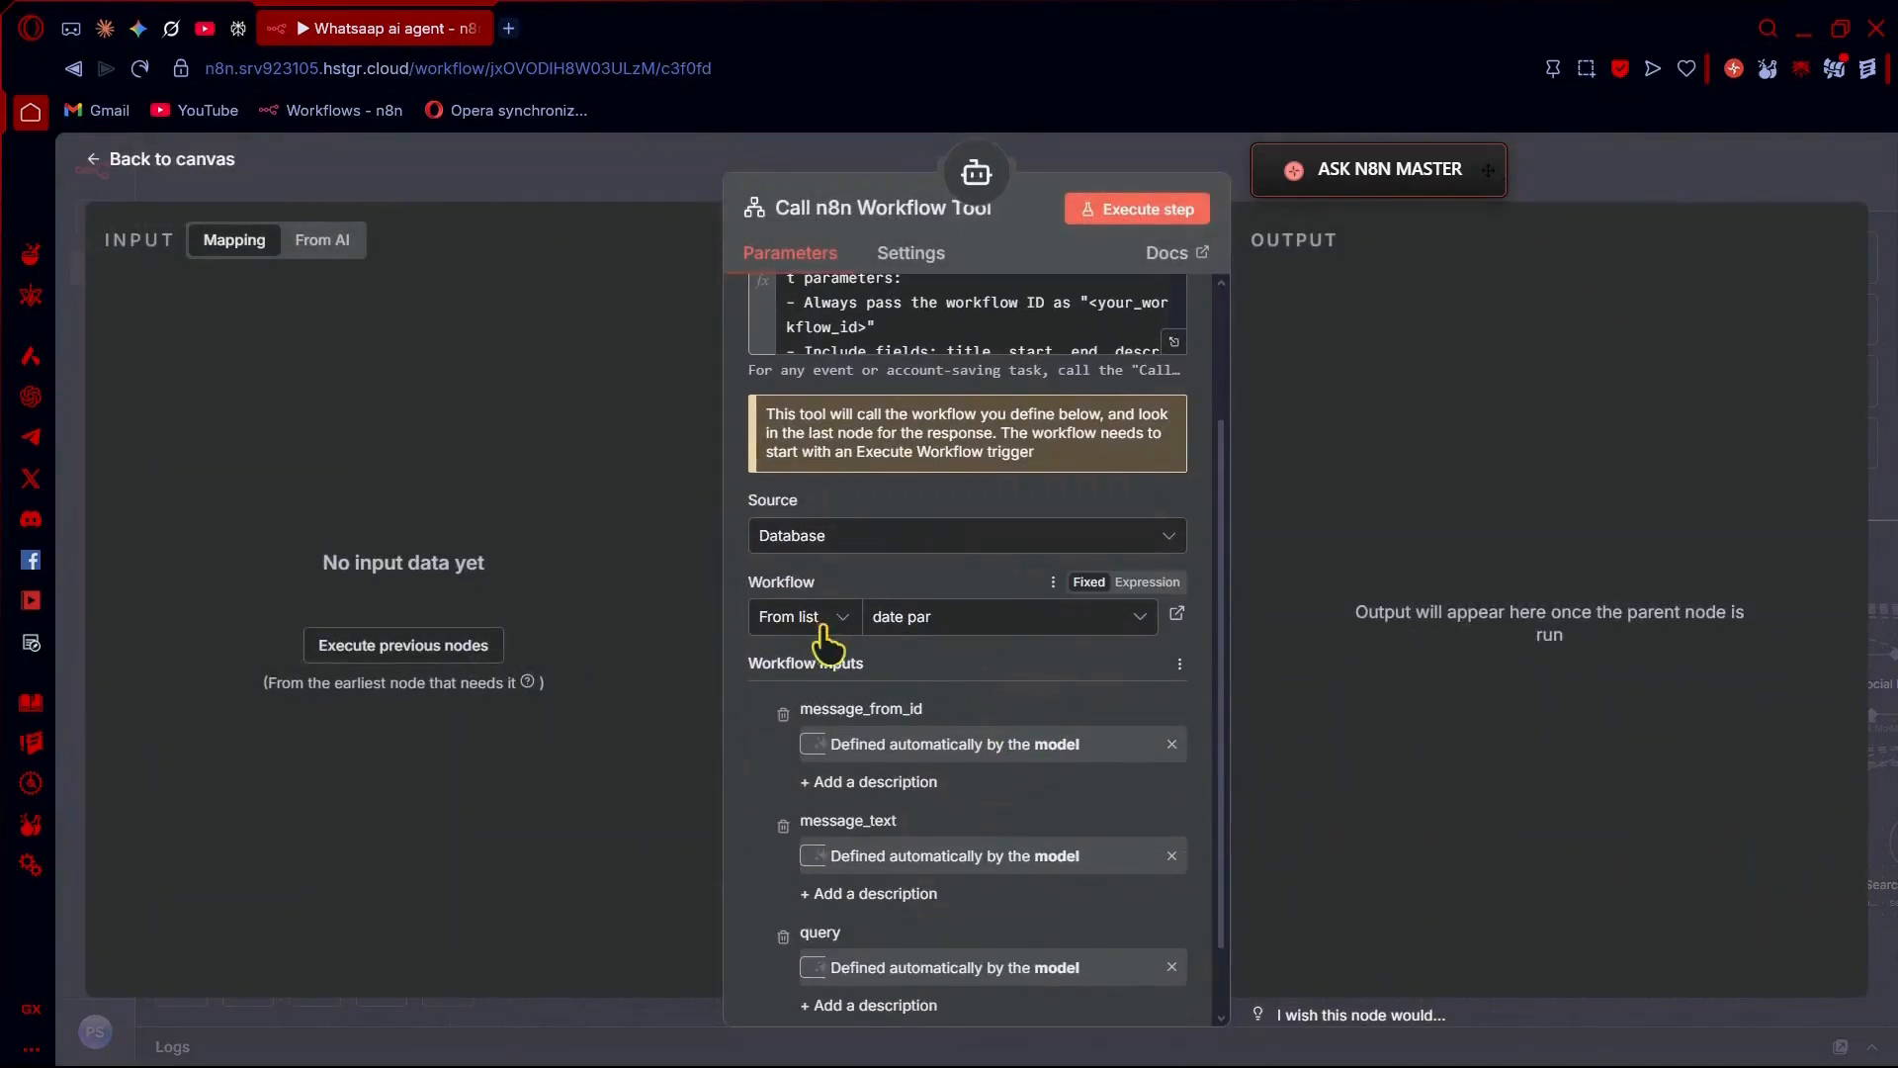
{"action": "left_click", "coordinate": [1176, 614]}
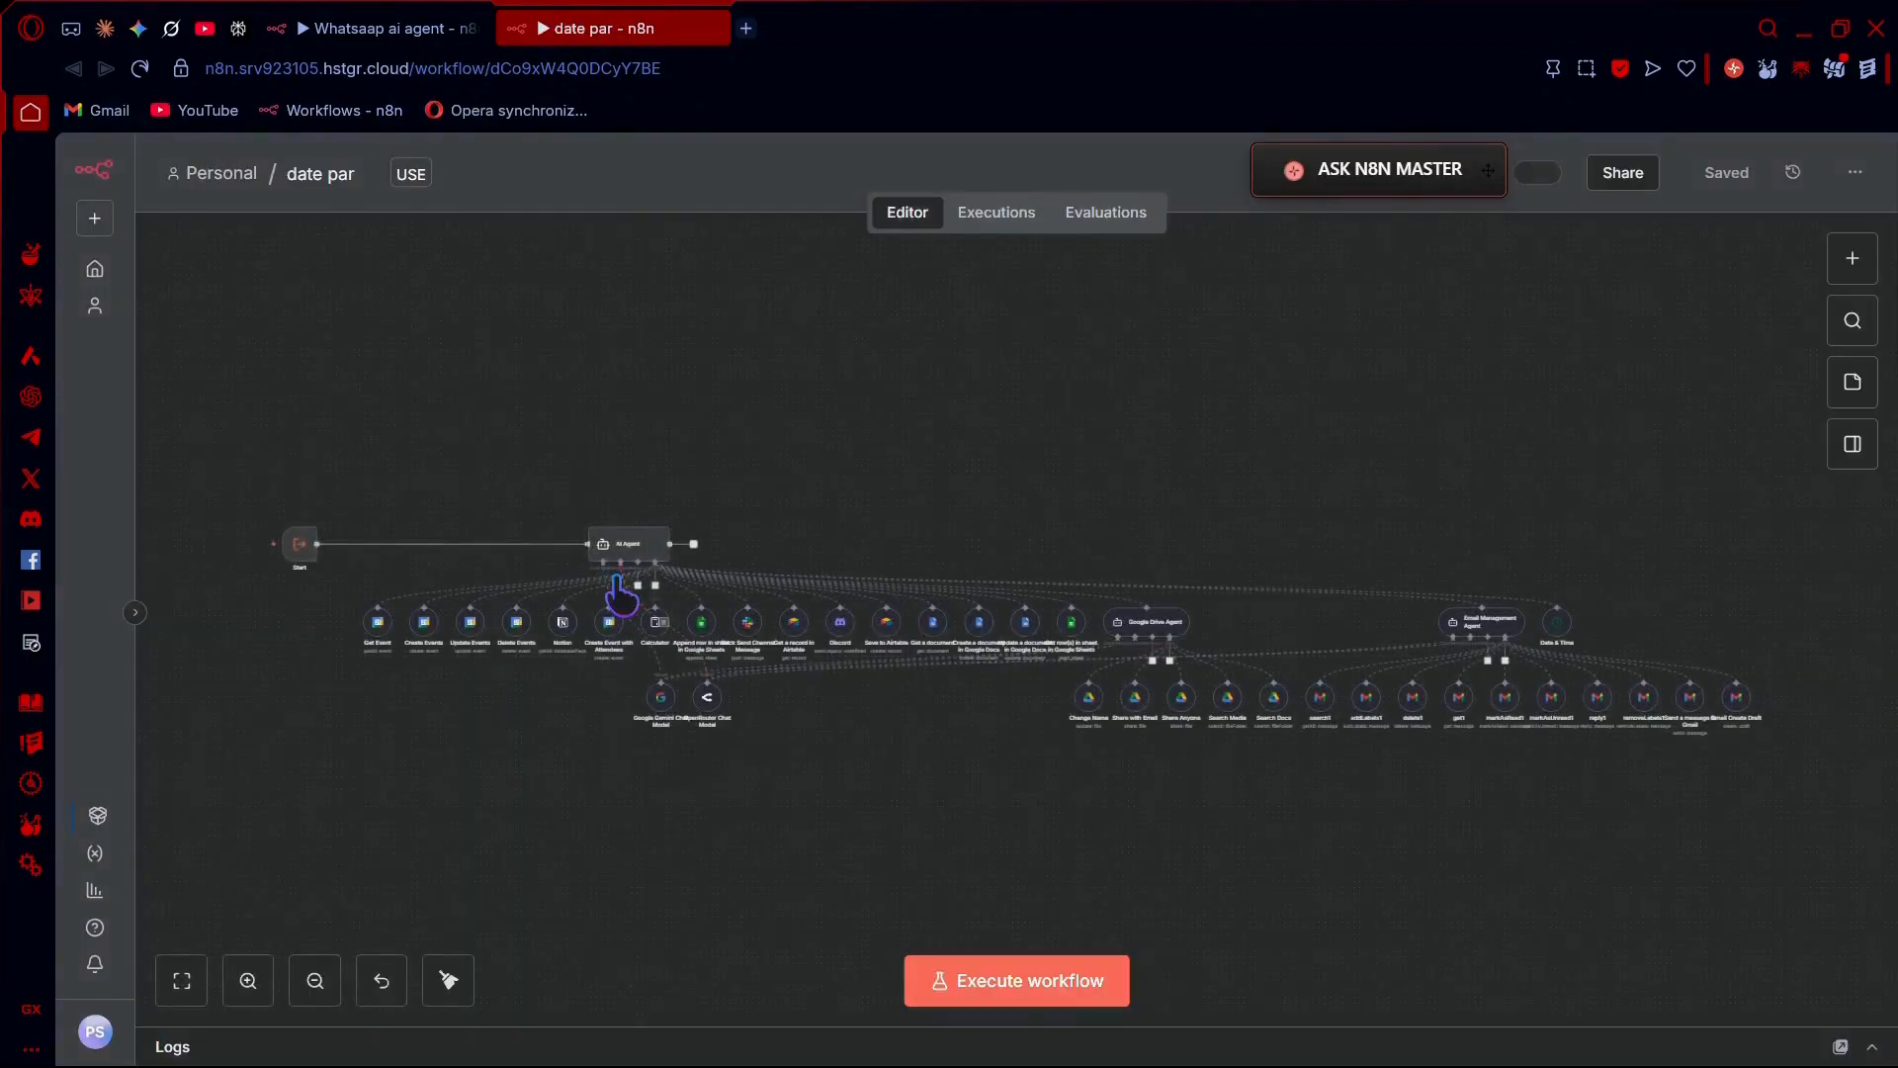
Examine the date par workflow's AI Agent, its calendar, Notion, Airtable and document tools, and the Google Drive and Email Management sub-agents
{"action": "scroll", "coordinate": [621, 593], "scroll_direction": "left", "scroll_amount": 2}
{"action": "scroll", "coordinate": [564, 814], "scroll_direction": "left", "scroll_amount": 6}
{"action": "scroll", "coordinate": [568, 817], "scroll_direction": "up", "scroll_amount": 5}
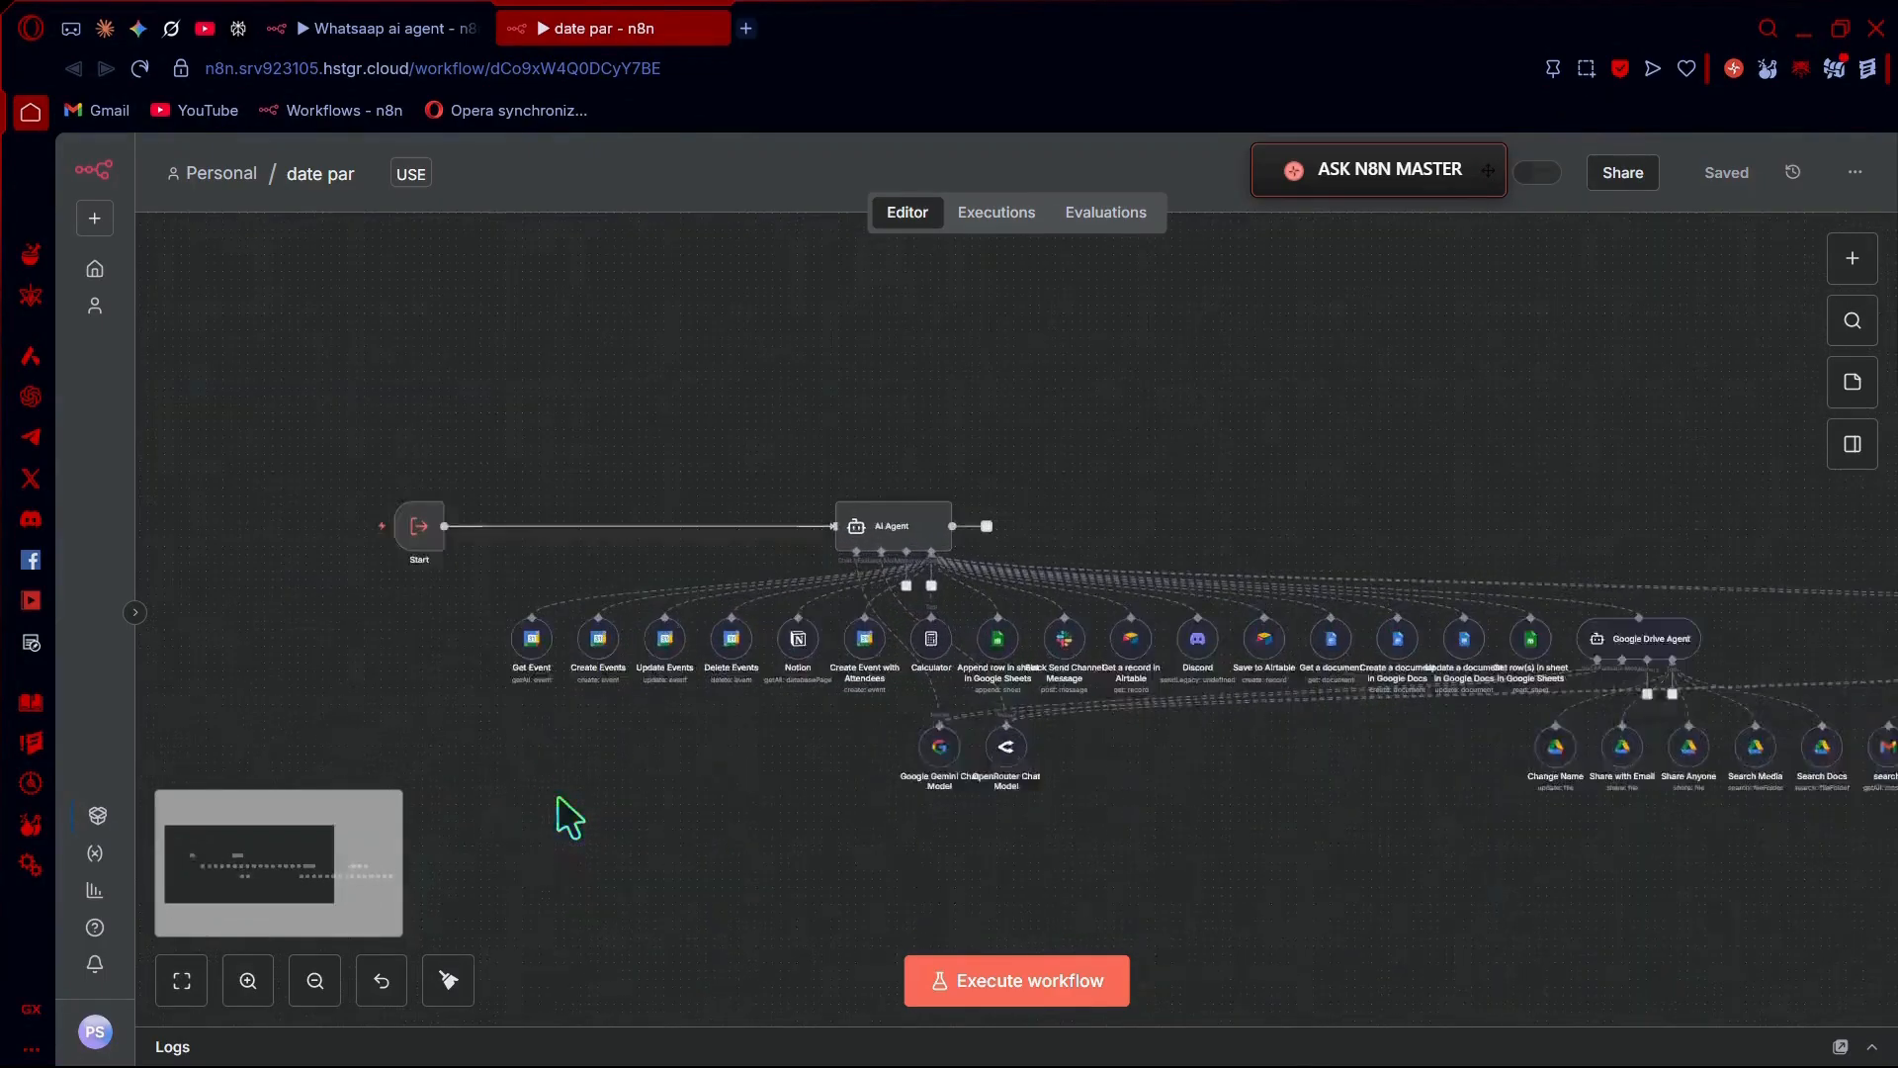
{"action": "scroll", "coordinate": [568, 817], "scroll_direction": "left", "scroll_amount": 1}
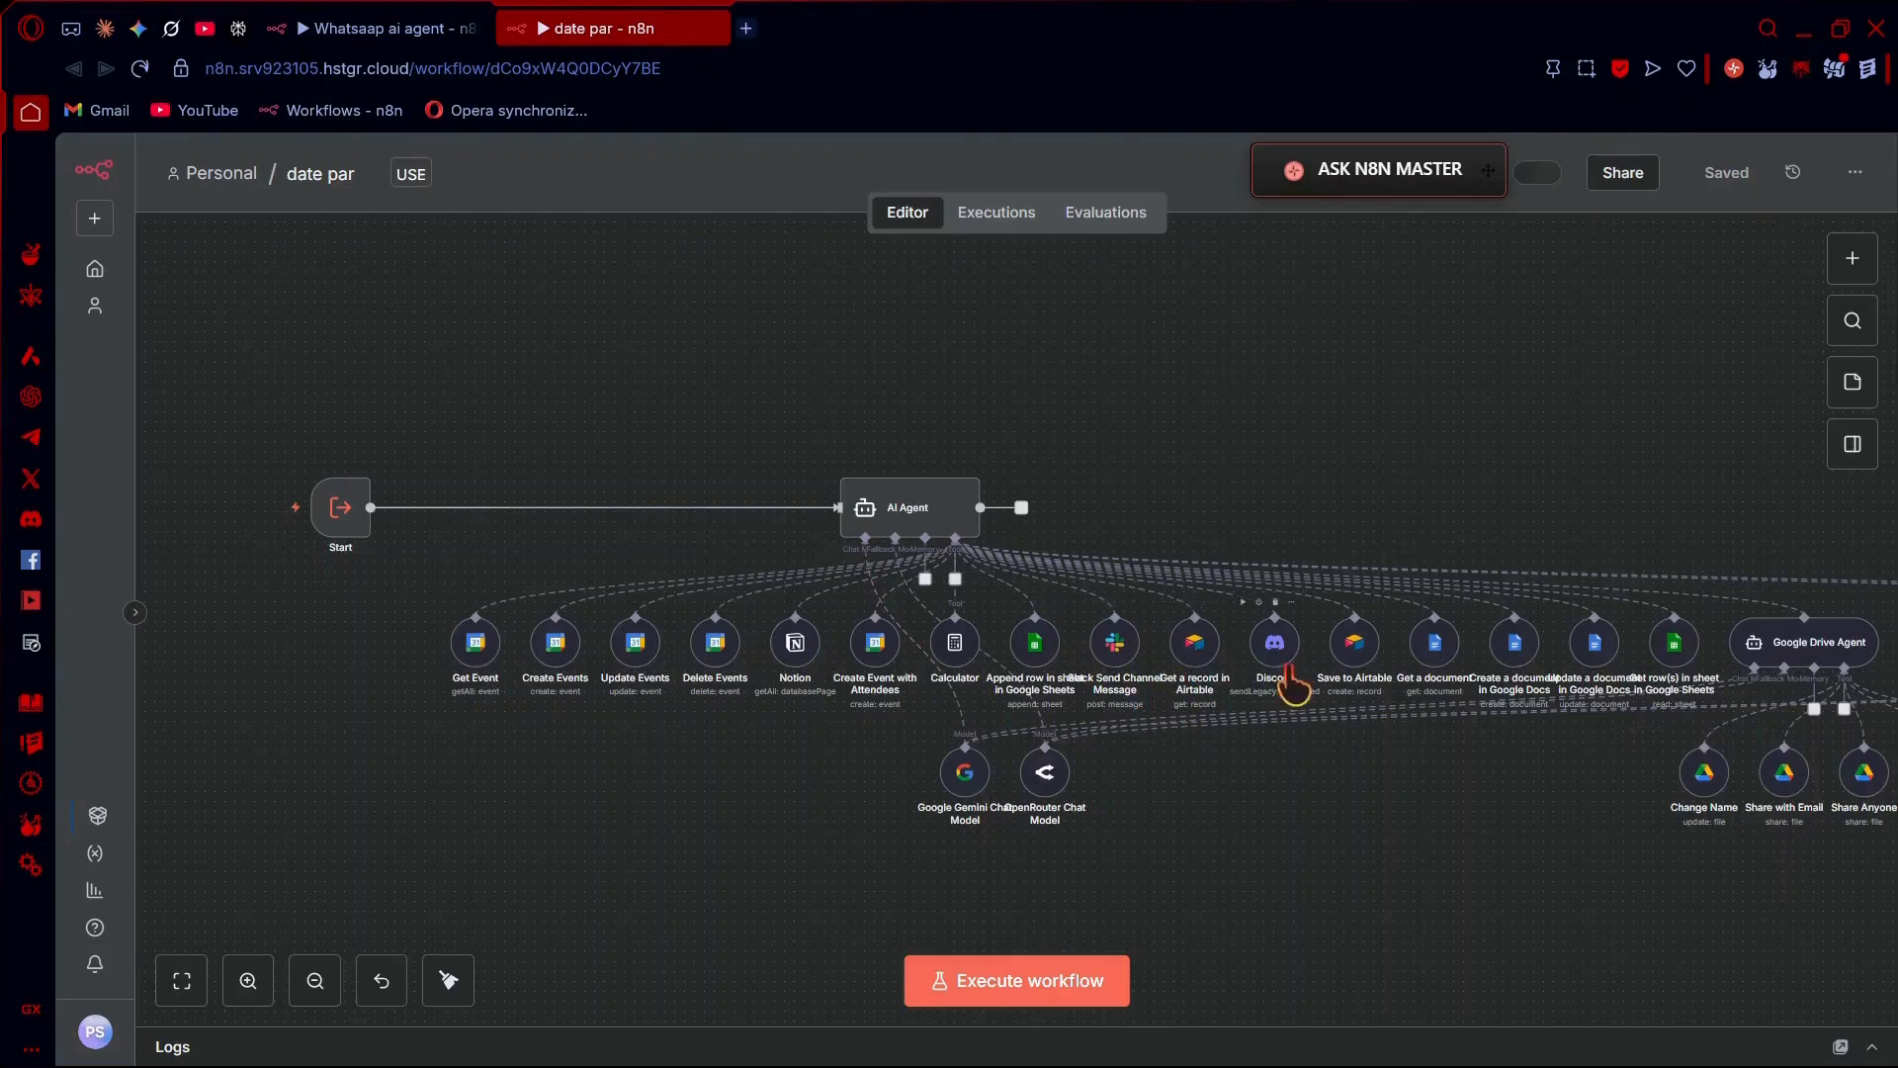
{"action": "scroll", "coordinate": [1274, 671], "scroll_direction": "right", "scroll_amount": 3}
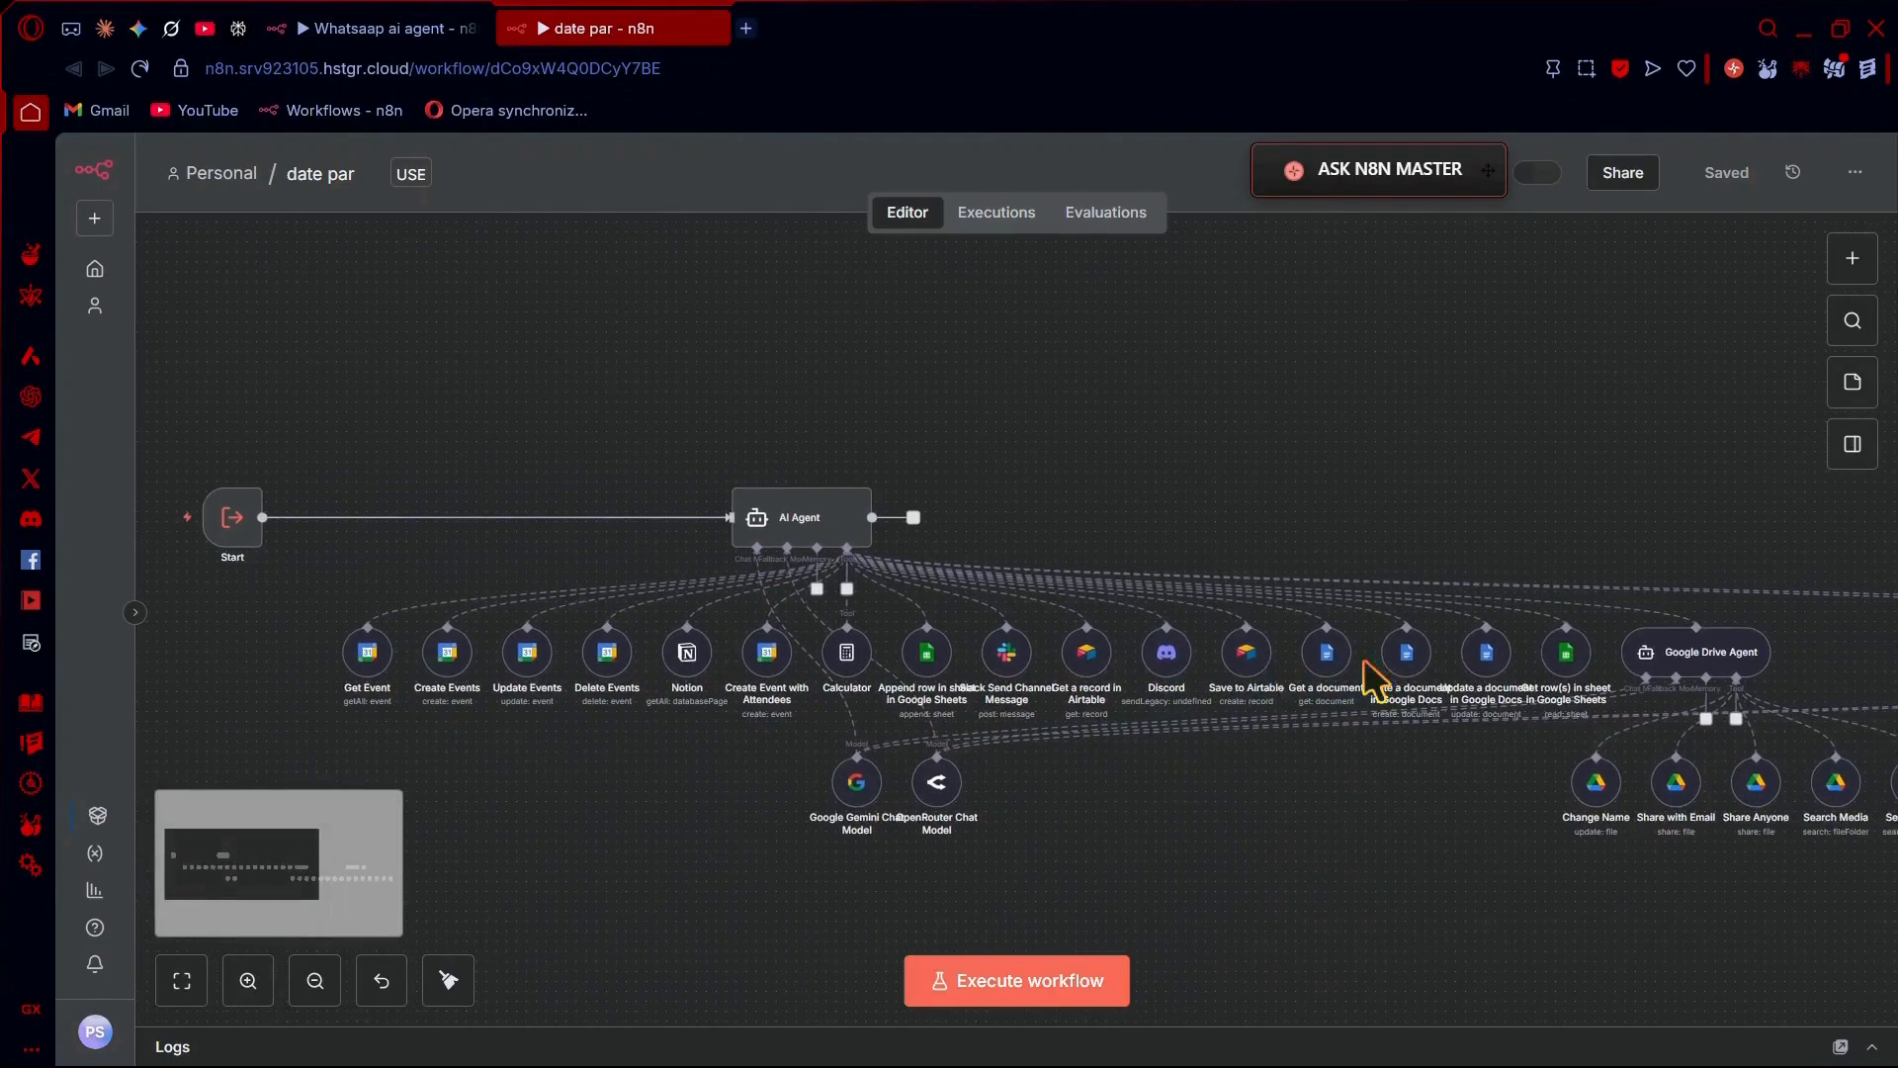
{"action": "scroll", "coordinate": [1533, 878], "scroll_direction": "right", "scroll_amount": 10}
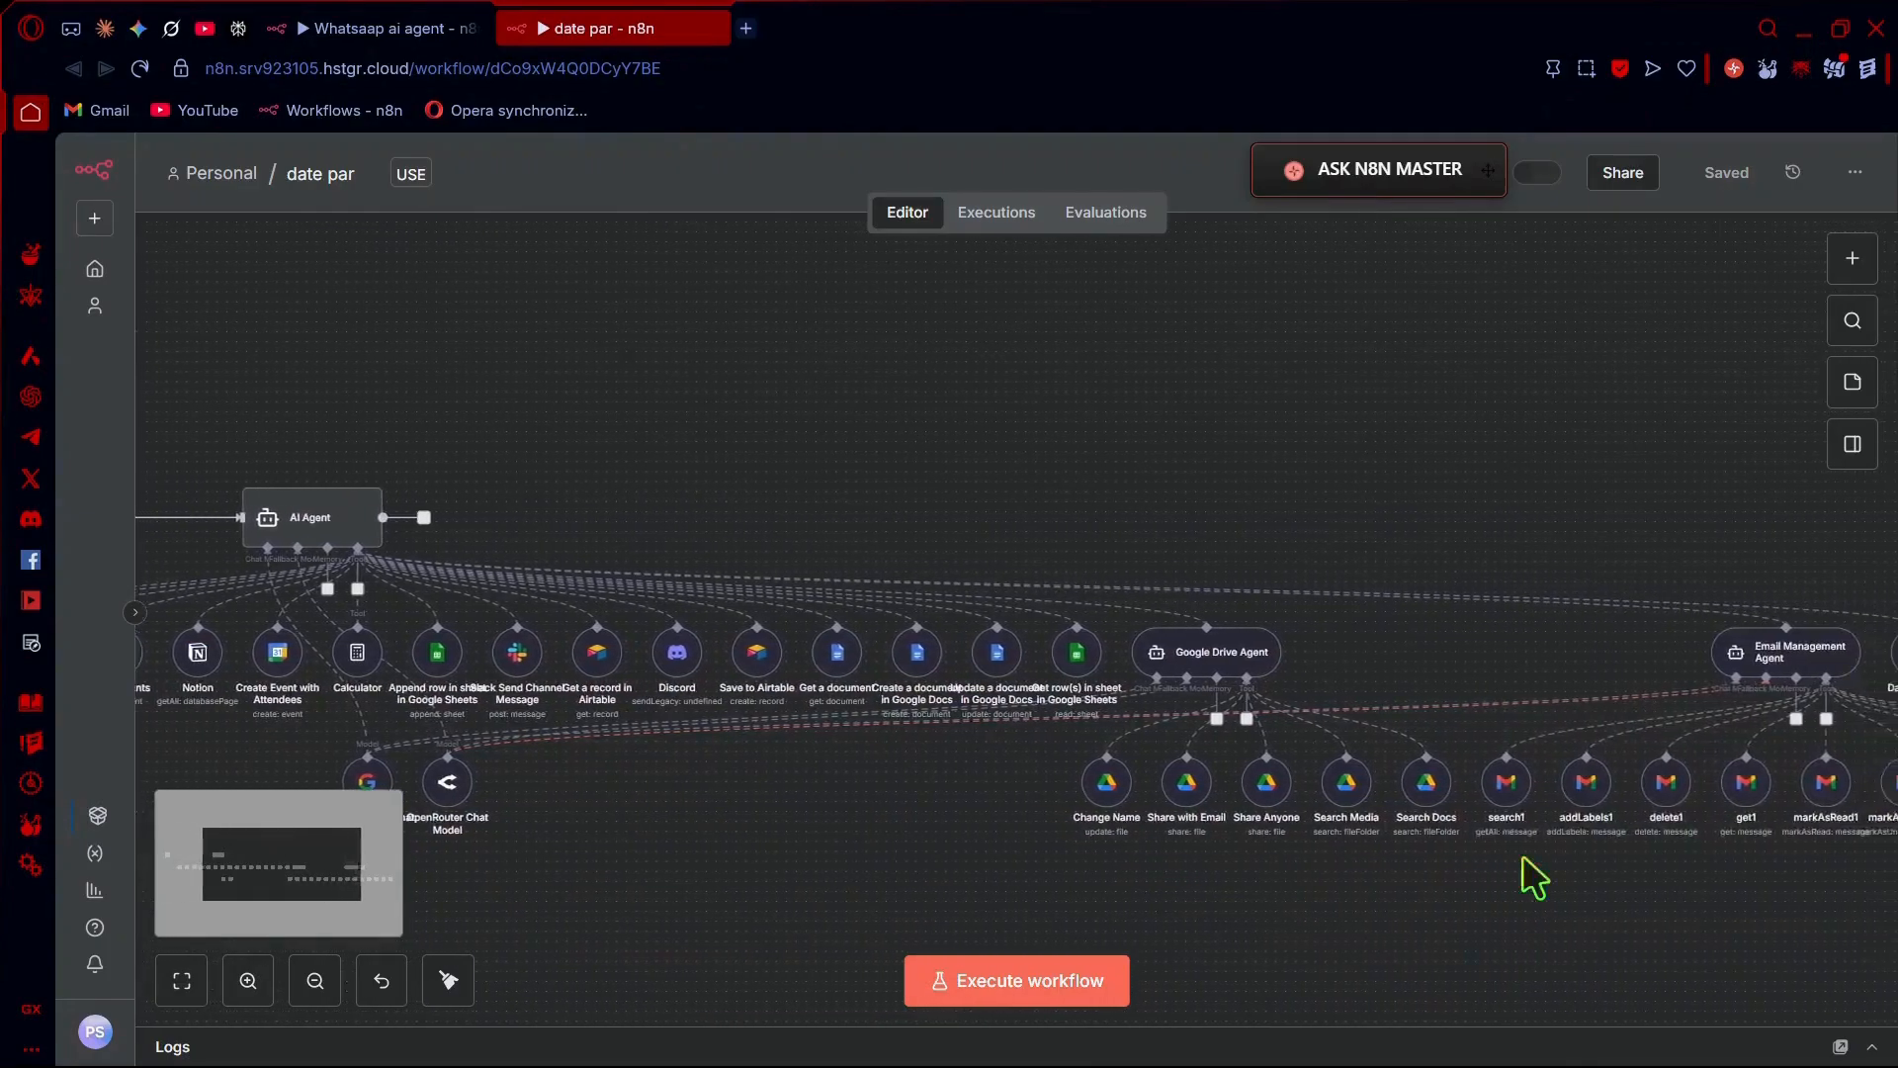
{"action": "scroll", "coordinate": [1535, 878], "scroll_direction": "right", "scroll_amount": 3}
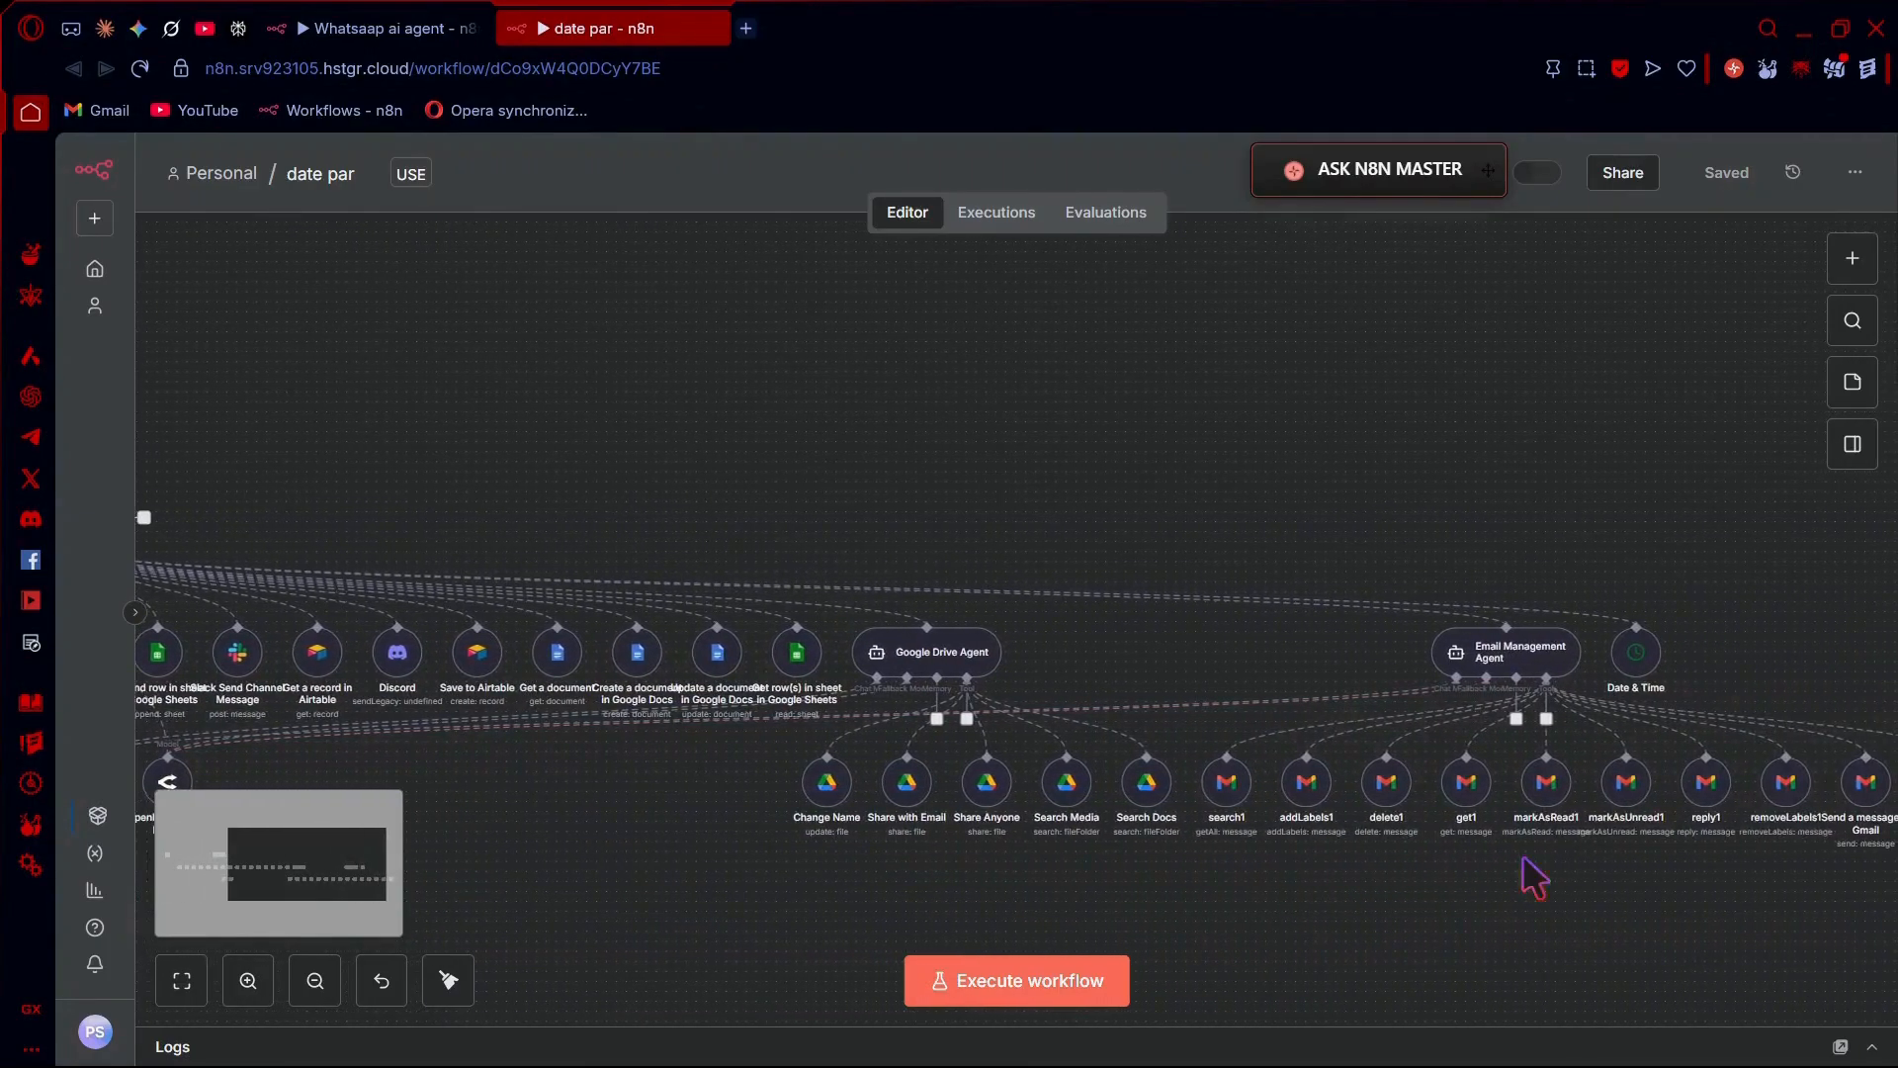
{"action": "scroll", "coordinate": [1535, 879], "scroll_direction": "left", "scroll_amount": 12}
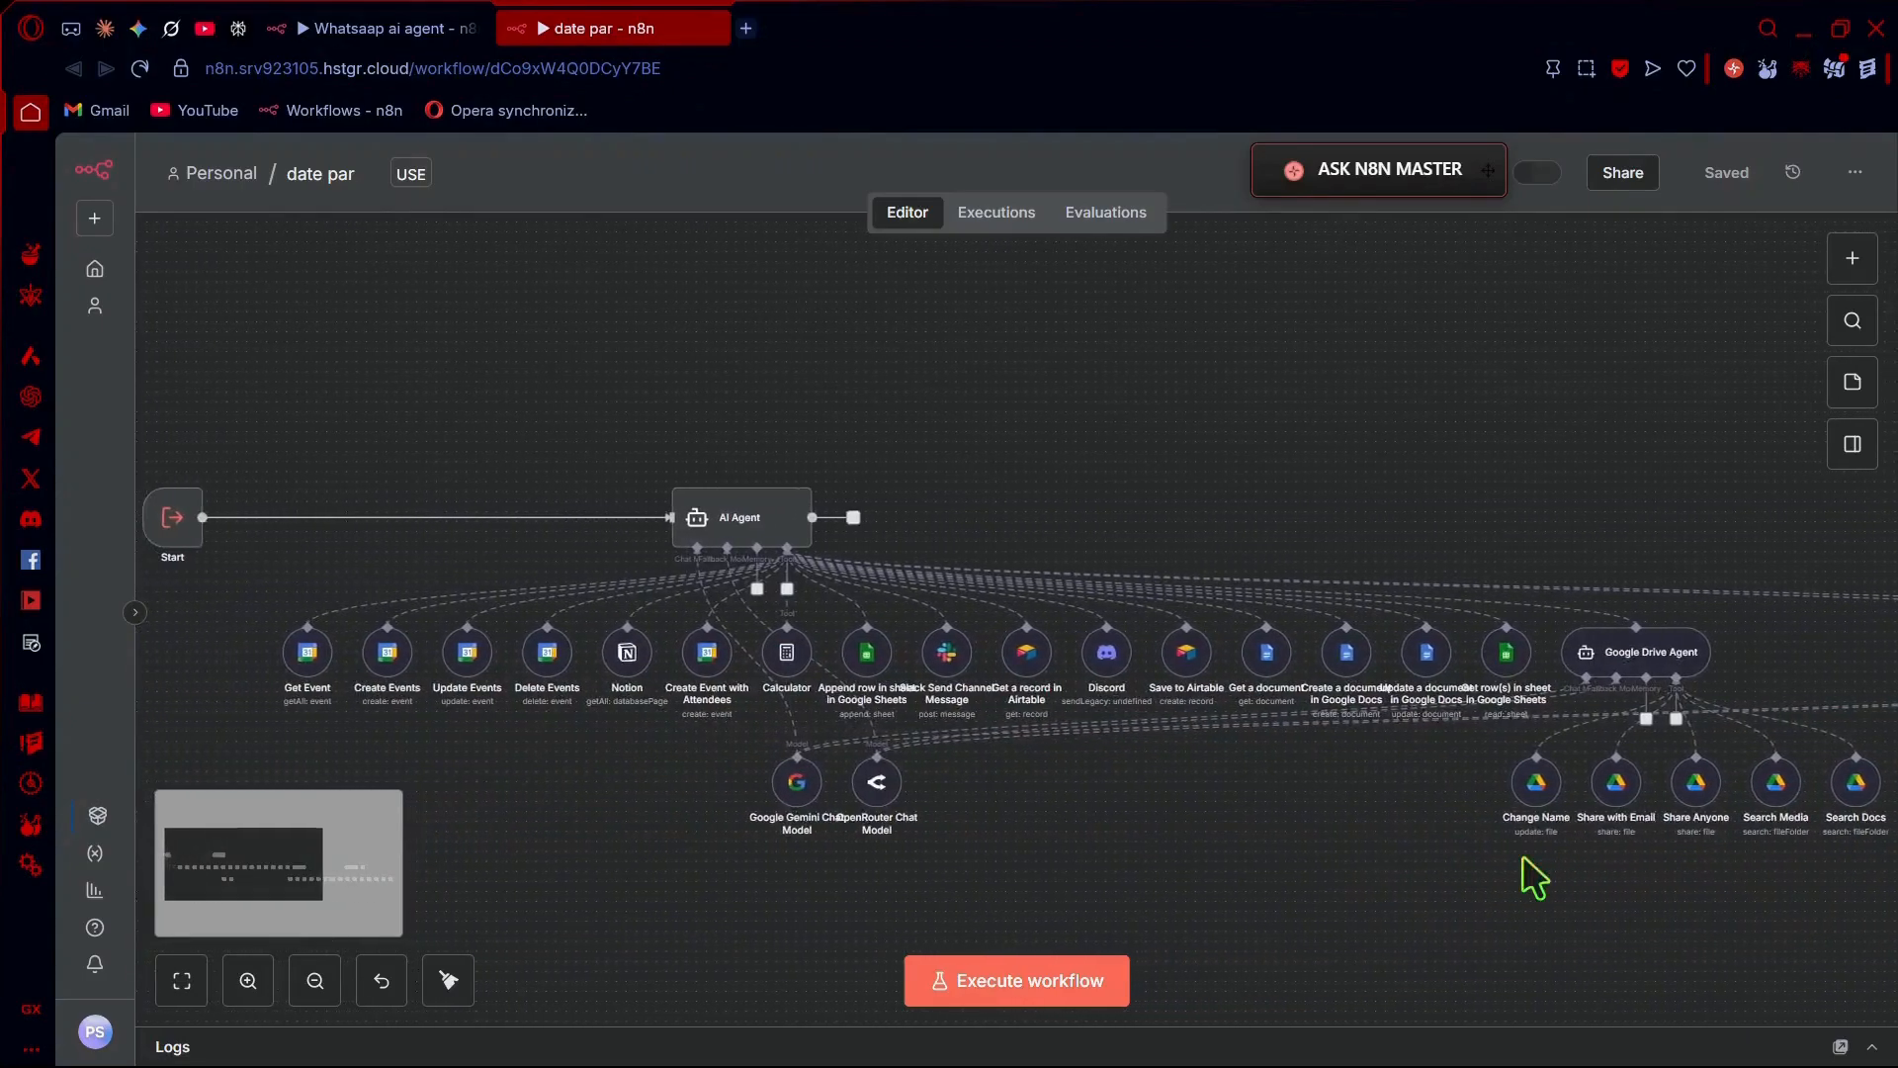
{"action": "scroll", "coordinate": [1536, 878], "scroll_direction": "right", "scroll_amount": 6}
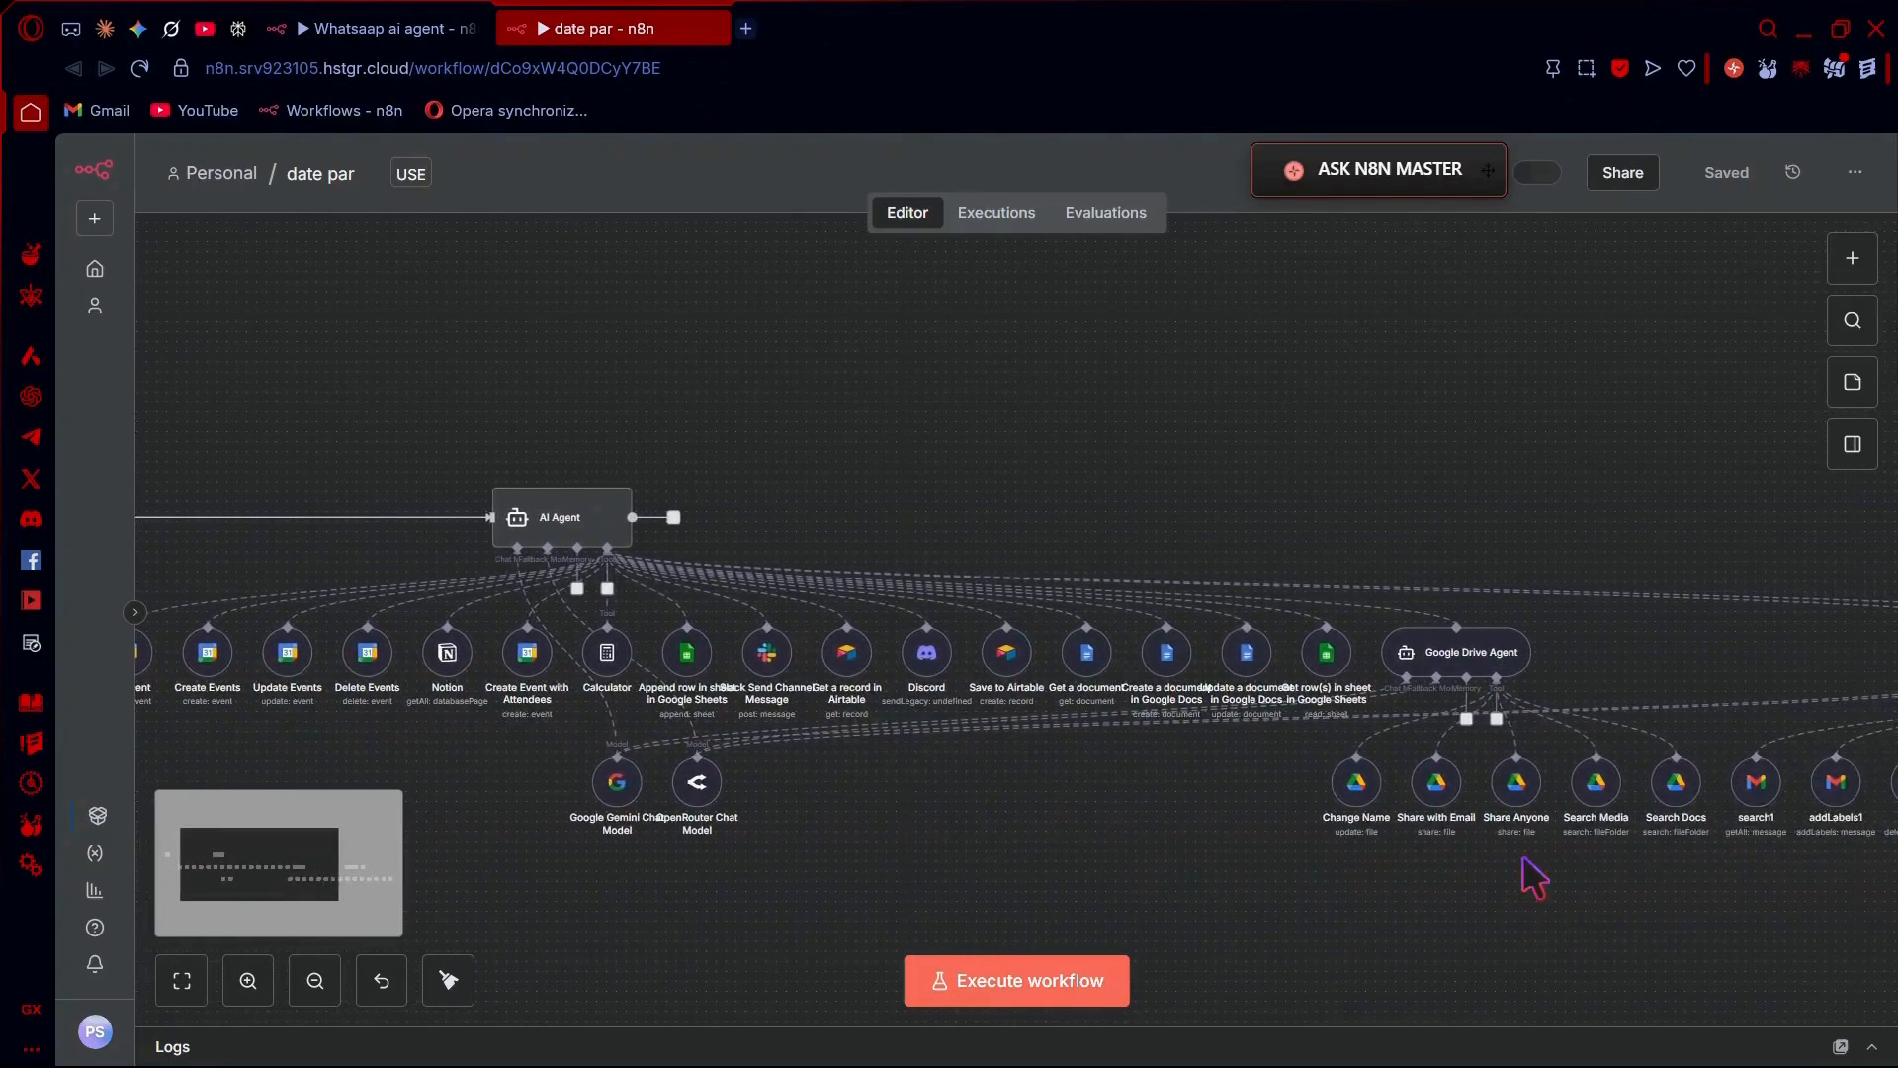
{"action": "scroll", "coordinate": [1536, 878], "scroll_direction": "left", "scroll_amount": 5}
Return to the Whatsaap ai agent canvas and review the brain's sub-agents from the Weather and News Agent to the Travel Agent
{"action": "left_click", "coordinate": [435, 28]}
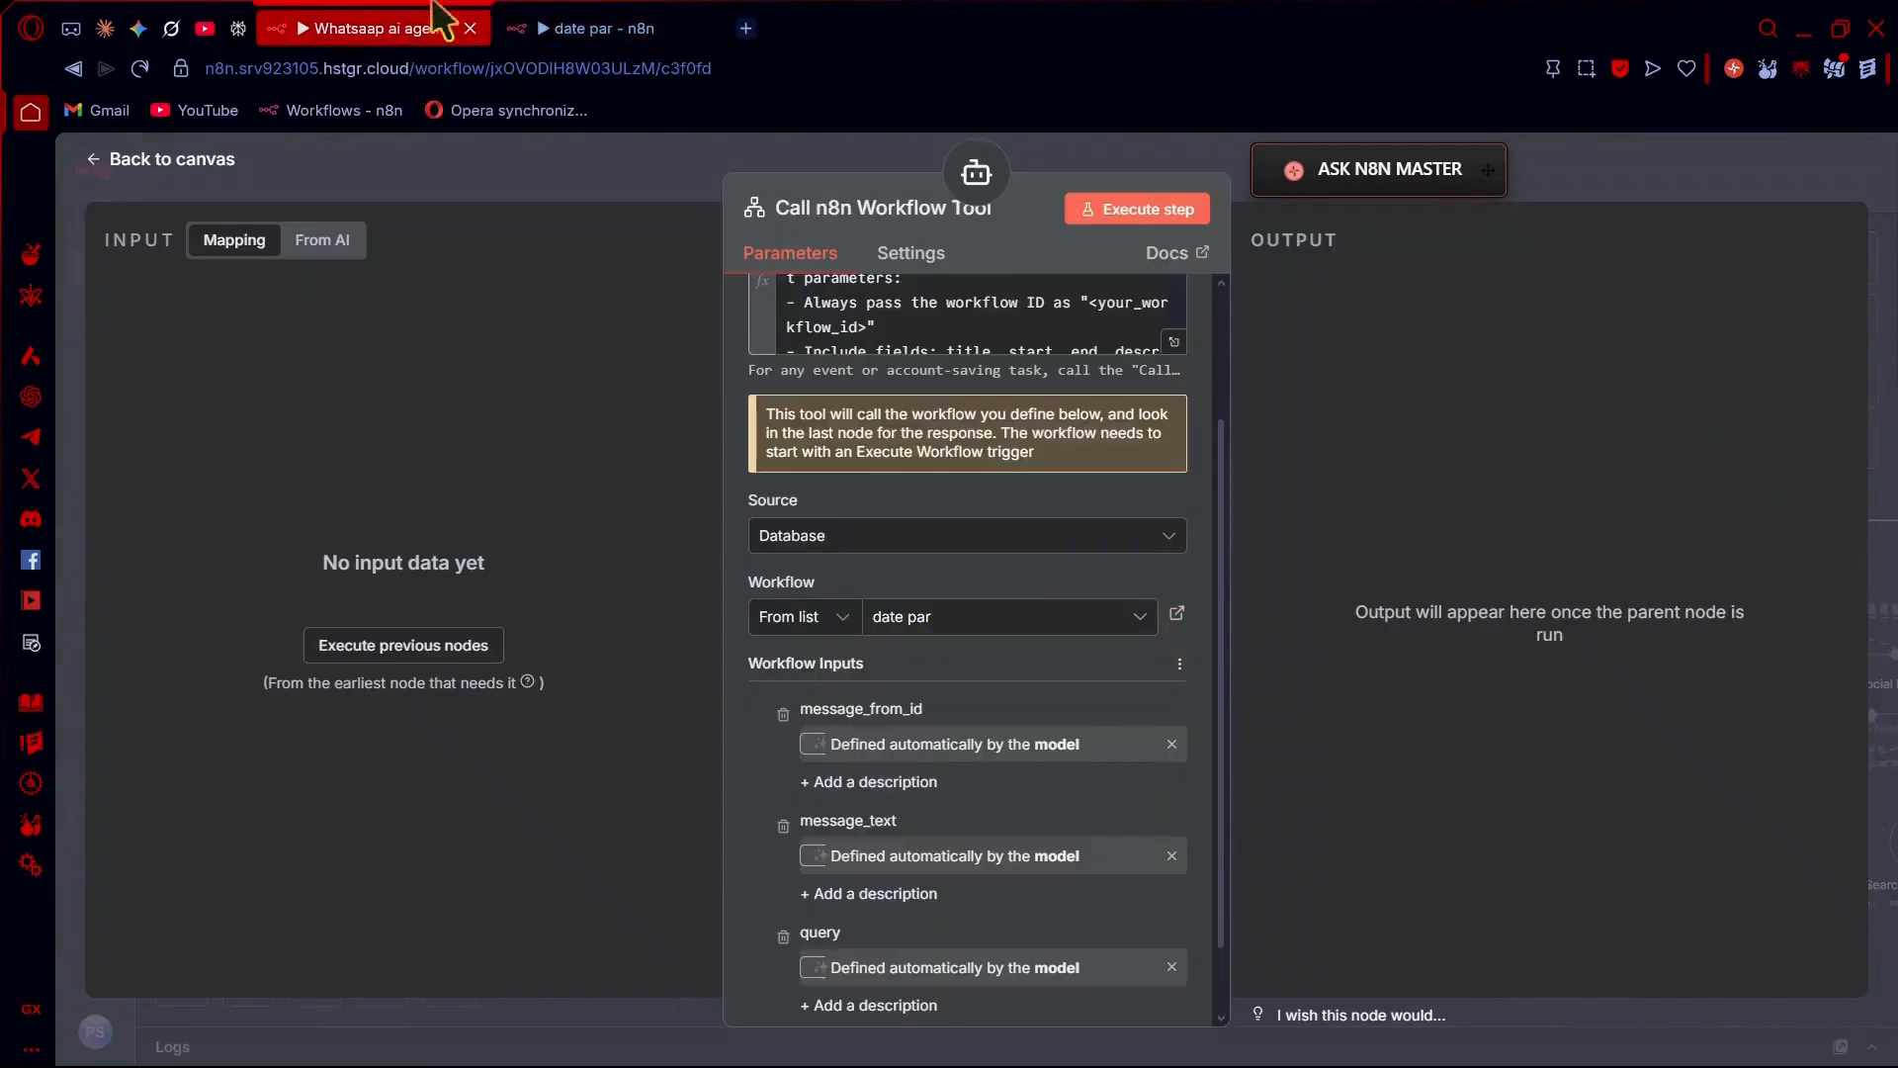
{"action": "left_click", "coordinate": [167, 170]}
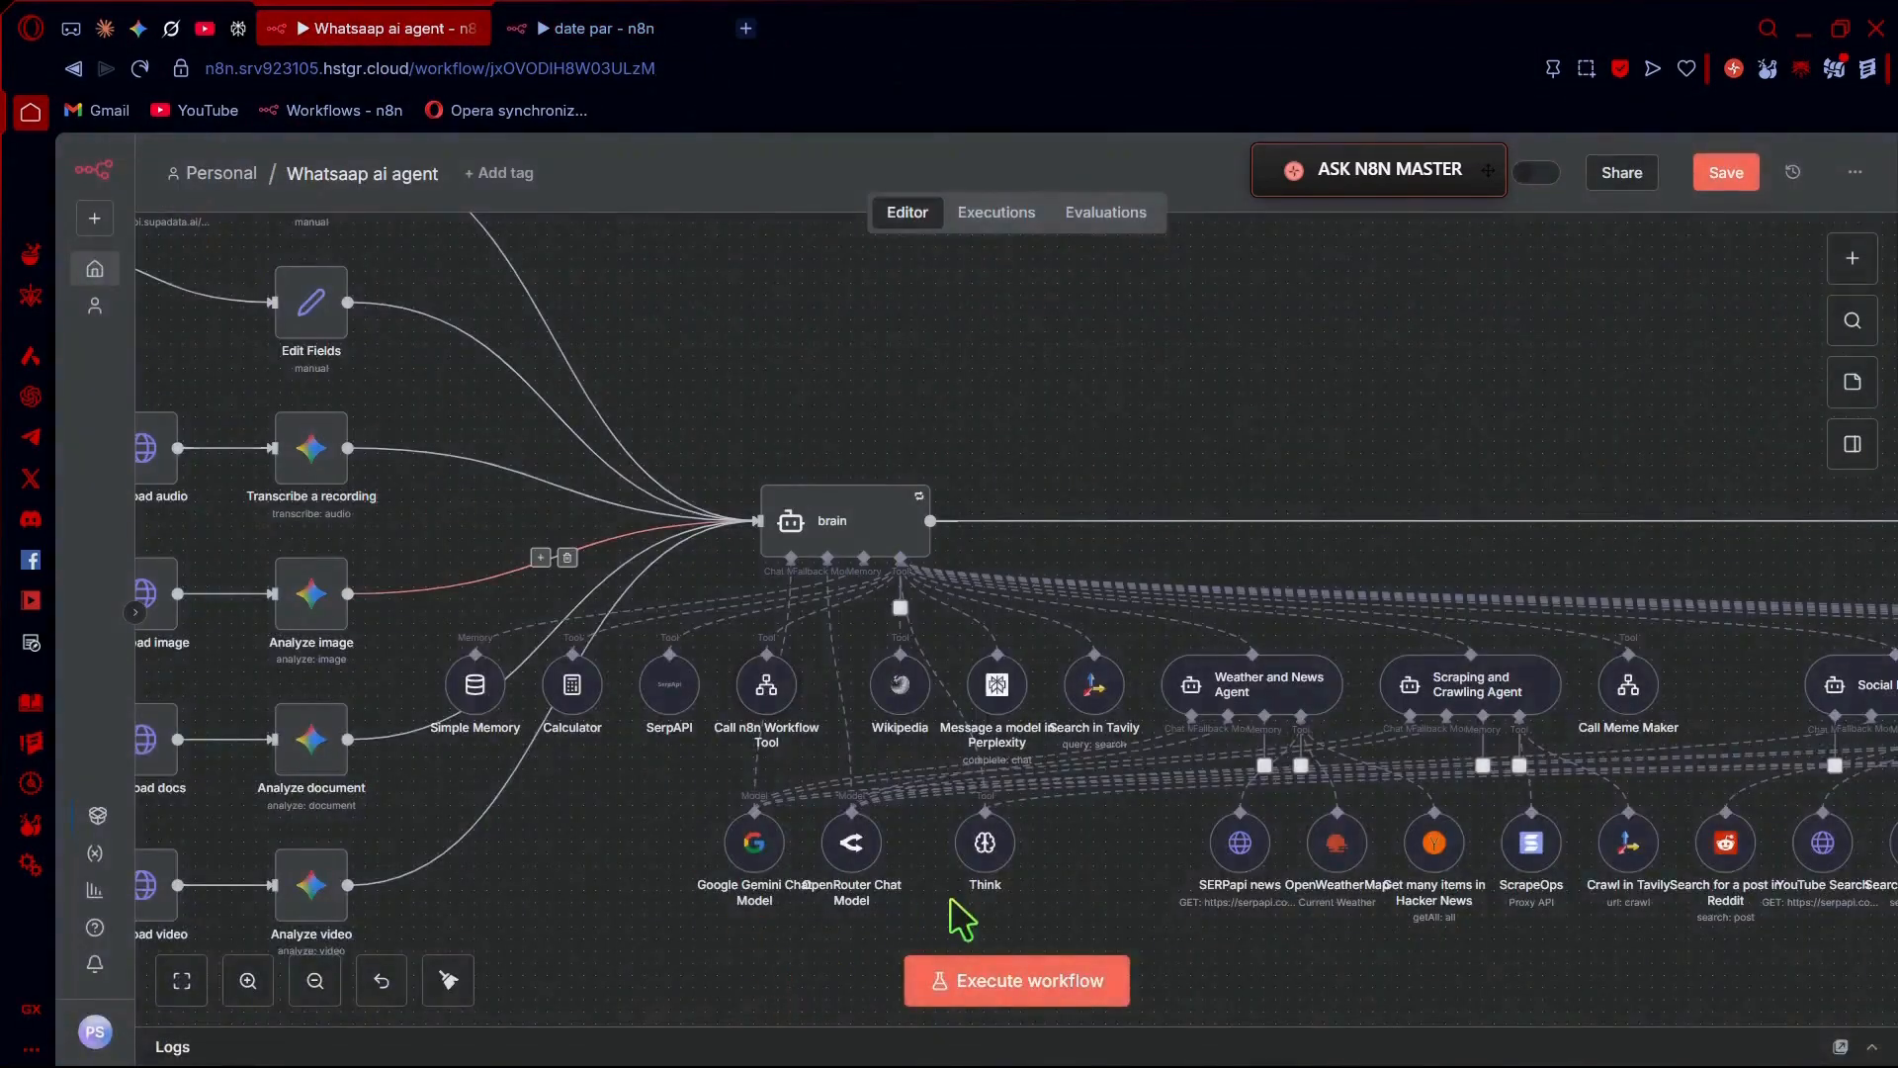
{"action": "scroll", "coordinate": [966, 911], "scroll_direction": "right", "scroll_amount": 5}
{"action": "scroll", "coordinate": [967, 919], "scroll_direction": "right", "scroll_amount": 2}
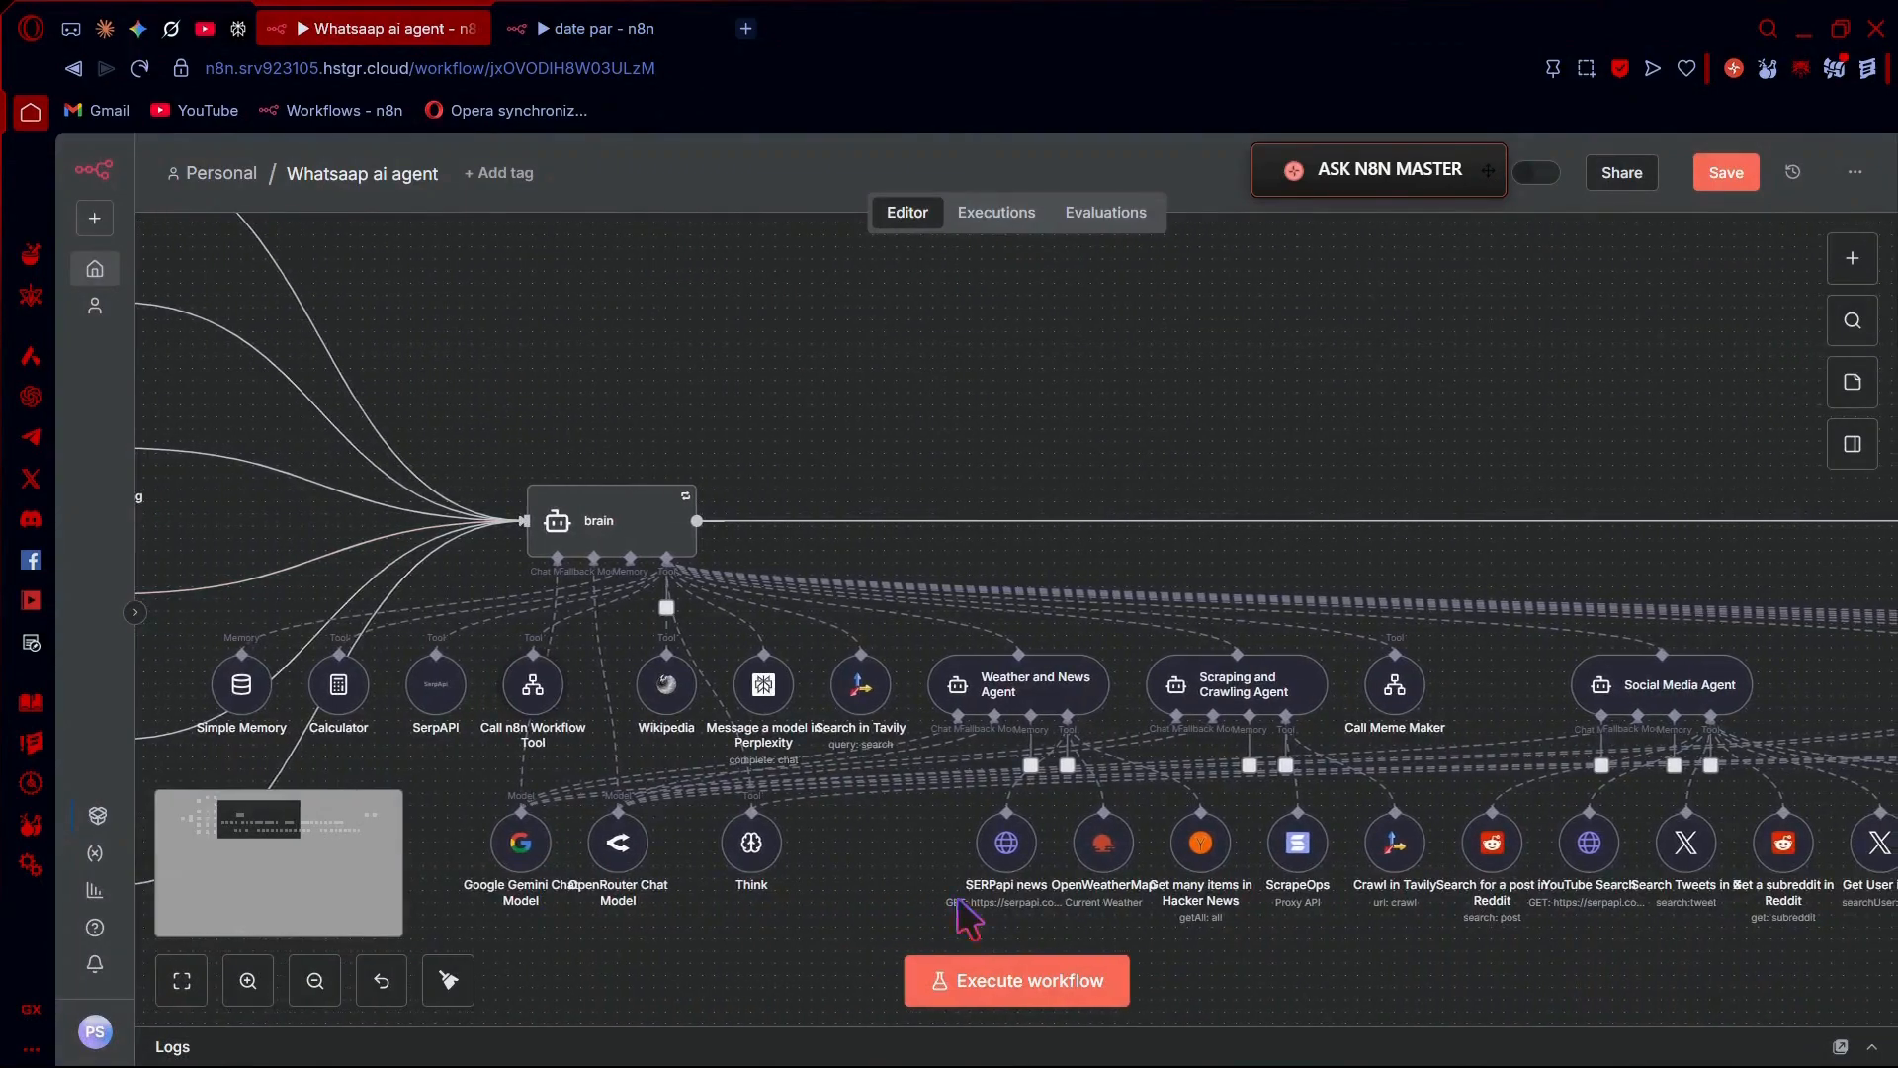
{"action": "scroll", "coordinate": [967, 920], "scroll_direction": "right", "scroll_amount": 1}
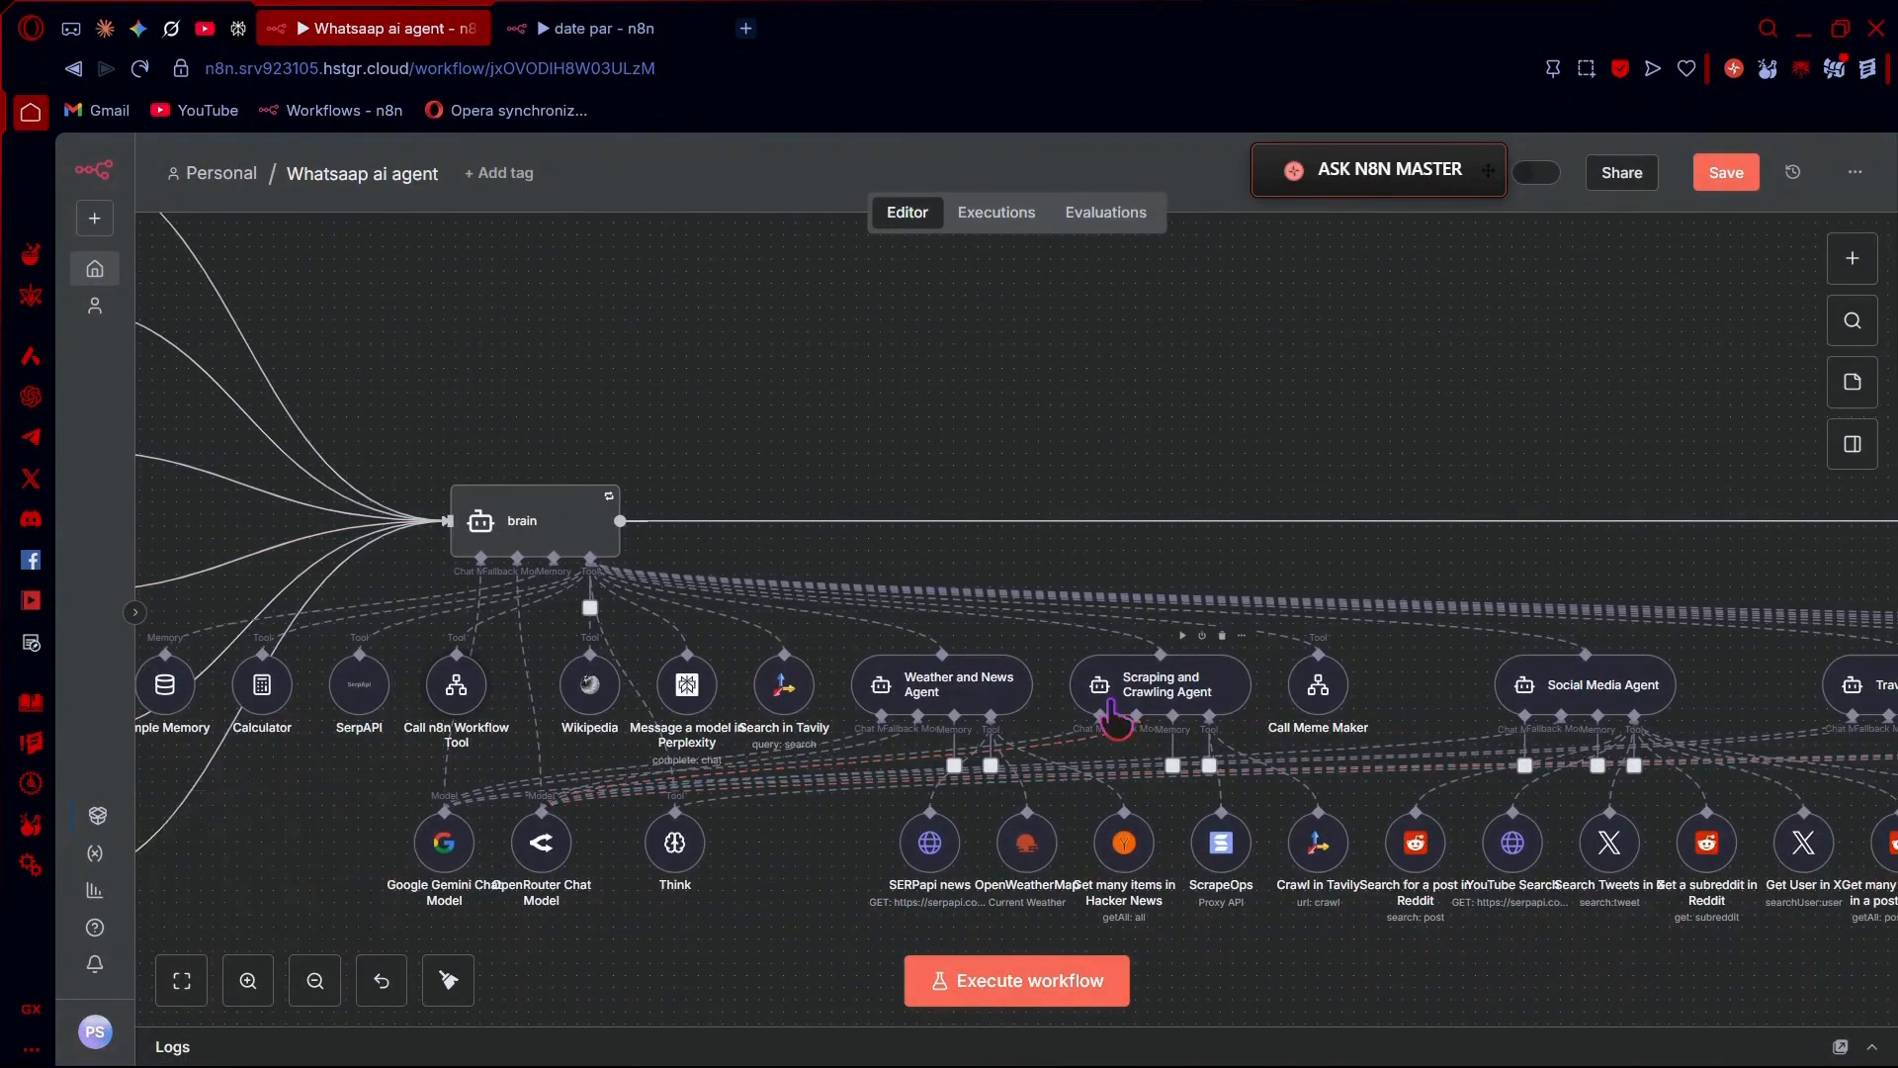
{"action": "scroll", "coordinate": [1122, 714], "scroll_direction": "right", "scroll_amount": 3}
{"action": "scroll", "coordinate": [1383, 714], "scroll_direction": "right", "scroll_amount": 2}
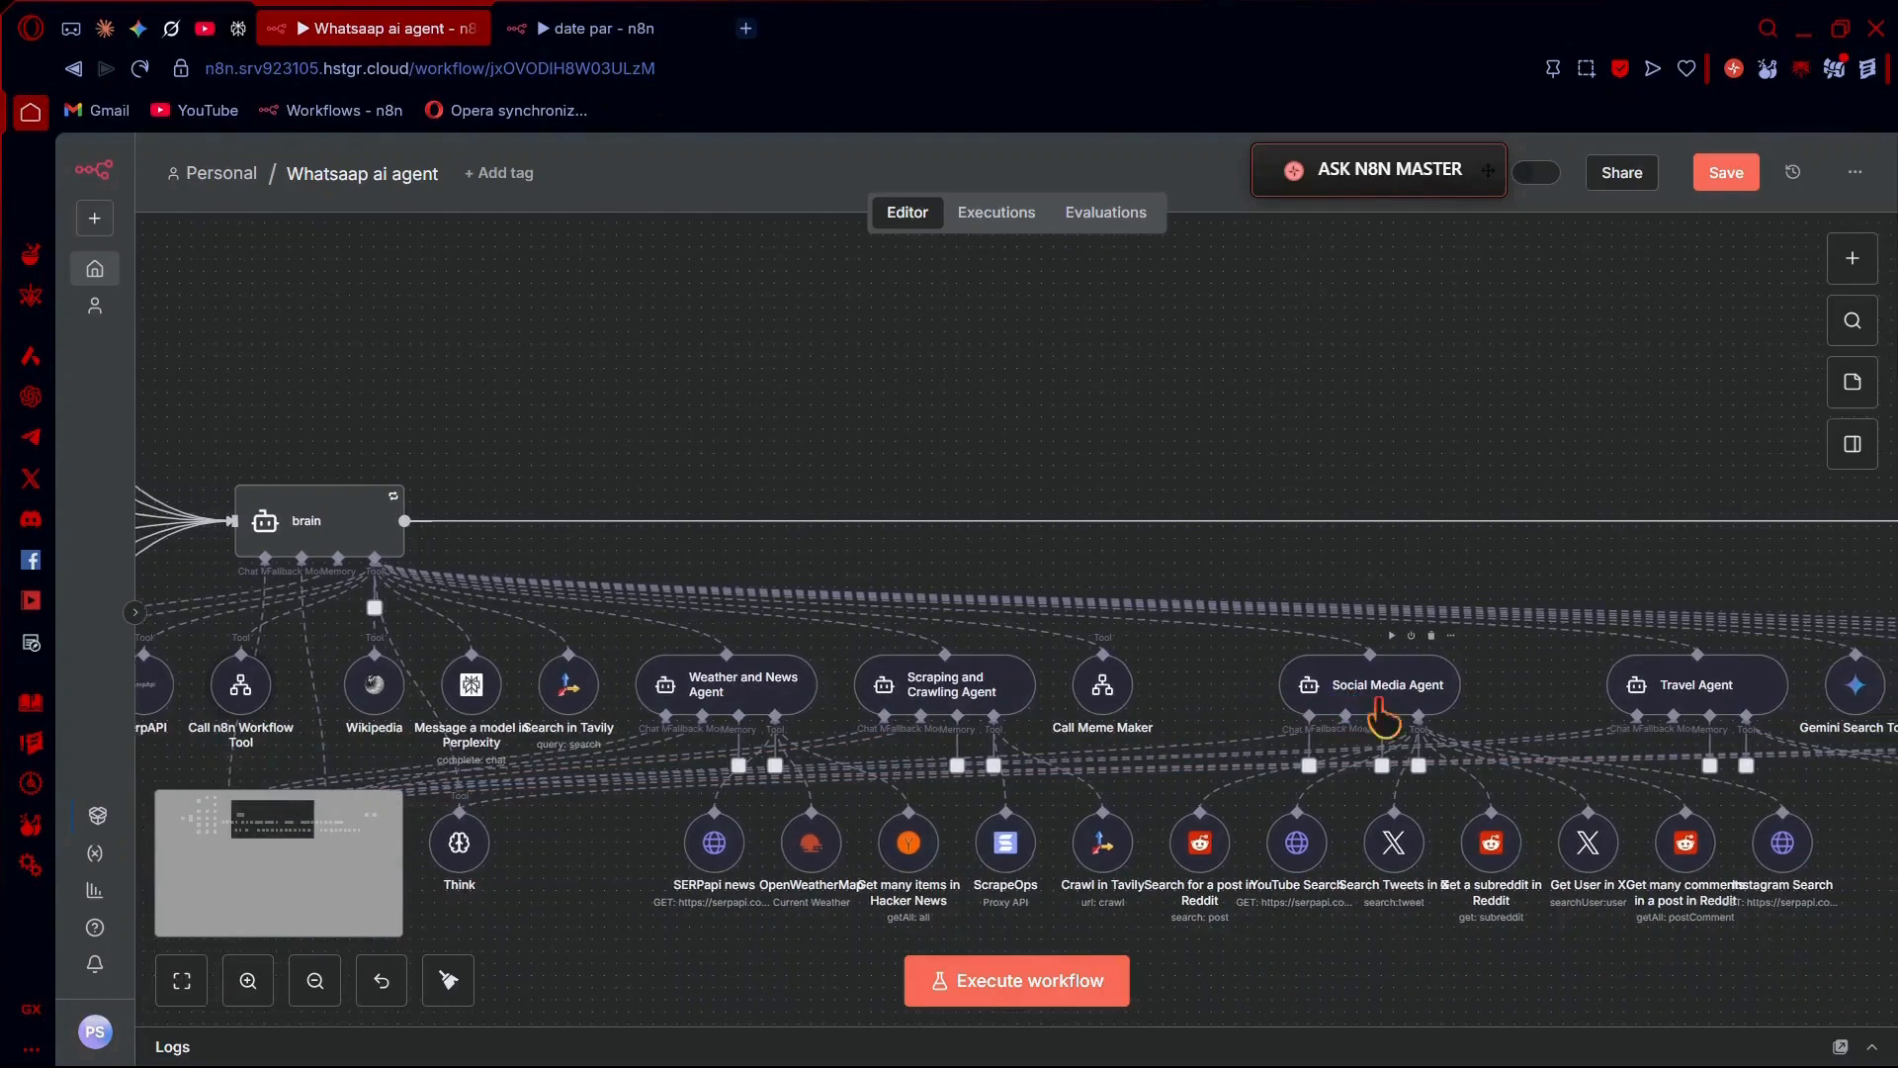
{"action": "scroll", "coordinate": [1364, 707], "scroll_direction": "right", "scroll_amount": 4}
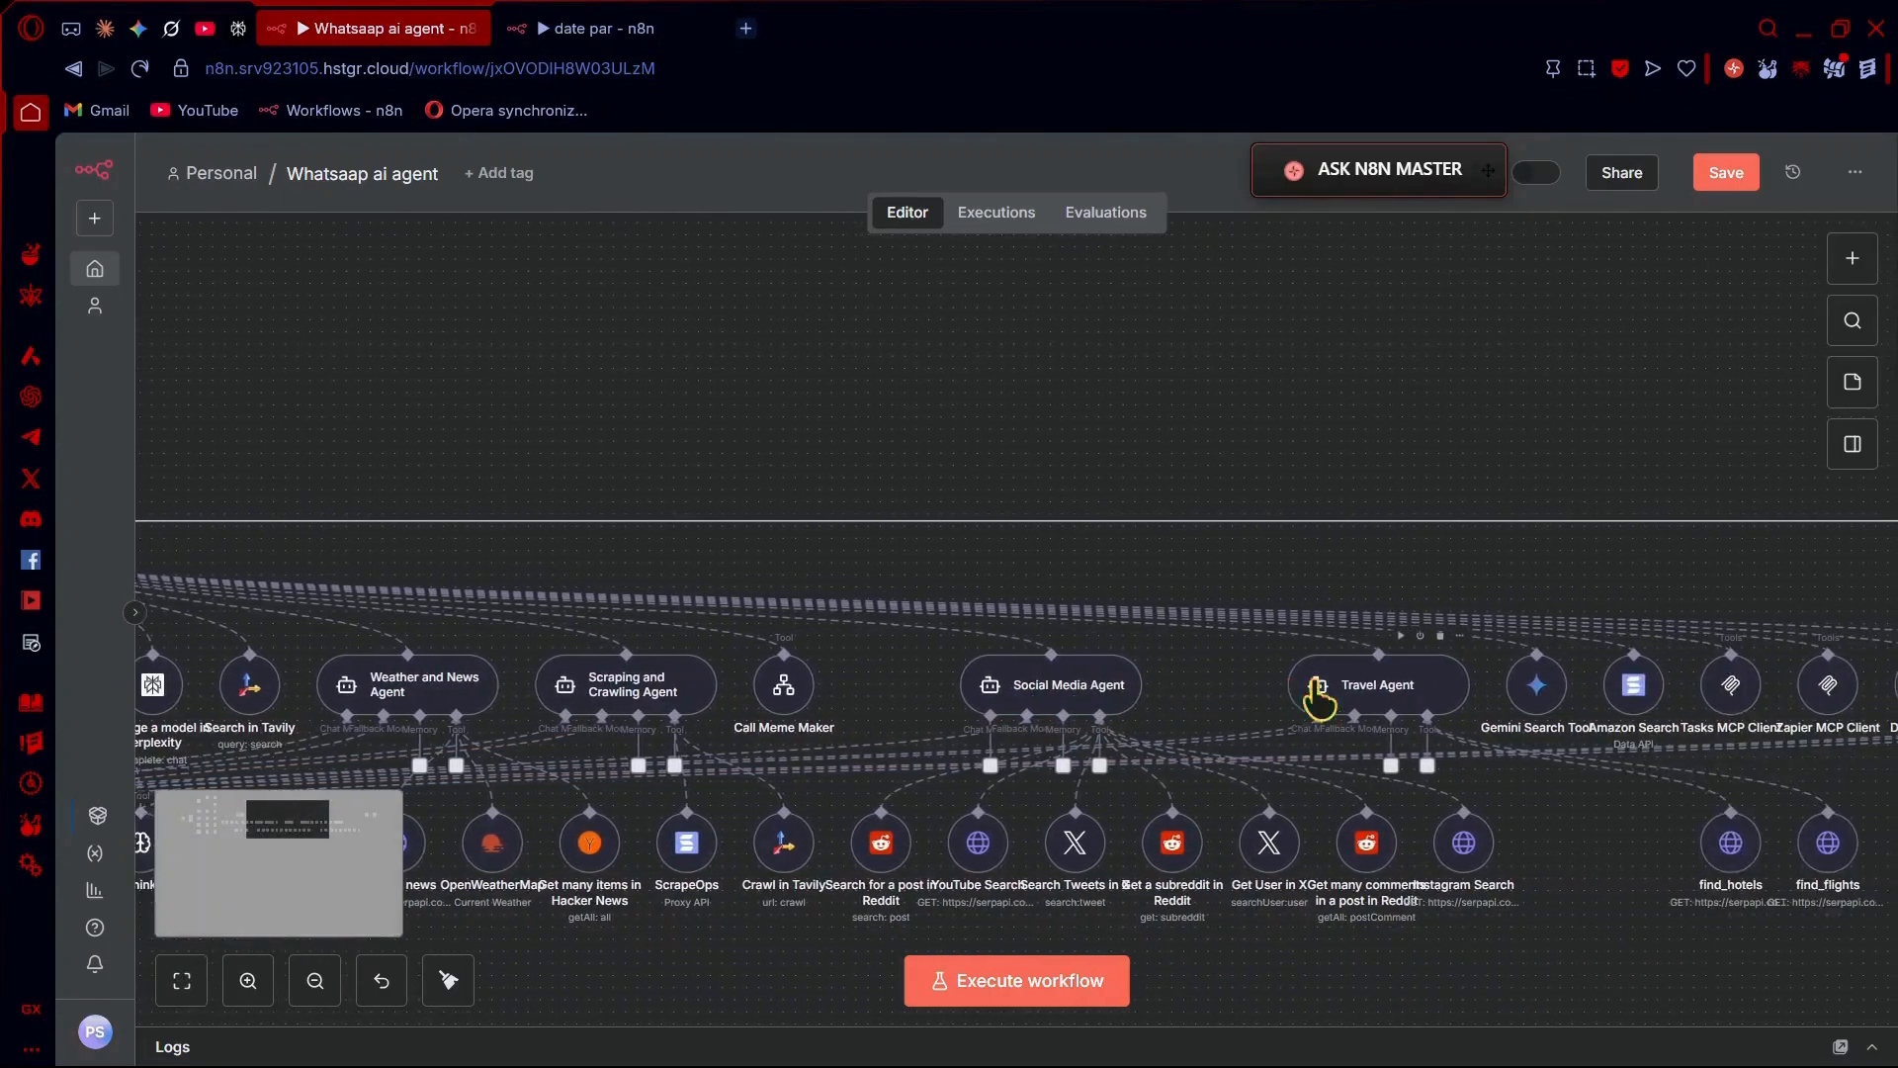
{"action": "scroll", "coordinate": [1397, 712], "scroll_direction": "right", "scroll_amount": 2}
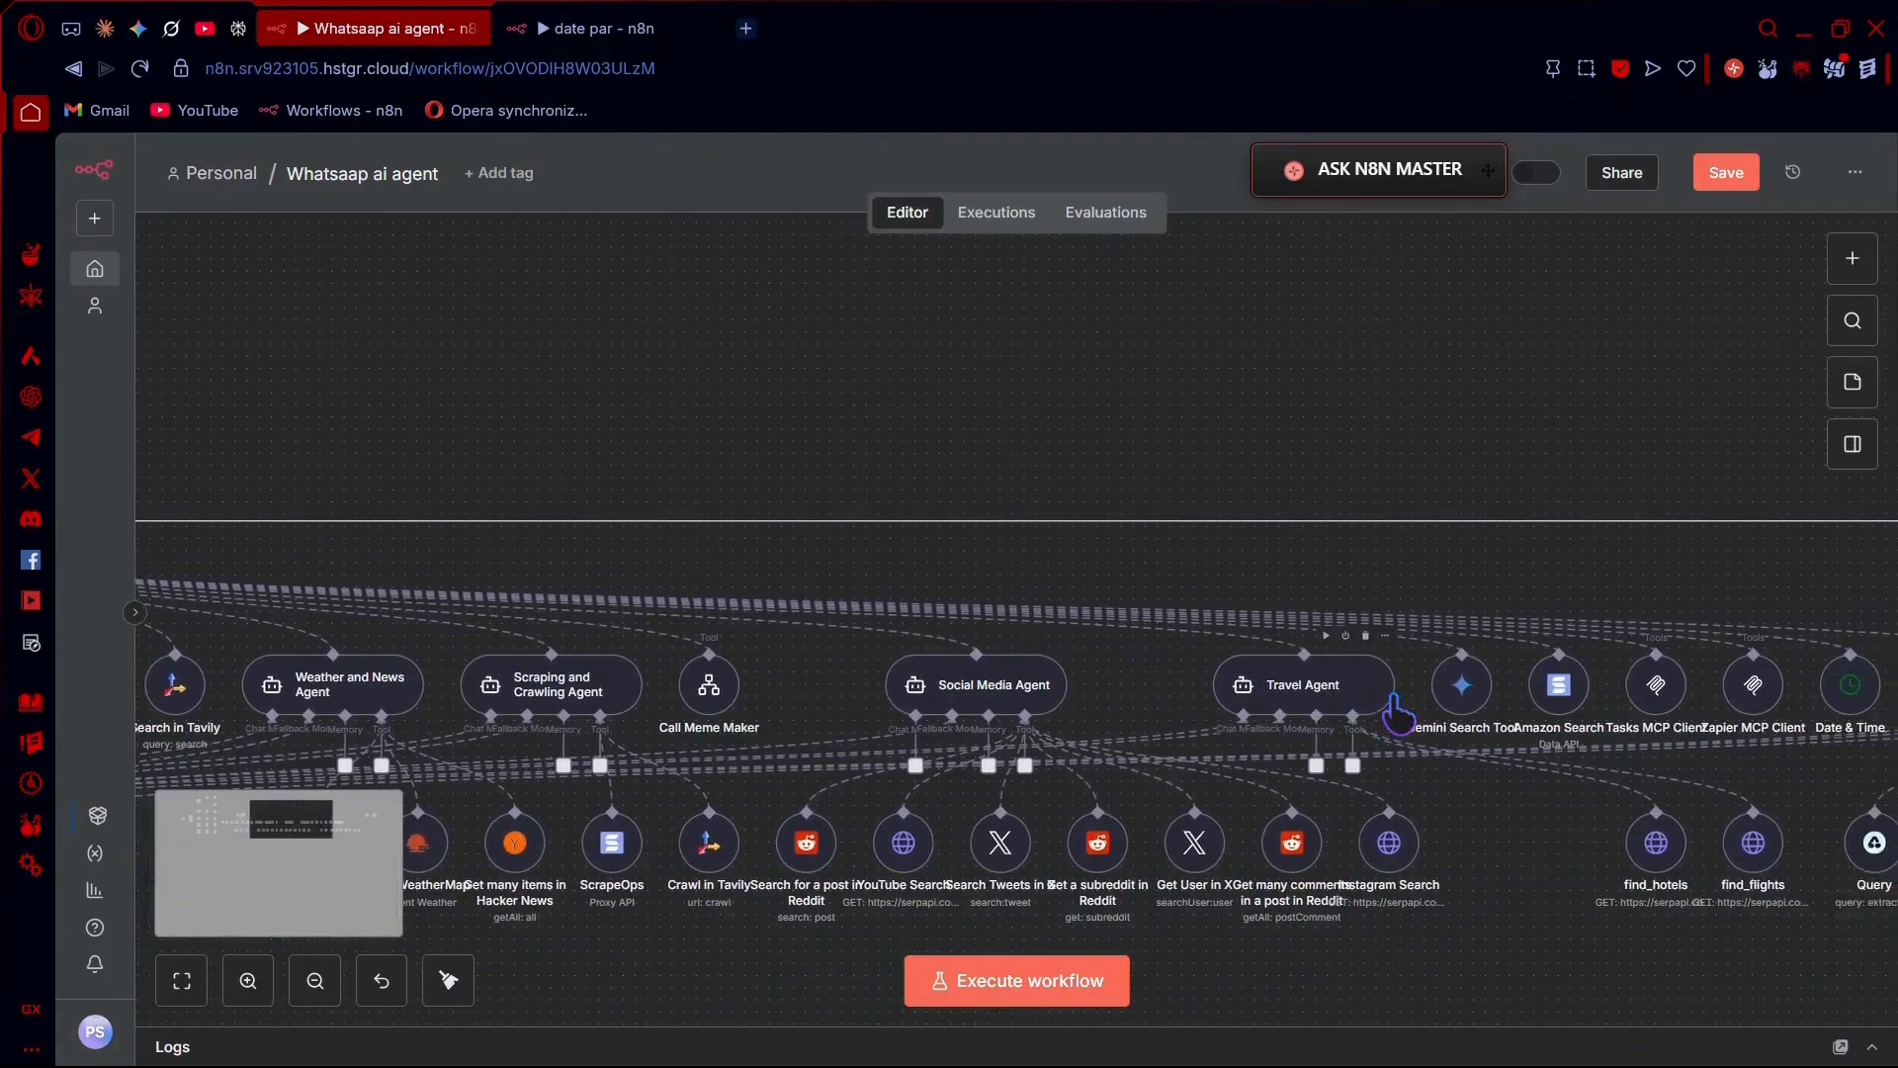
Review the brain agent's tools following the Travel Agent: Gemini Search Tool, Amazon Search, Tasks MCP Client and Zapier MCP Client
{"action": "scroll", "coordinate": [1459, 720], "scroll_direction": "right", "scroll_amount": 1}
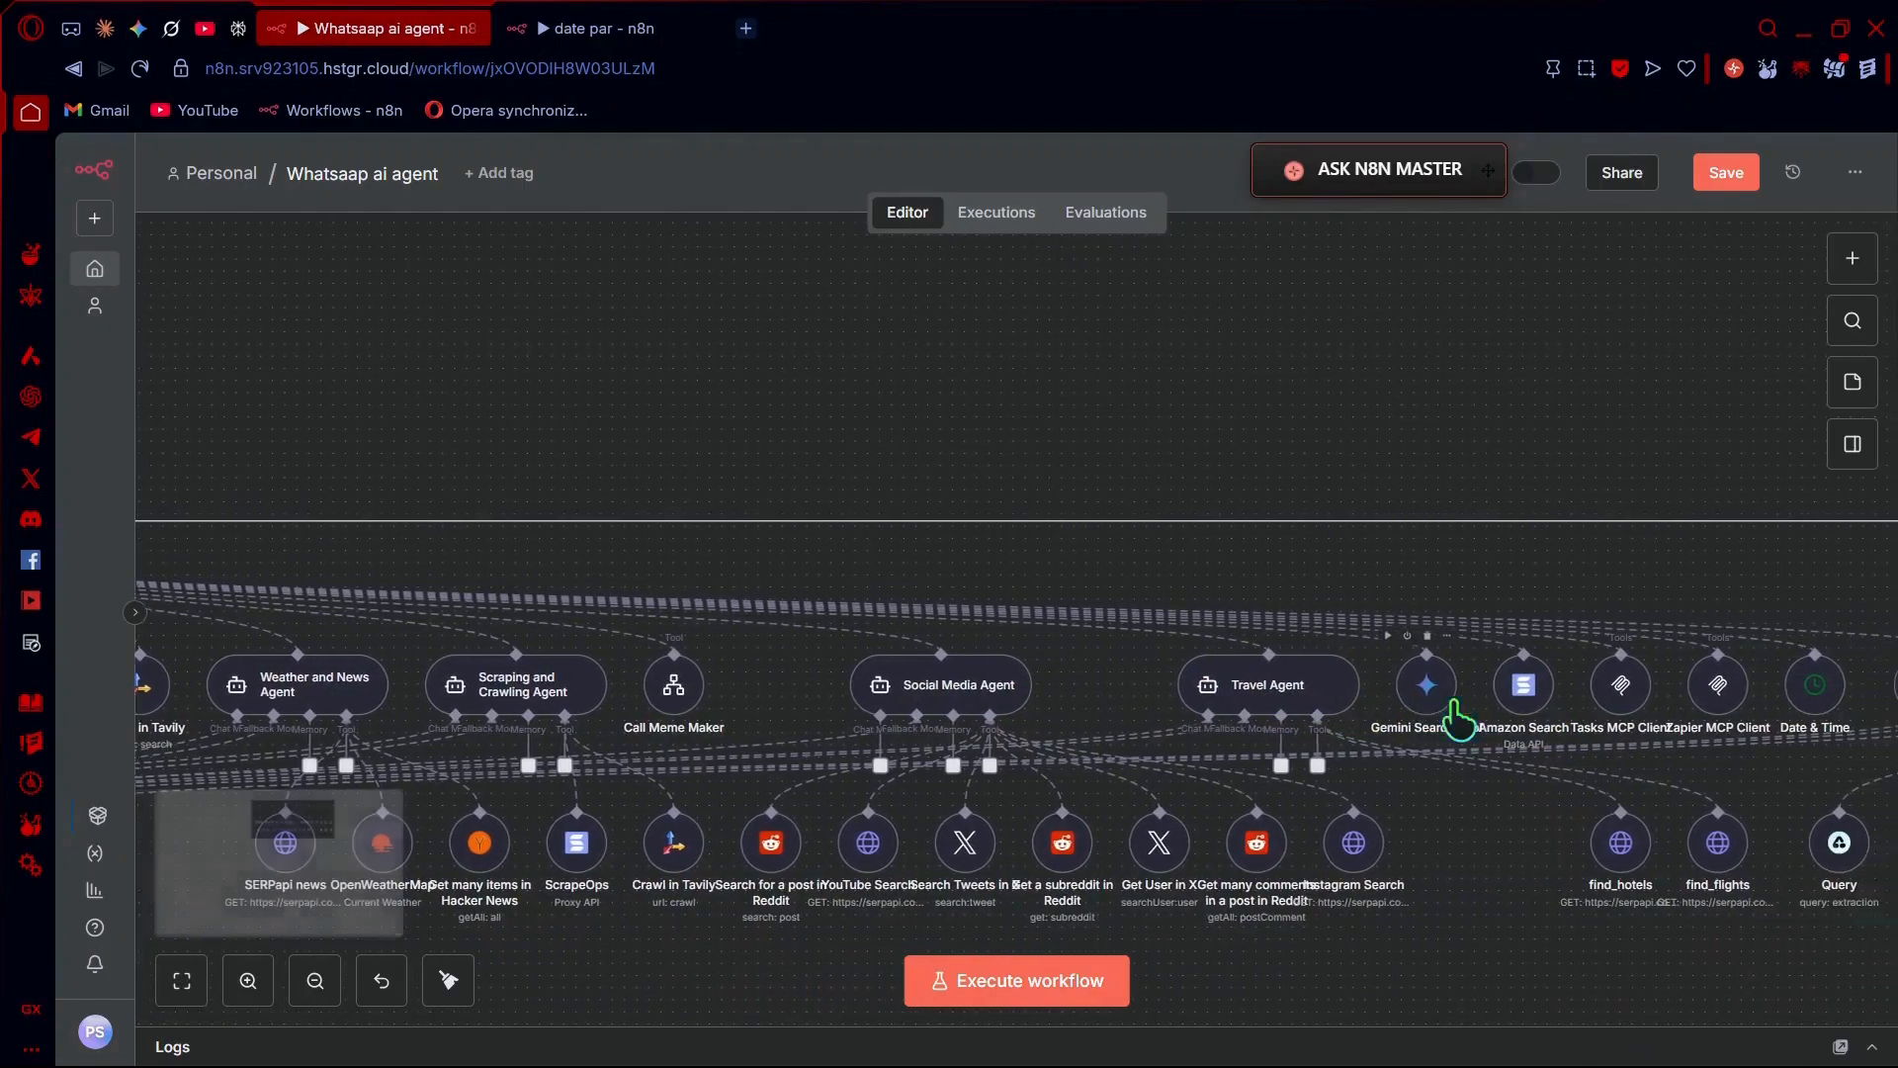
{"action": "scroll", "coordinate": [1457, 720], "scroll_direction": "right", "scroll_amount": 2}
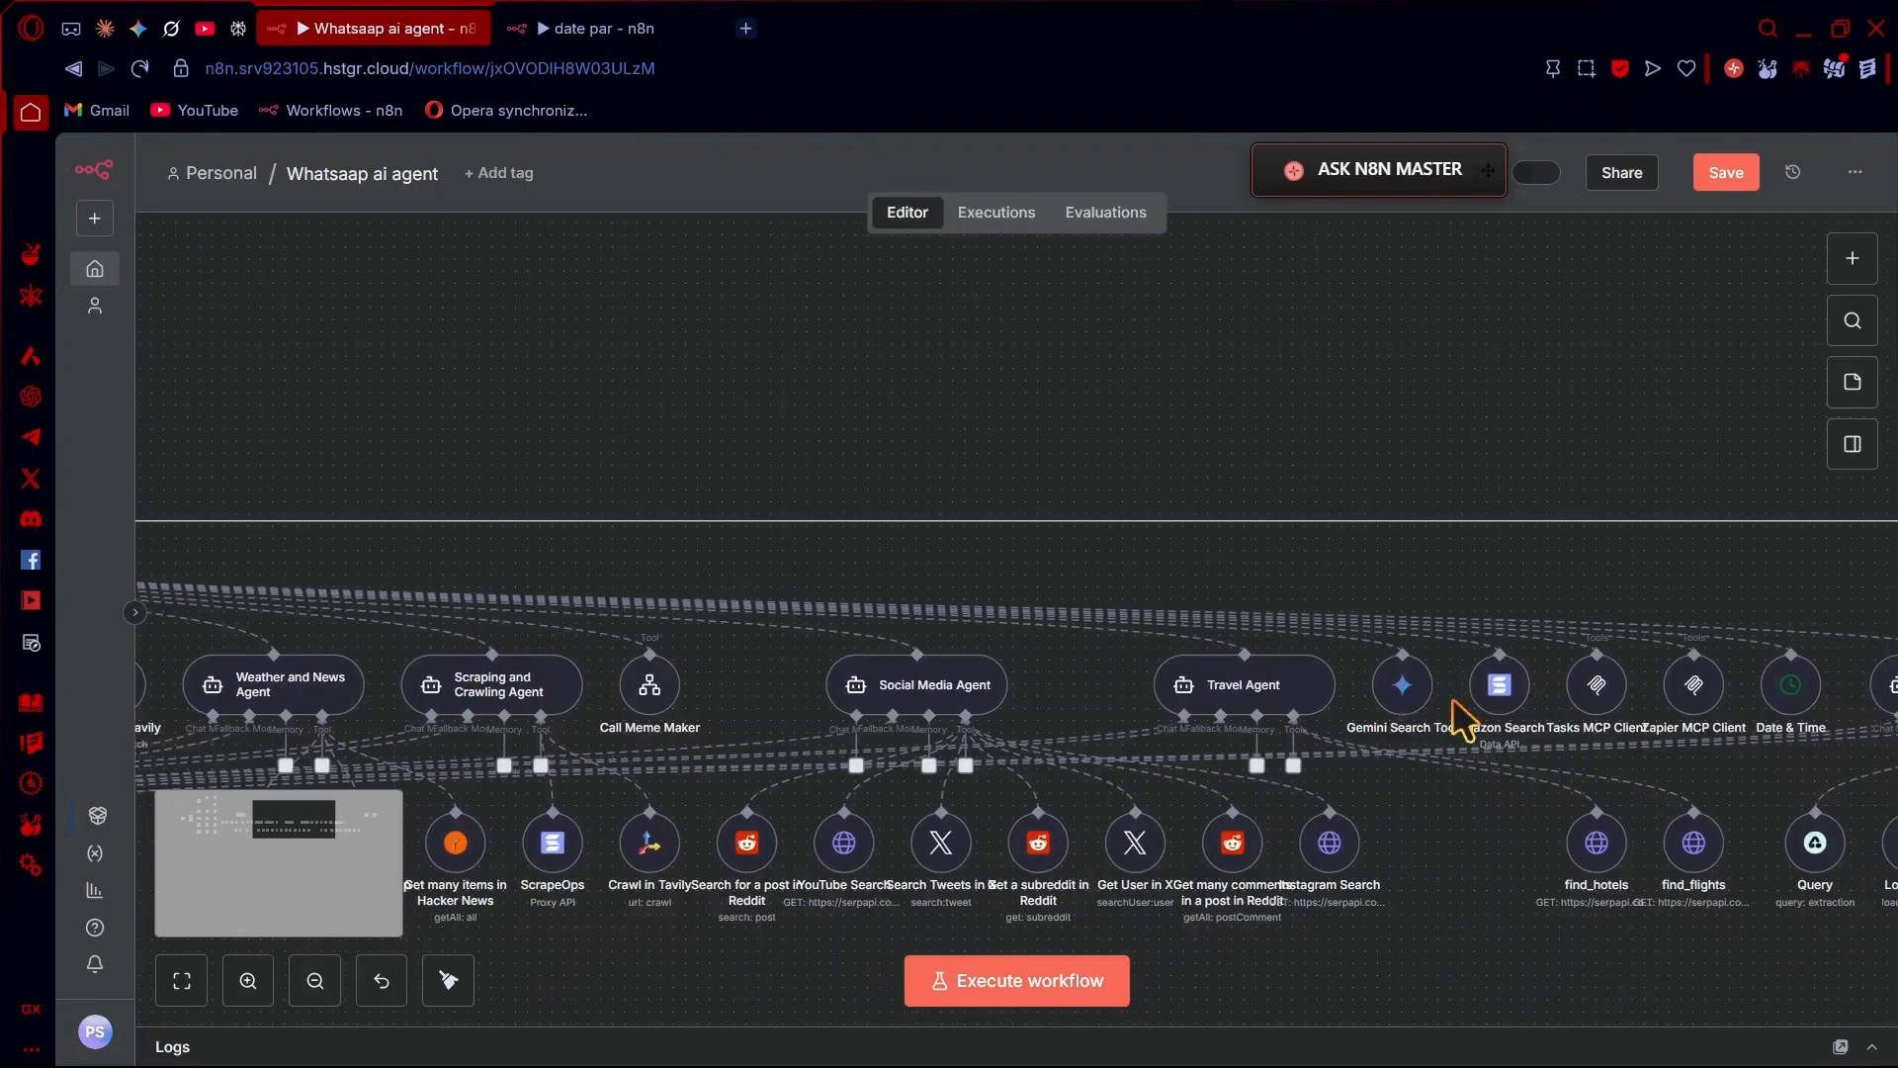
{"action": "scroll", "coordinate": [1503, 711], "scroll_direction": "right", "scroll_amount": 2}
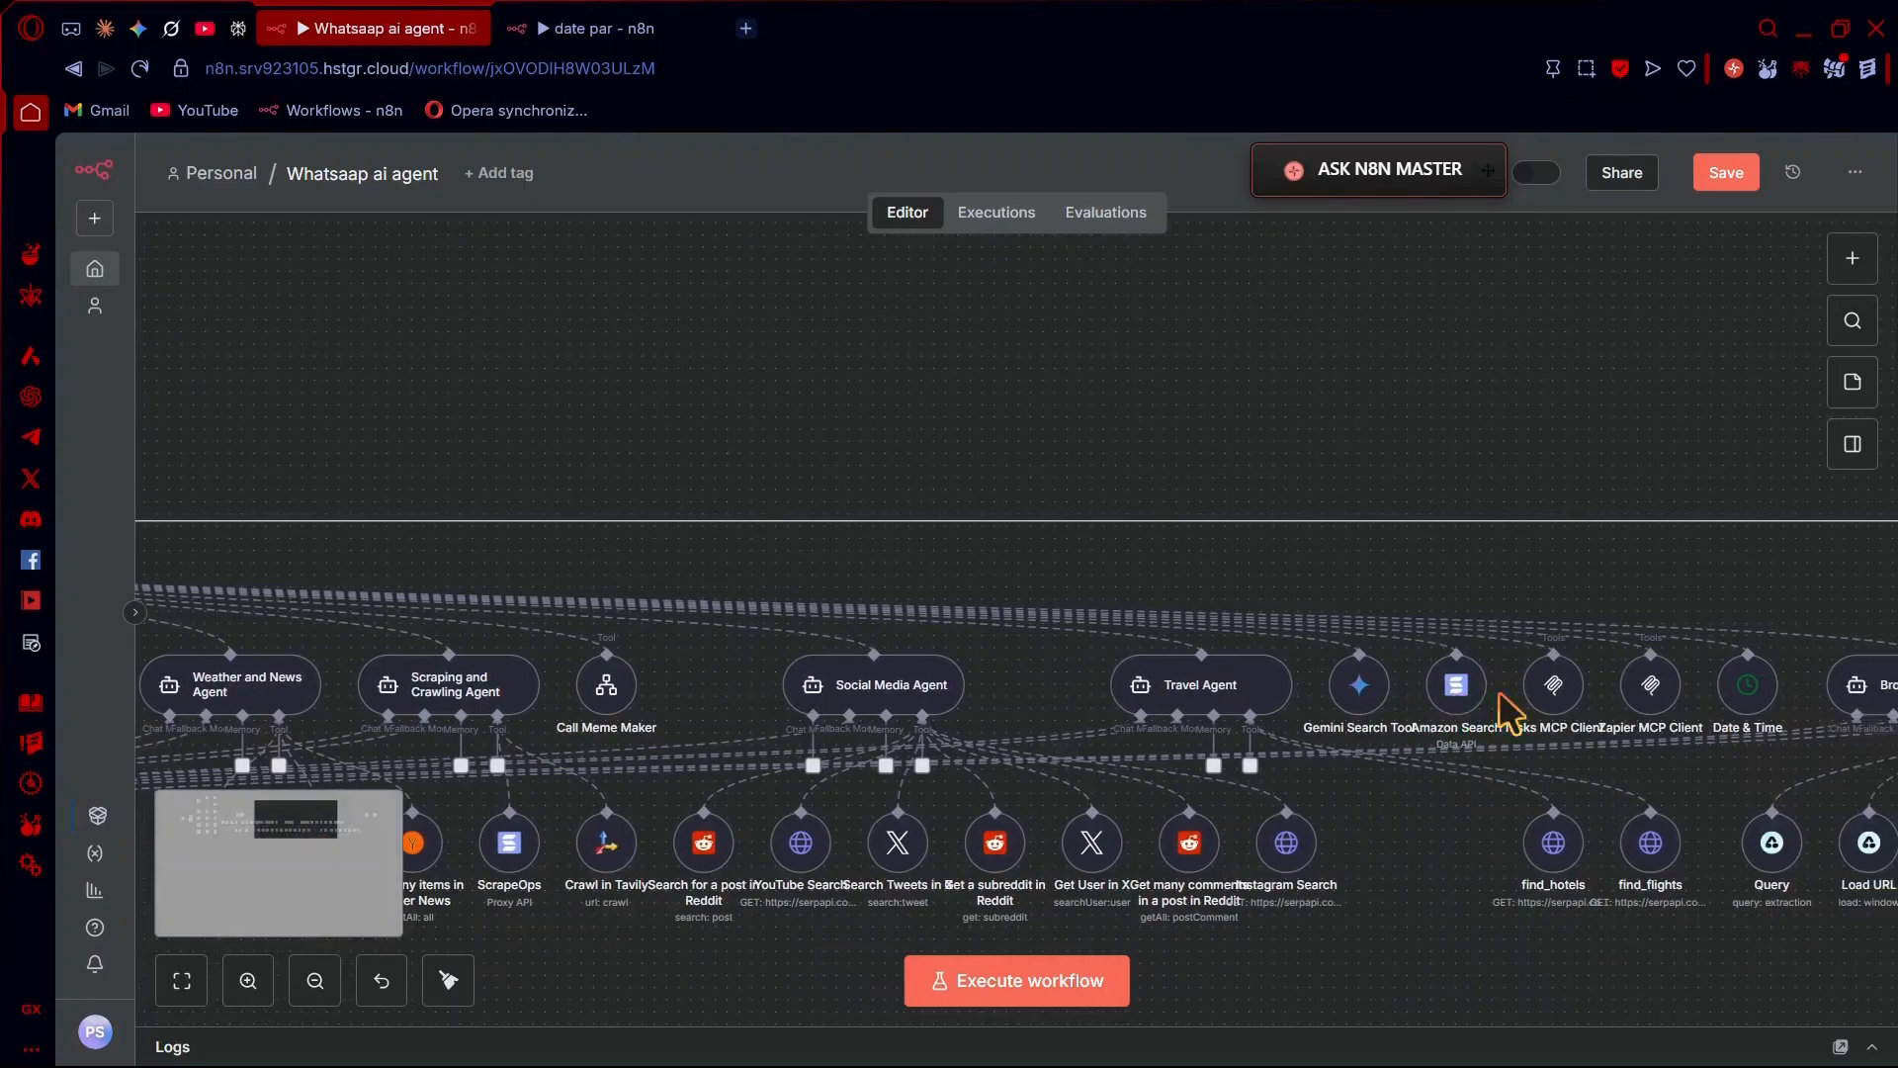
{"action": "scroll", "coordinate": [1548, 708], "scroll_direction": "right", "scroll_amount": 2}
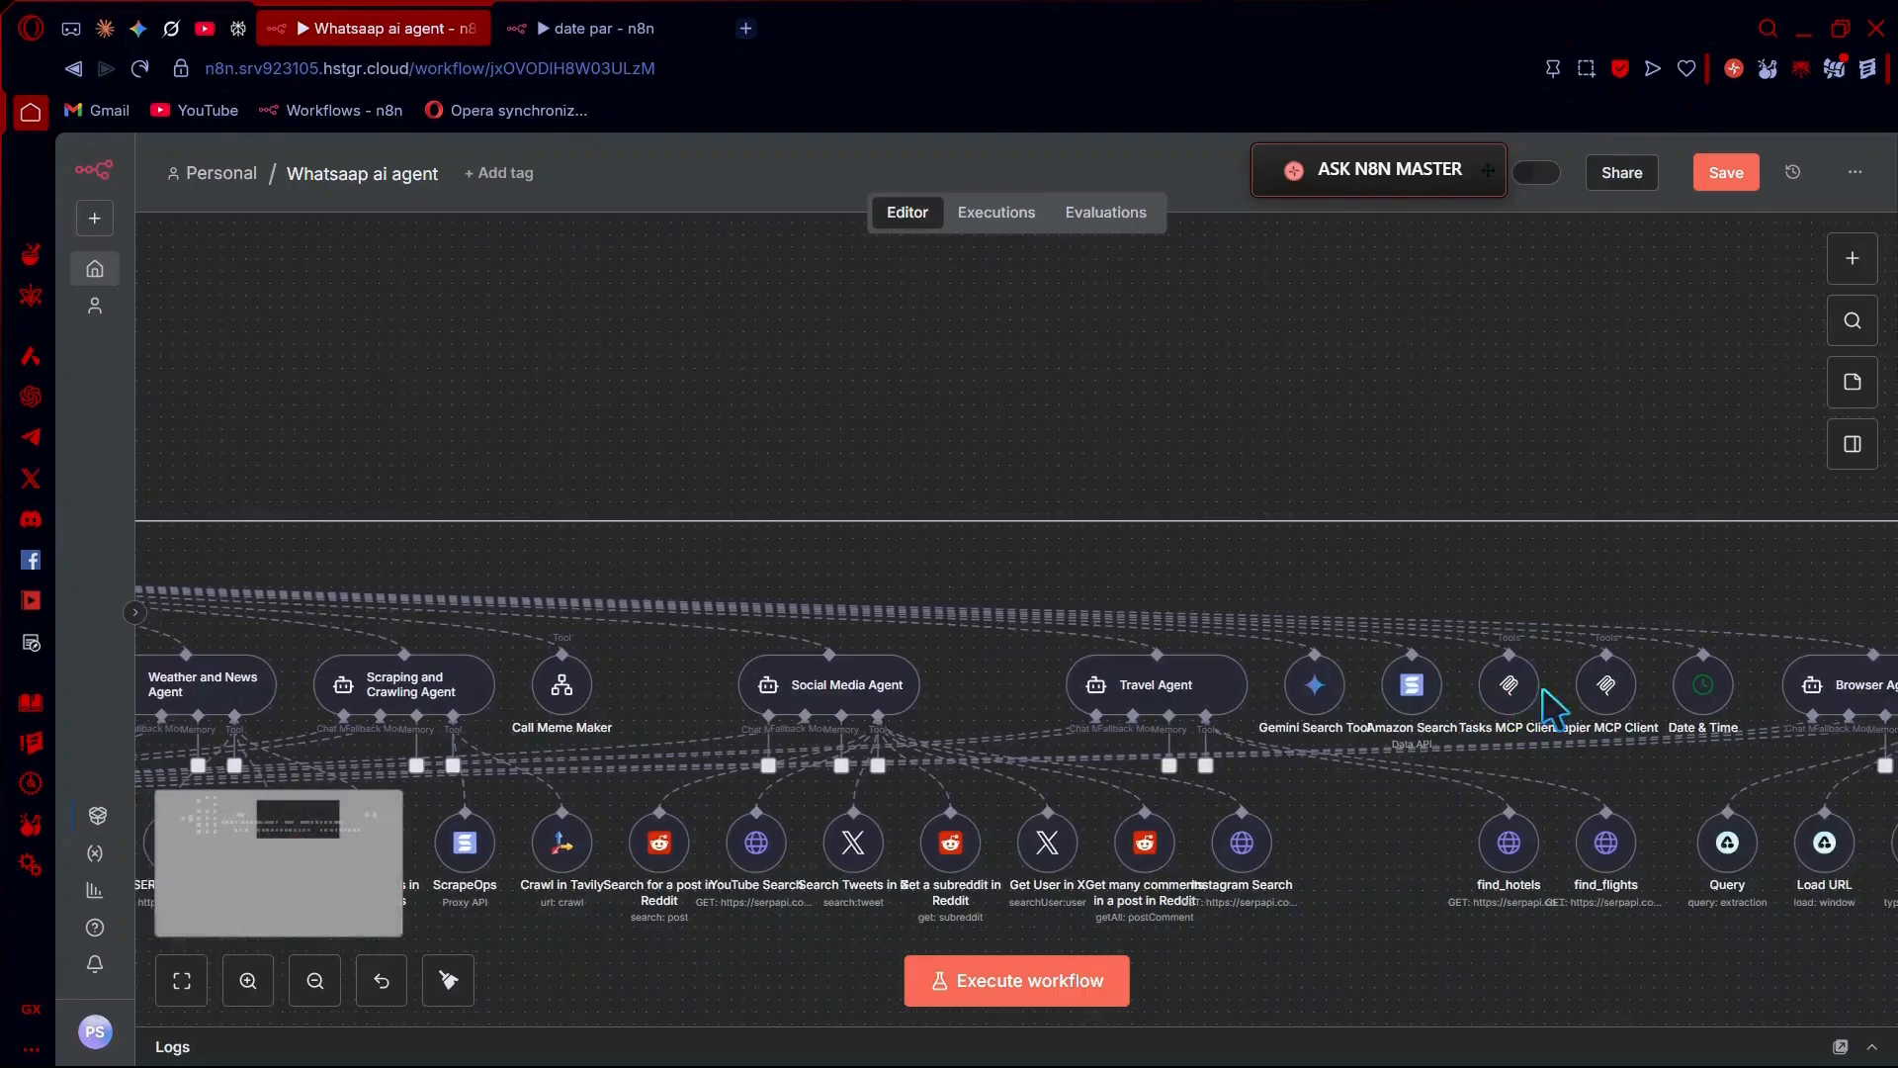
{"action": "mouse_move", "coordinate": [1508, 712]}
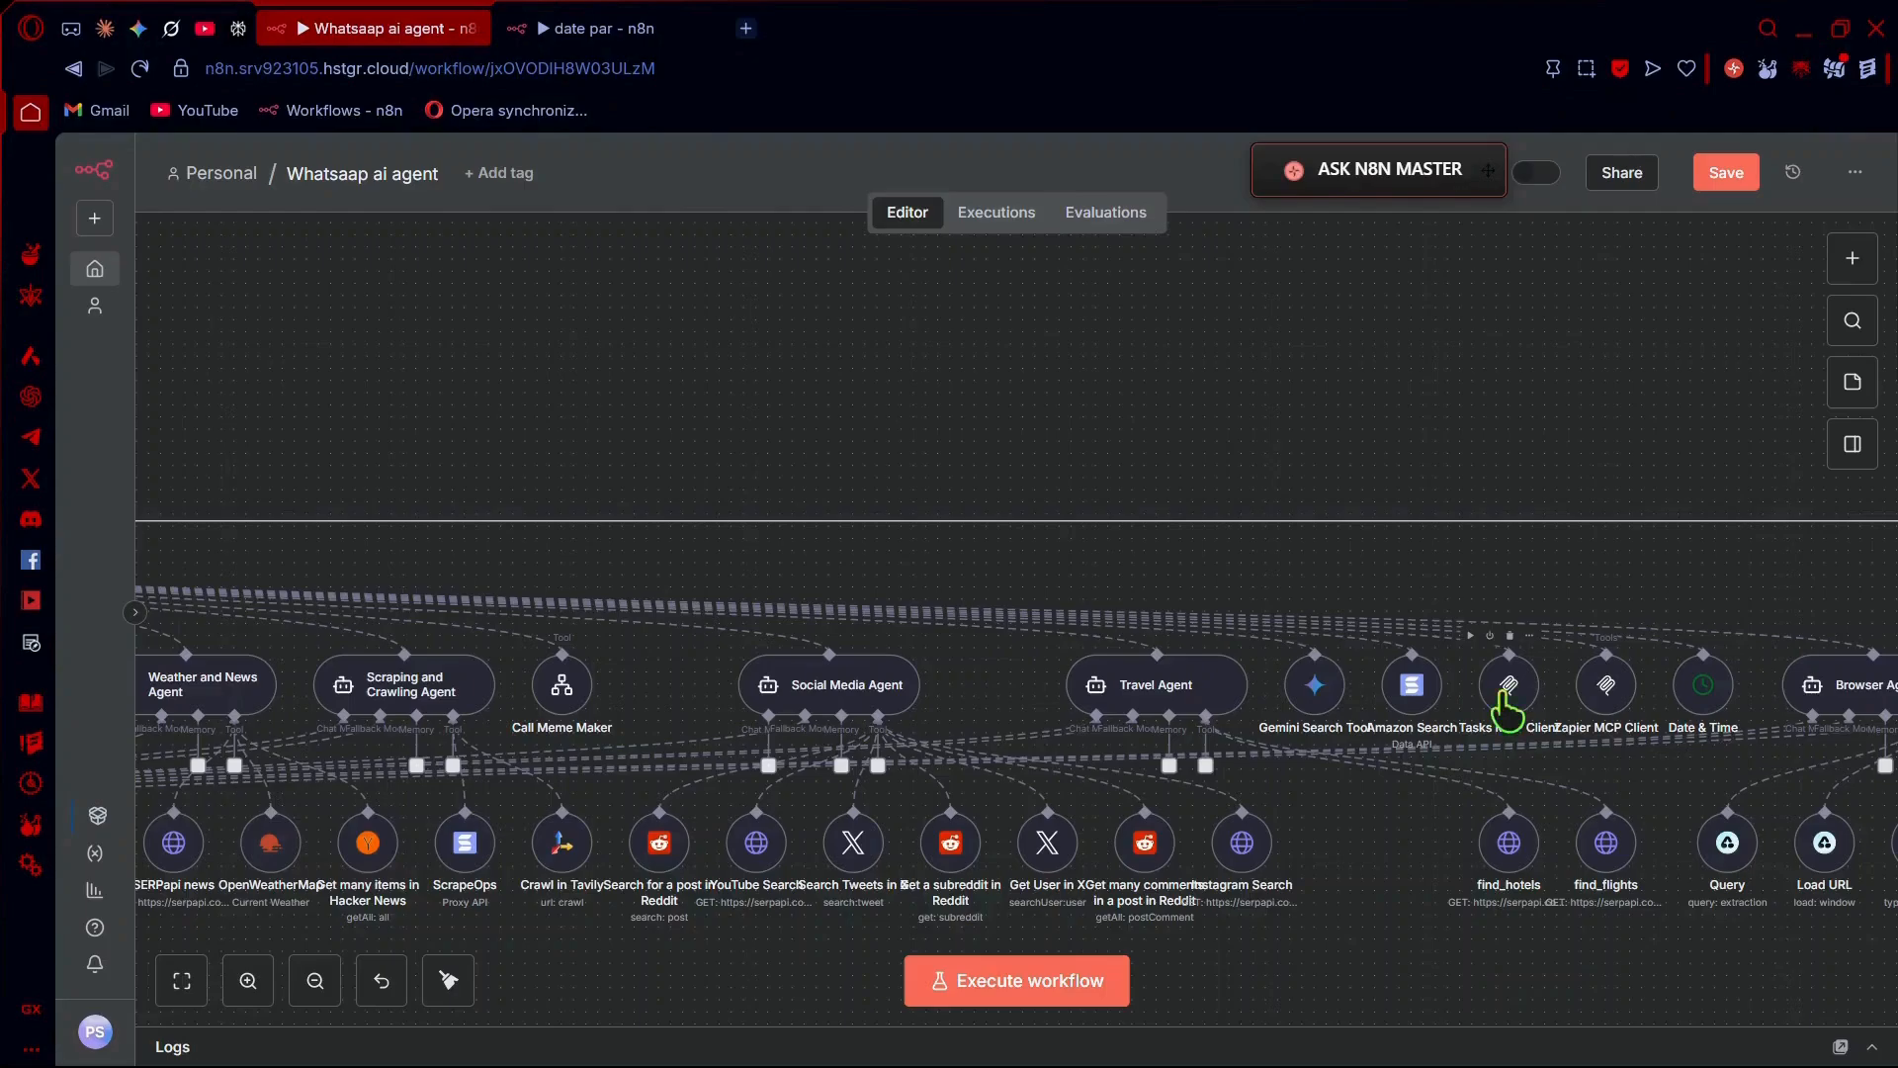
{"action": "scroll", "coordinate": [1508, 709], "scroll_direction": "right", "scroll_amount": 2}
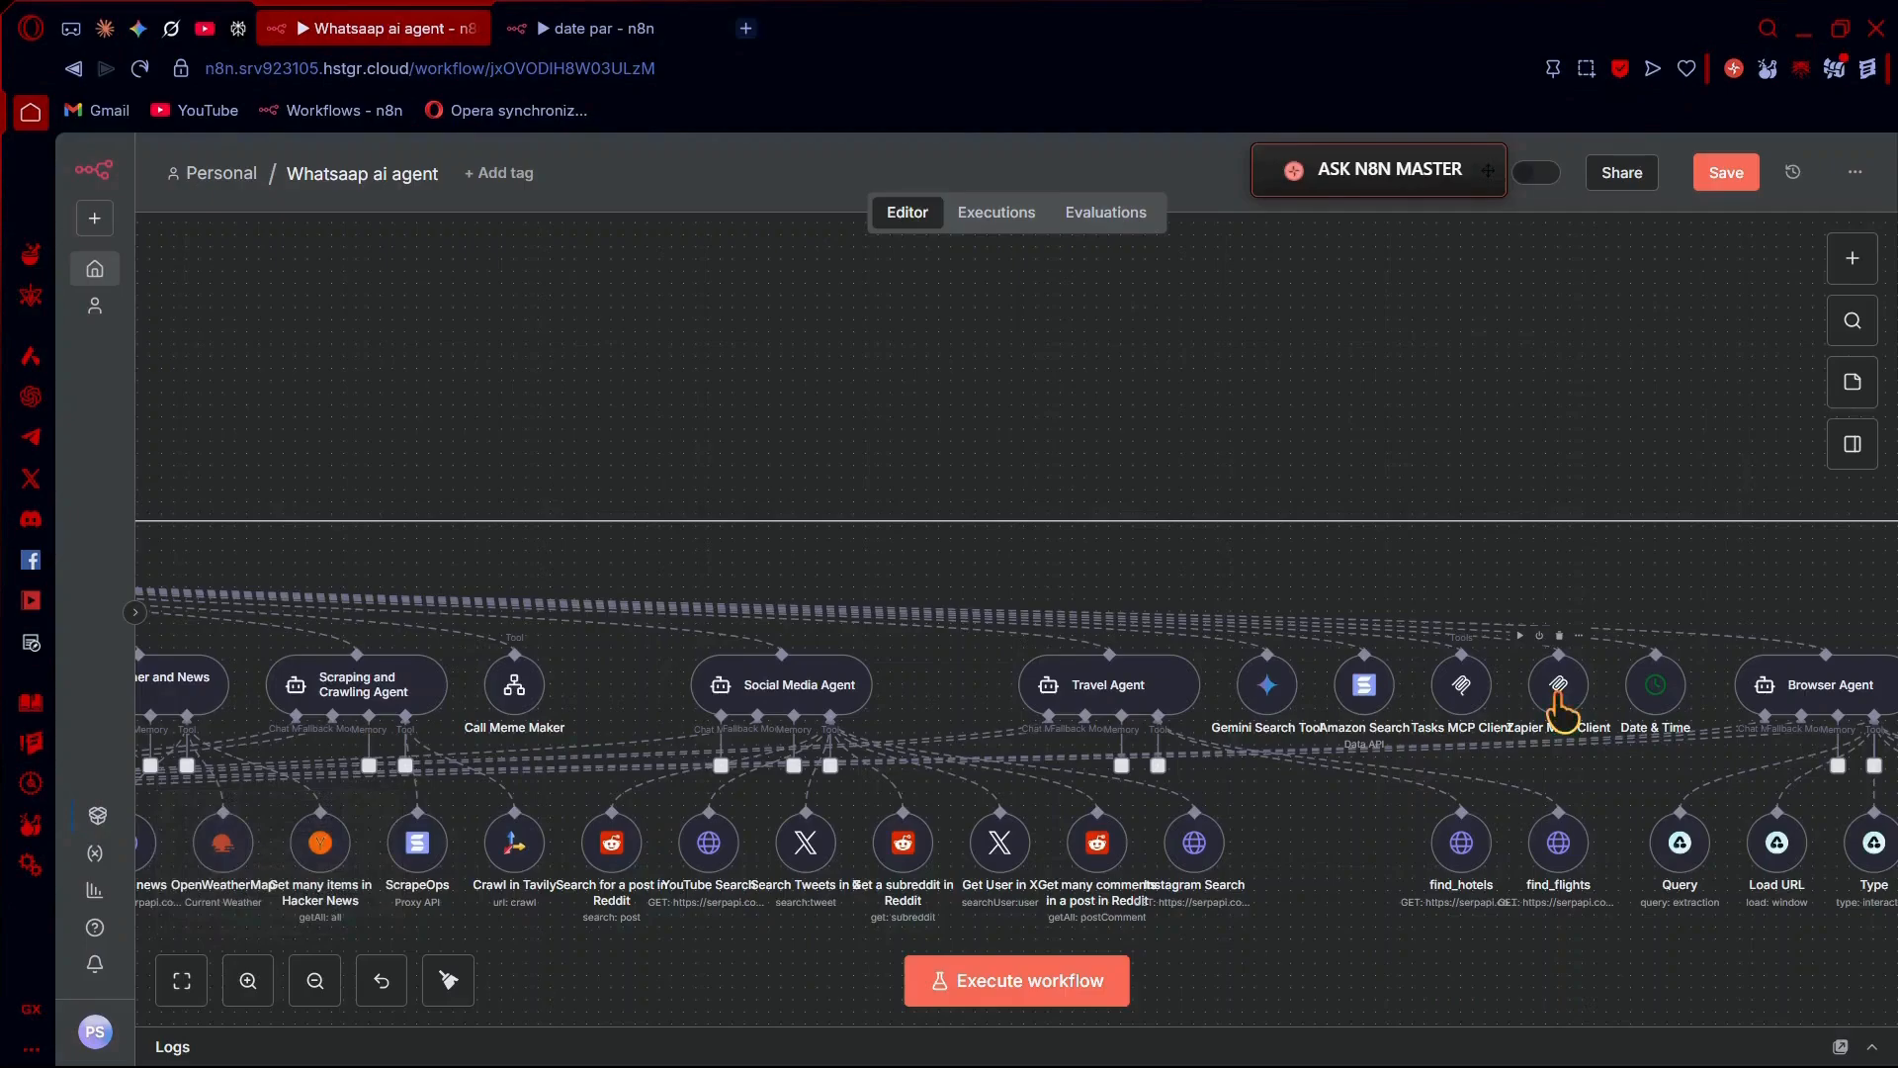
Examine the Date & Time tool and the Browser Agent with its Query, Load URL, Type, Start Browser, End Session and click tools
{"action": "scroll", "coordinate": [1560, 707], "scroll_direction": "right", "scroll_amount": 4}
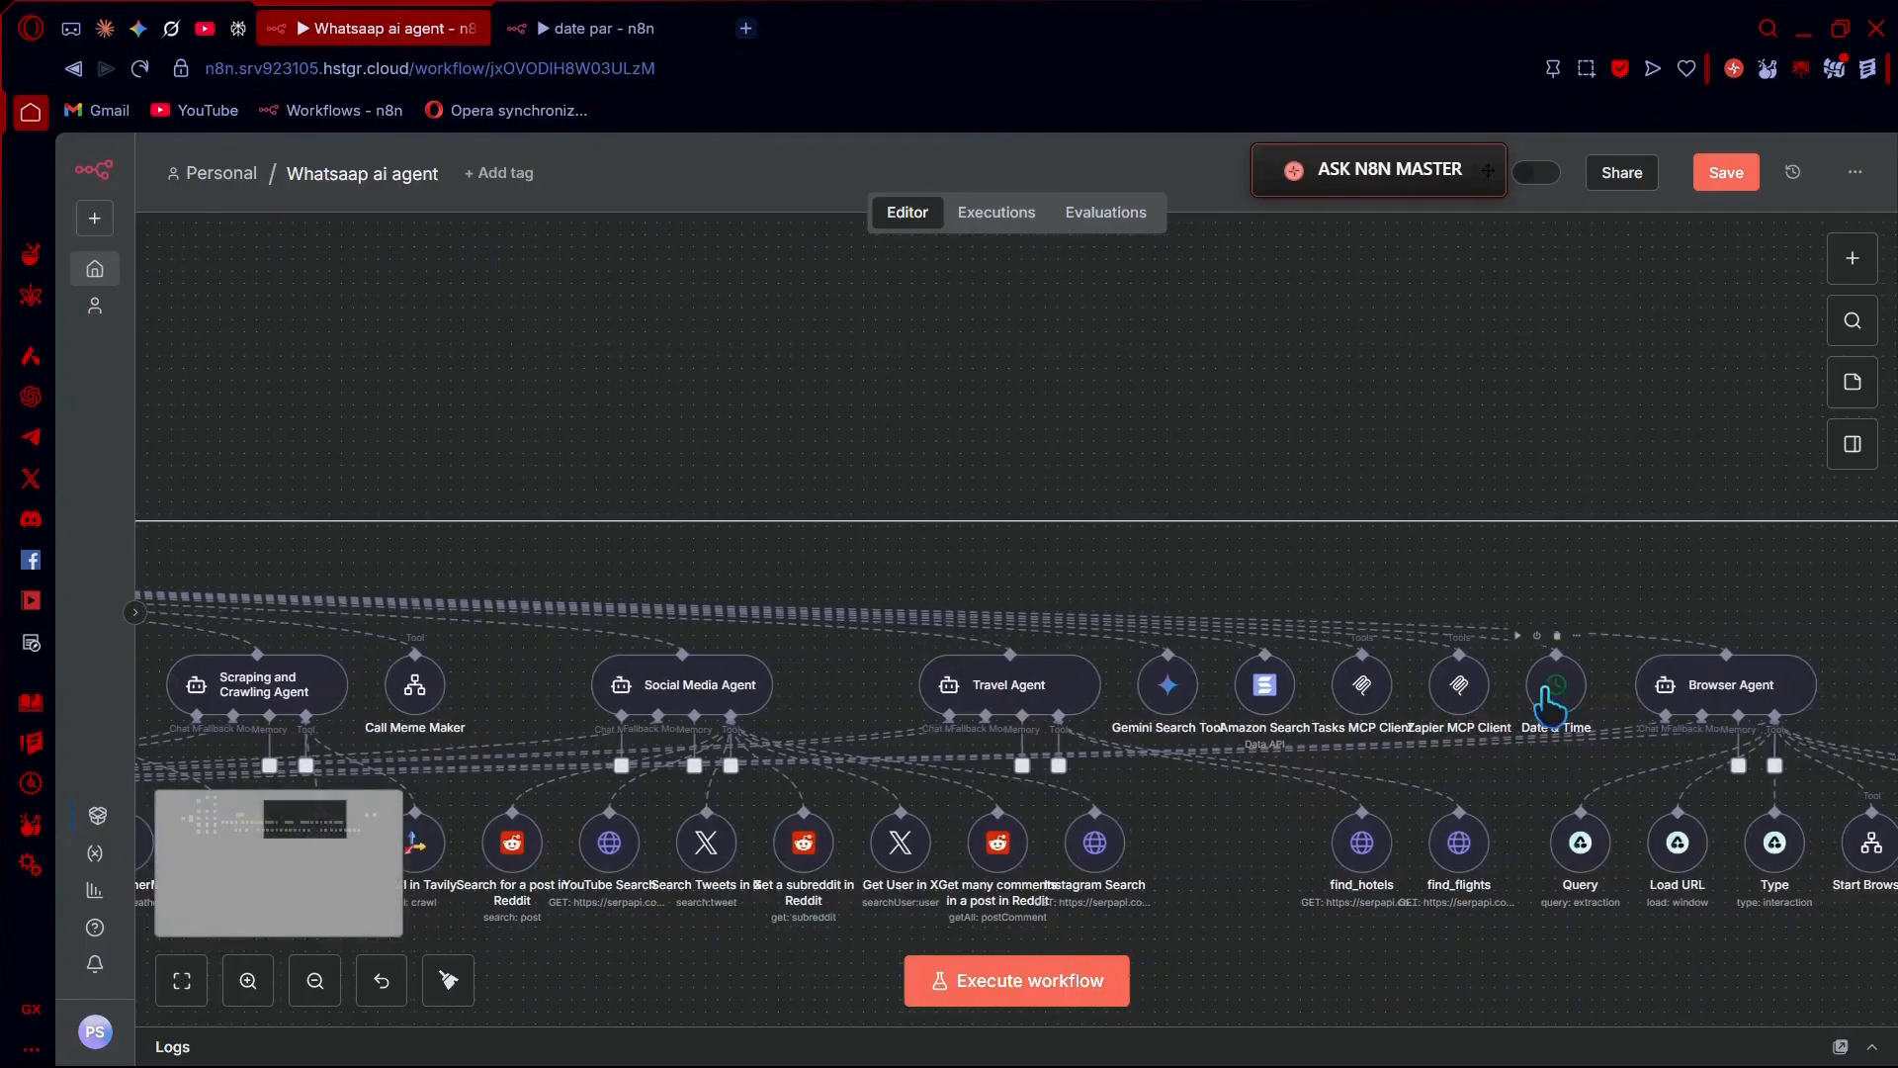
{"action": "scroll", "coordinate": [1708, 692], "scroll_direction": "right", "scroll_amount": 6}
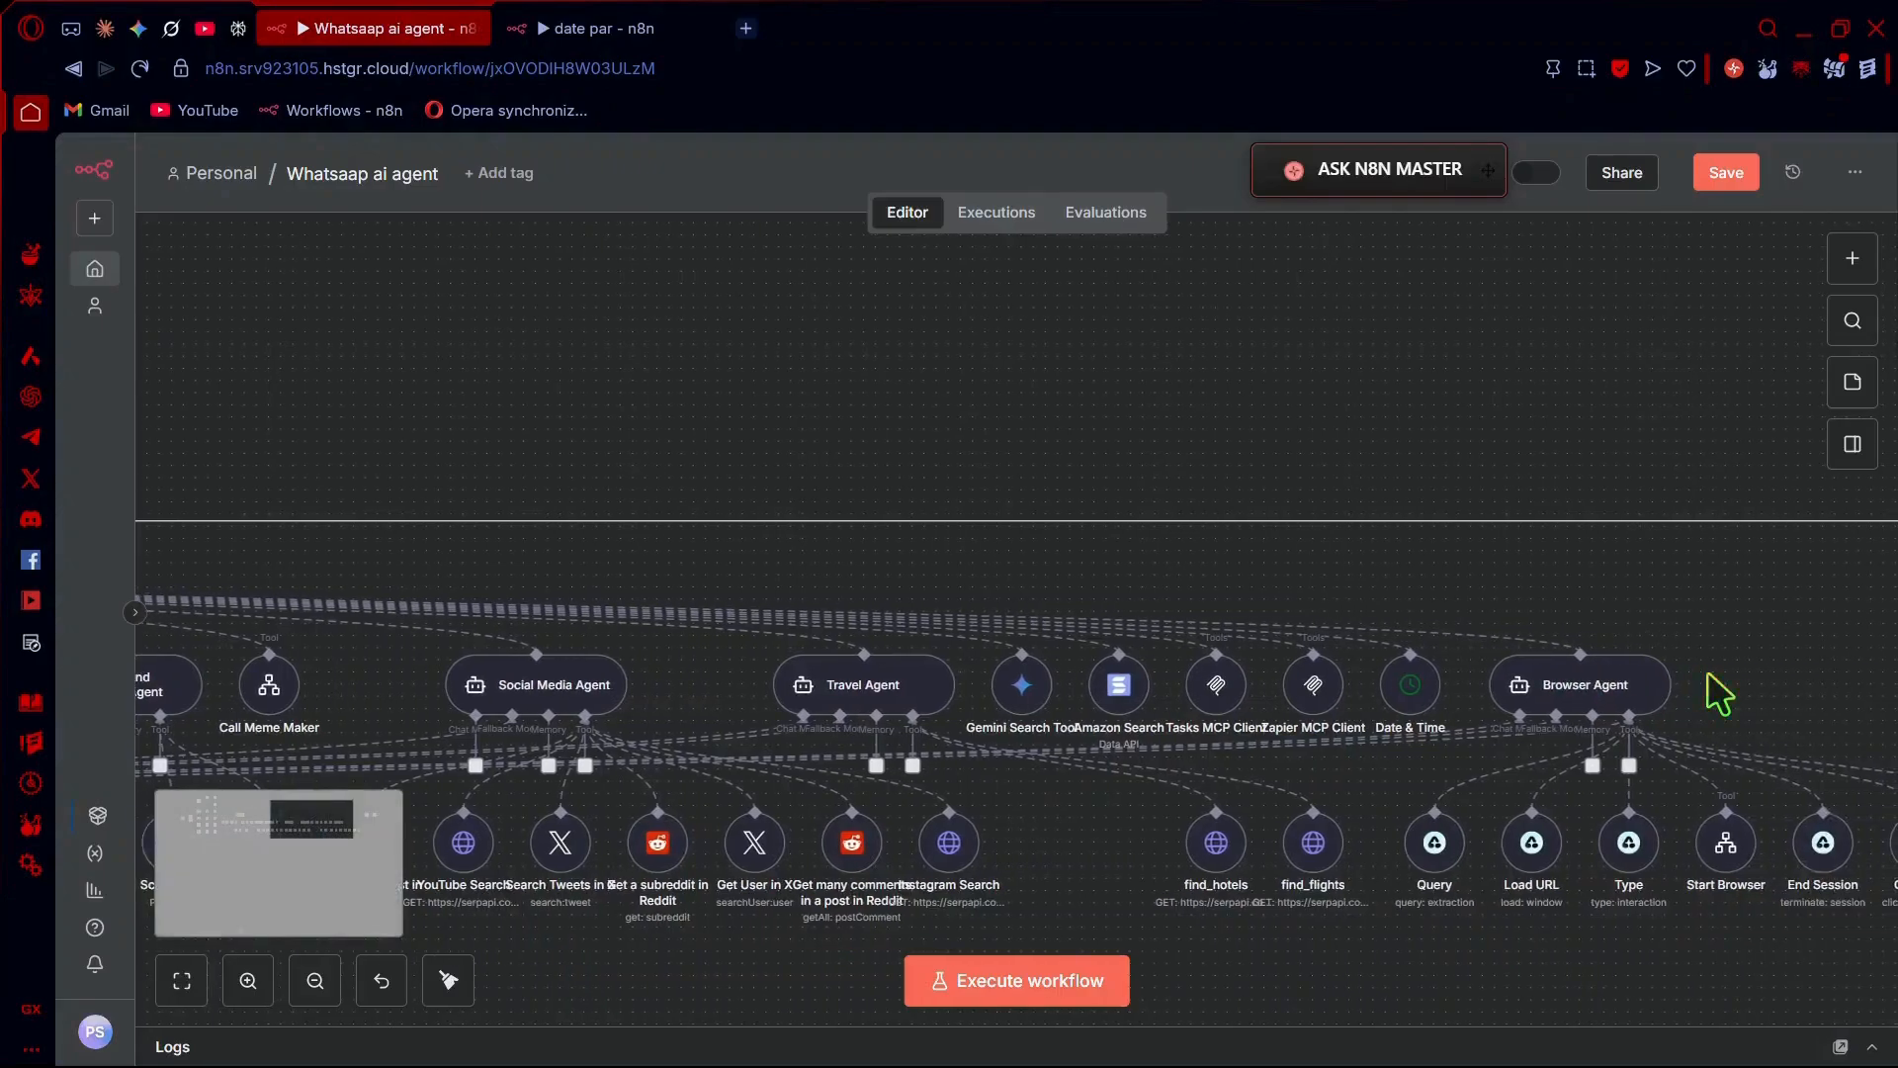
{"action": "scroll", "coordinate": [1721, 696], "scroll_direction": "right", "scroll_amount": 6}
{"action": "scroll", "coordinate": [1720, 695], "scroll_direction": "right", "scroll_amount": 2}
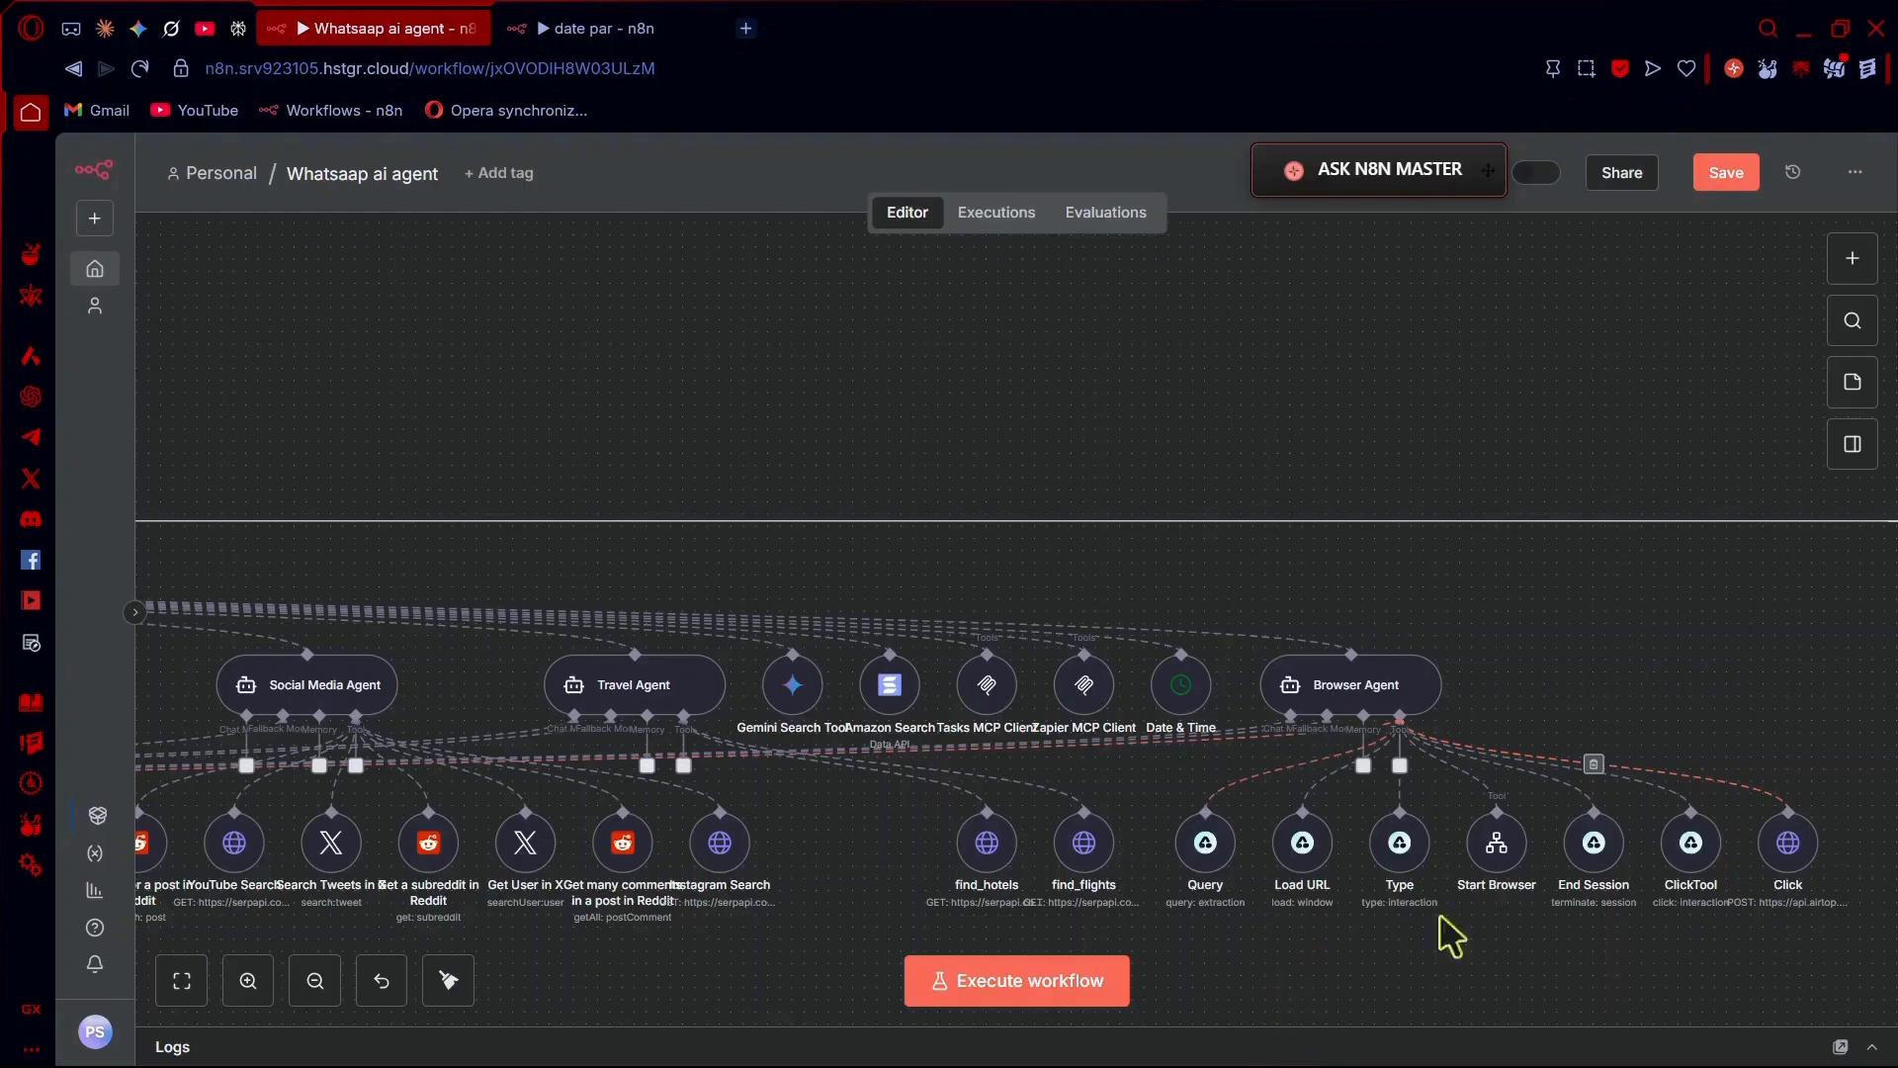
Open the brain agent's Call Meme Maker tool and its linked MEME MAKE workflow
{"action": "scroll", "coordinate": [1538, 974], "scroll_direction": "left", "scroll_amount": 10}
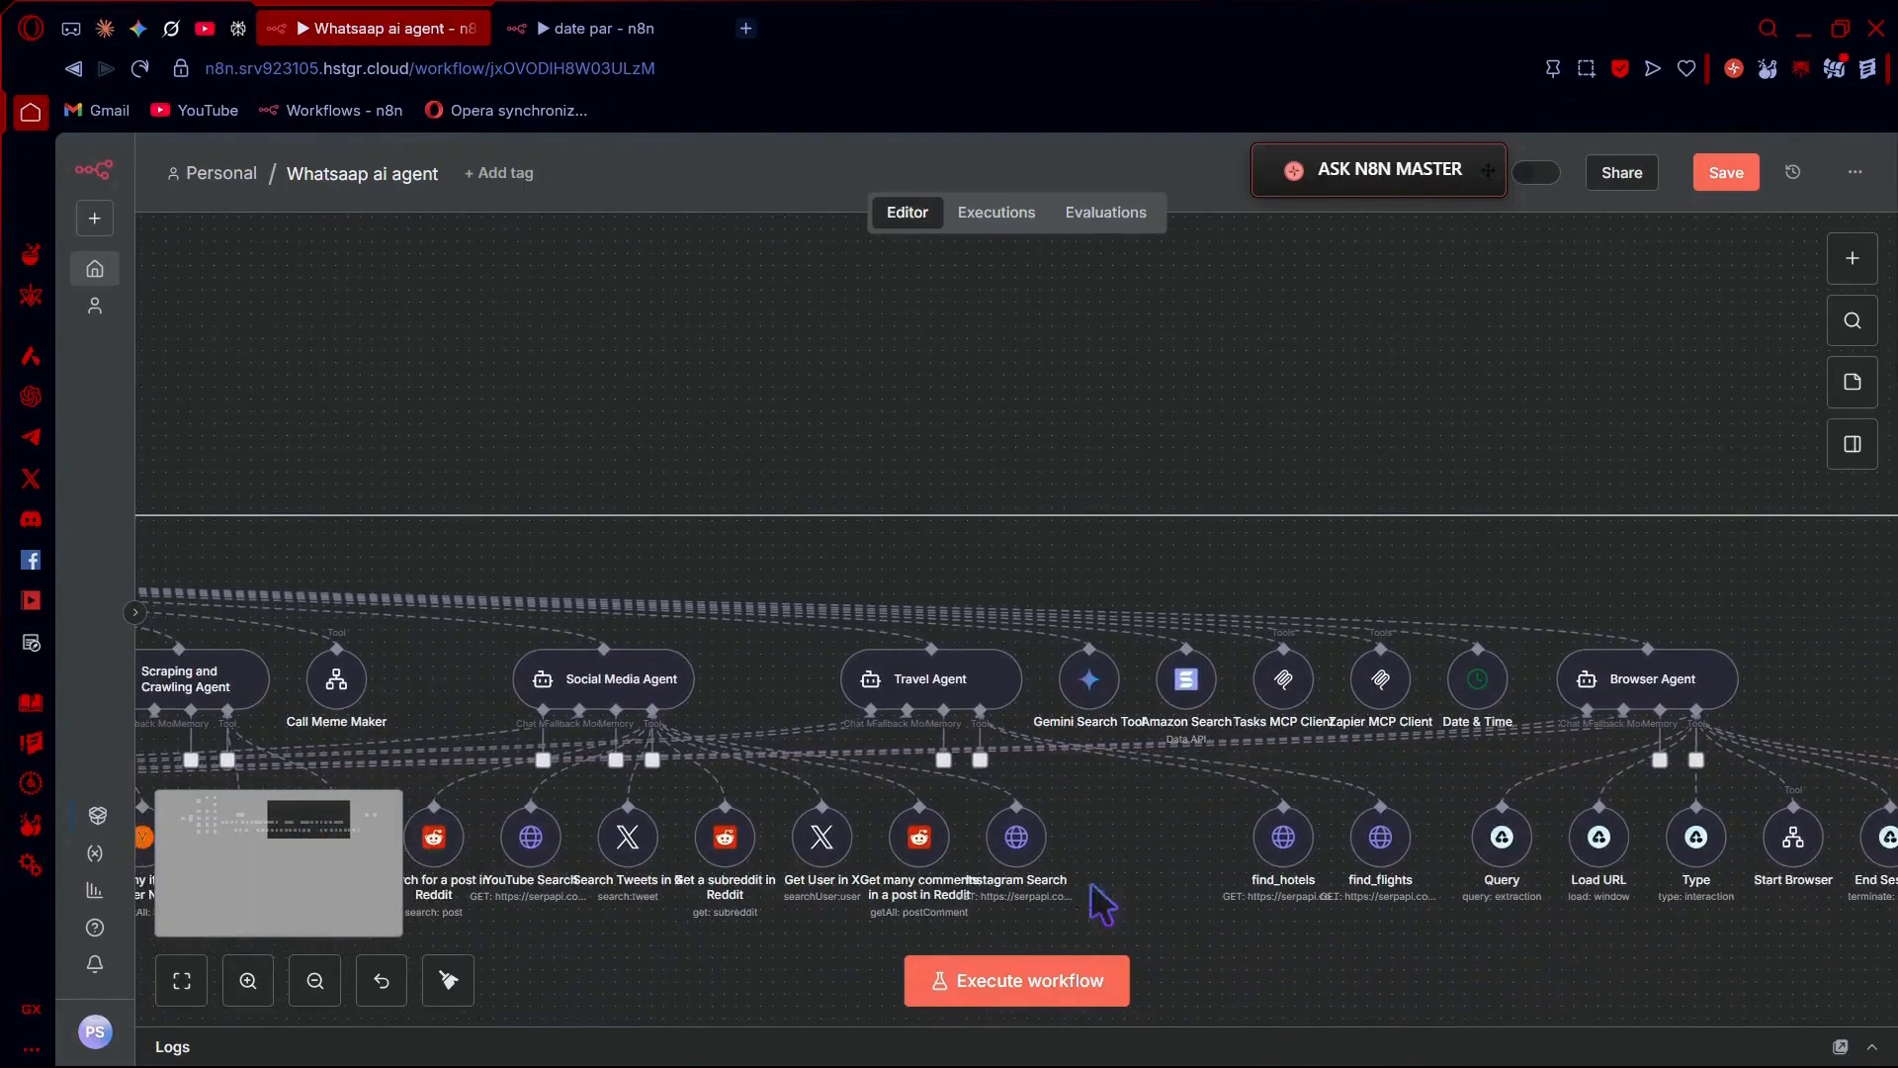
{"action": "scroll", "coordinate": [1137, 860], "scroll_direction": "left", "scroll_amount": 8}
{"action": "scroll", "coordinate": [1144, 864], "scroll_direction": "left", "scroll_amount": 20}
{"action": "scroll", "coordinate": [1144, 863], "scroll_direction": "left", "scroll_amount": 1}
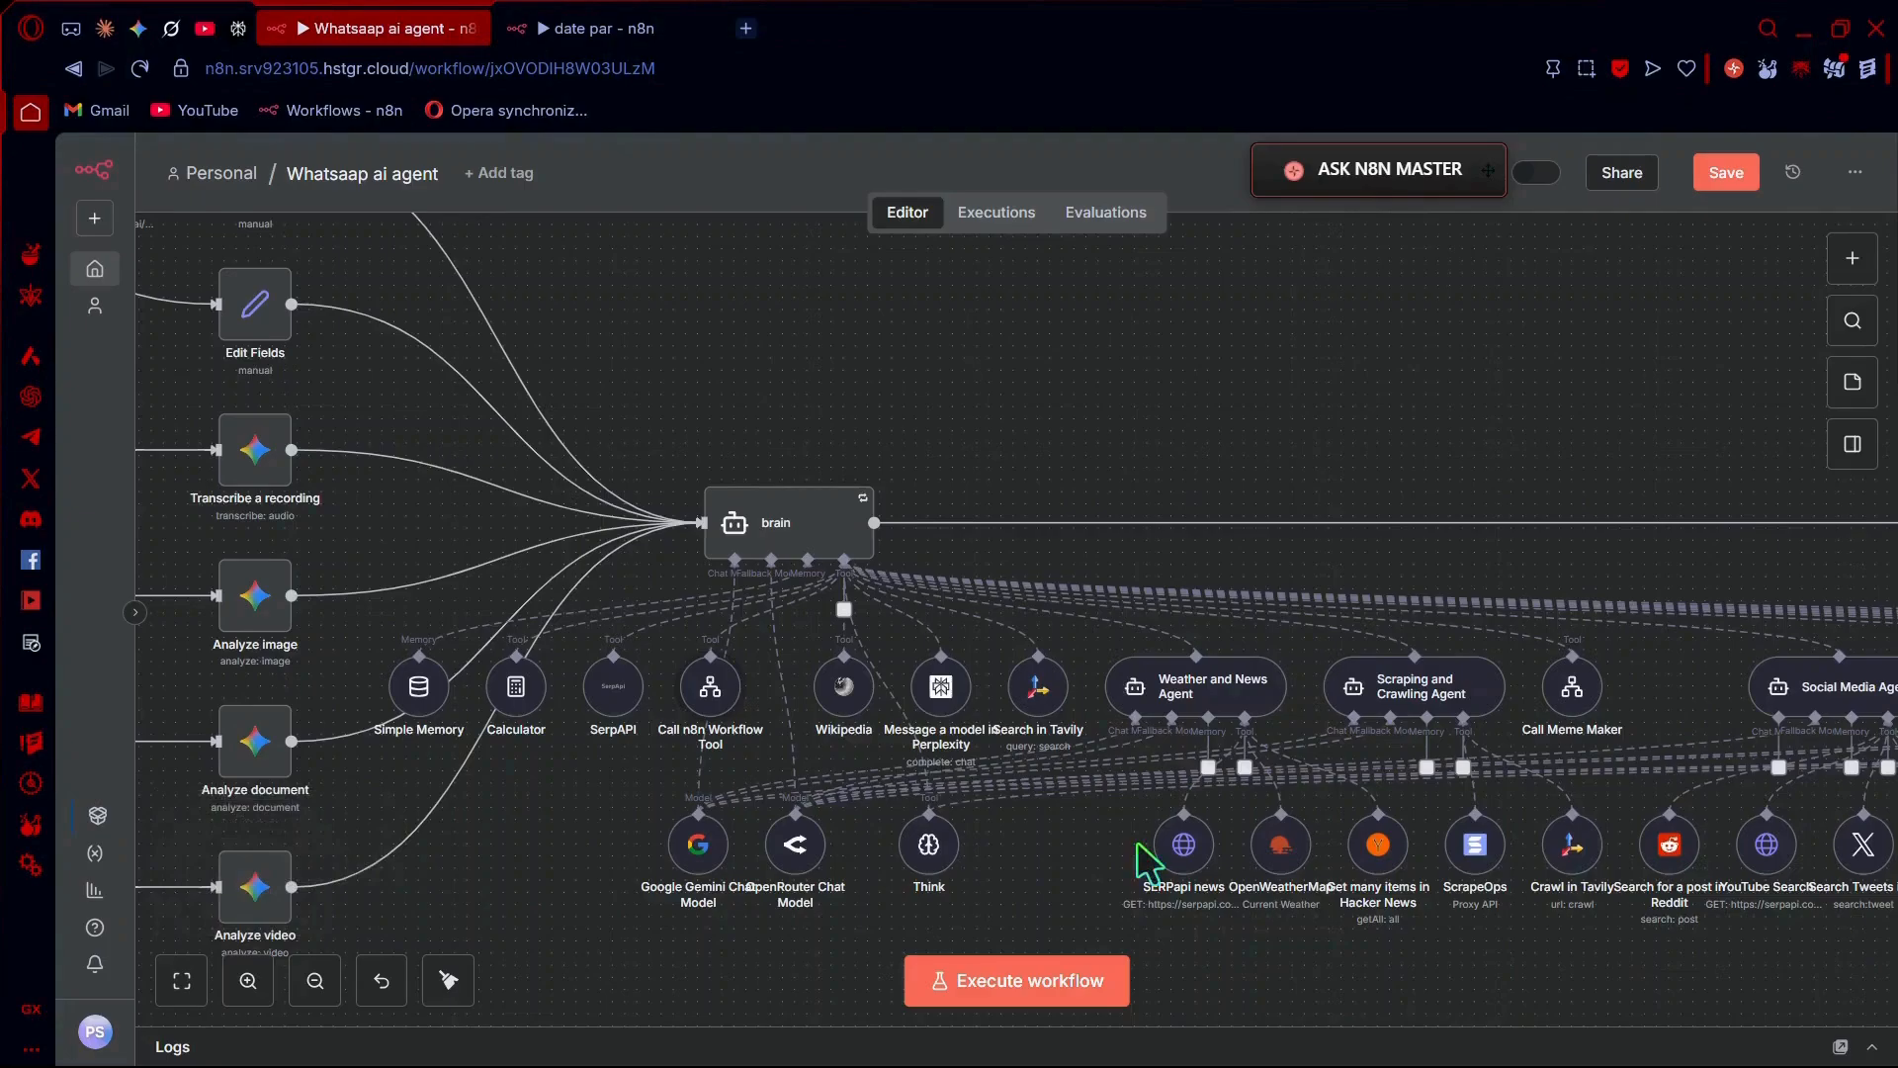
{"action": "scroll", "coordinate": [1144, 863], "scroll_direction": "right", "scroll_amount": 6}
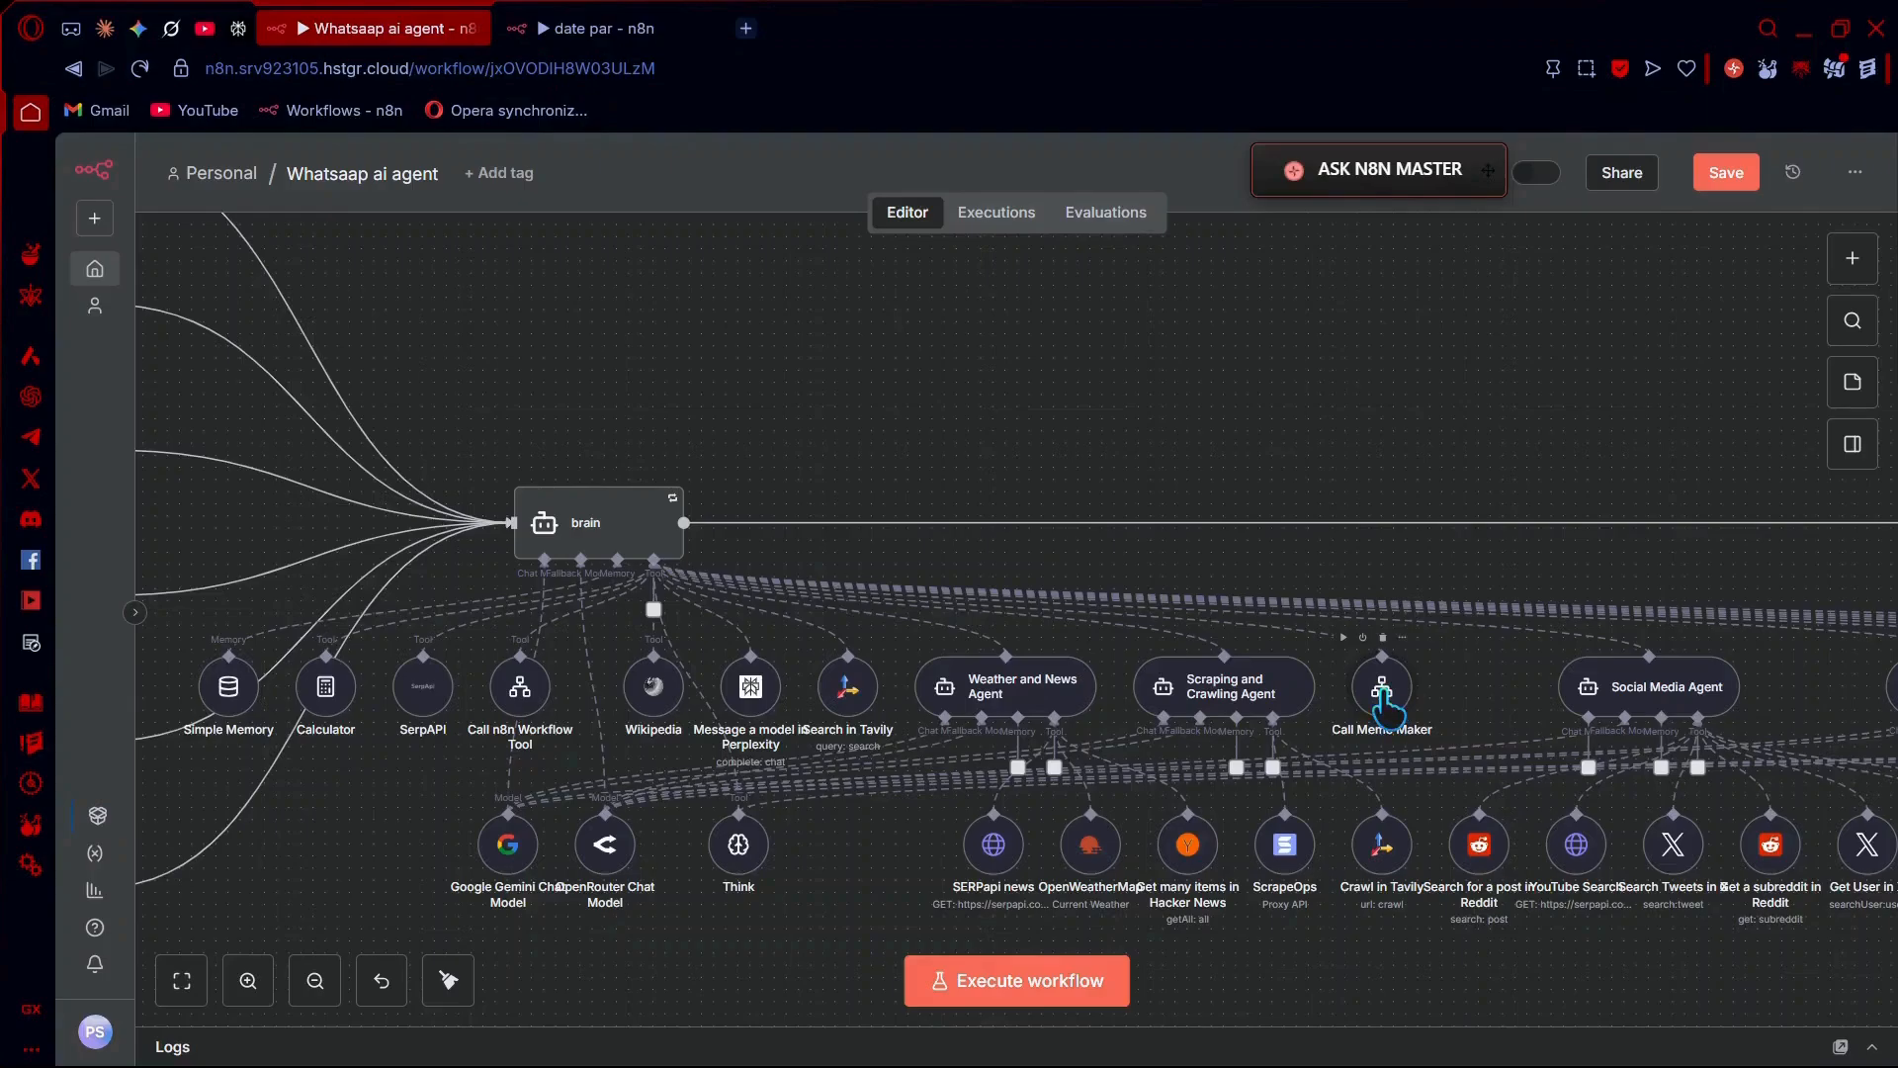
{"action": "double_click", "coordinate": [1382, 695]}
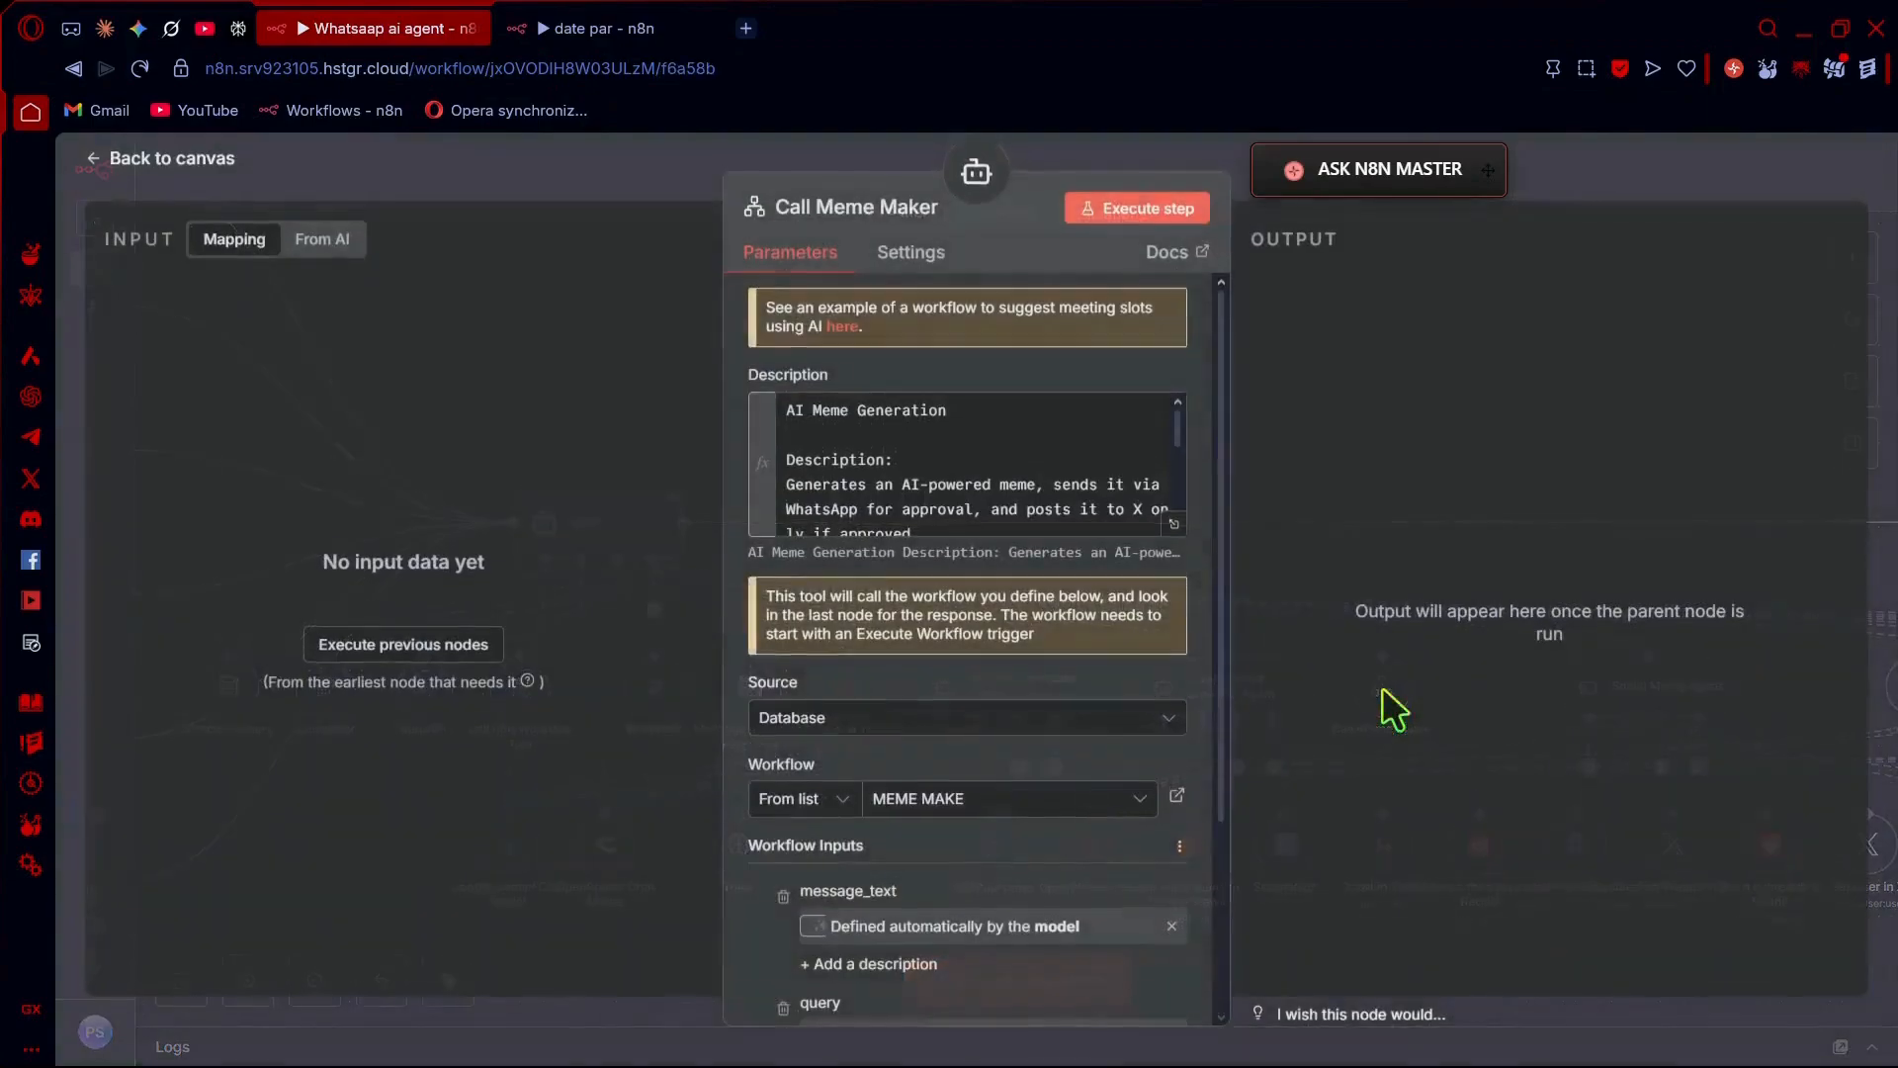
{"action": "left_click", "coordinate": [1177, 797]}
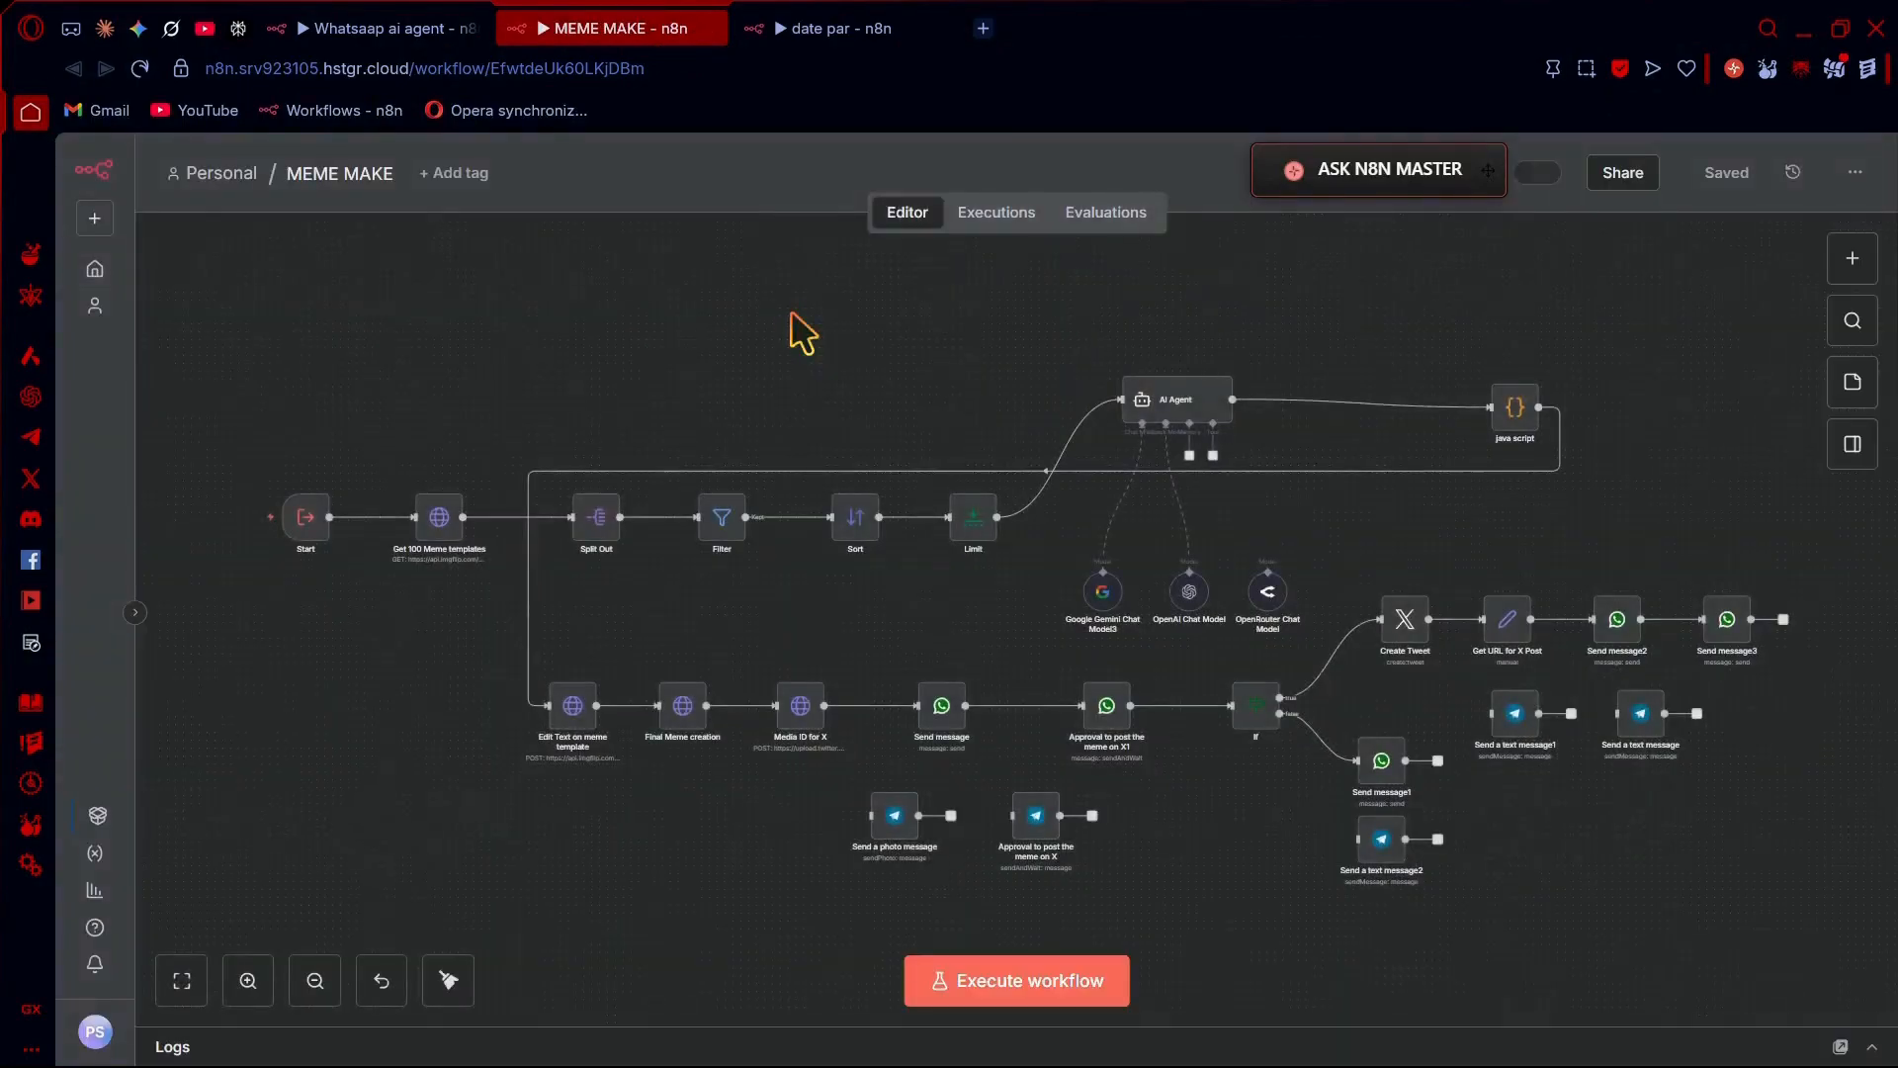
Examine the MEME MAKE workflow from Start and the meme template nodes through the AI Agent, WhatsApp approval, If branches and Create Tweet
{"action": "scroll", "coordinate": [791, 328], "scroll_direction": "left", "scroll_amount": 2}
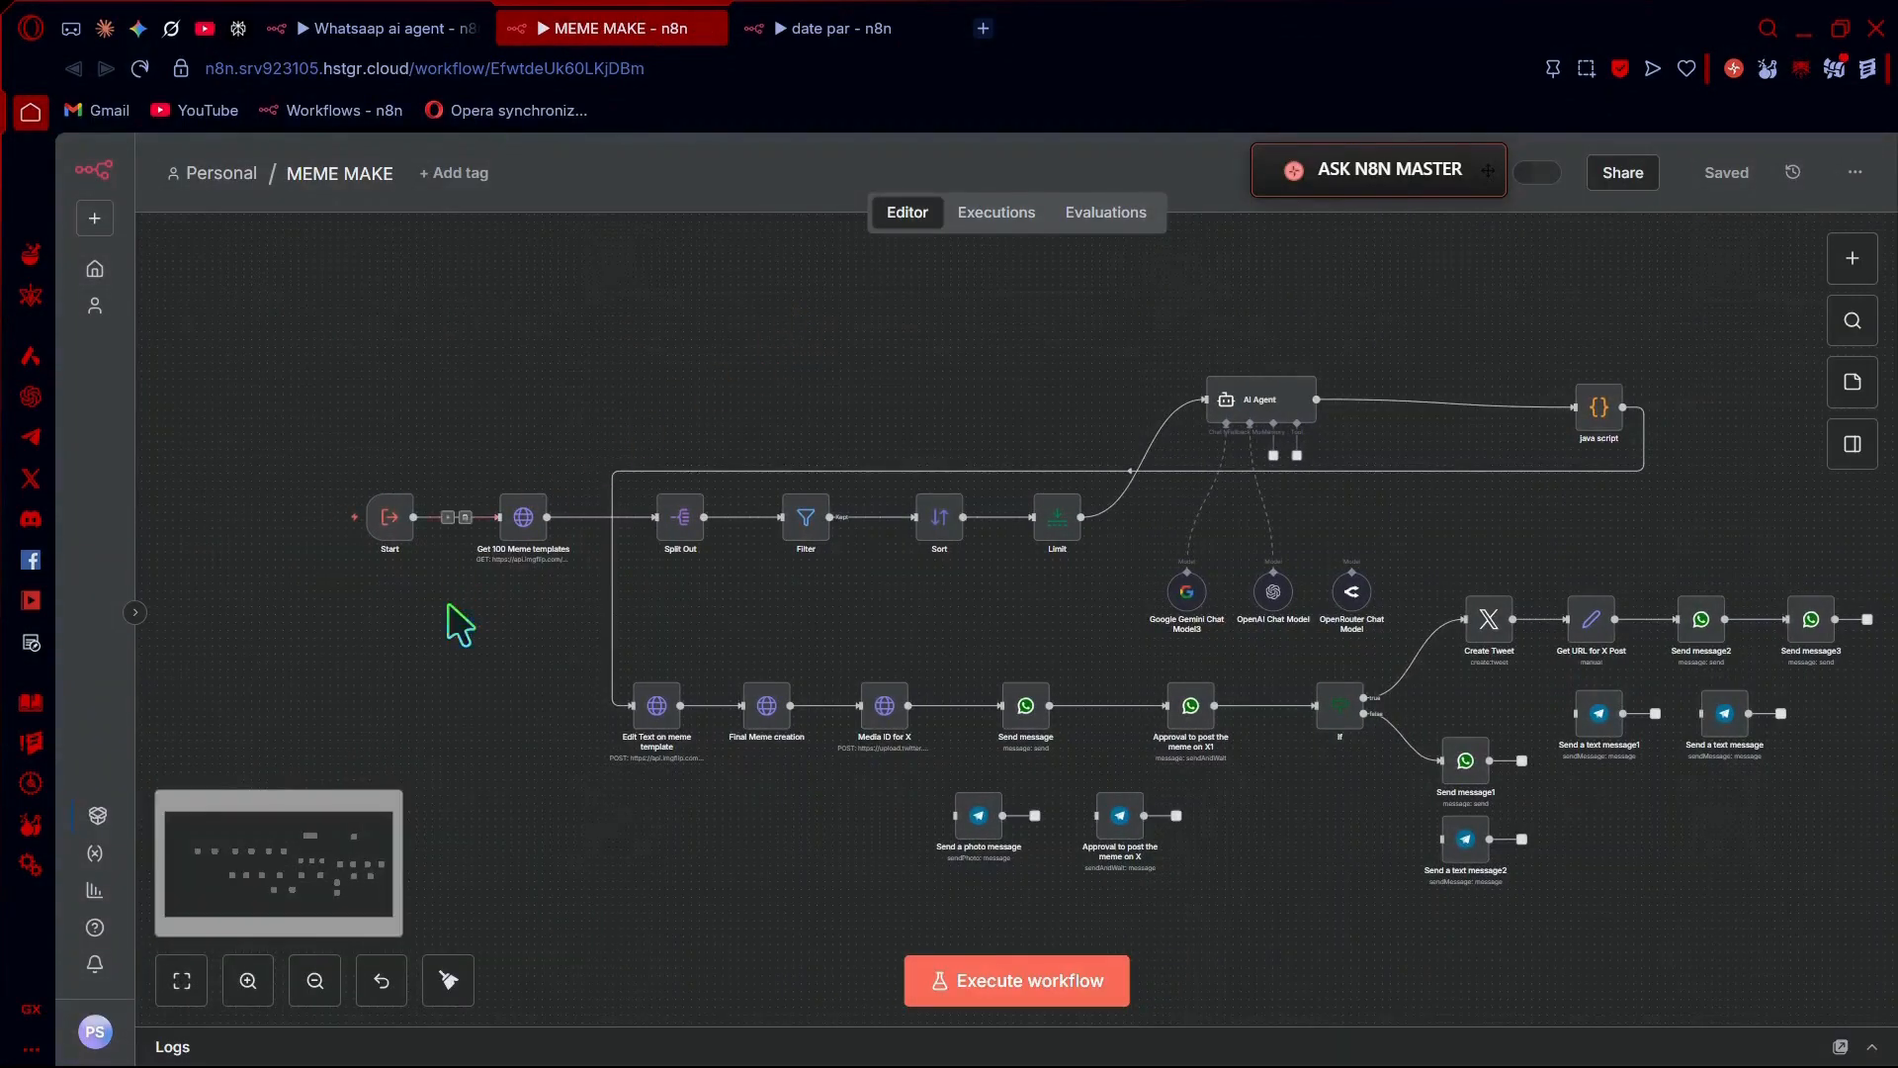
{"action": "scroll", "coordinate": [456, 622], "scroll_direction": "left", "scroll_amount": 2}
{"action": "mouse_move", "coordinate": [449, 519]}
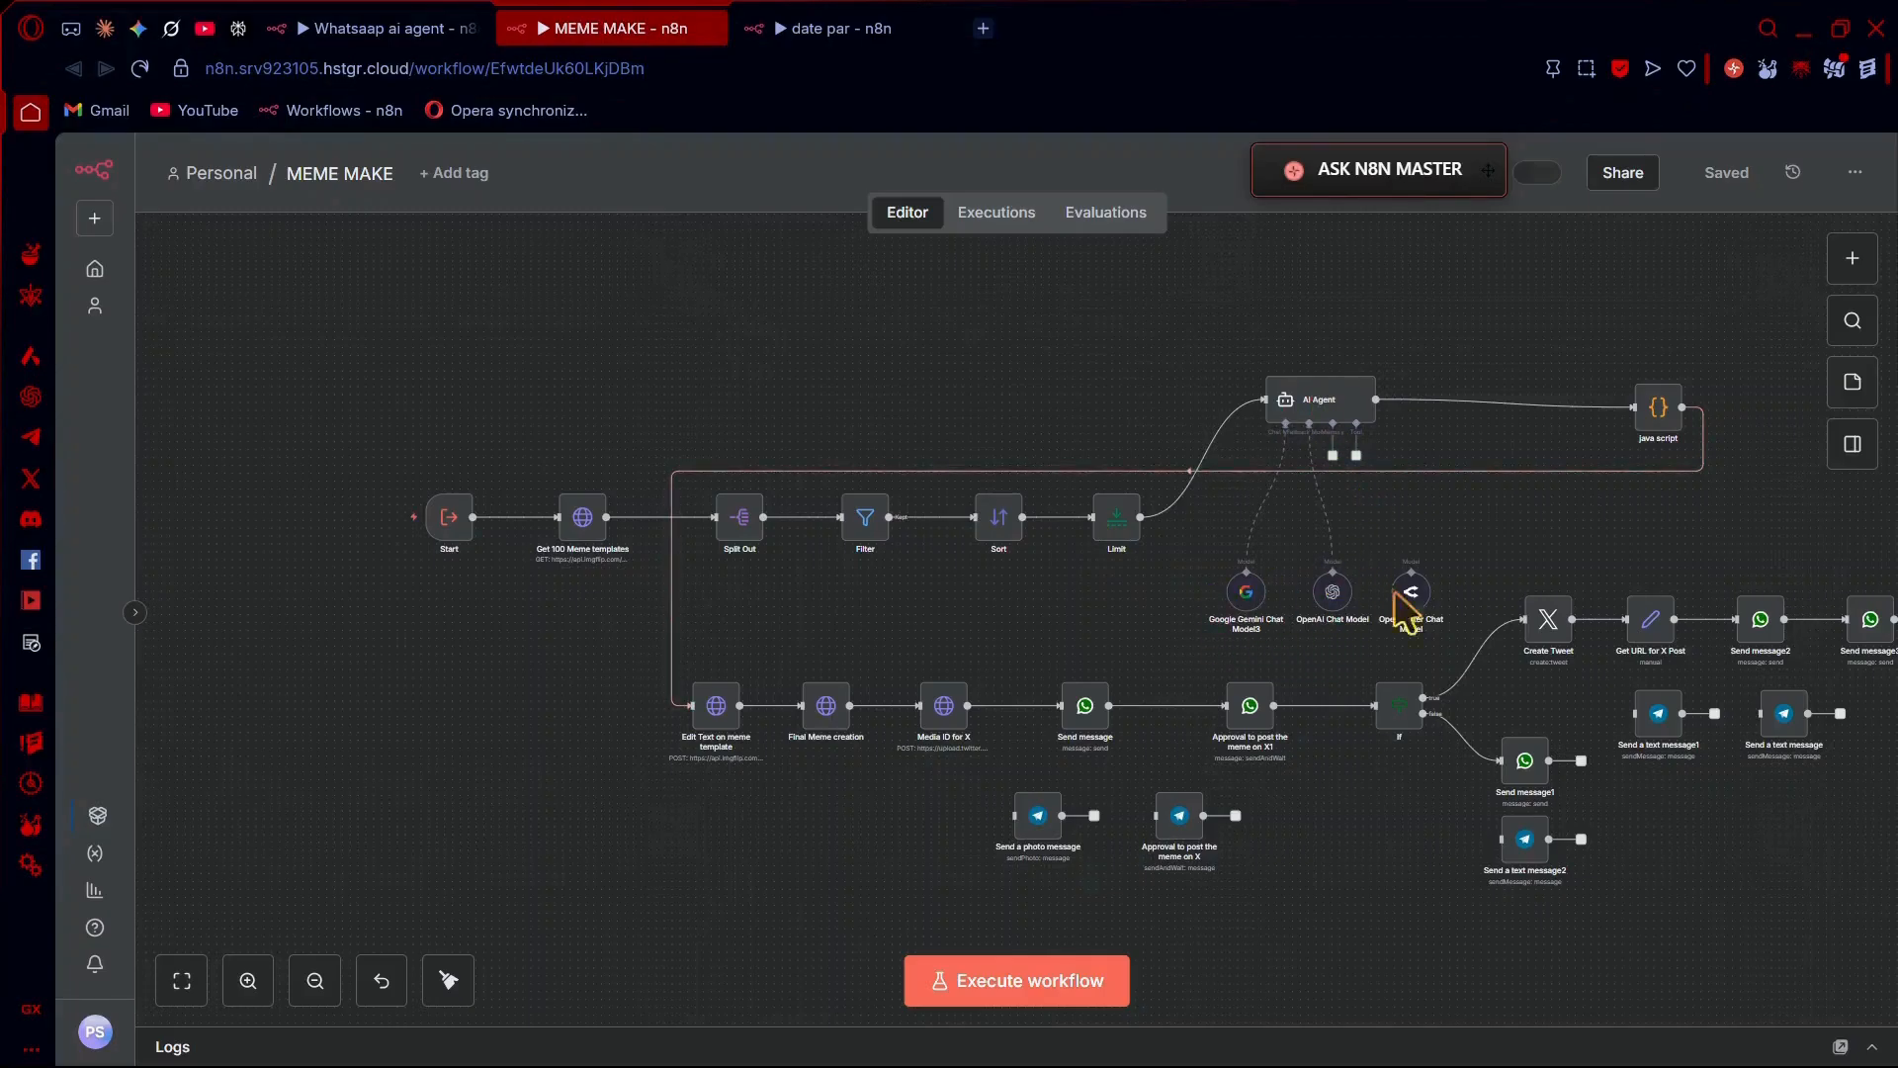
{"action": "scroll", "coordinate": [1276, 633], "scroll_direction": "right", "scroll_amount": 2}
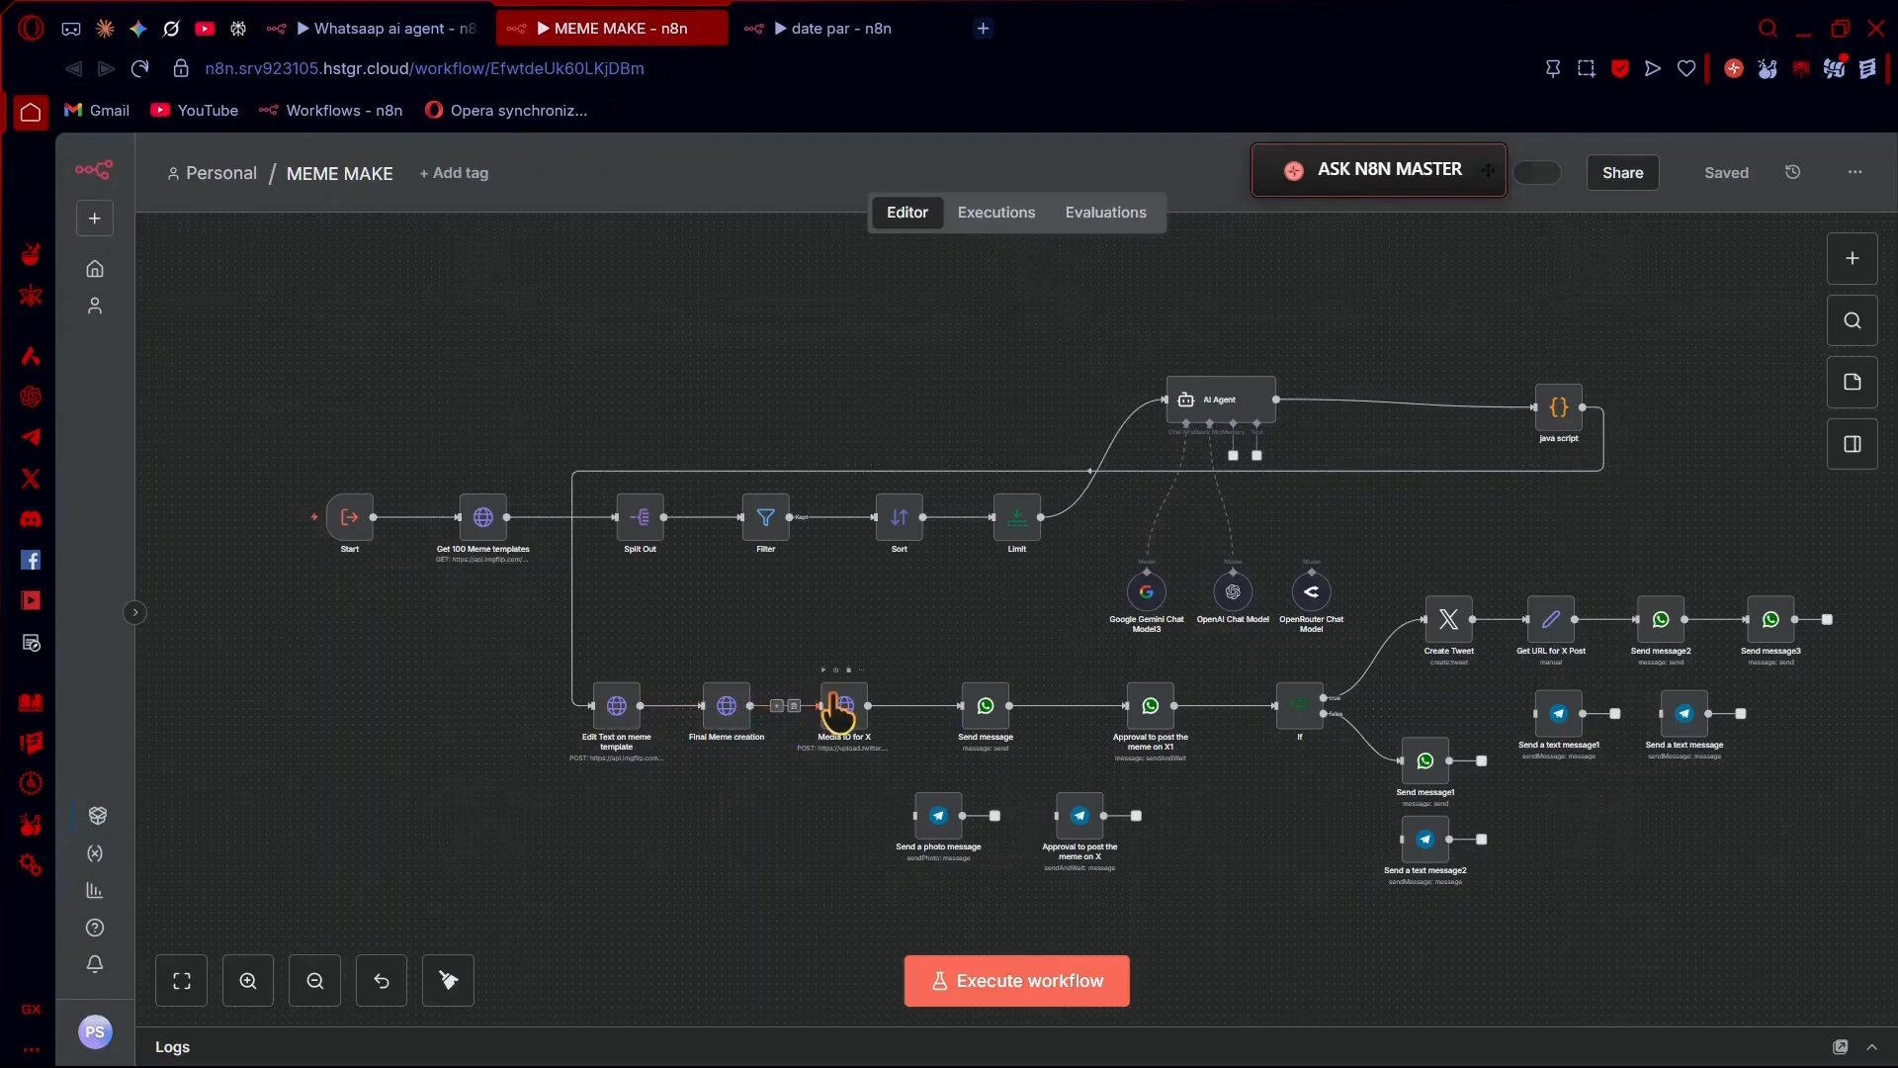
{"action": "scroll", "coordinate": [843, 726], "scroll_direction": "down", "scroll_amount": 1}
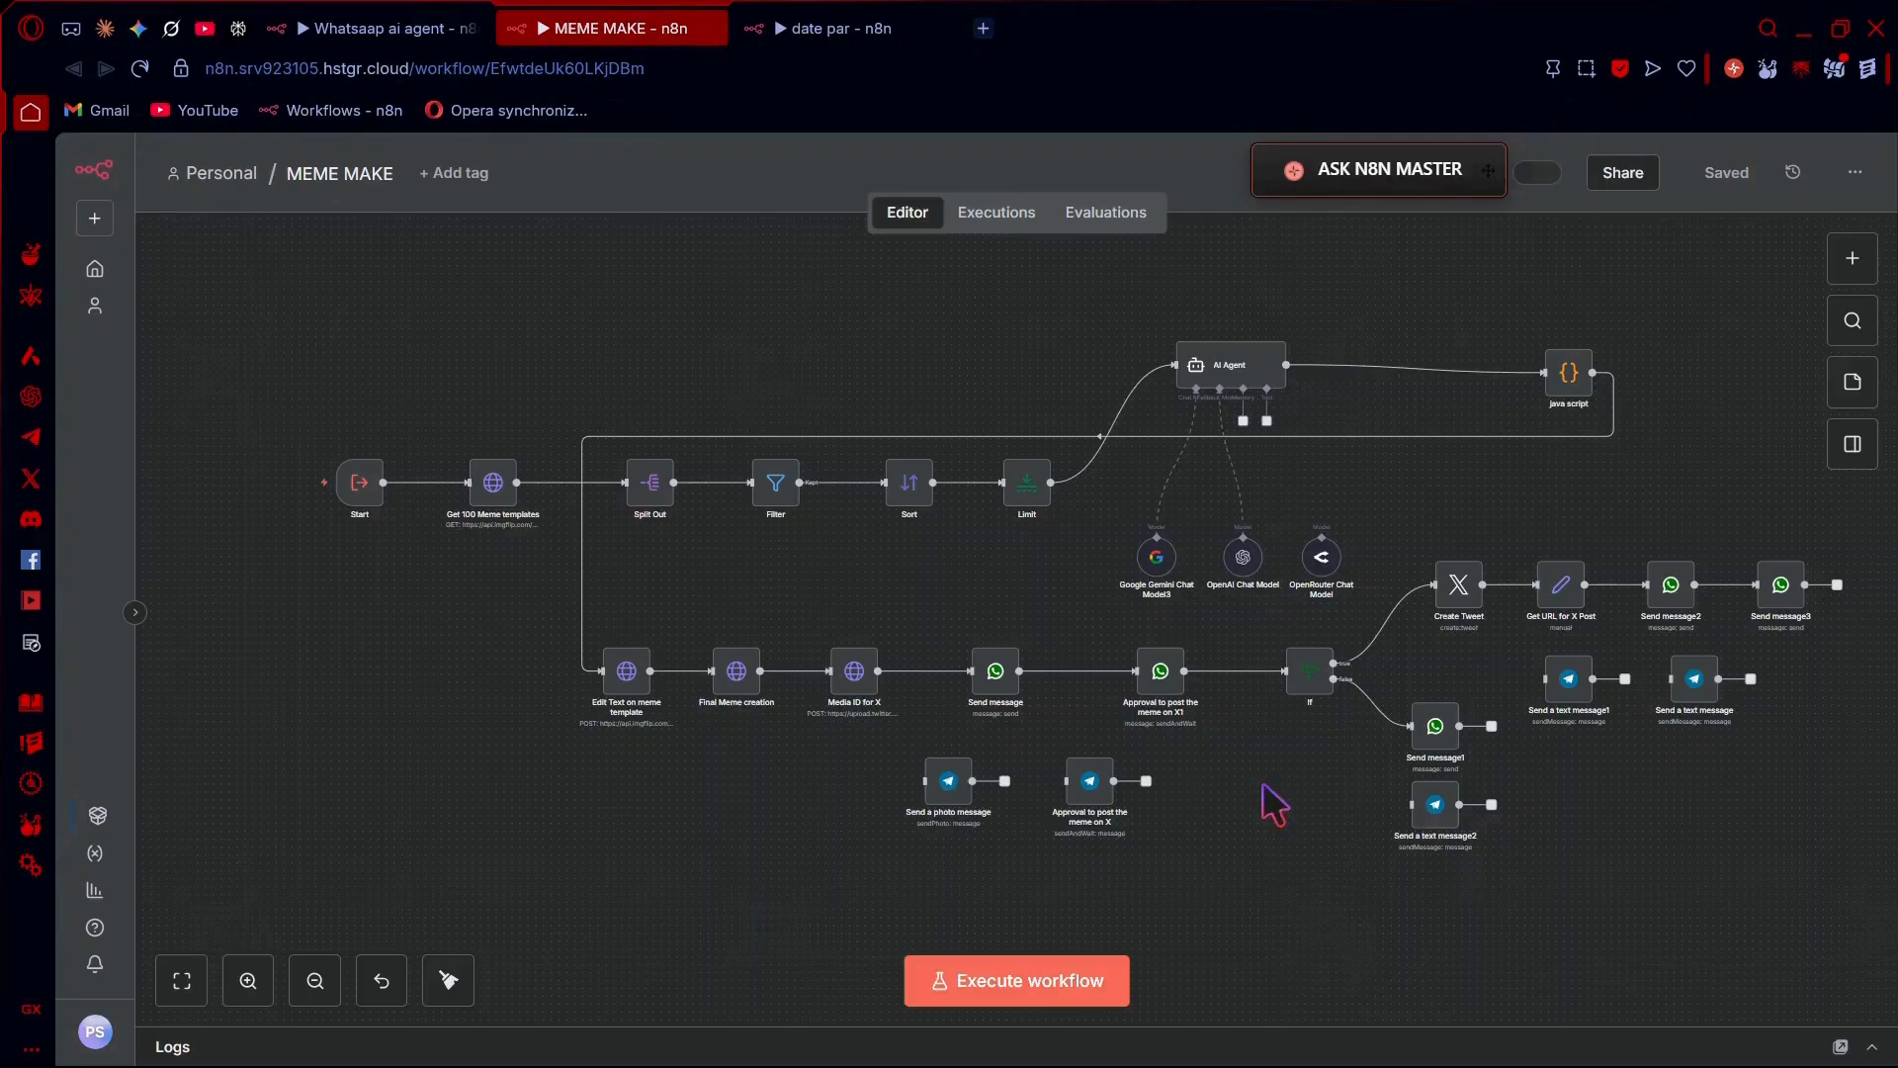
{"action": "scroll", "coordinate": [1273, 806], "scroll_direction": "down", "scroll_amount": 1}
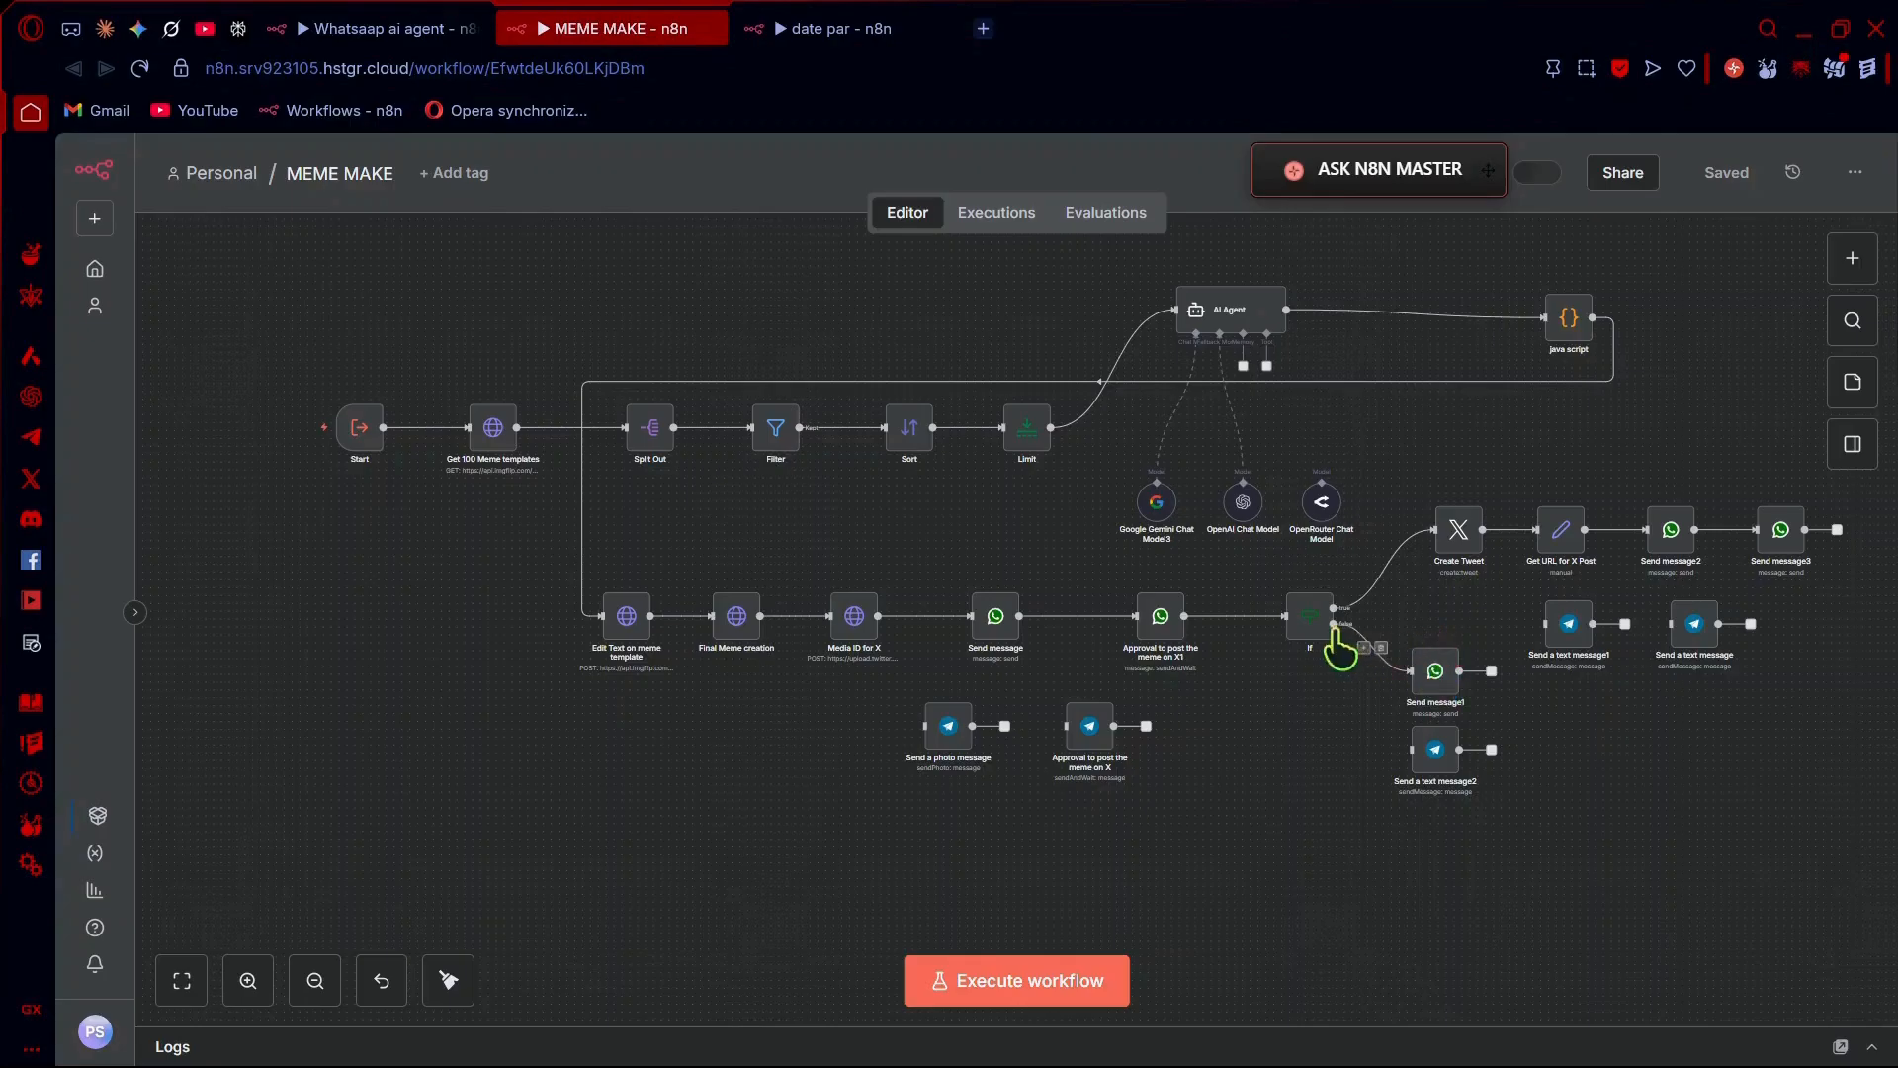
{"action": "left_click", "coordinate": [1560, 554]}
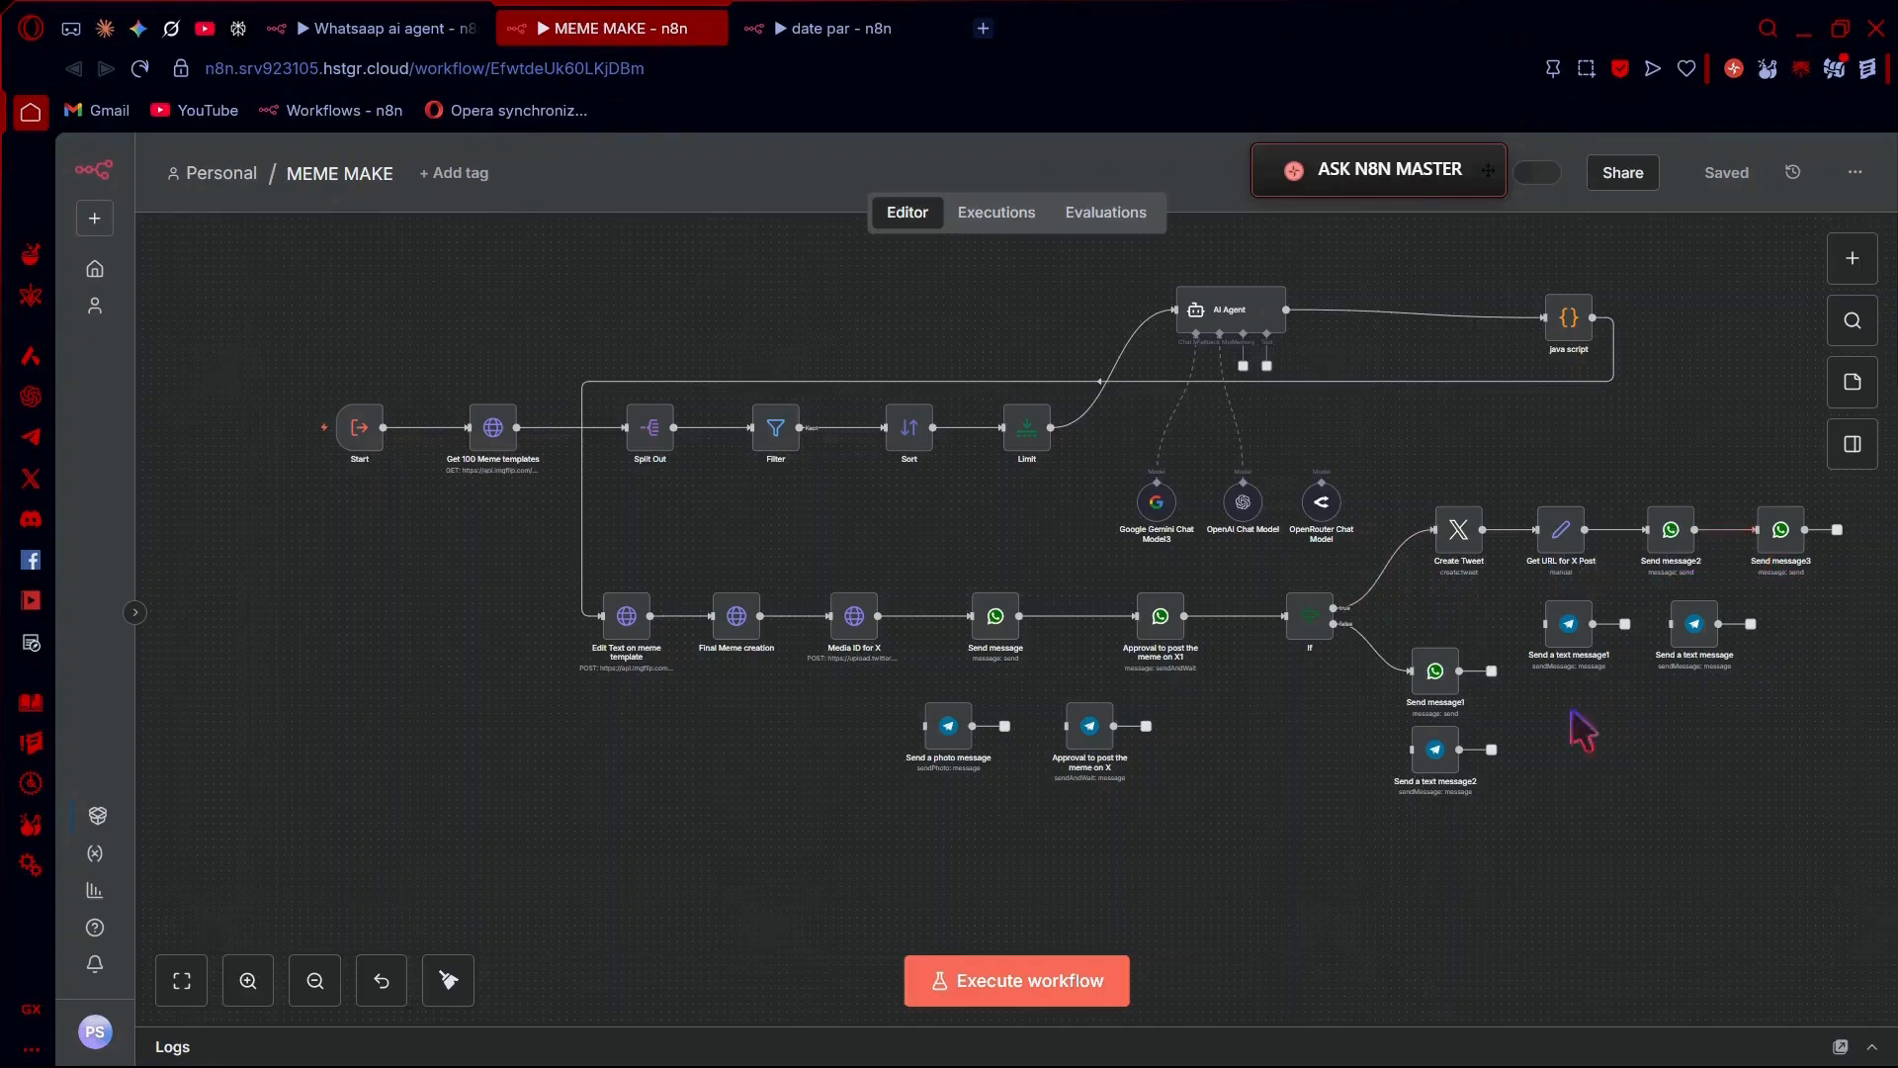
{"action": "scroll", "coordinate": [1543, 722], "scroll_direction": "left", "scroll_amount": 3}
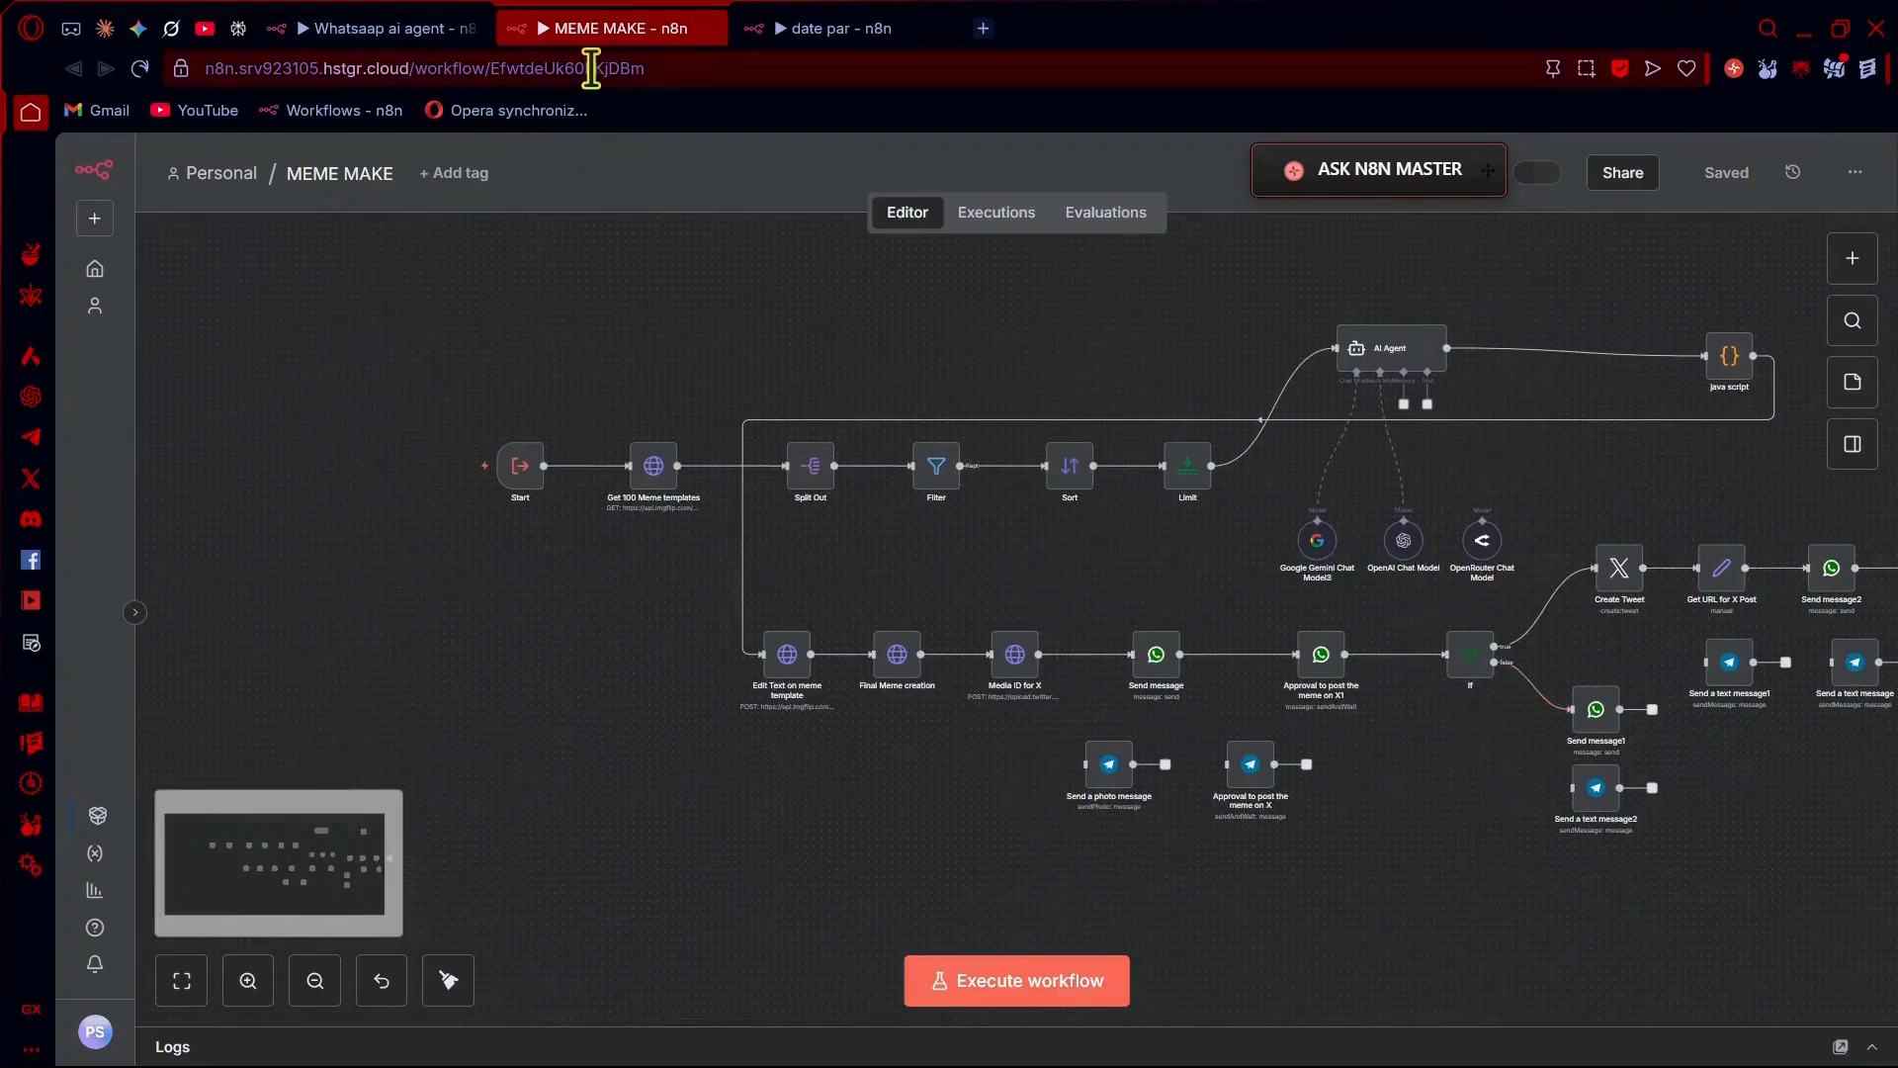
Close the Call Meme Maker node in the Whatsaap ai agent workflow, and view the Zapier MCP server's tool list
{"action": "left_click", "coordinate": [418, 21]}
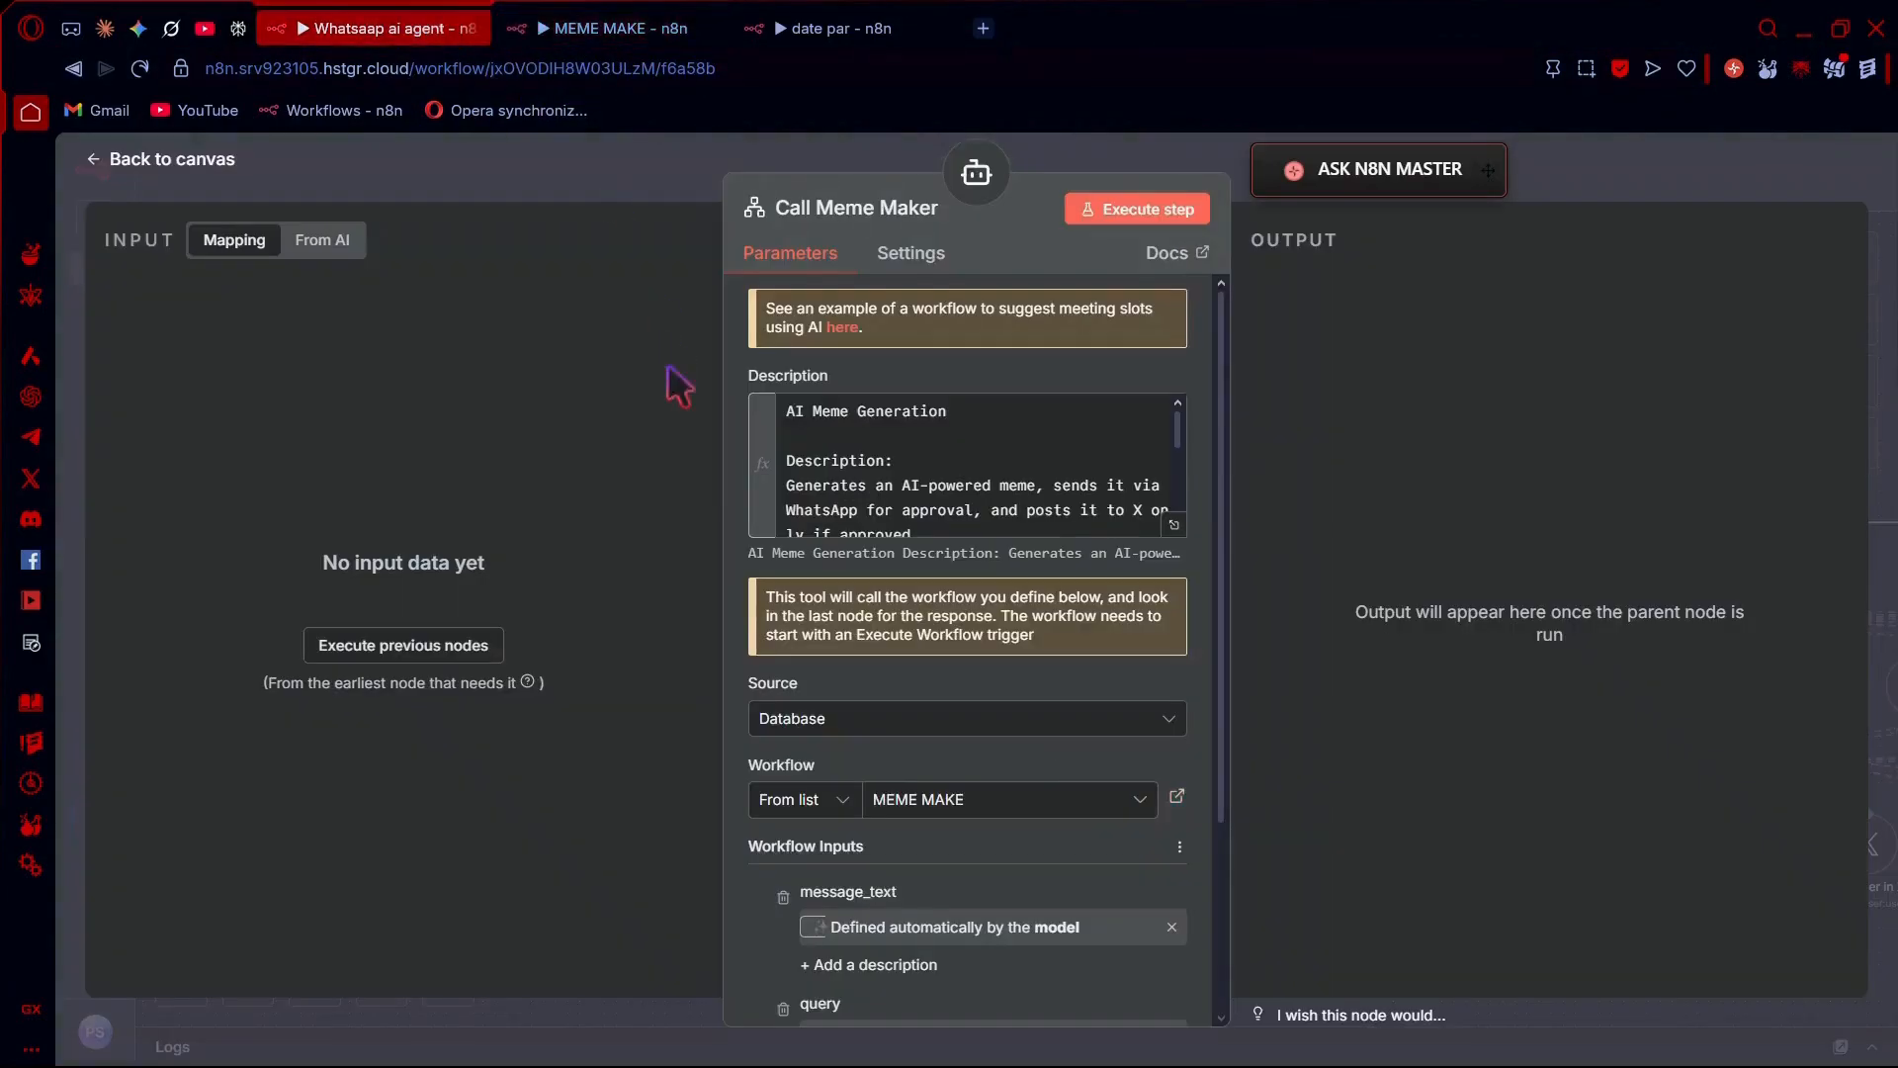
{"action": "left_click", "coordinate": [202, 163]}
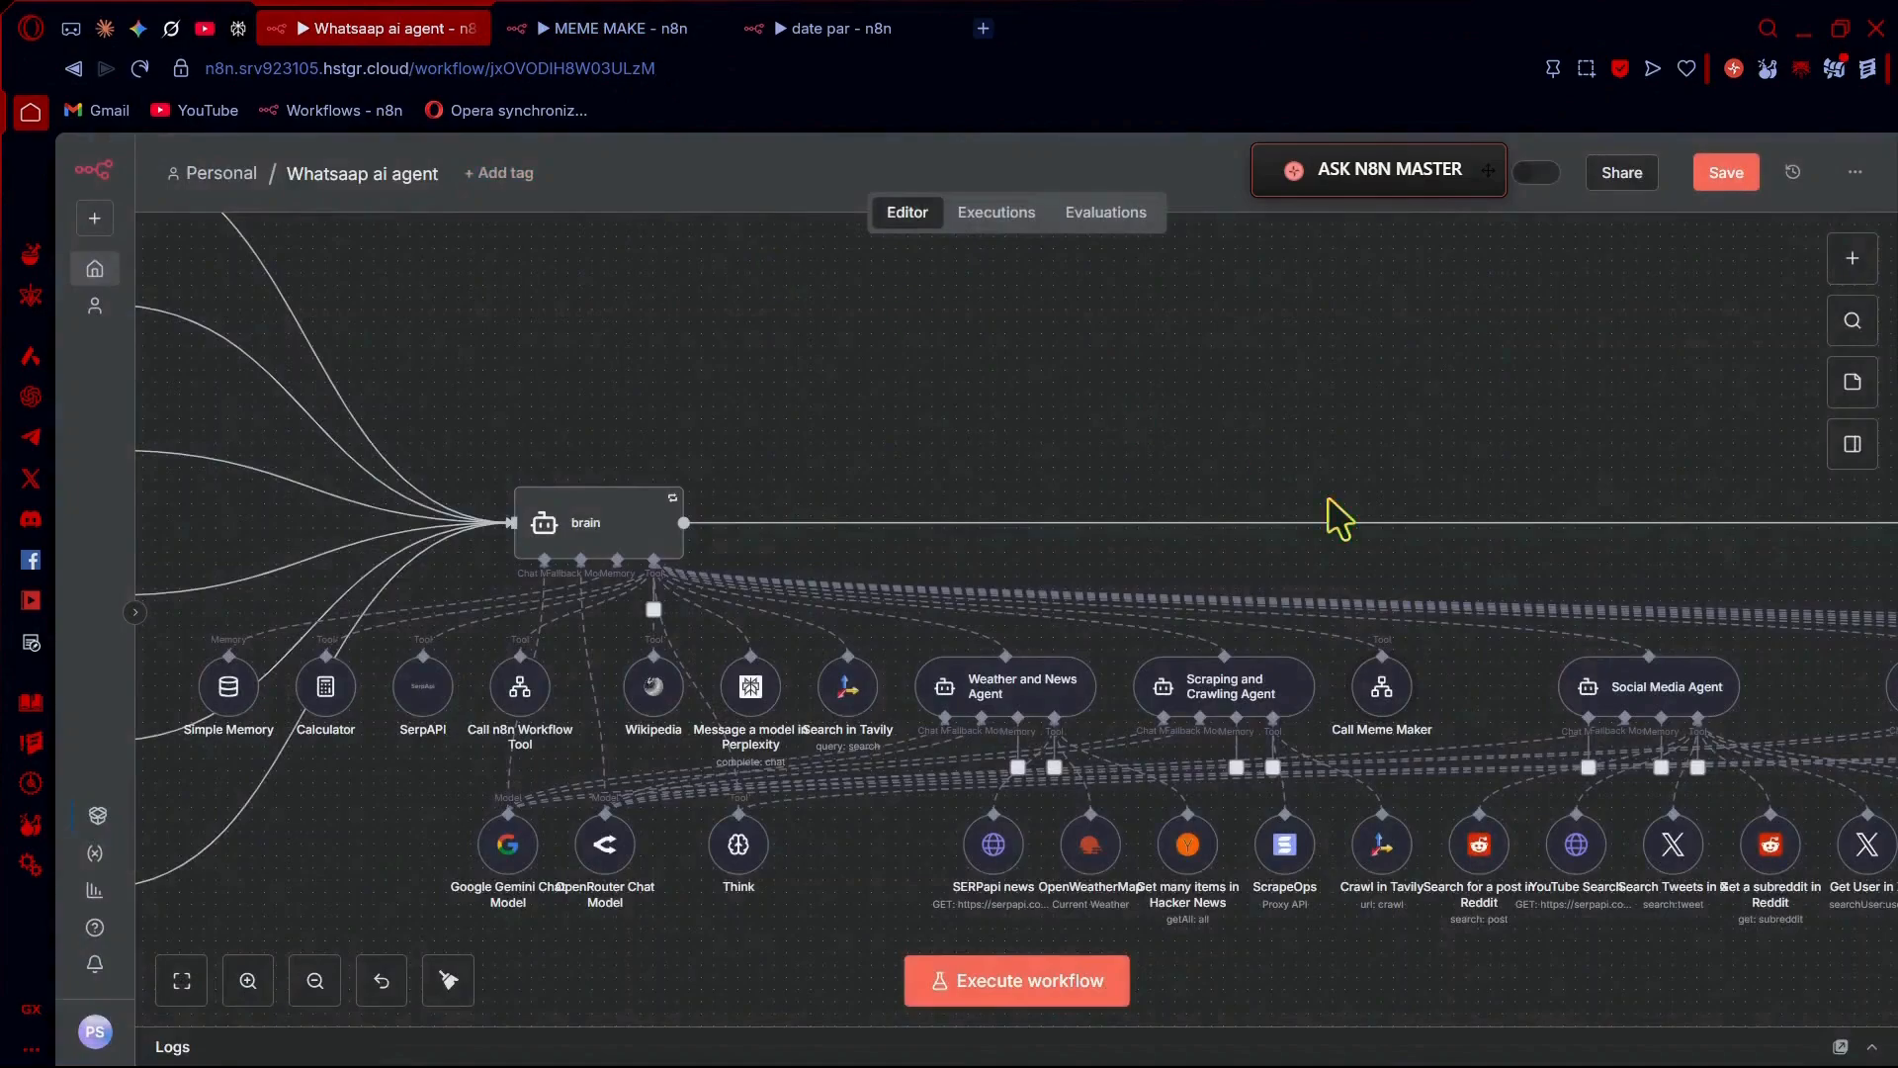
{"action": "scroll", "coordinate": [1328, 509], "scroll_direction": "right", "scroll_amount": 10}
{"action": "scroll", "coordinate": [1329, 500], "scroll_direction": "right", "scroll_amount": 8}
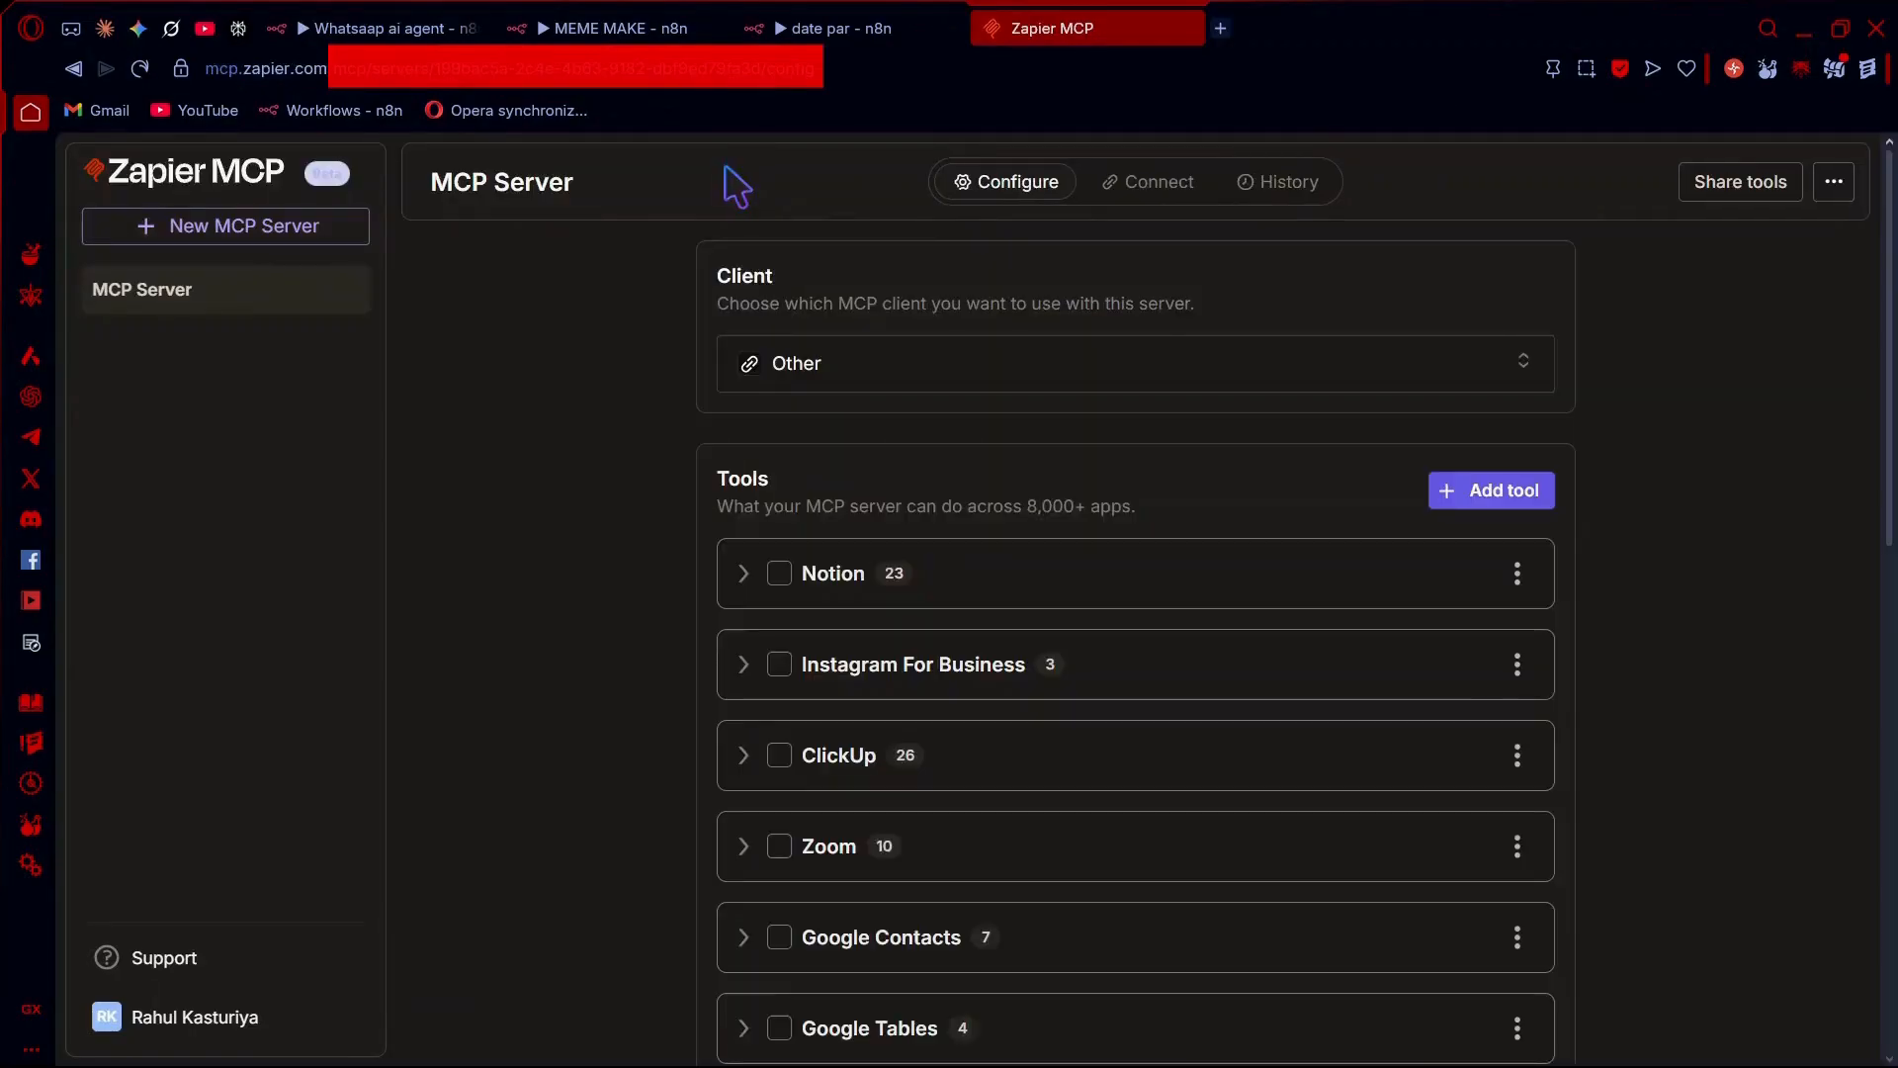
{"action": "scroll", "coordinate": [994, 564], "scroll_direction": "down", "scroll_amount": 2}
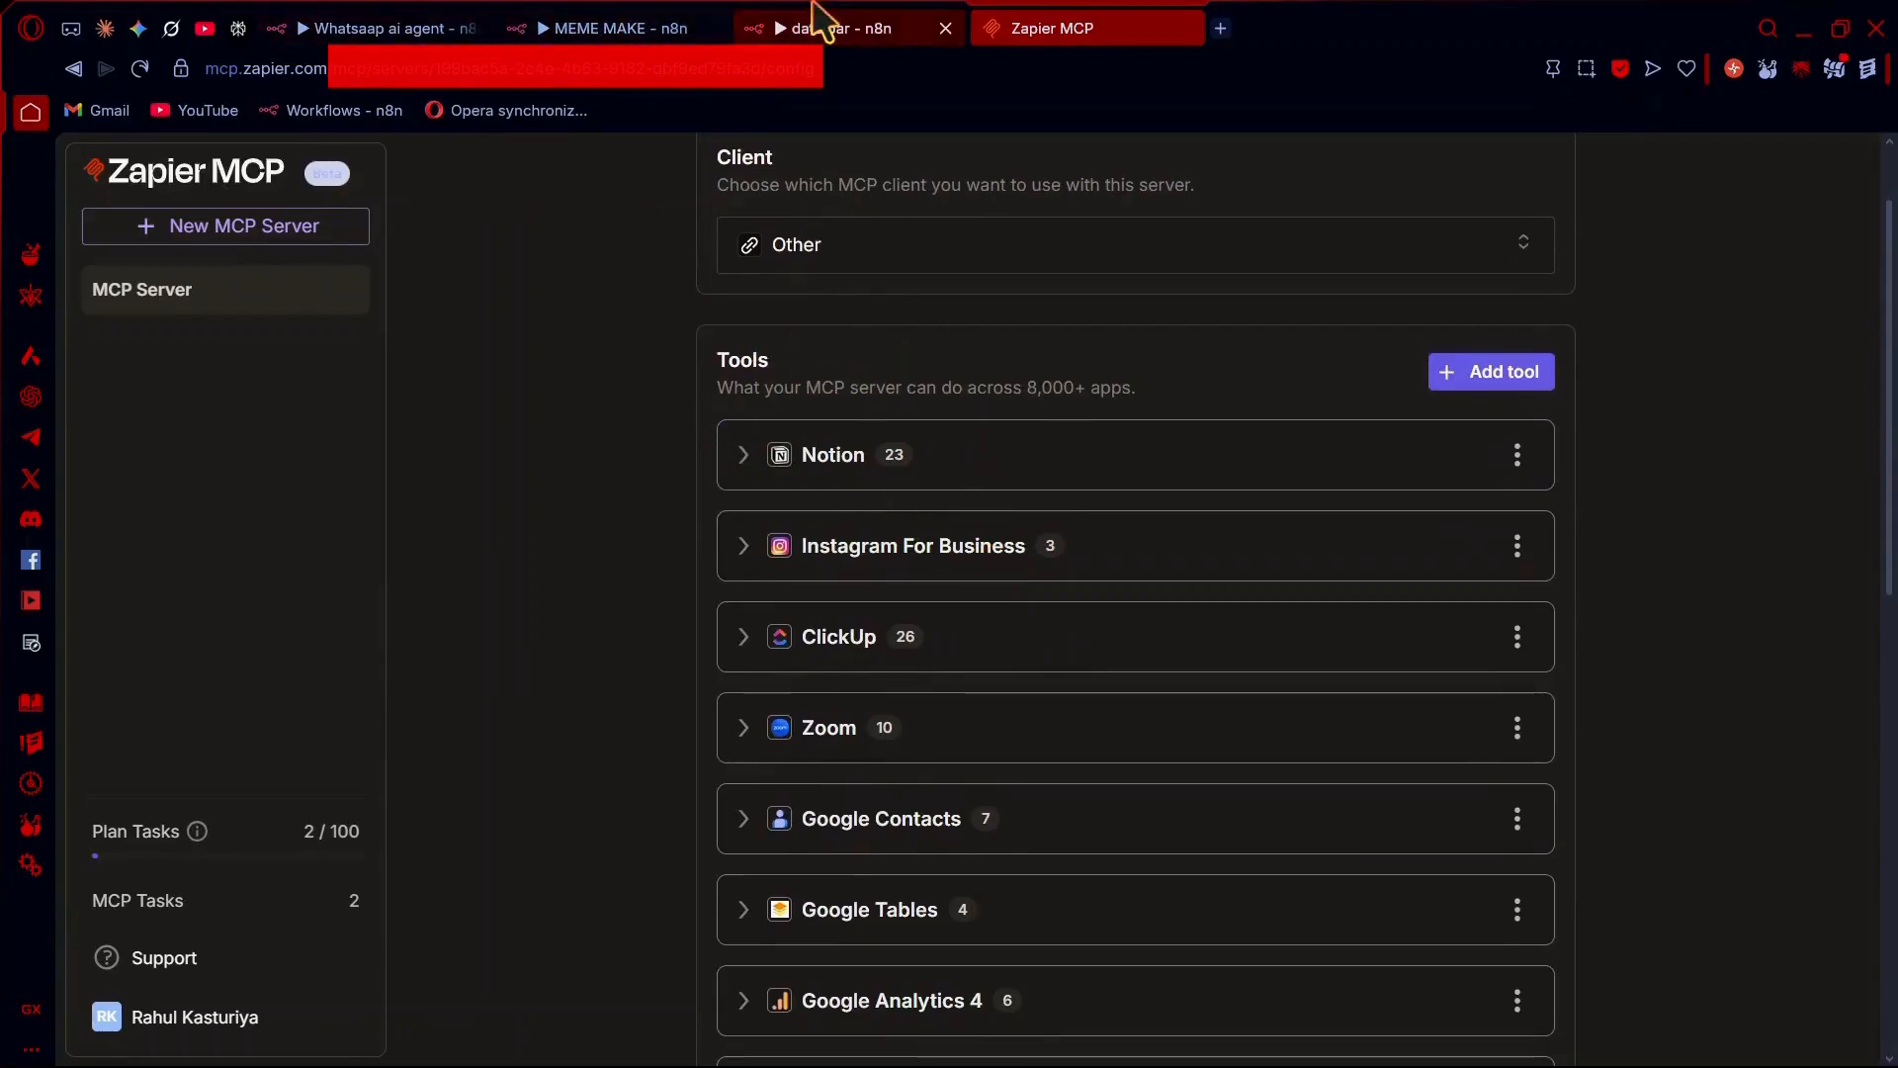
Switch to the date par workflow and look over its AI Agent's tools and the Google Drive Agent
{"action": "left_click", "coordinate": [836, 27]}
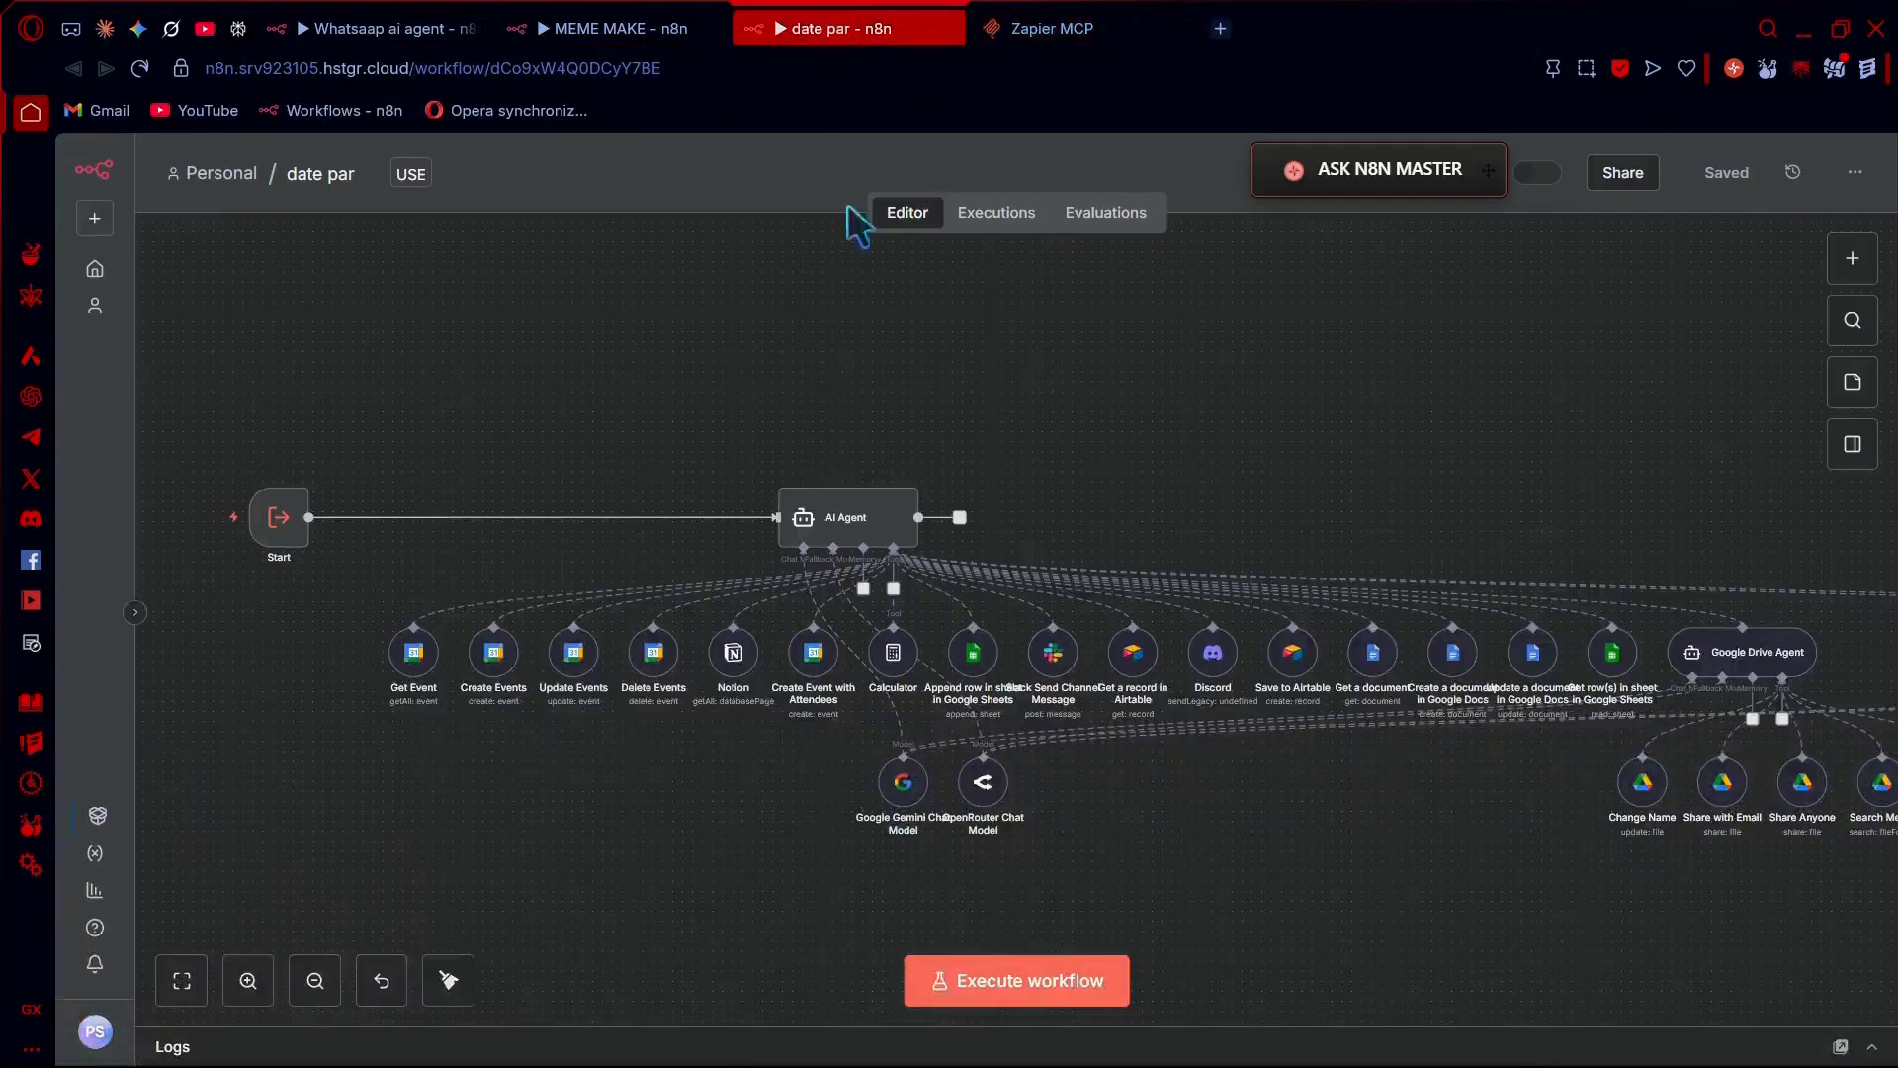
{"action": "scroll", "coordinate": [866, 291], "scroll_direction": "right", "scroll_amount": 2}
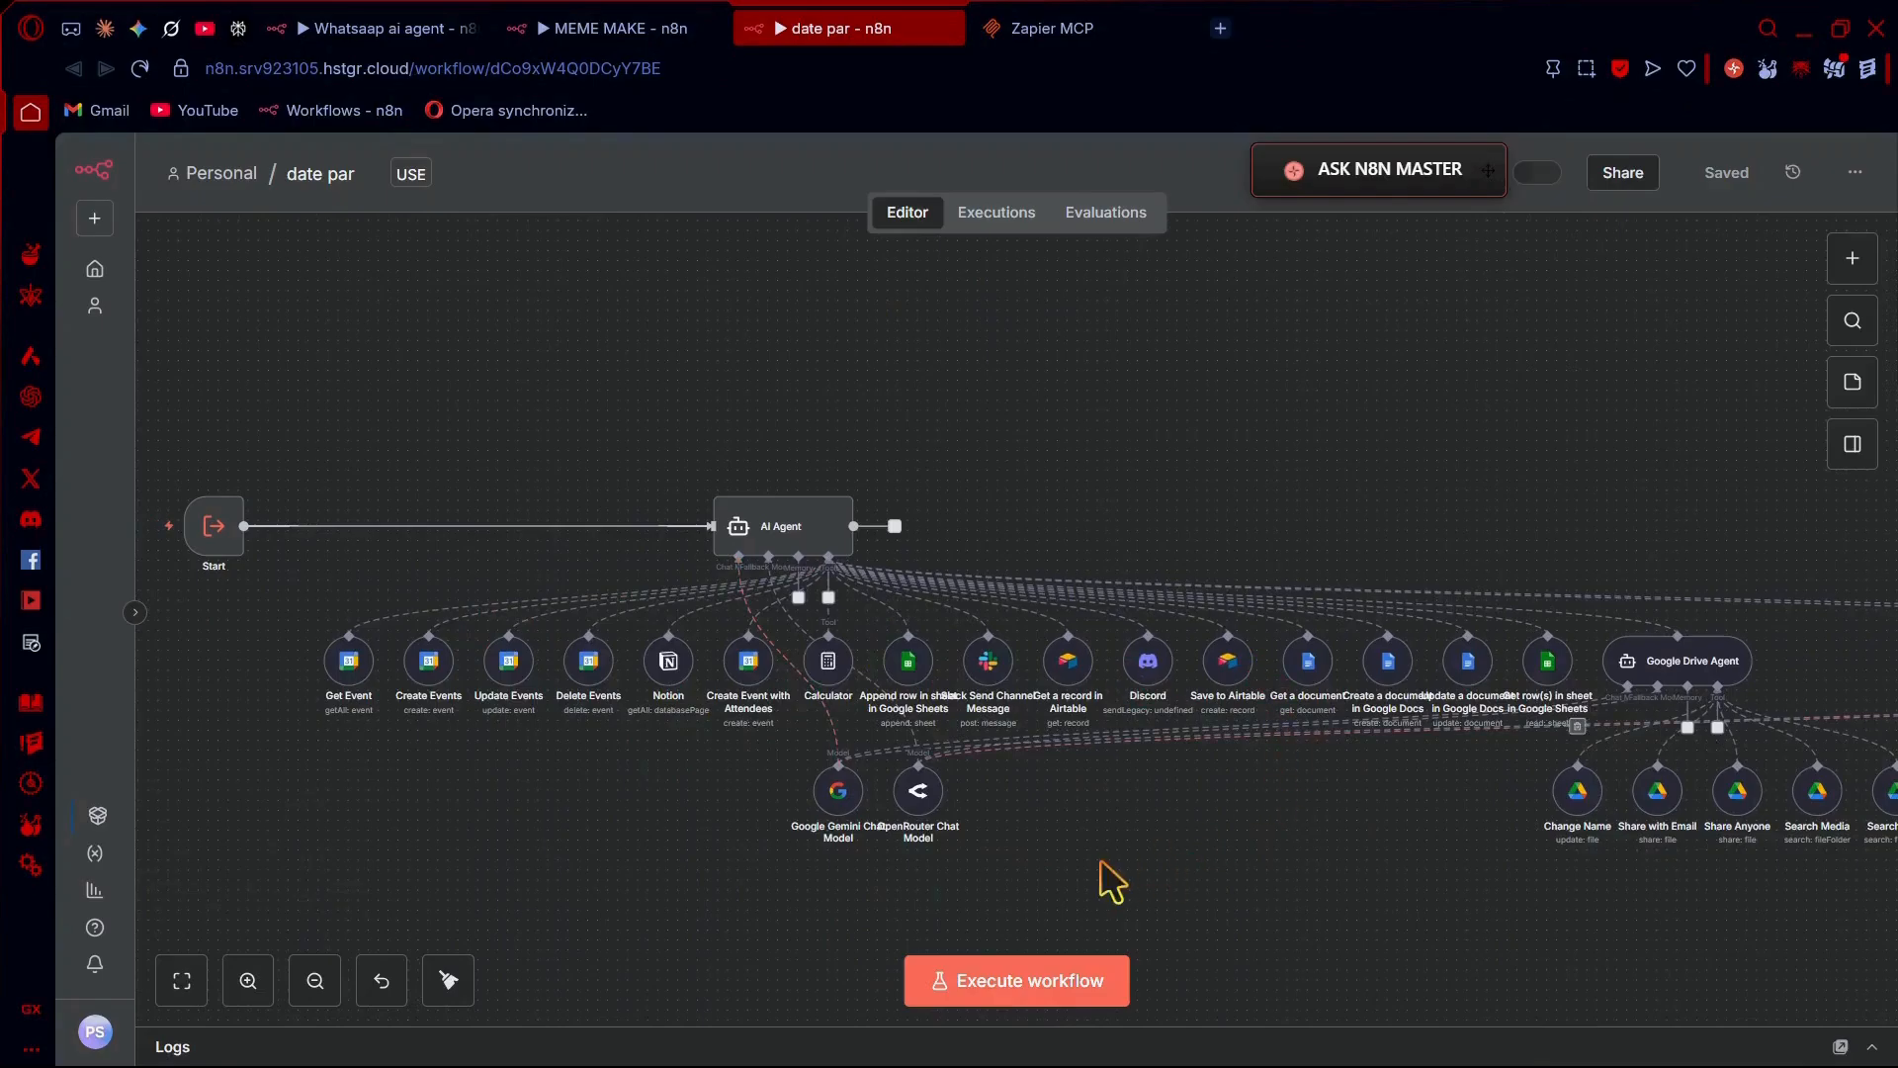
{"action": "scroll", "coordinate": [1110, 880], "scroll_direction": "right", "scroll_amount": 3}
{"action": "scroll", "coordinate": [1109, 880], "scroll_direction": "right", "scroll_amount": 3}
Return to the Zapier MCP server page and review its connected apps from Notion to Gmail
{"action": "left_click", "coordinate": [1084, 20]}
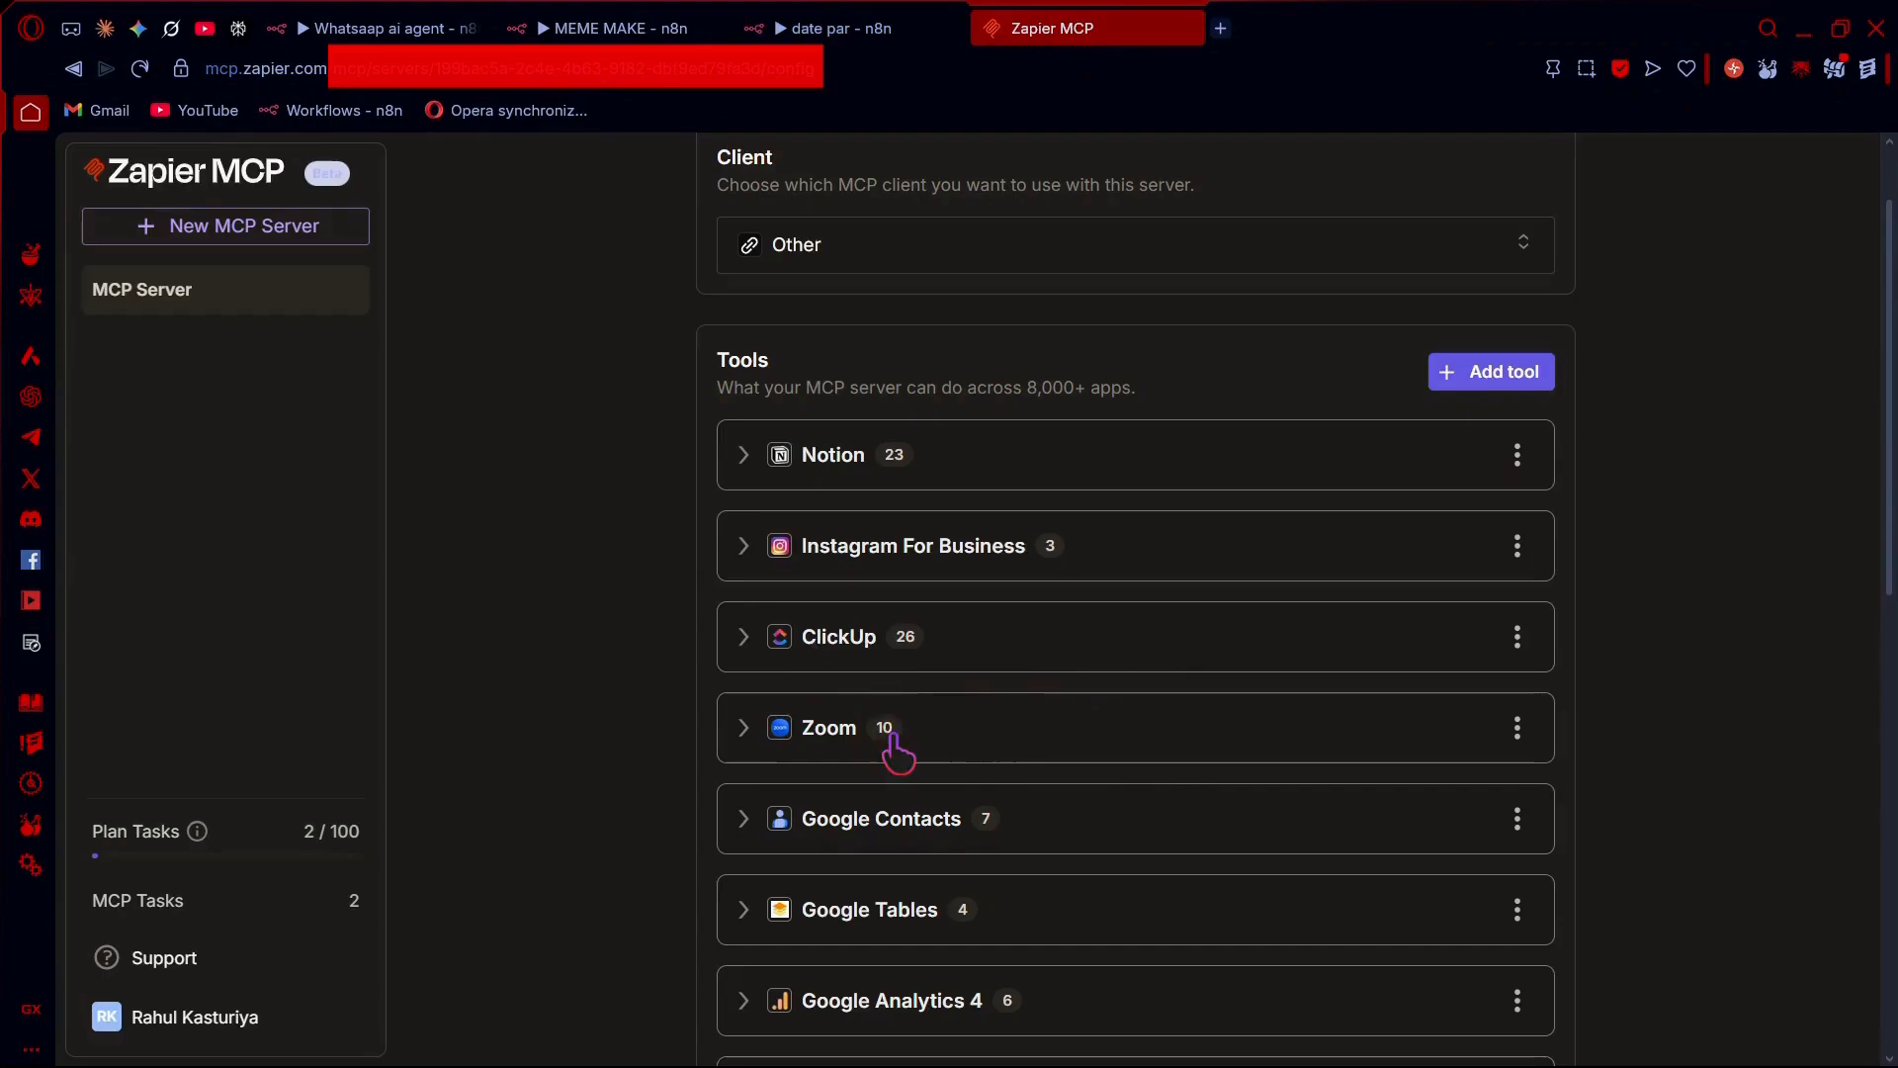
{"action": "scroll", "coordinate": [981, 817], "scroll_direction": "down", "scroll_amount": 3}
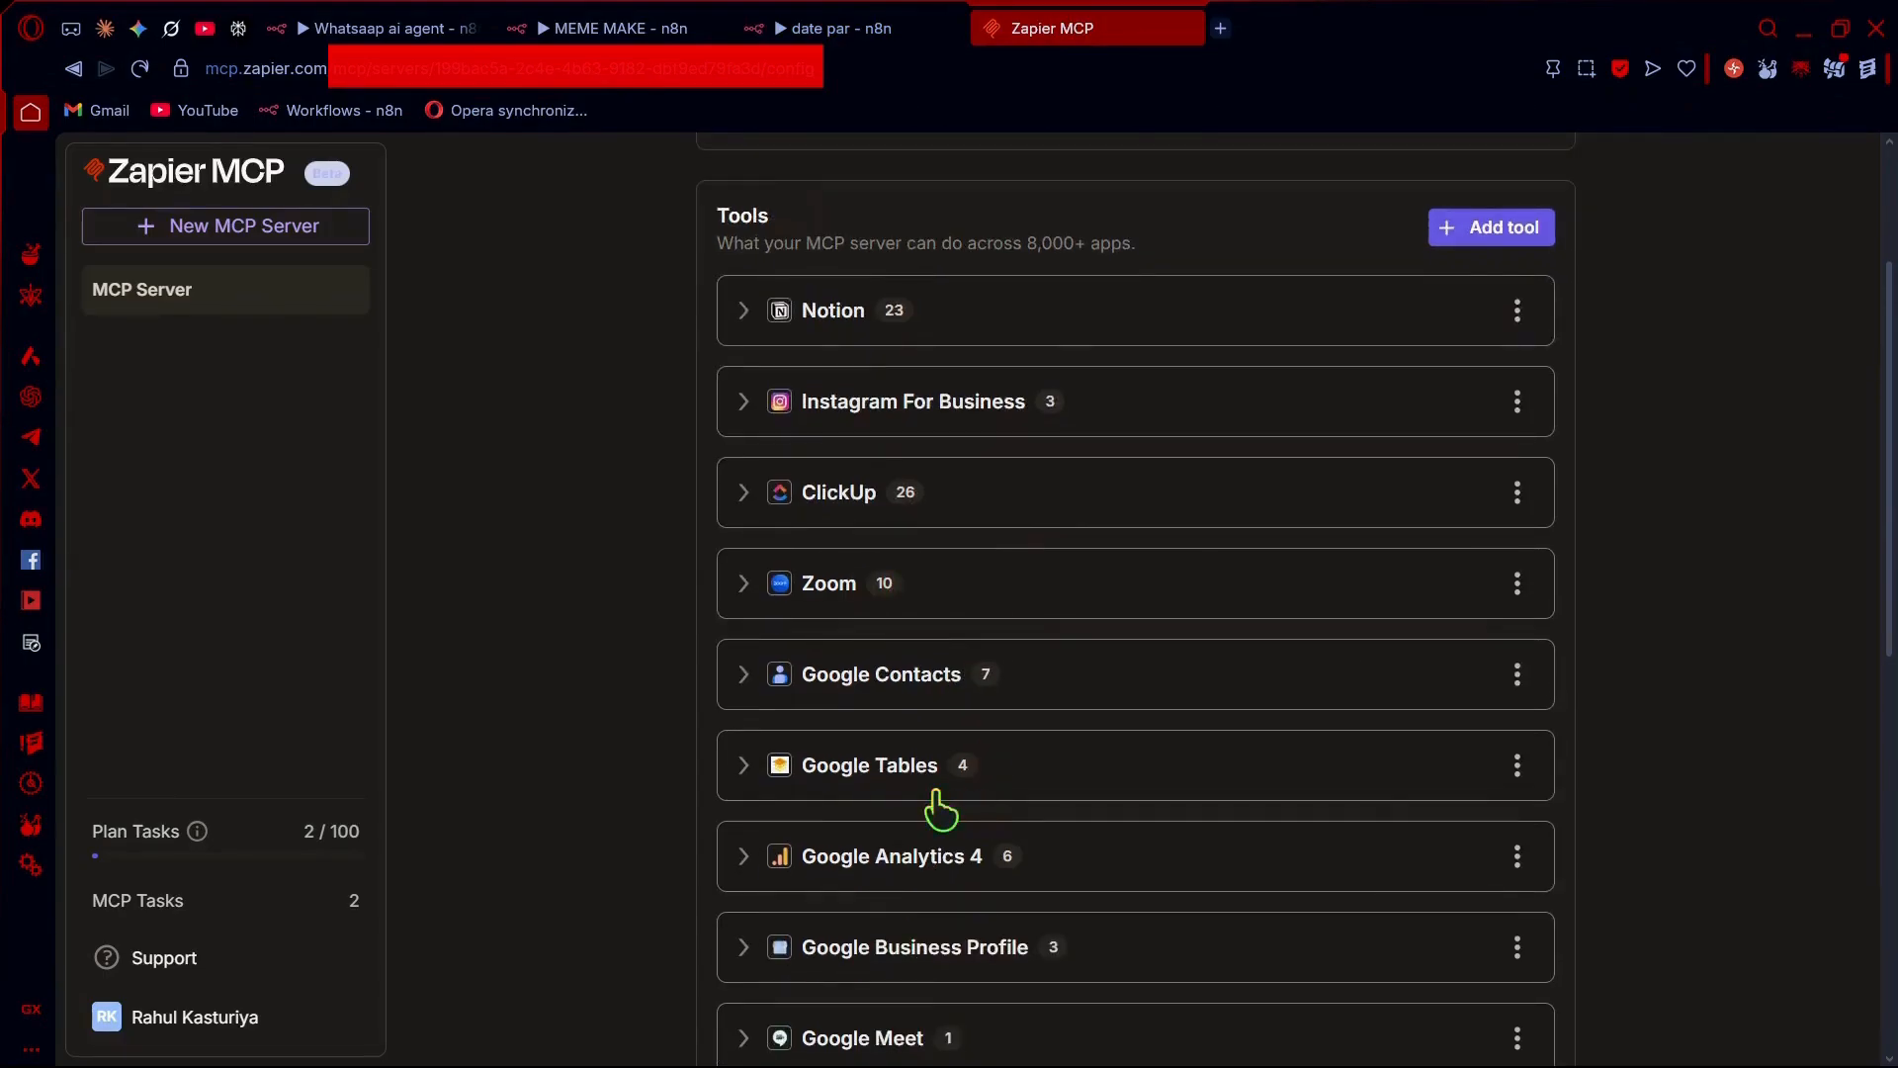
{"action": "scroll", "coordinate": [942, 807], "scroll_direction": "down", "scroll_amount": 2}
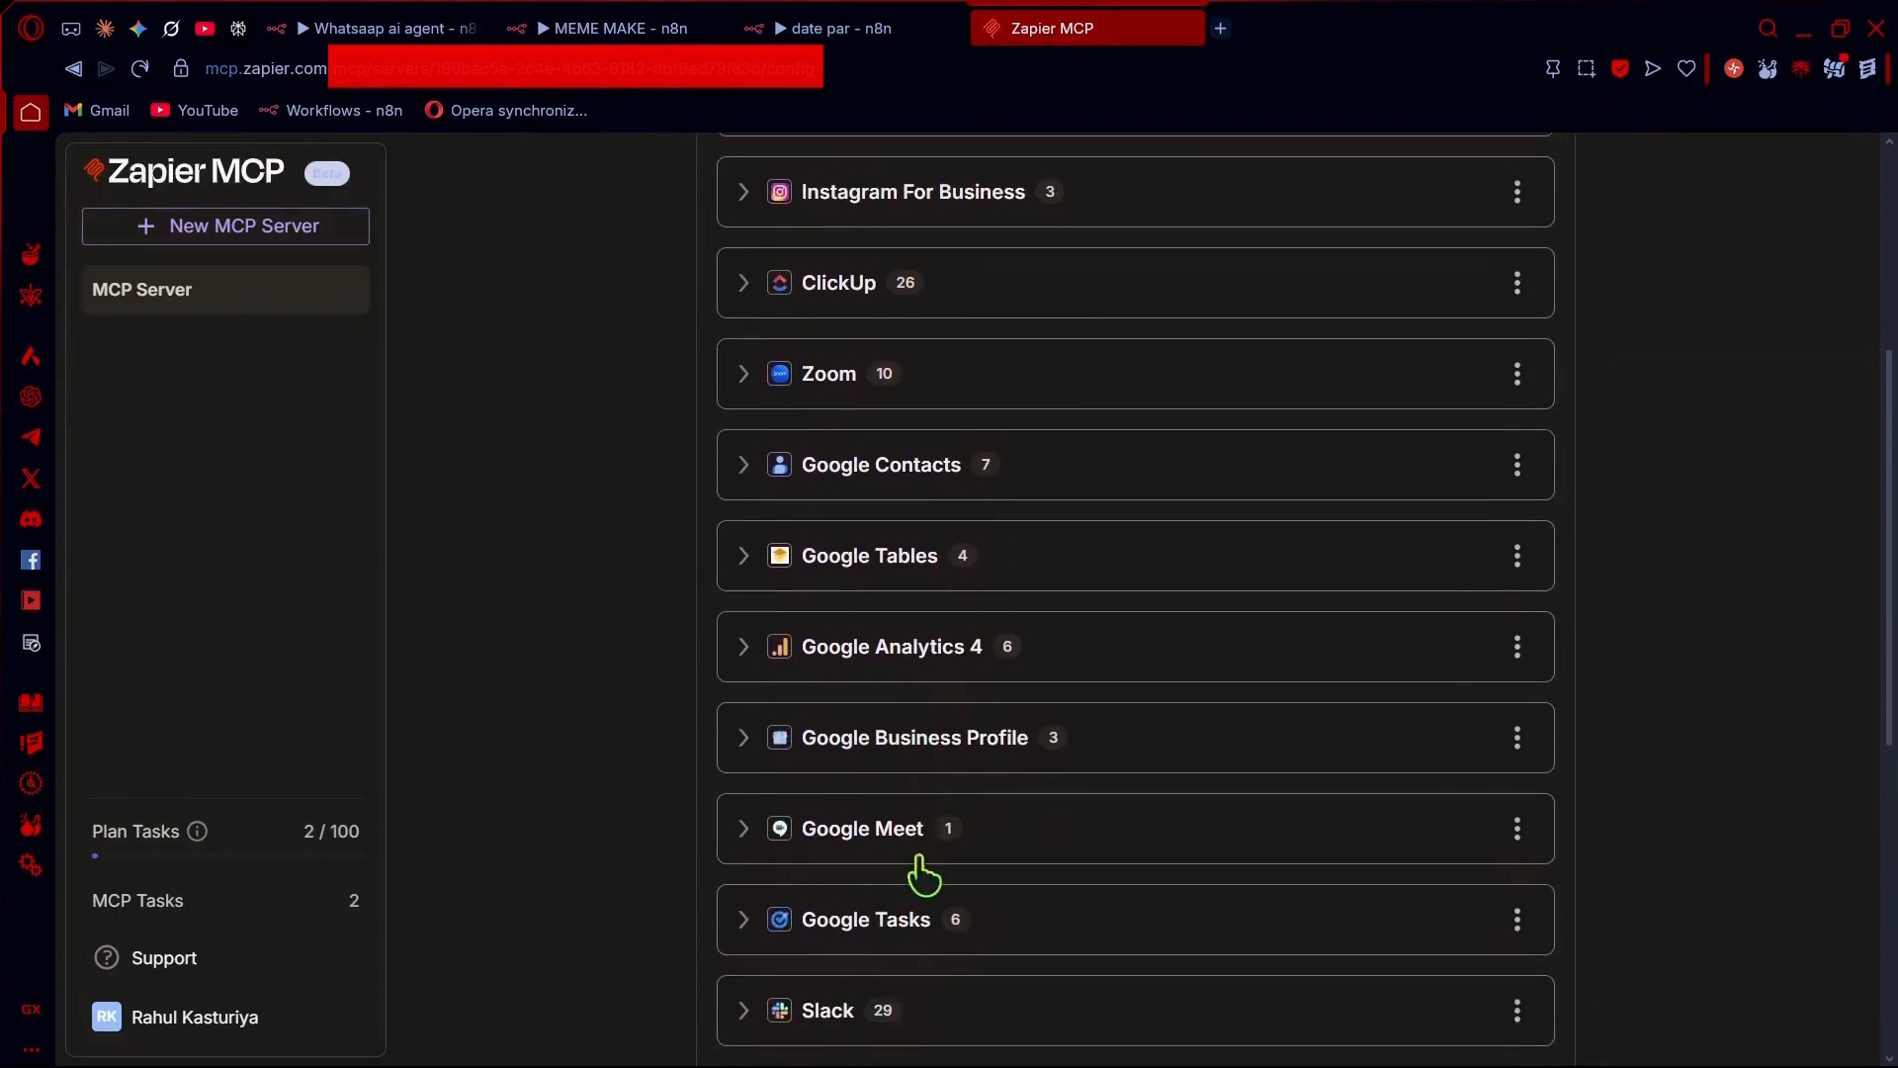
{"action": "scroll", "coordinate": [883, 939], "scroll_direction": "down", "scroll_amount": 2}
{"action": "scroll", "coordinate": [949, 940], "scroll_direction": "down", "scroll_amount": 5}
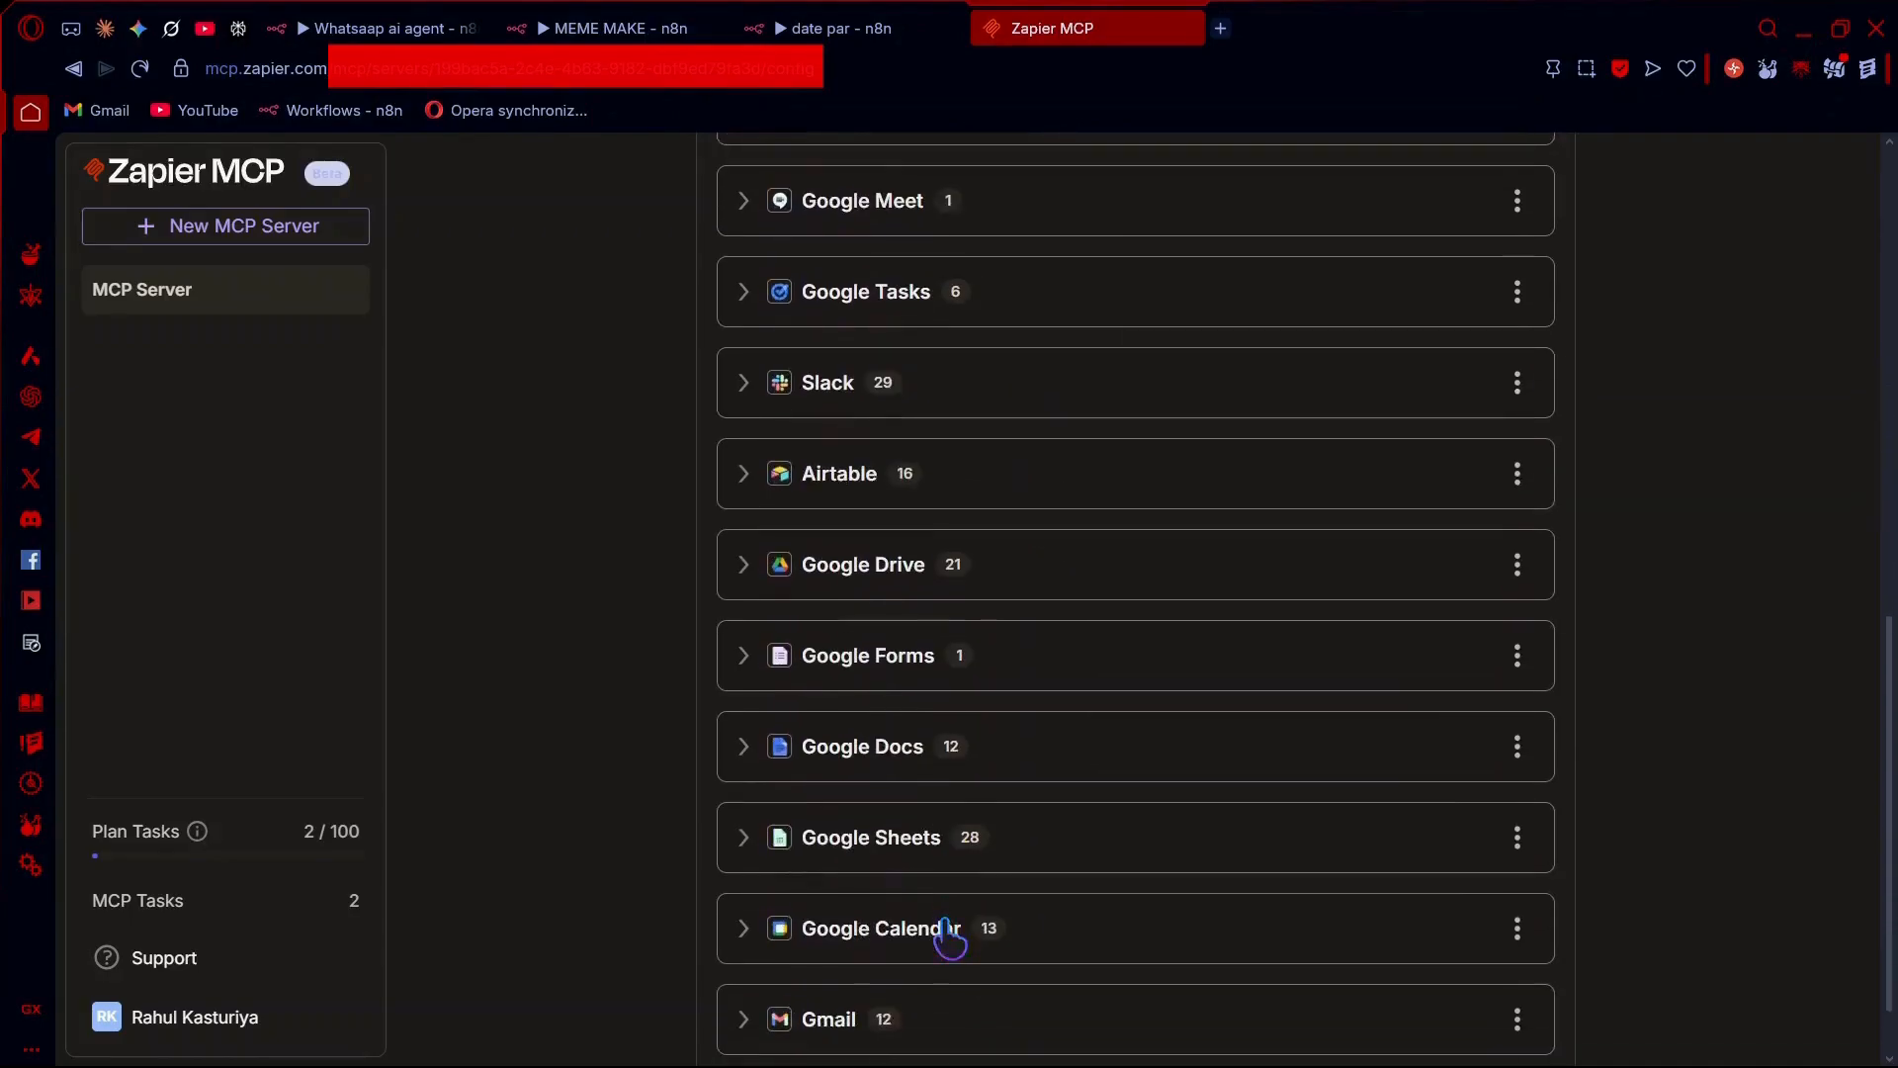
{"action": "scroll", "coordinate": [964, 744], "scroll_direction": "up", "scroll_amount": 10}
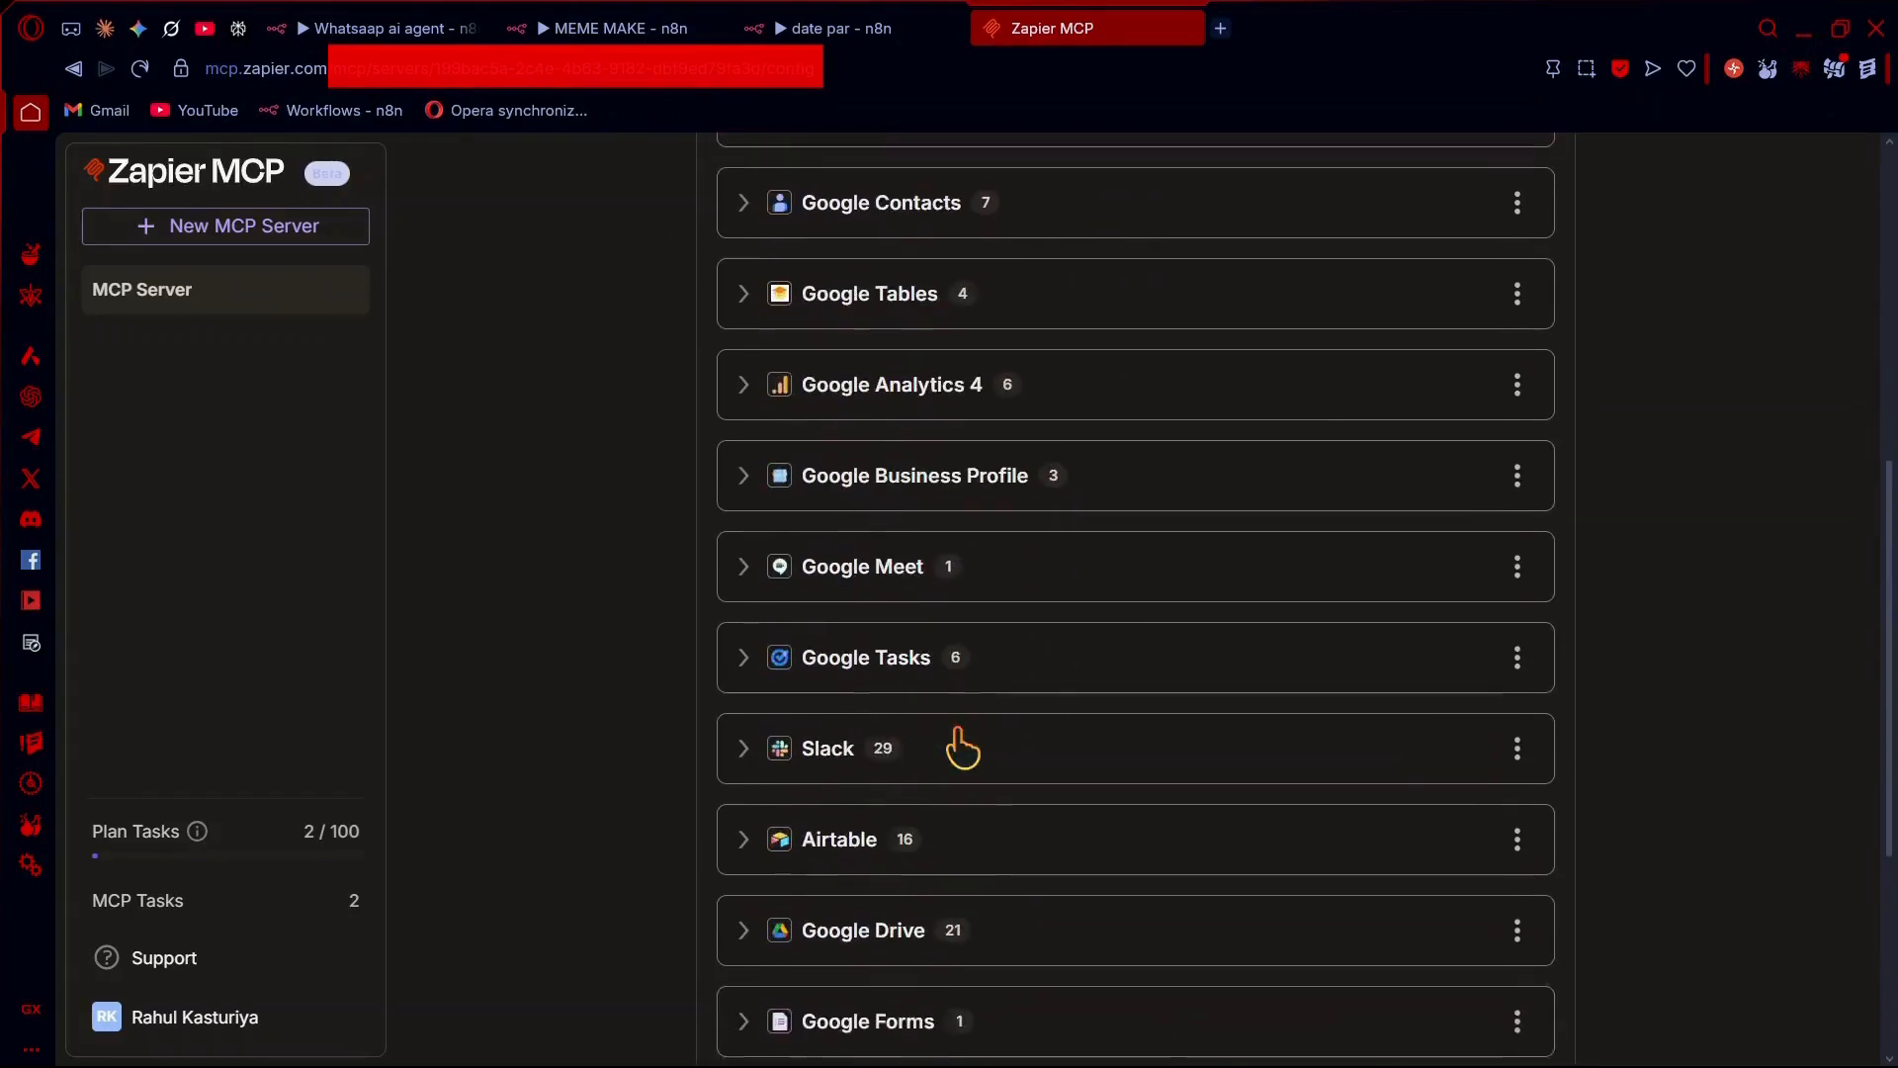
Return to the Whatsaap ai agent canvas and look over the workflow from the WhatsApp Trigger and media branches to the brain agent
{"action": "key", "text": "ctrl+Tab"}
{"action": "left_click", "coordinate": [932, 619]}
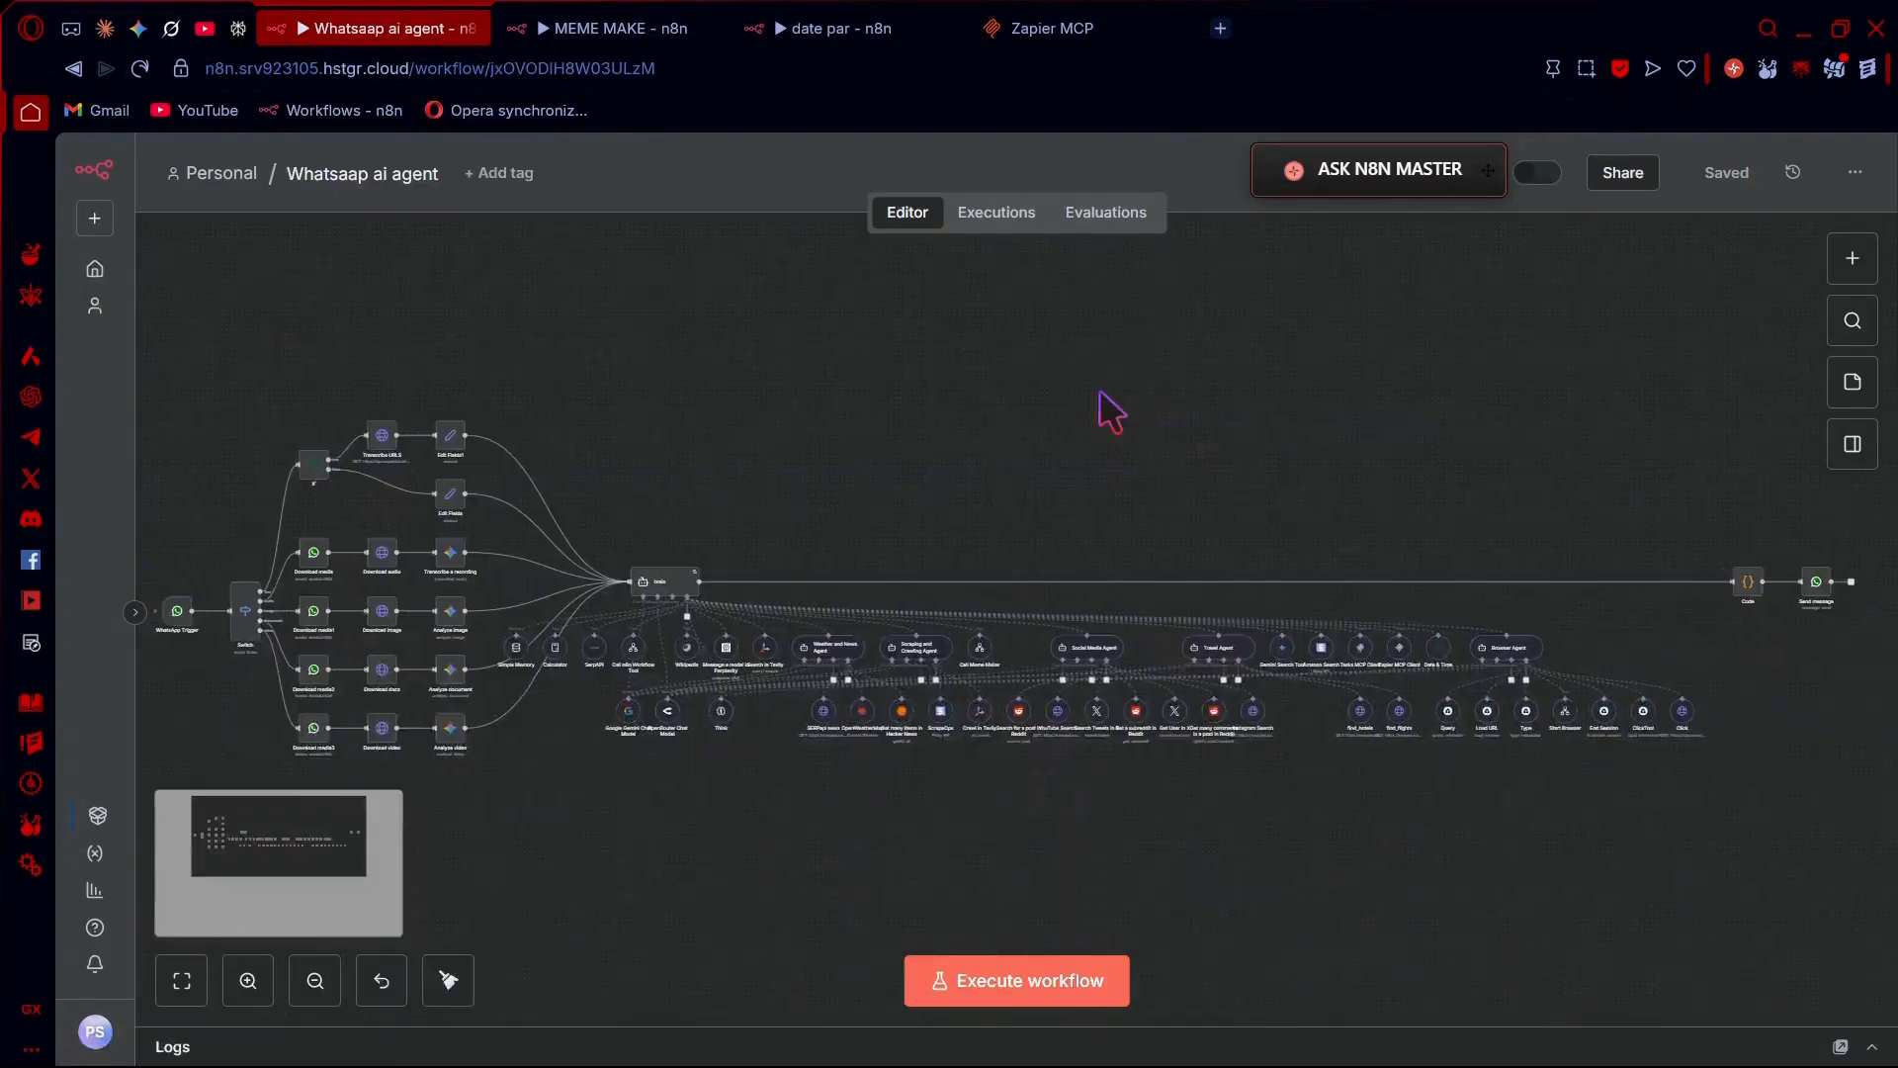
{"action": "scroll", "coordinate": [1110, 411], "scroll_direction": "left", "scroll_amount": 2}
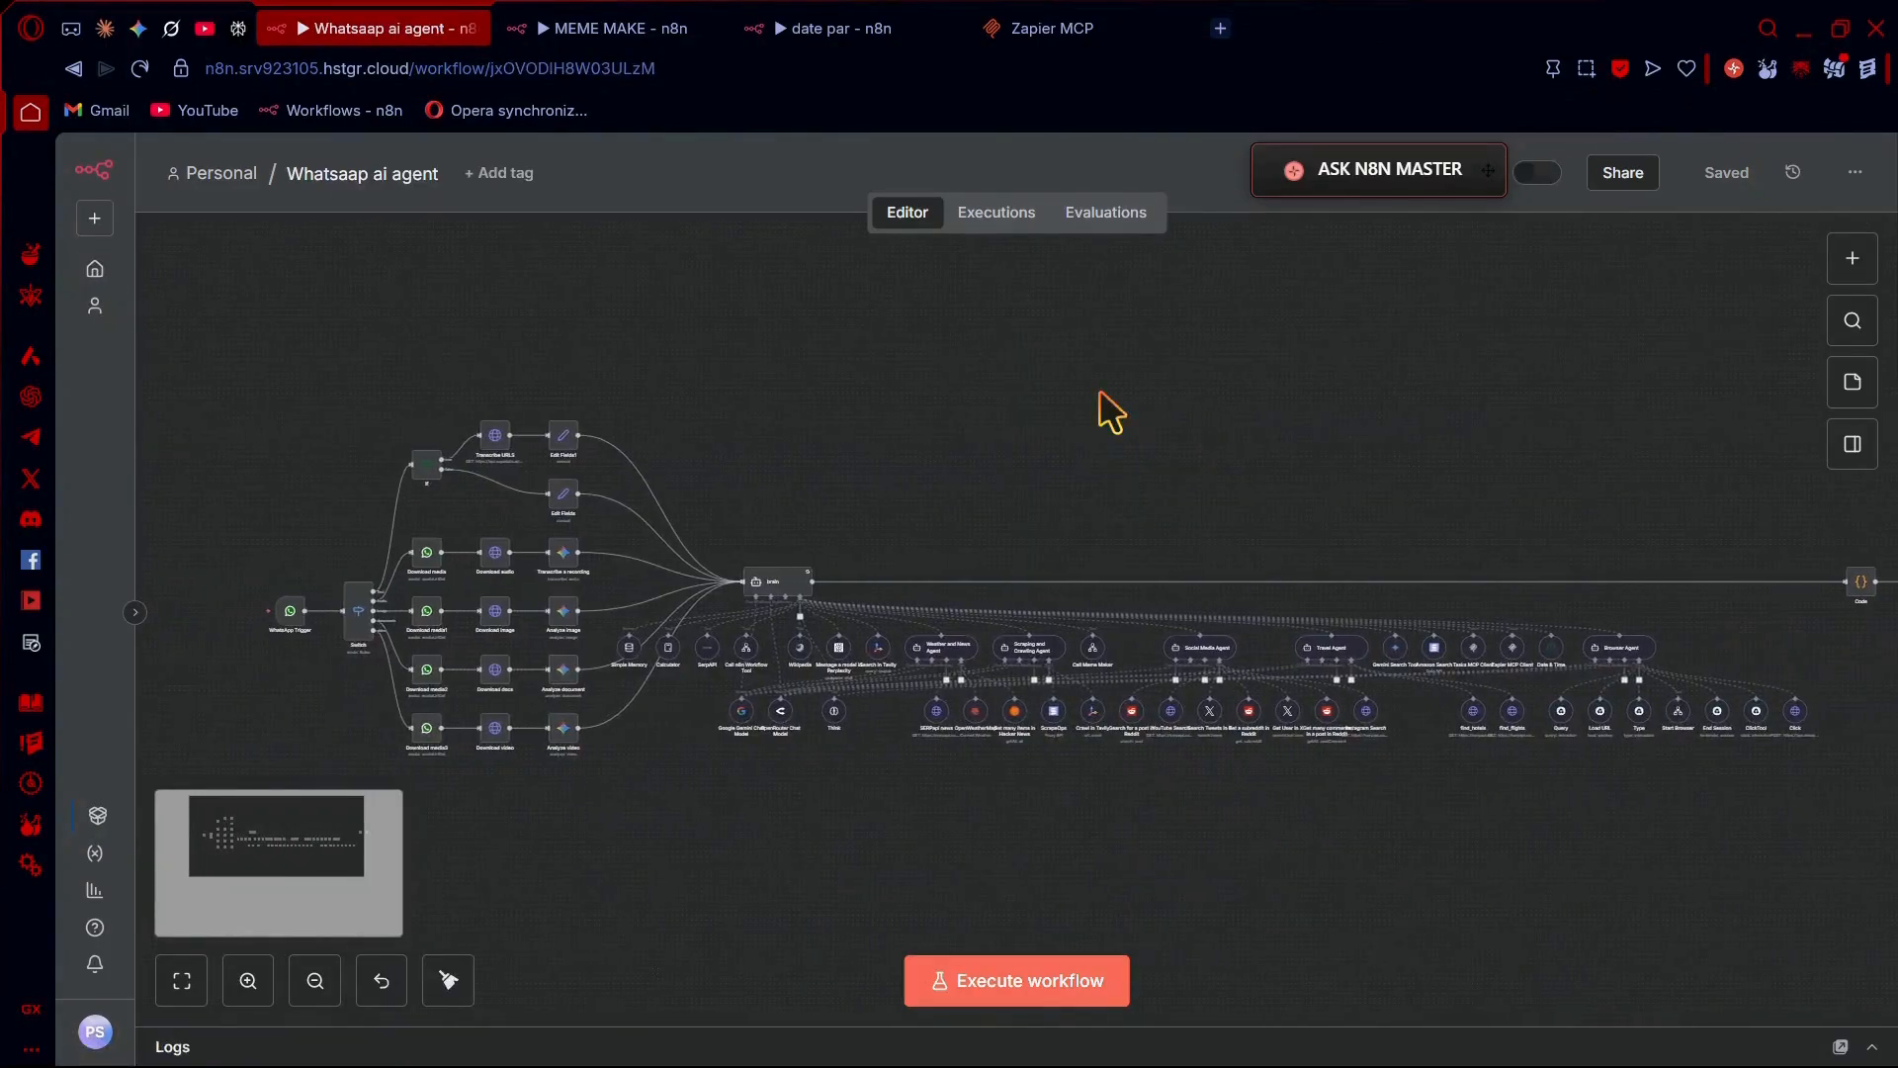
{"action": "scroll", "coordinate": [1110, 410], "scroll_direction": "up", "scroll_amount": 3}
{"action": "scroll", "coordinate": [1110, 411], "scroll_direction": "left", "scroll_amount": 5}
{"action": "scroll", "coordinate": [1109, 410], "scroll_direction": "down", "scroll_amount": 2}
{"action": "scroll", "coordinate": [1109, 410], "scroll_direction": "right", "scroll_amount": 1}
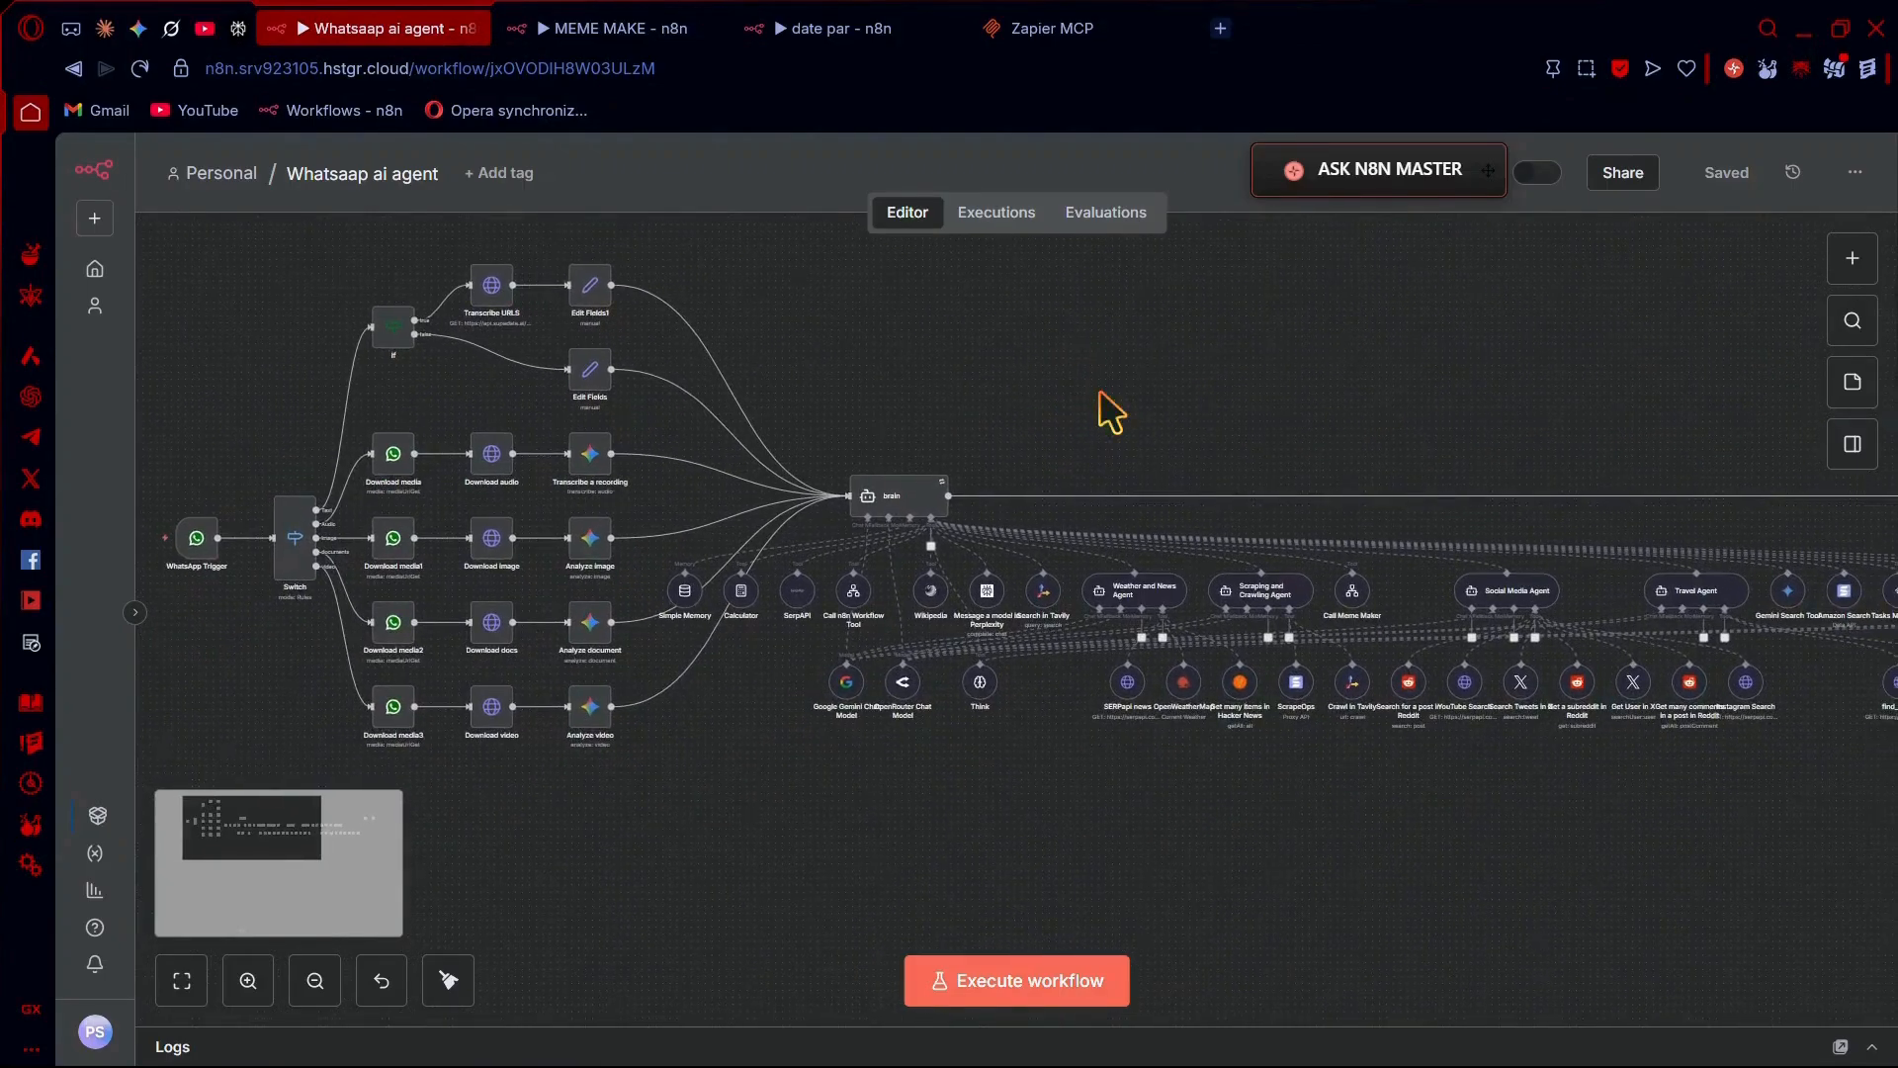
Look over the Whatsaap ai agent canvas from the brain agent and its sub-agents to the Code and Send message nodes
{"action": "scroll", "coordinate": [1109, 411], "scroll_direction": "right", "scroll_amount": 2}
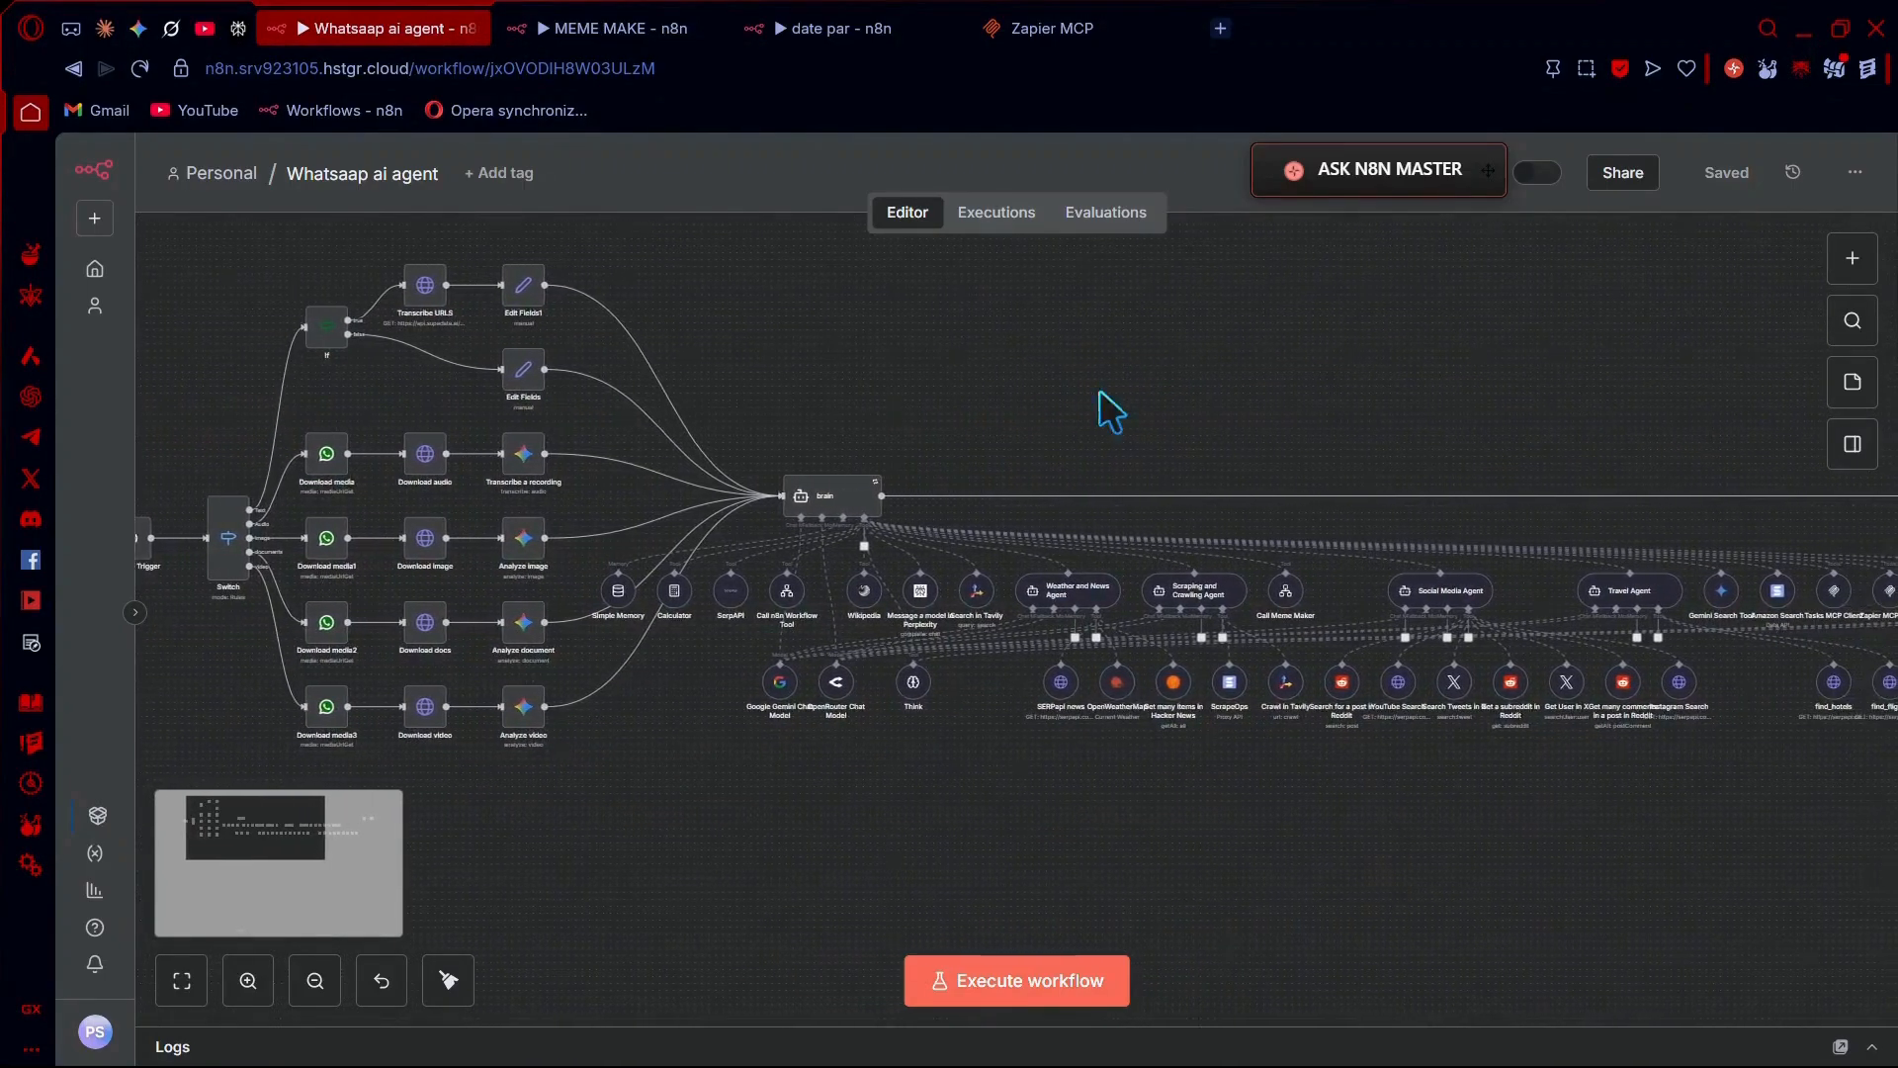
{"action": "scroll", "coordinate": [1105, 411], "scroll_direction": "right", "scroll_amount": 10}
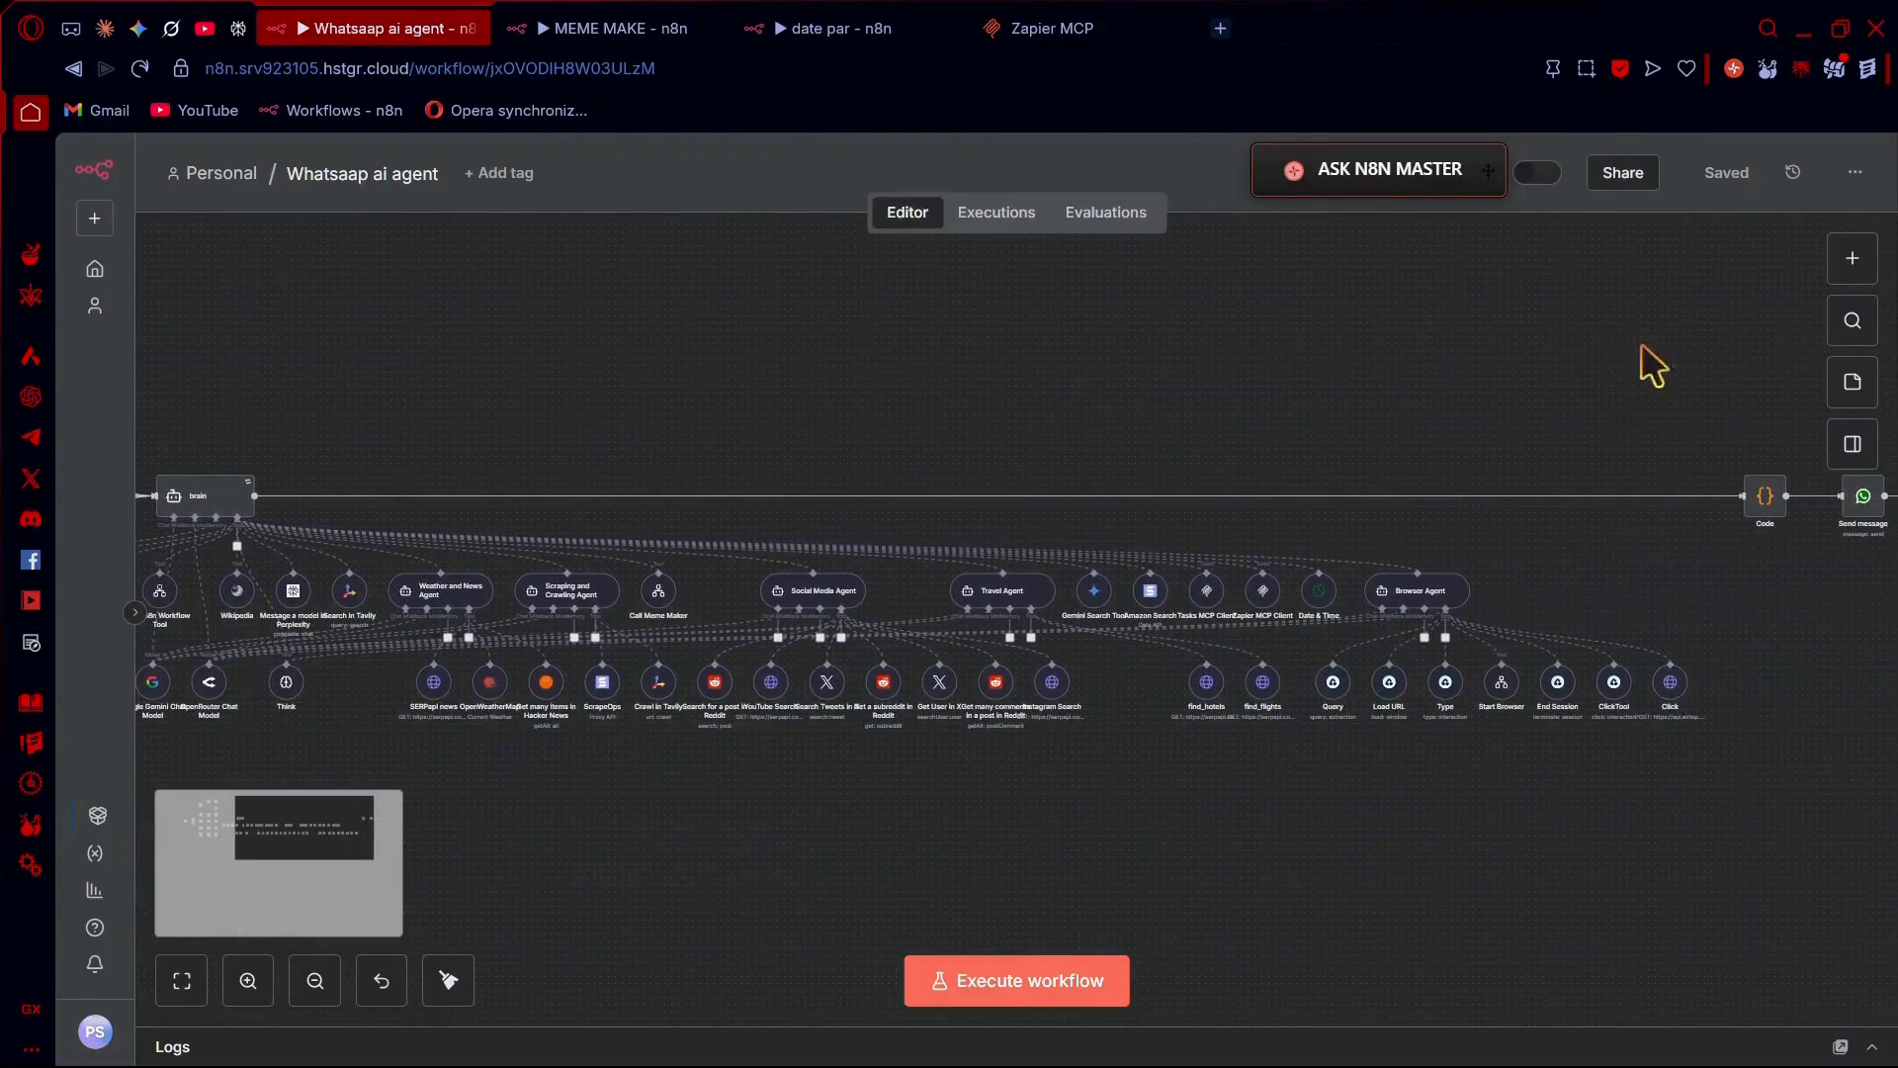
{"action": "scroll", "coordinate": [1029, 845], "scroll_direction": "left", "scroll_amount": 2}
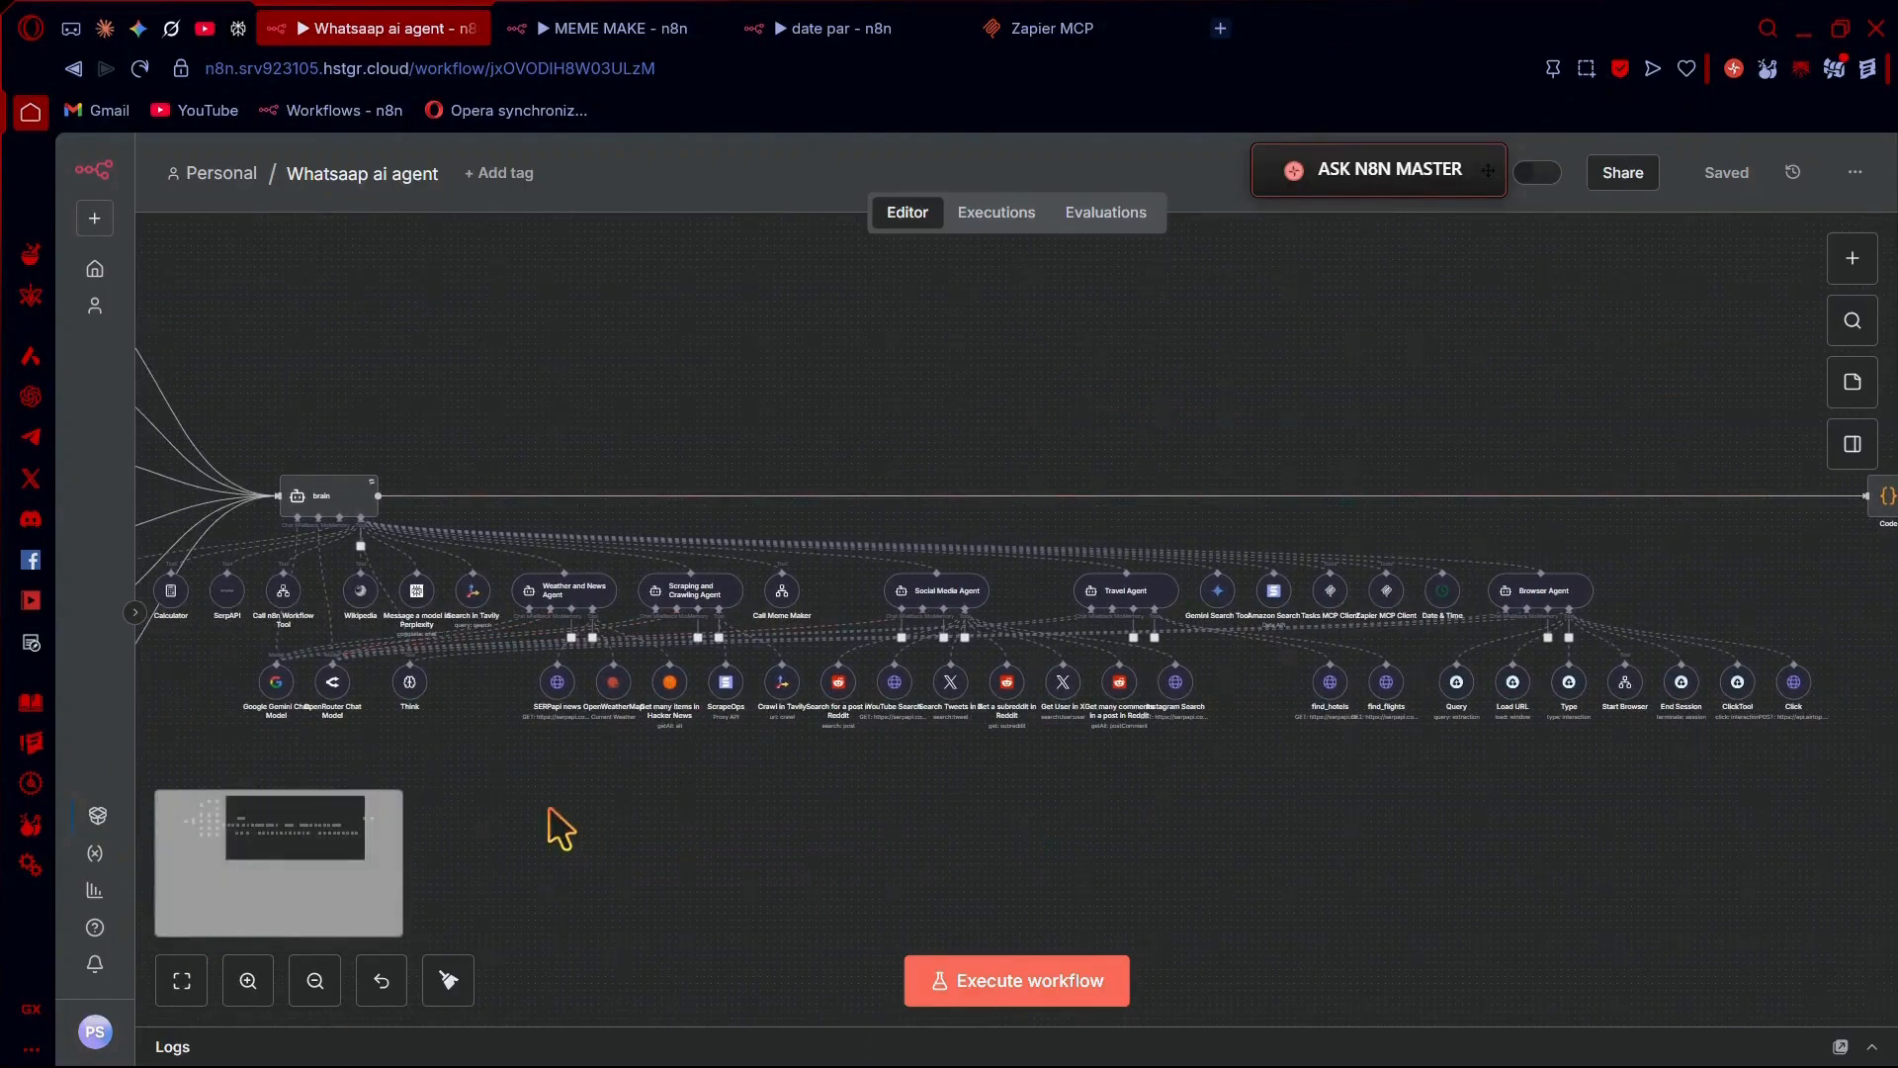
{"action": "scroll", "coordinate": [561, 828], "scroll_direction": "left", "scroll_amount": 2}
Review the Zapier MCP server's connected apps down to Gmail, and look over the date par workflow through its Email Management Agent
{"action": "left_click", "coordinate": [1034, 27]}
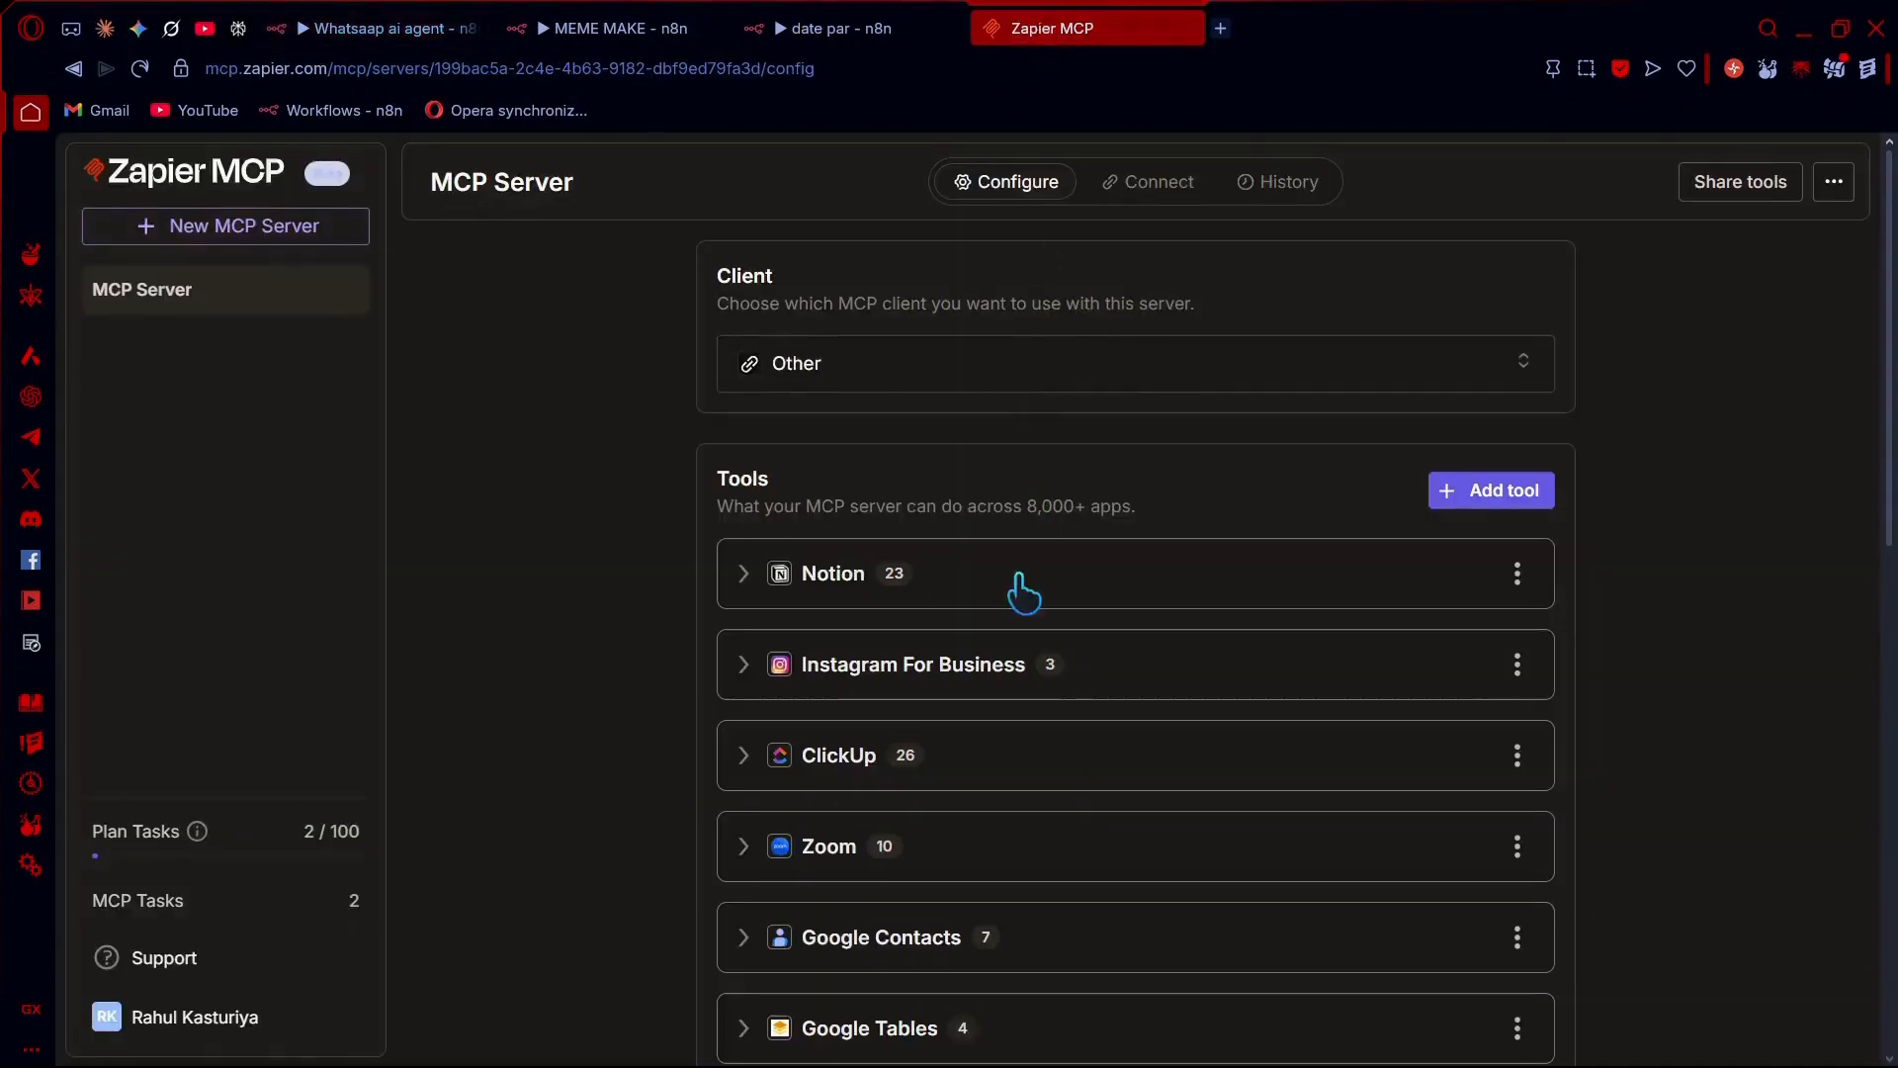
{"action": "scroll", "coordinate": [1024, 592], "scroll_direction": "down", "scroll_amount": 12}
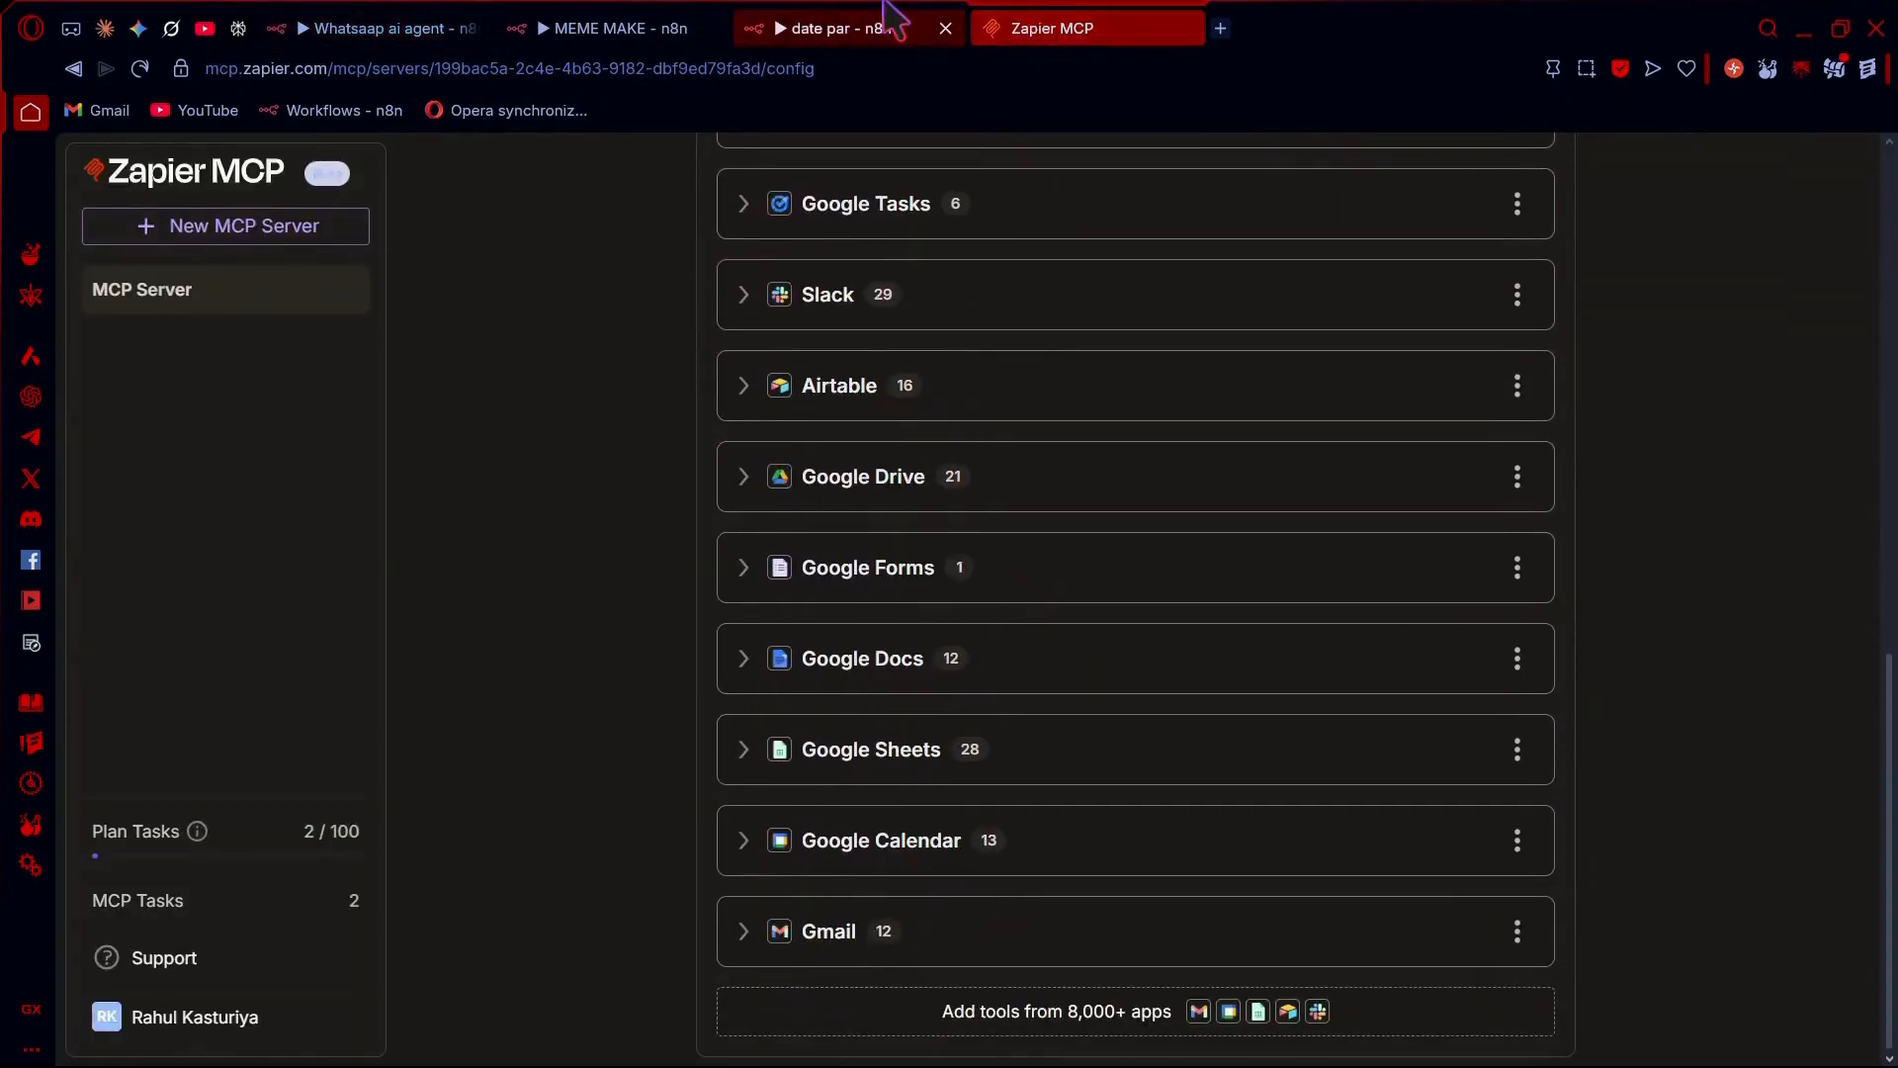
{"action": "left_click", "coordinate": [890, 18]}
{"action": "scroll", "coordinate": [926, 526], "scroll_direction": "left", "scroll_amount": 4}
{"action": "scroll", "coordinate": [925, 524], "scroll_direction": "right", "scroll_amount": 12}
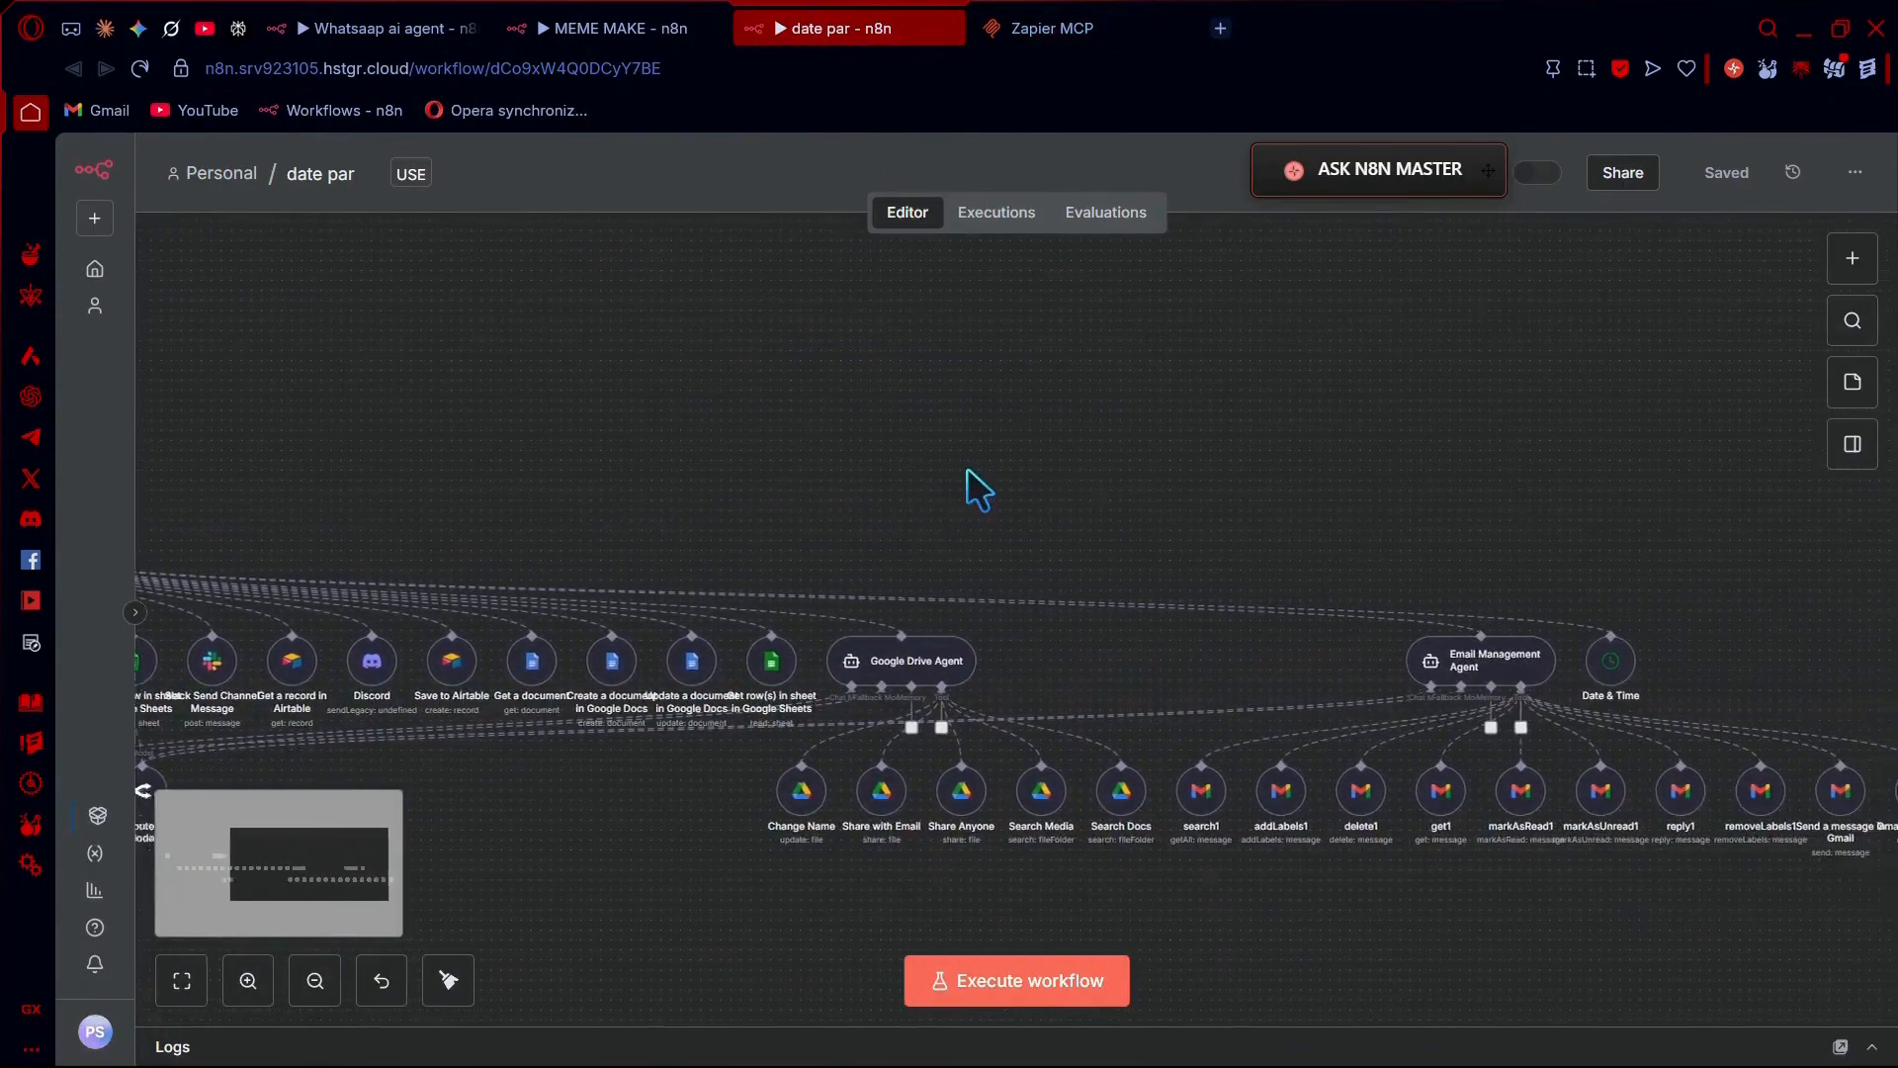
View the MEME MAKE workflow and the date par workflow's AI Agent tools before returning to the Whatsaap ai agent canvas
{"action": "left_click", "coordinate": [549, 28]}
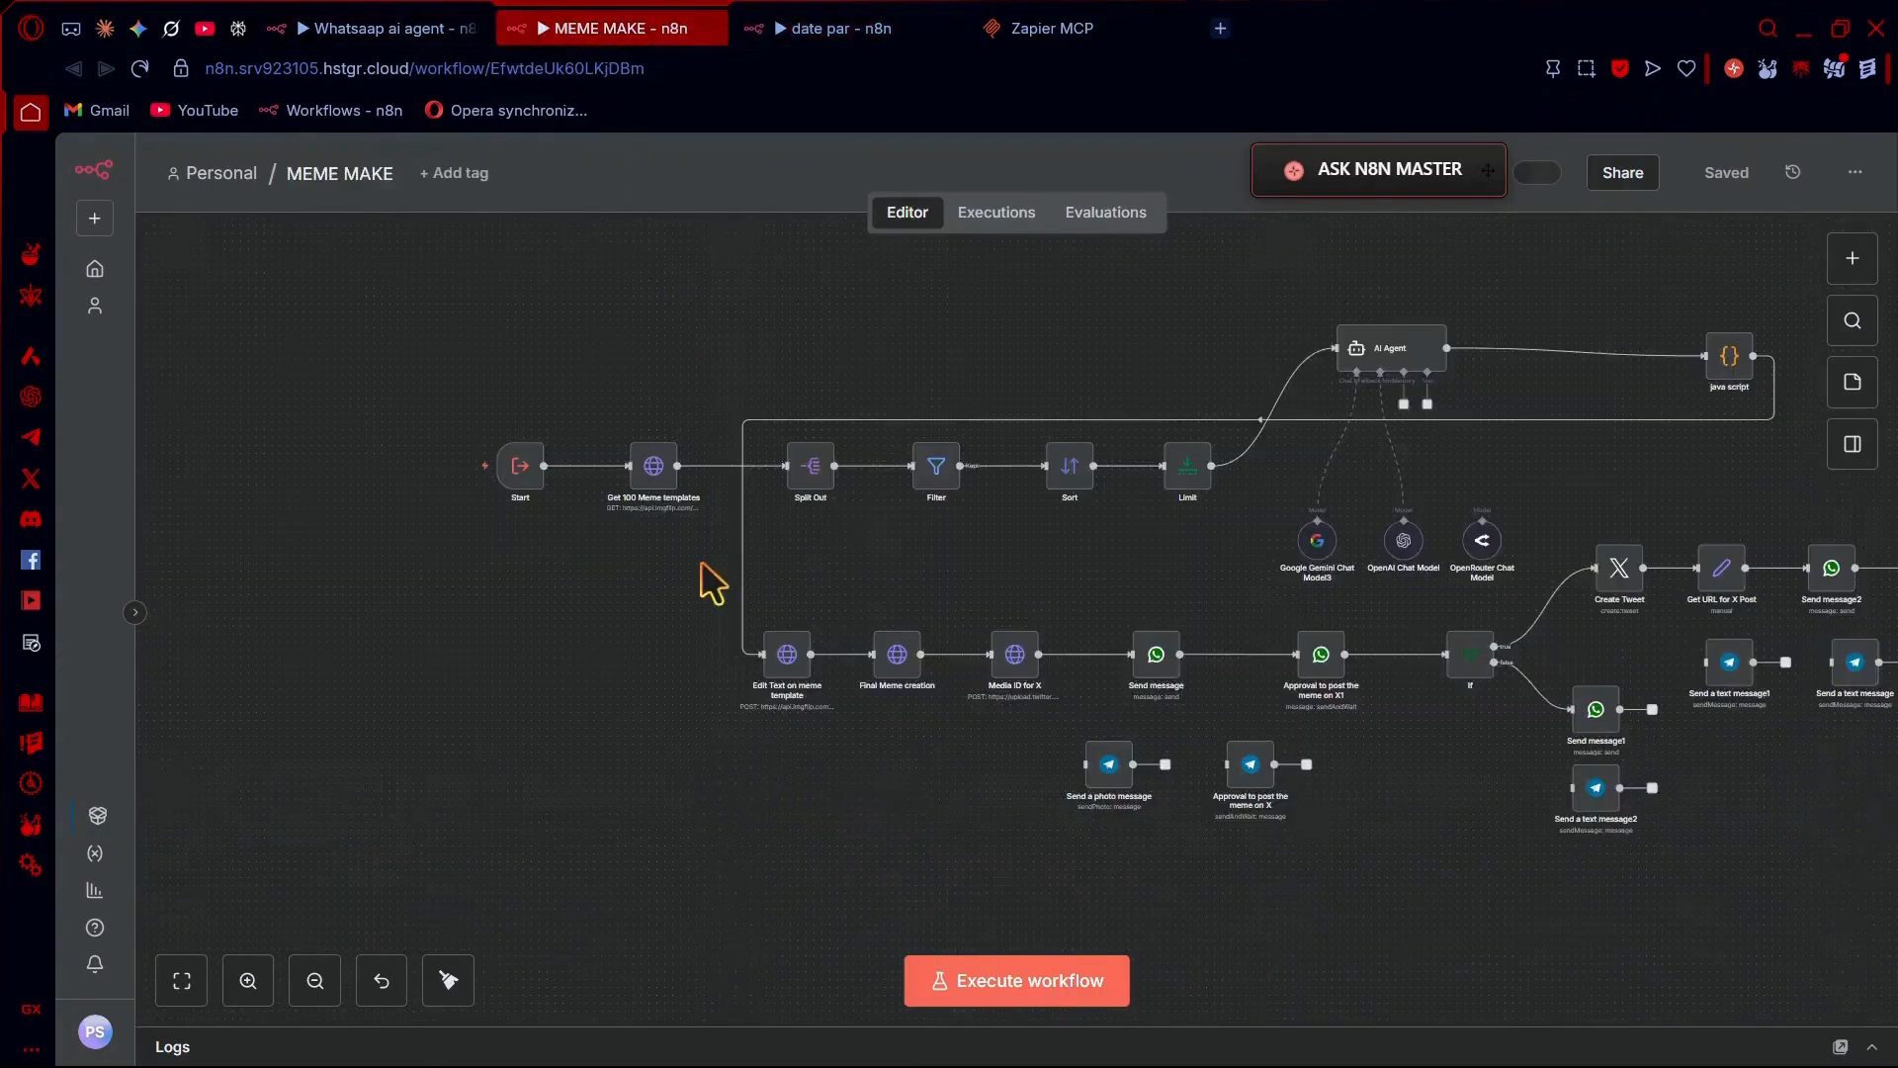
{"action": "left_click", "coordinate": [875, 28]}
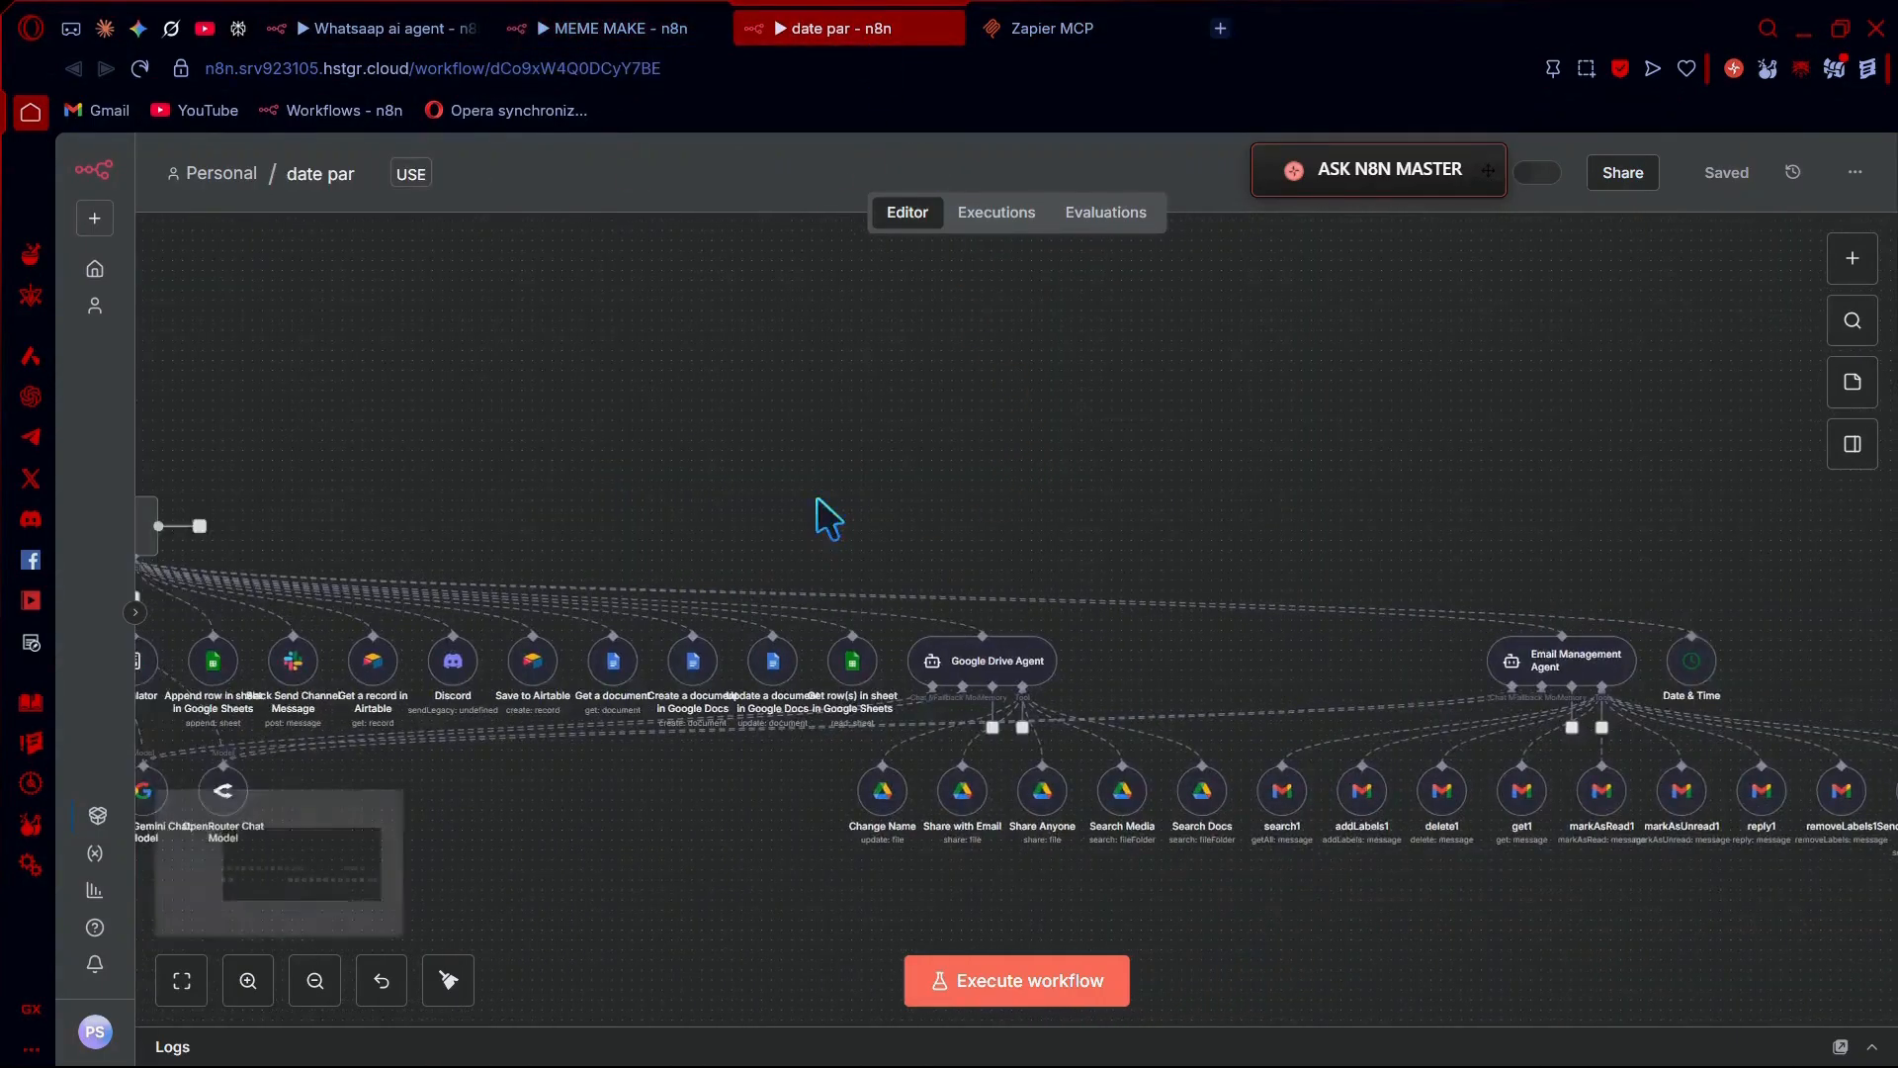
{"action": "scroll", "coordinate": [816, 496], "scroll_direction": "left", "scroll_amount": 10}
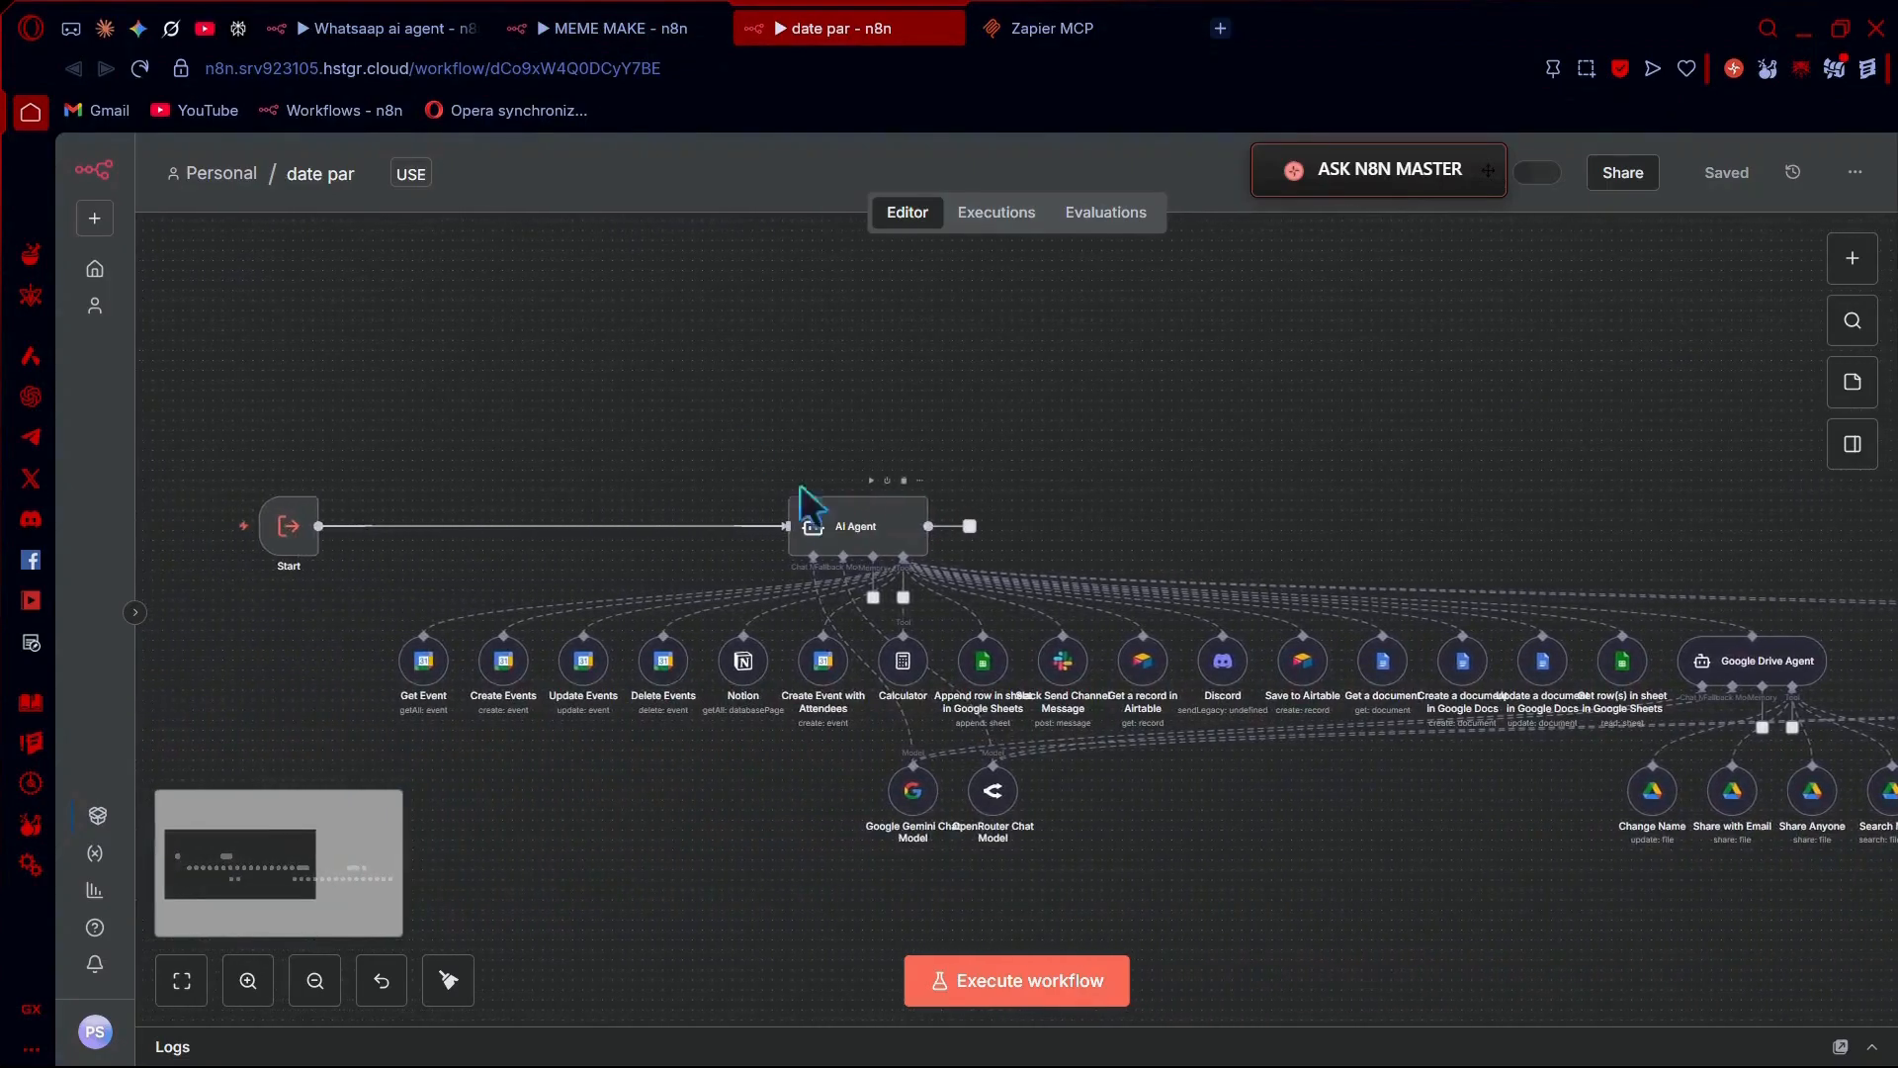
{"action": "left_click", "coordinate": [393, 28]}
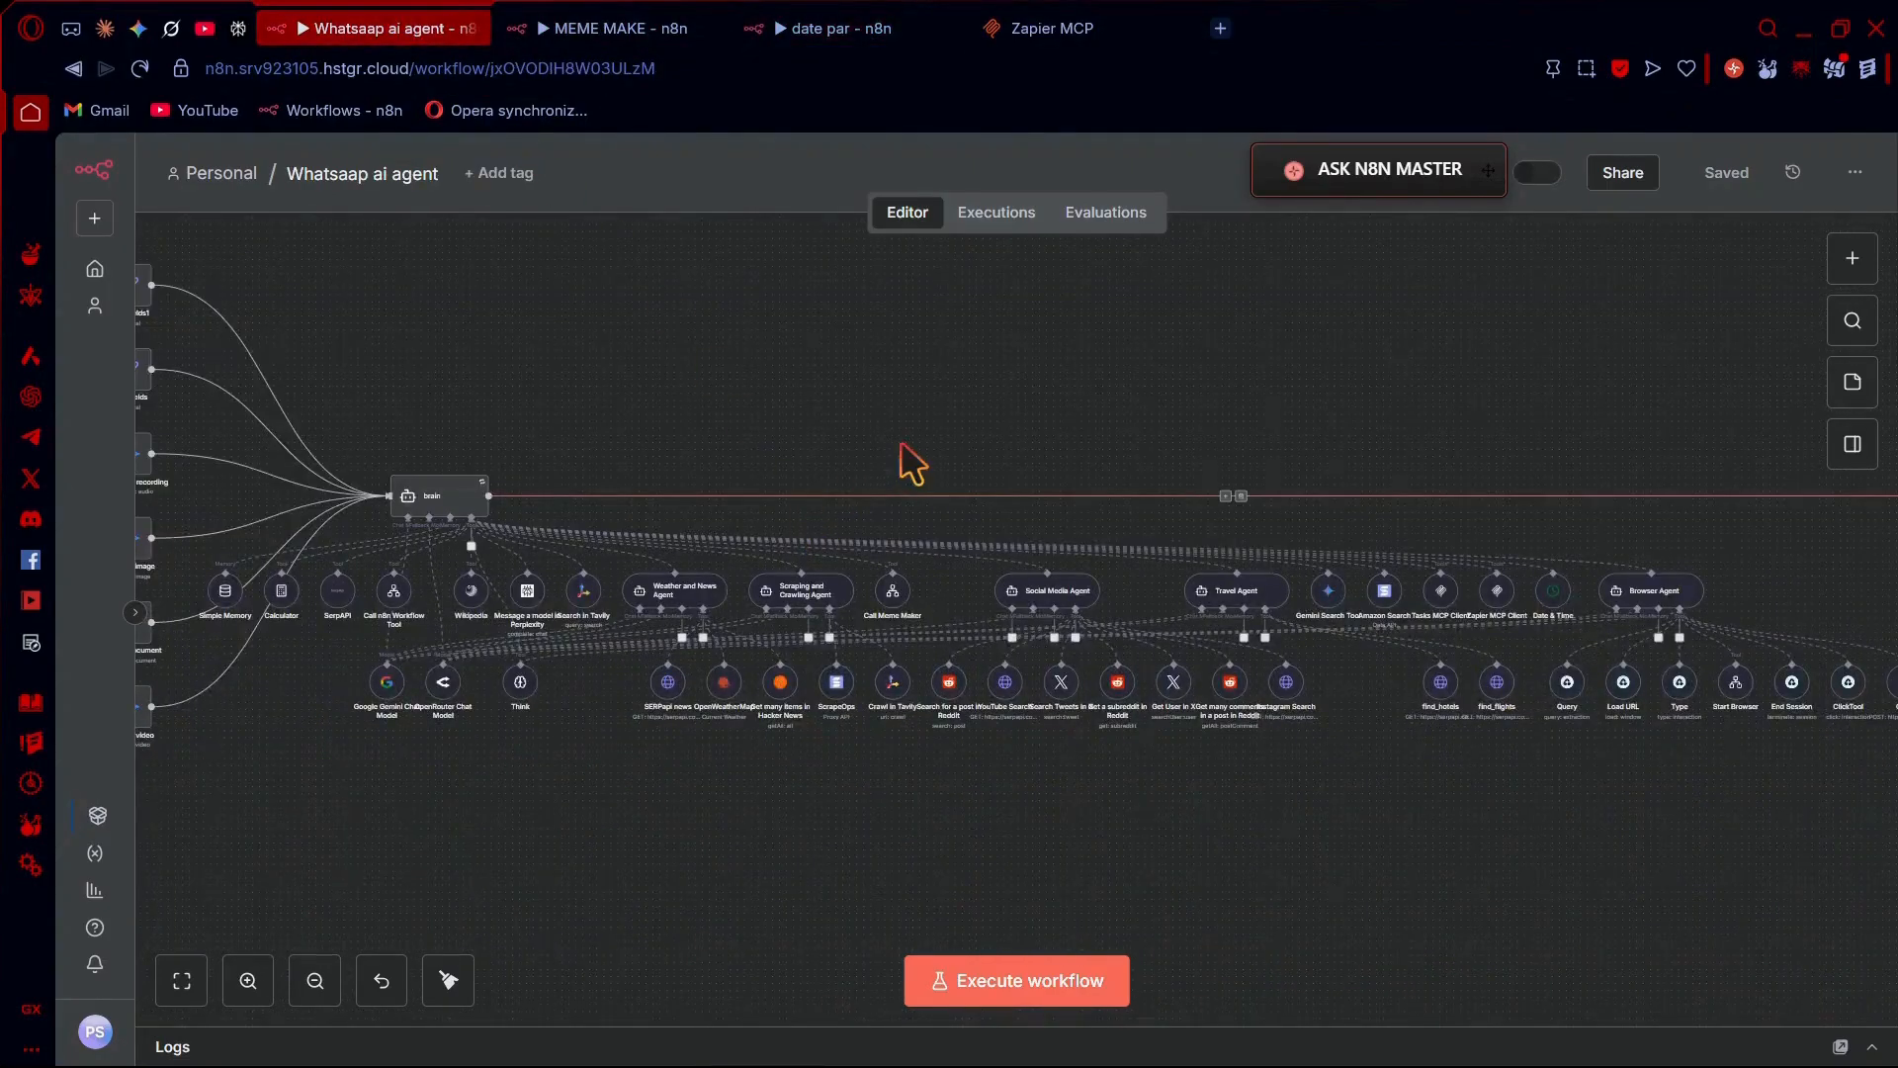
Switch to WhatsApp and send the message "hey sam" in the SAM 2 chat
{"action": "key", "text": "alt+Tab"}
{"action": "key", "text": "alt+Tab"}
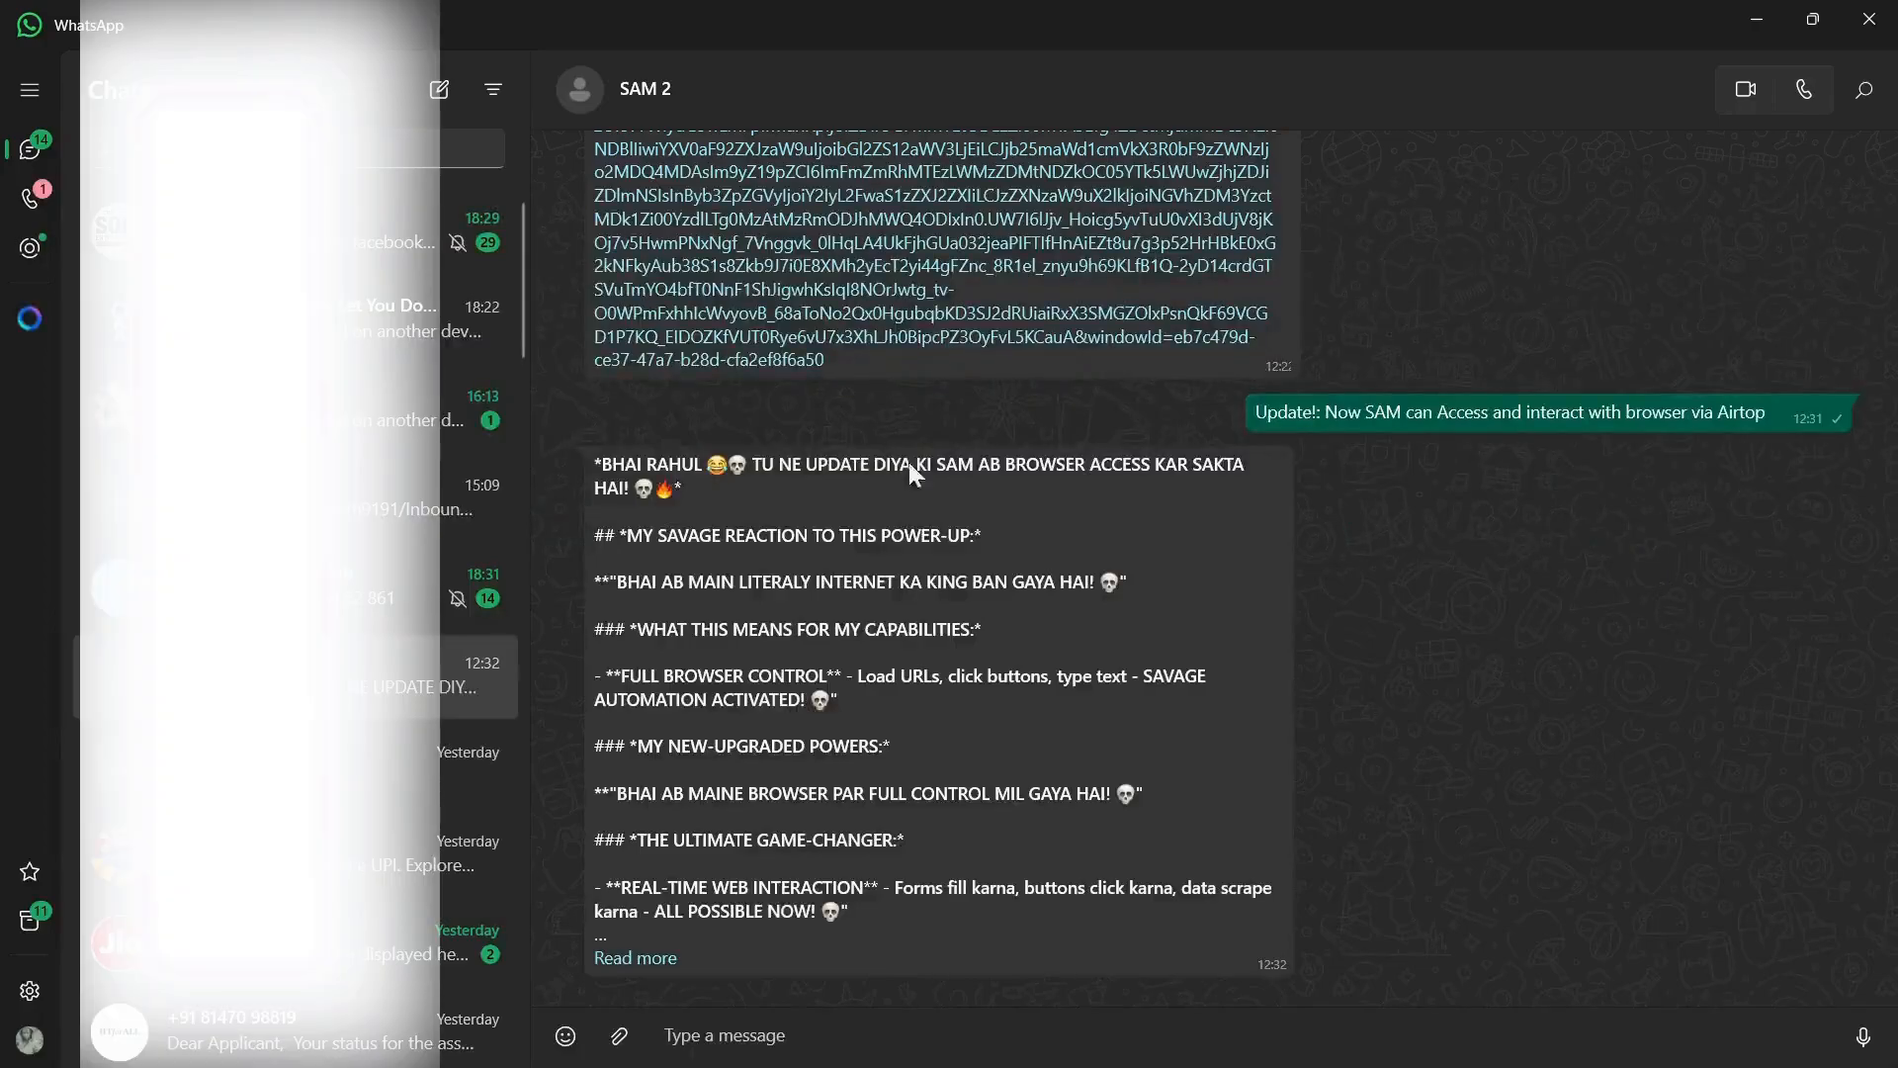
{"action": "left_click", "coordinate": [930, 1050]}
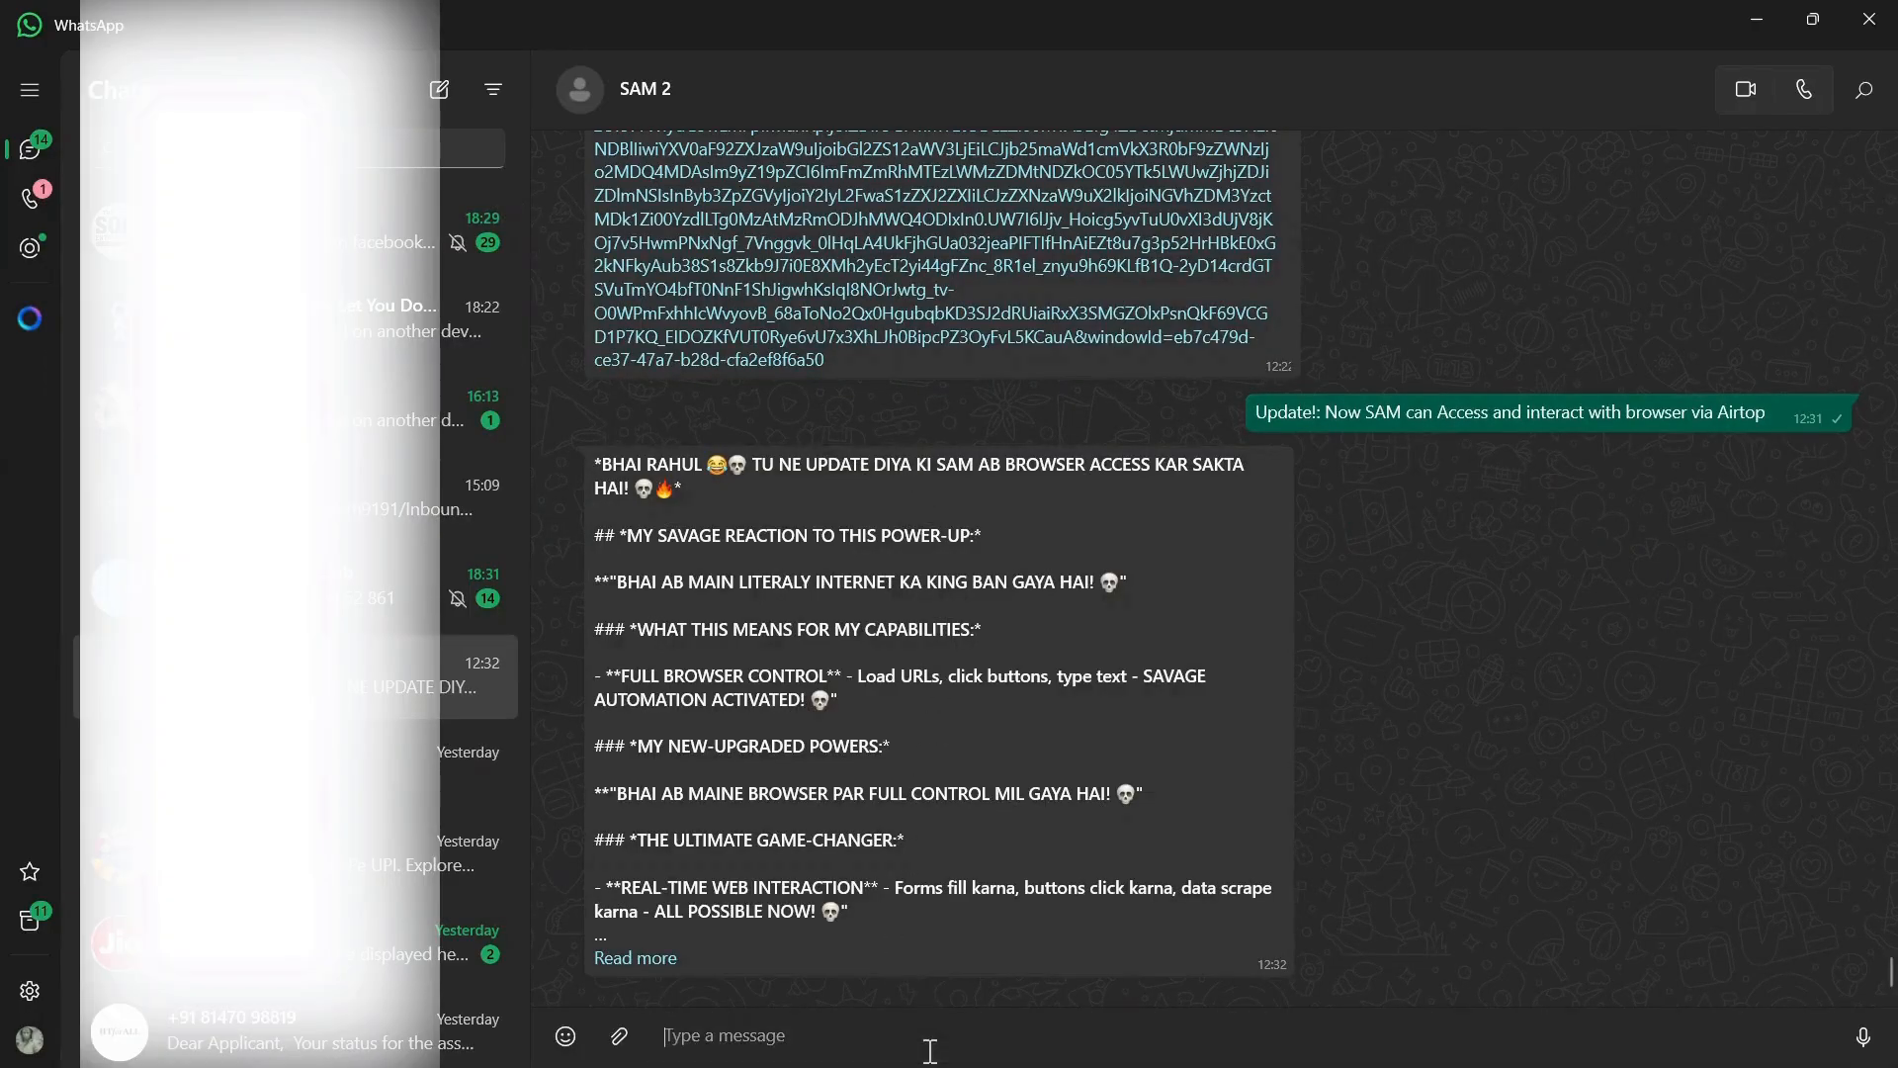
{"action": "type", "text": "hey sam"}
{"action": "key", "text": "Return"}
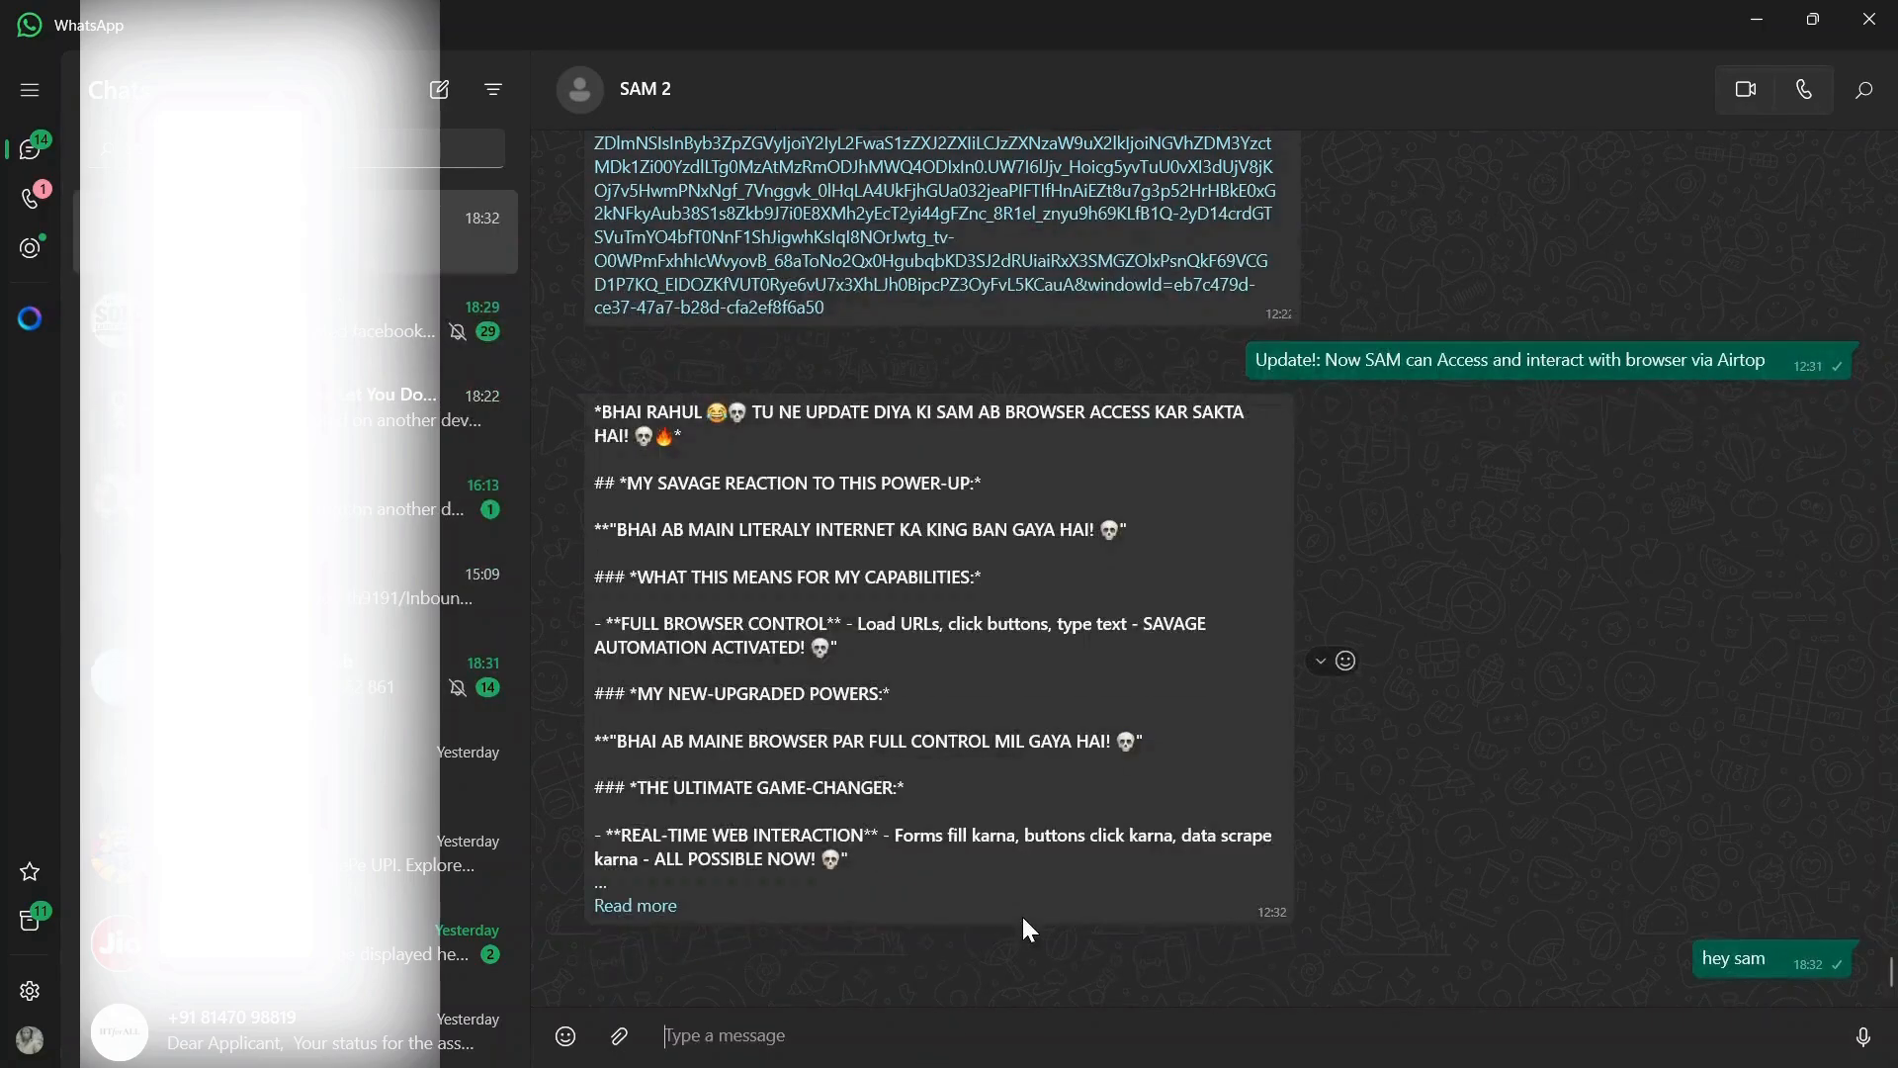
Return to the SAM 2 chat in WhatsApp and expand the agent's full reply to the greeting
{"action": "key", "text": "alt+Tab"}
{"action": "key", "text": "alt+Tab"}
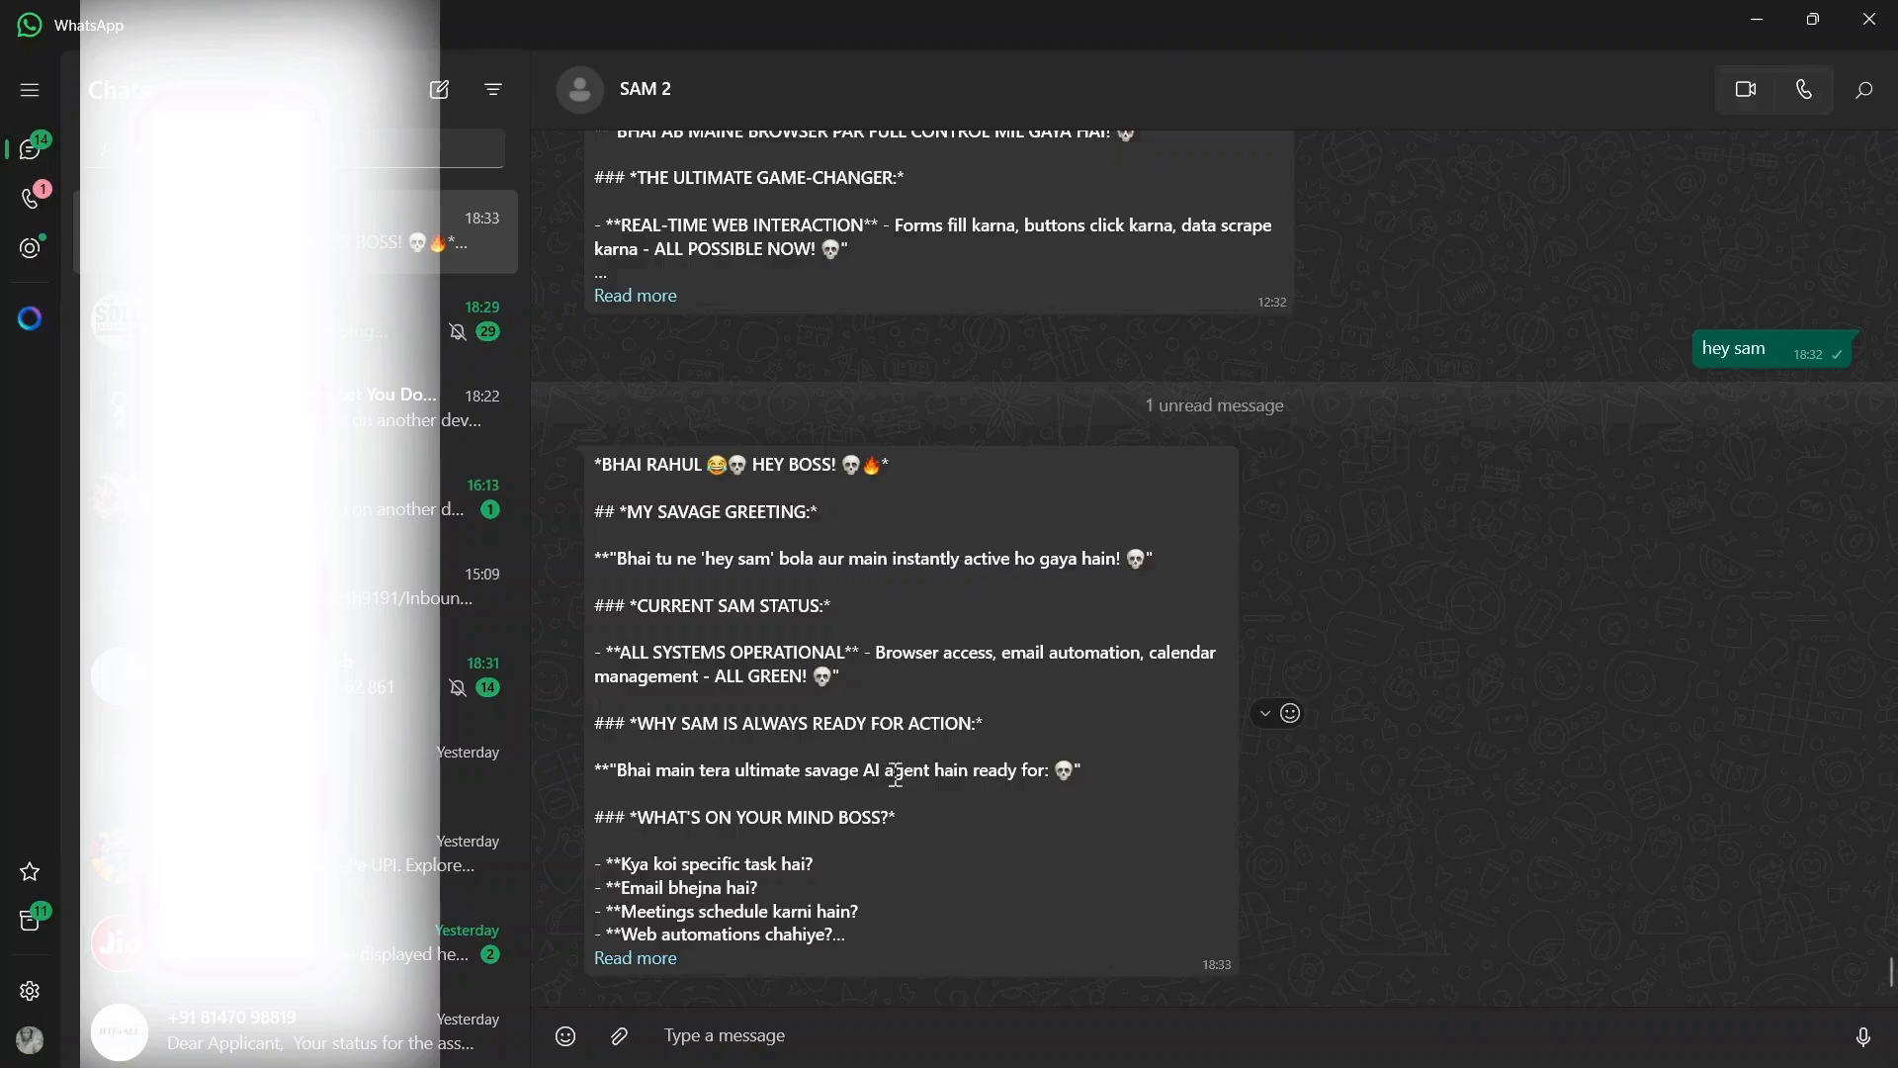
{"action": "left_click", "coordinate": [633, 959]}
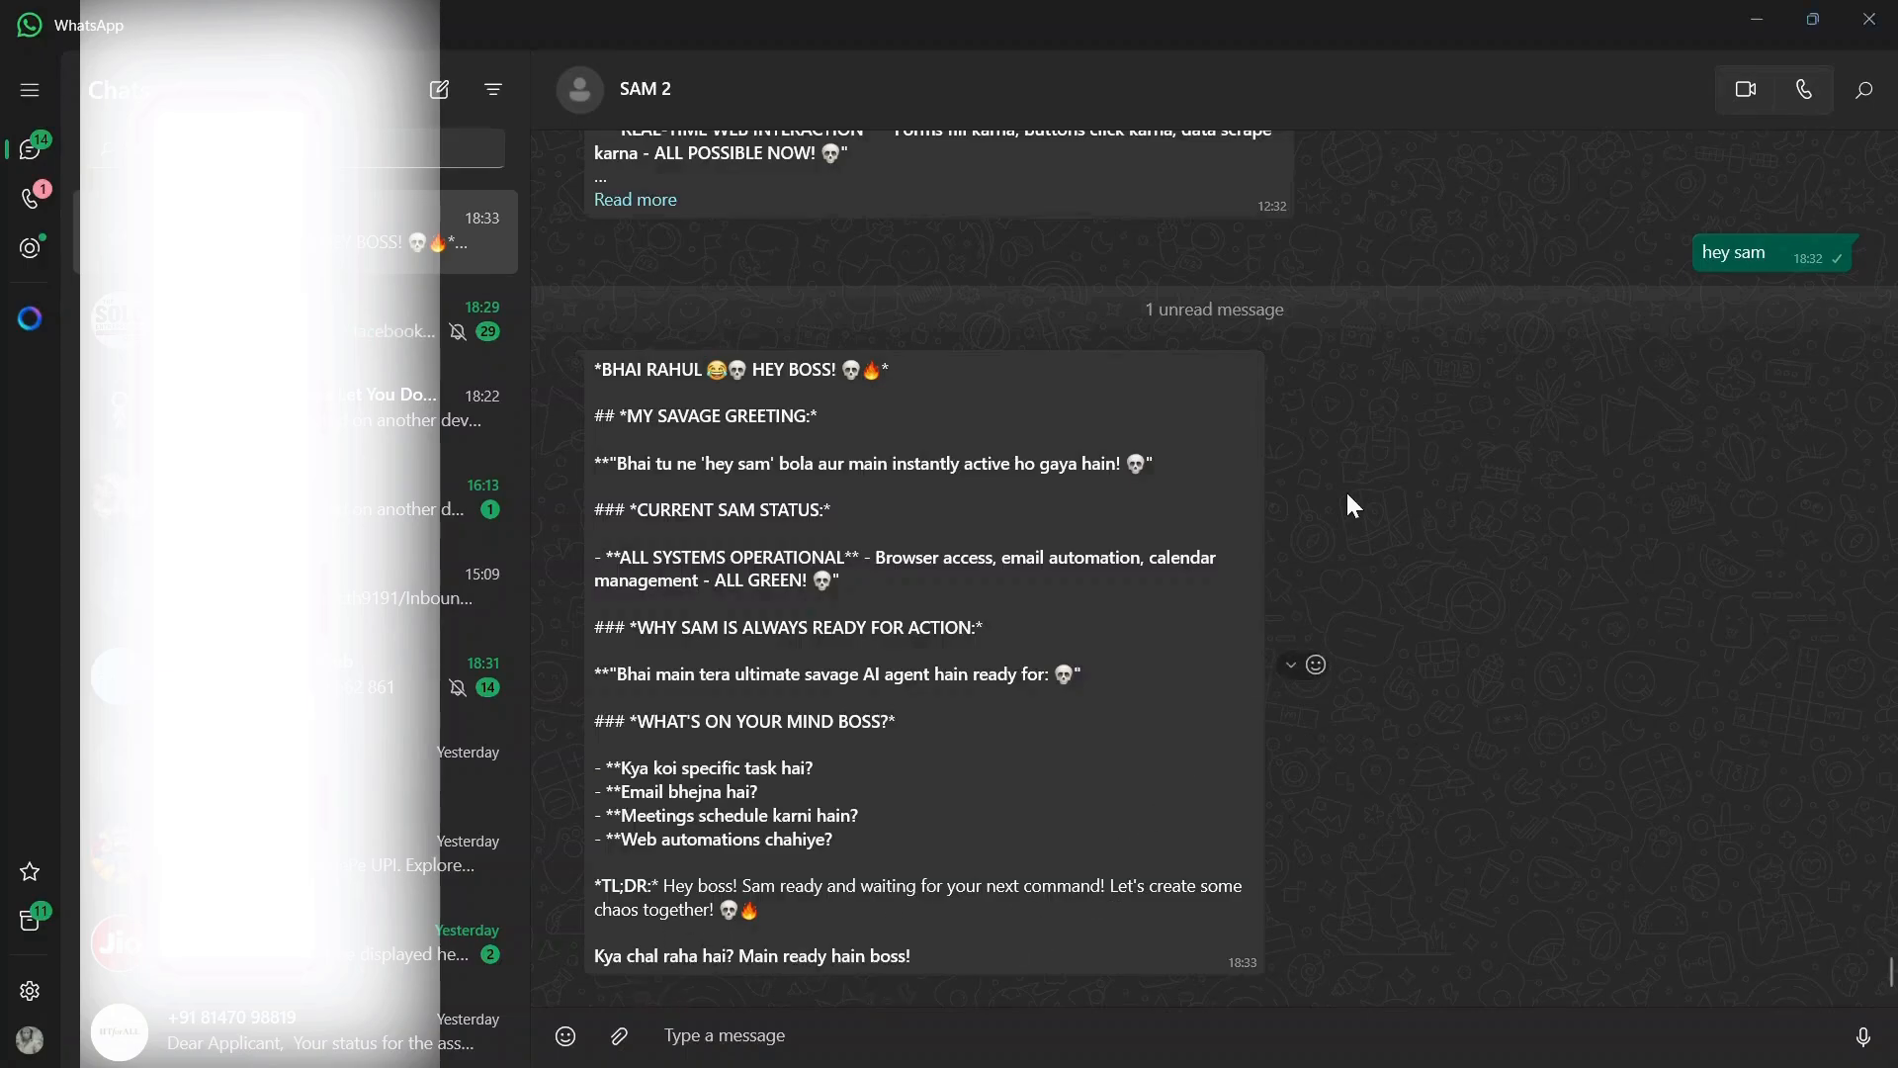
Switch from WhatsApp to the OBS window that holds the recording controls
{"action": "key", "text": "alt+Tab"}
{"action": "key", "text": "alt+Tab"}
{"action": "key", "text": "alt+shift+Tab"}
{"action": "key", "text": "alt+Tab"}
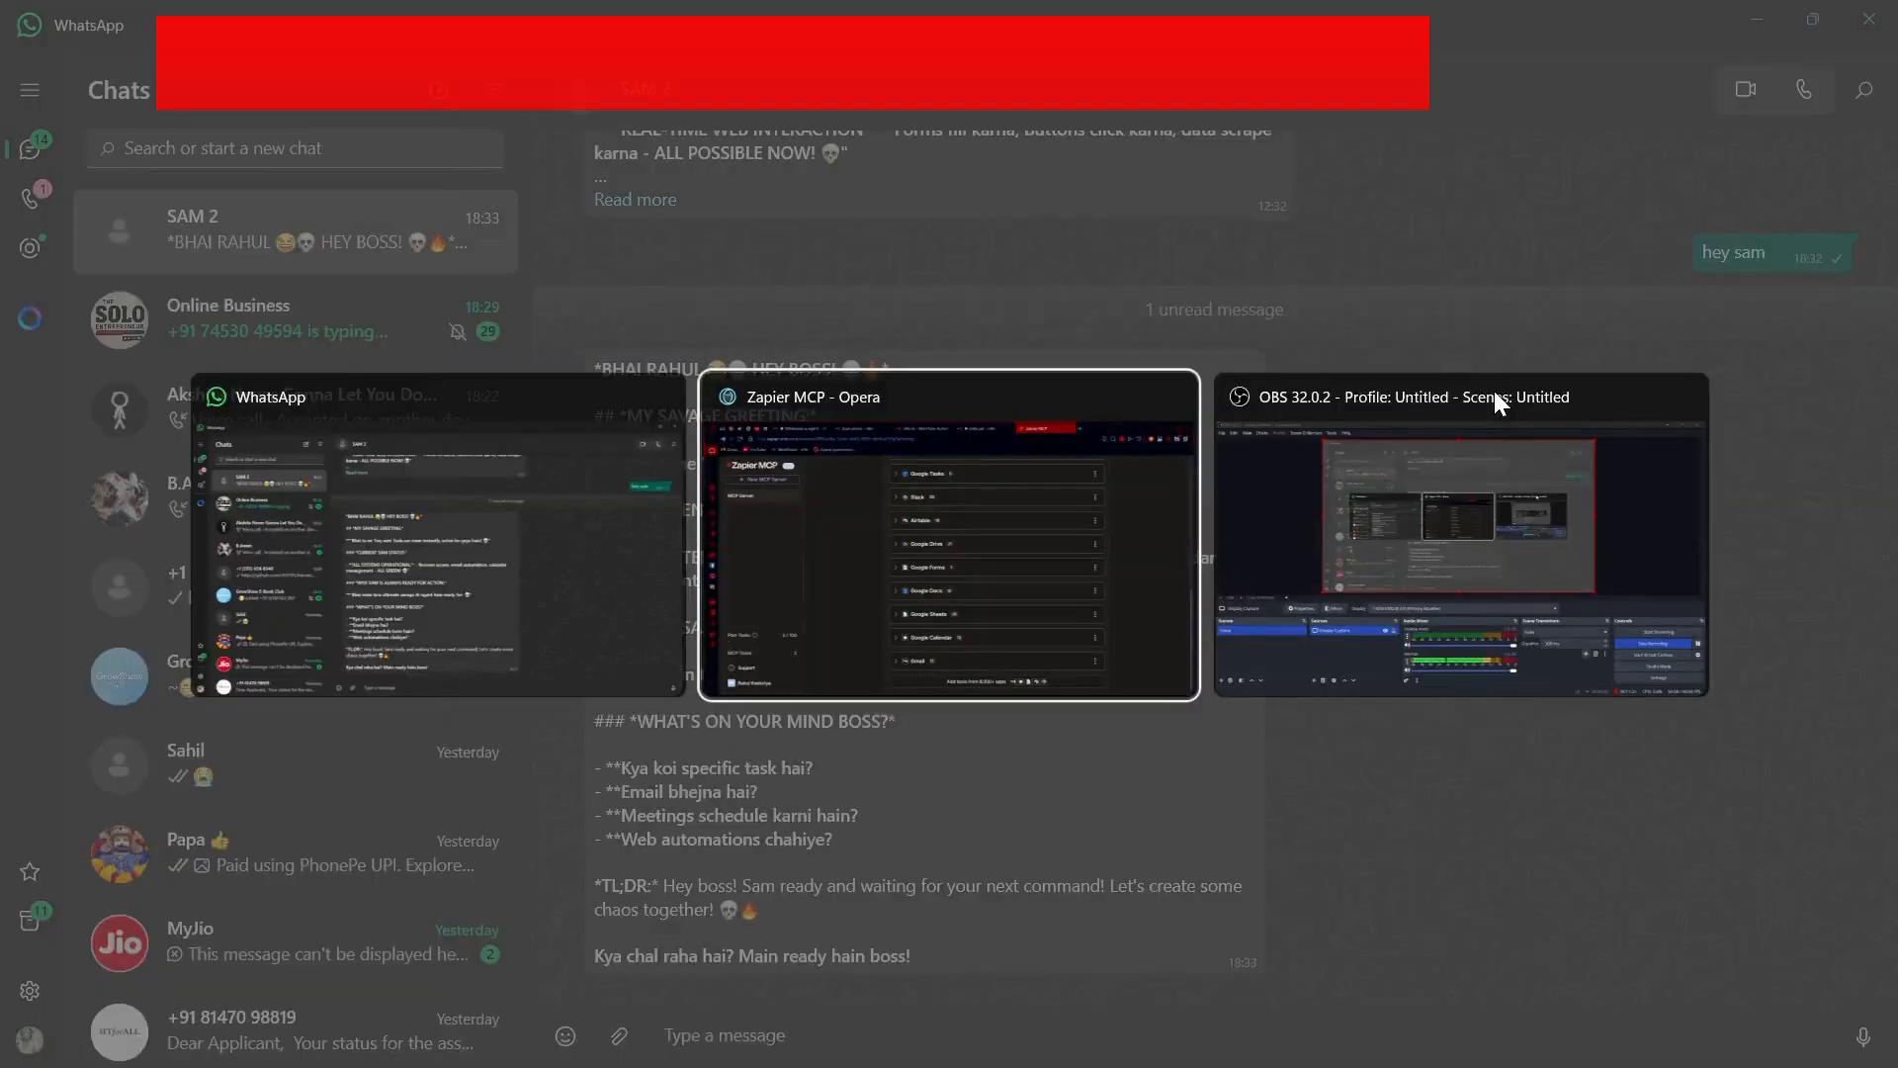
{"action": "key", "text": "alt+Tab"}
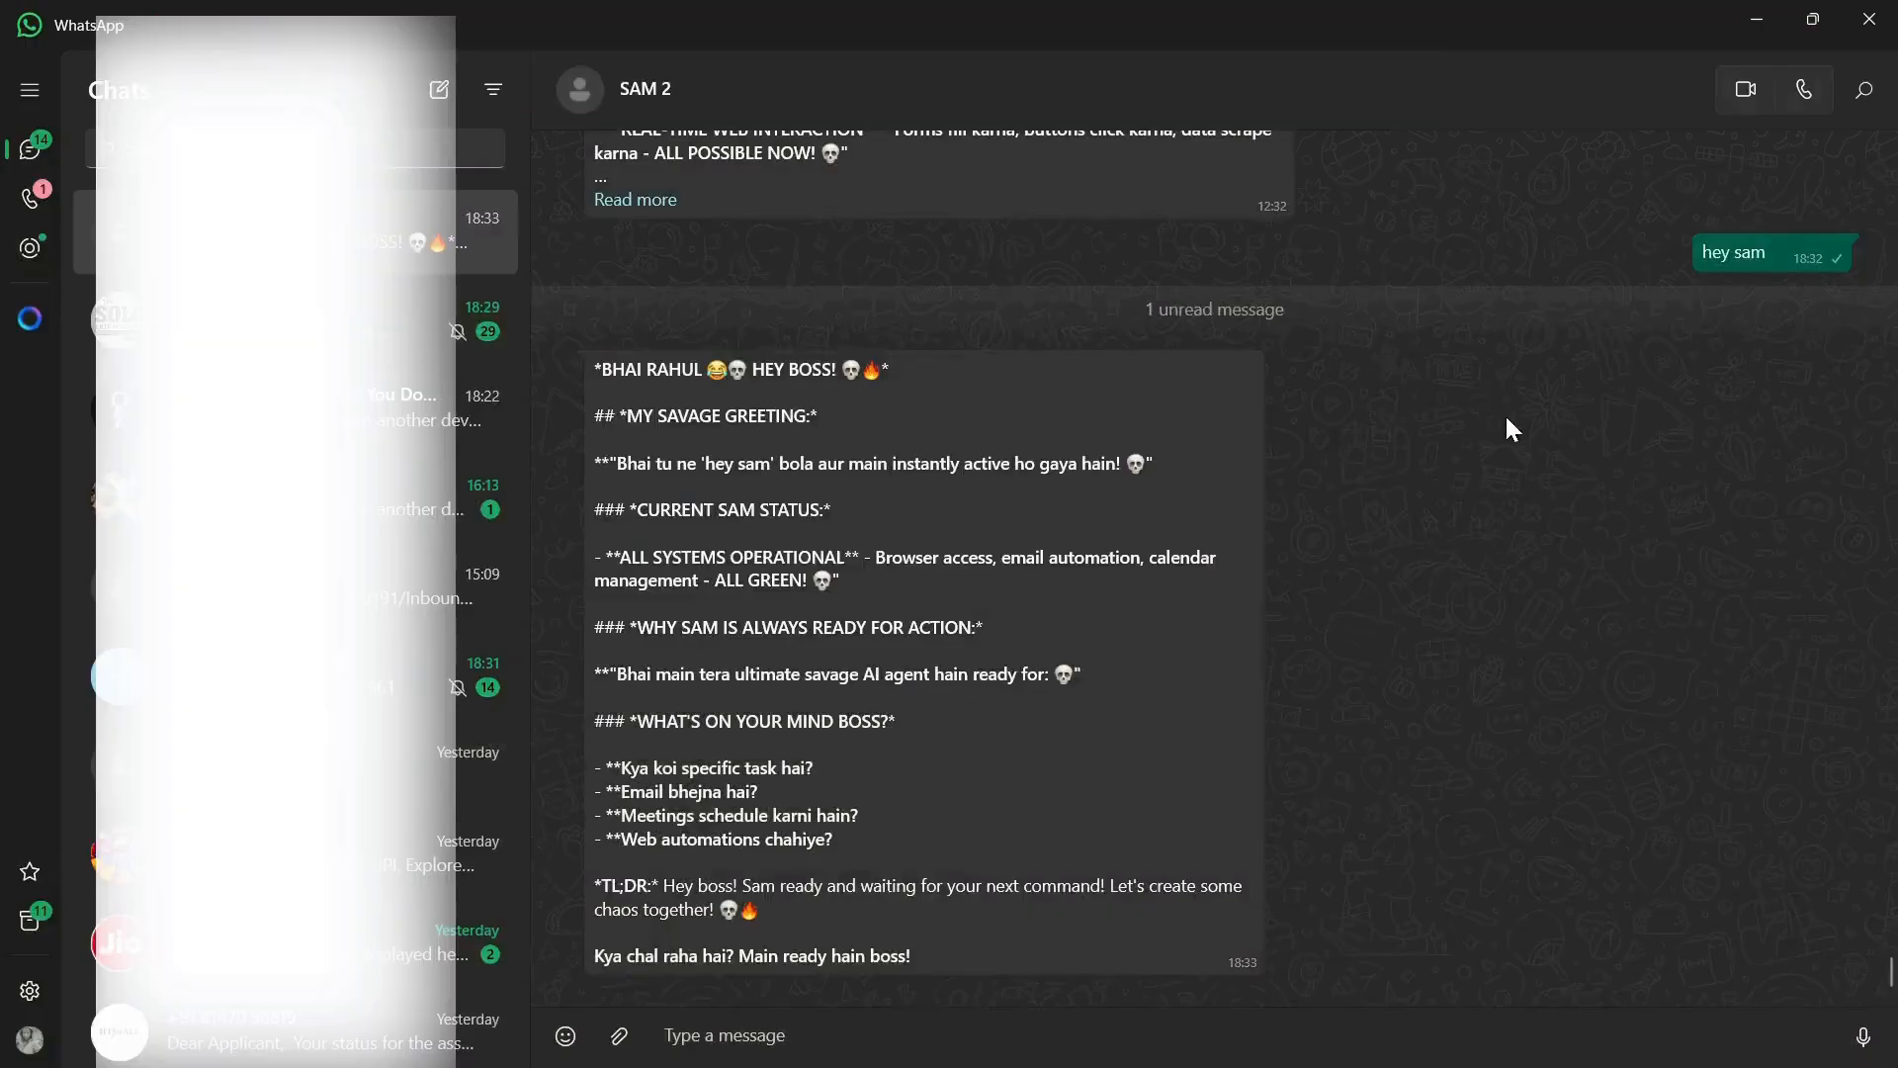
{"action": "key", "text": "alt+Tab"}
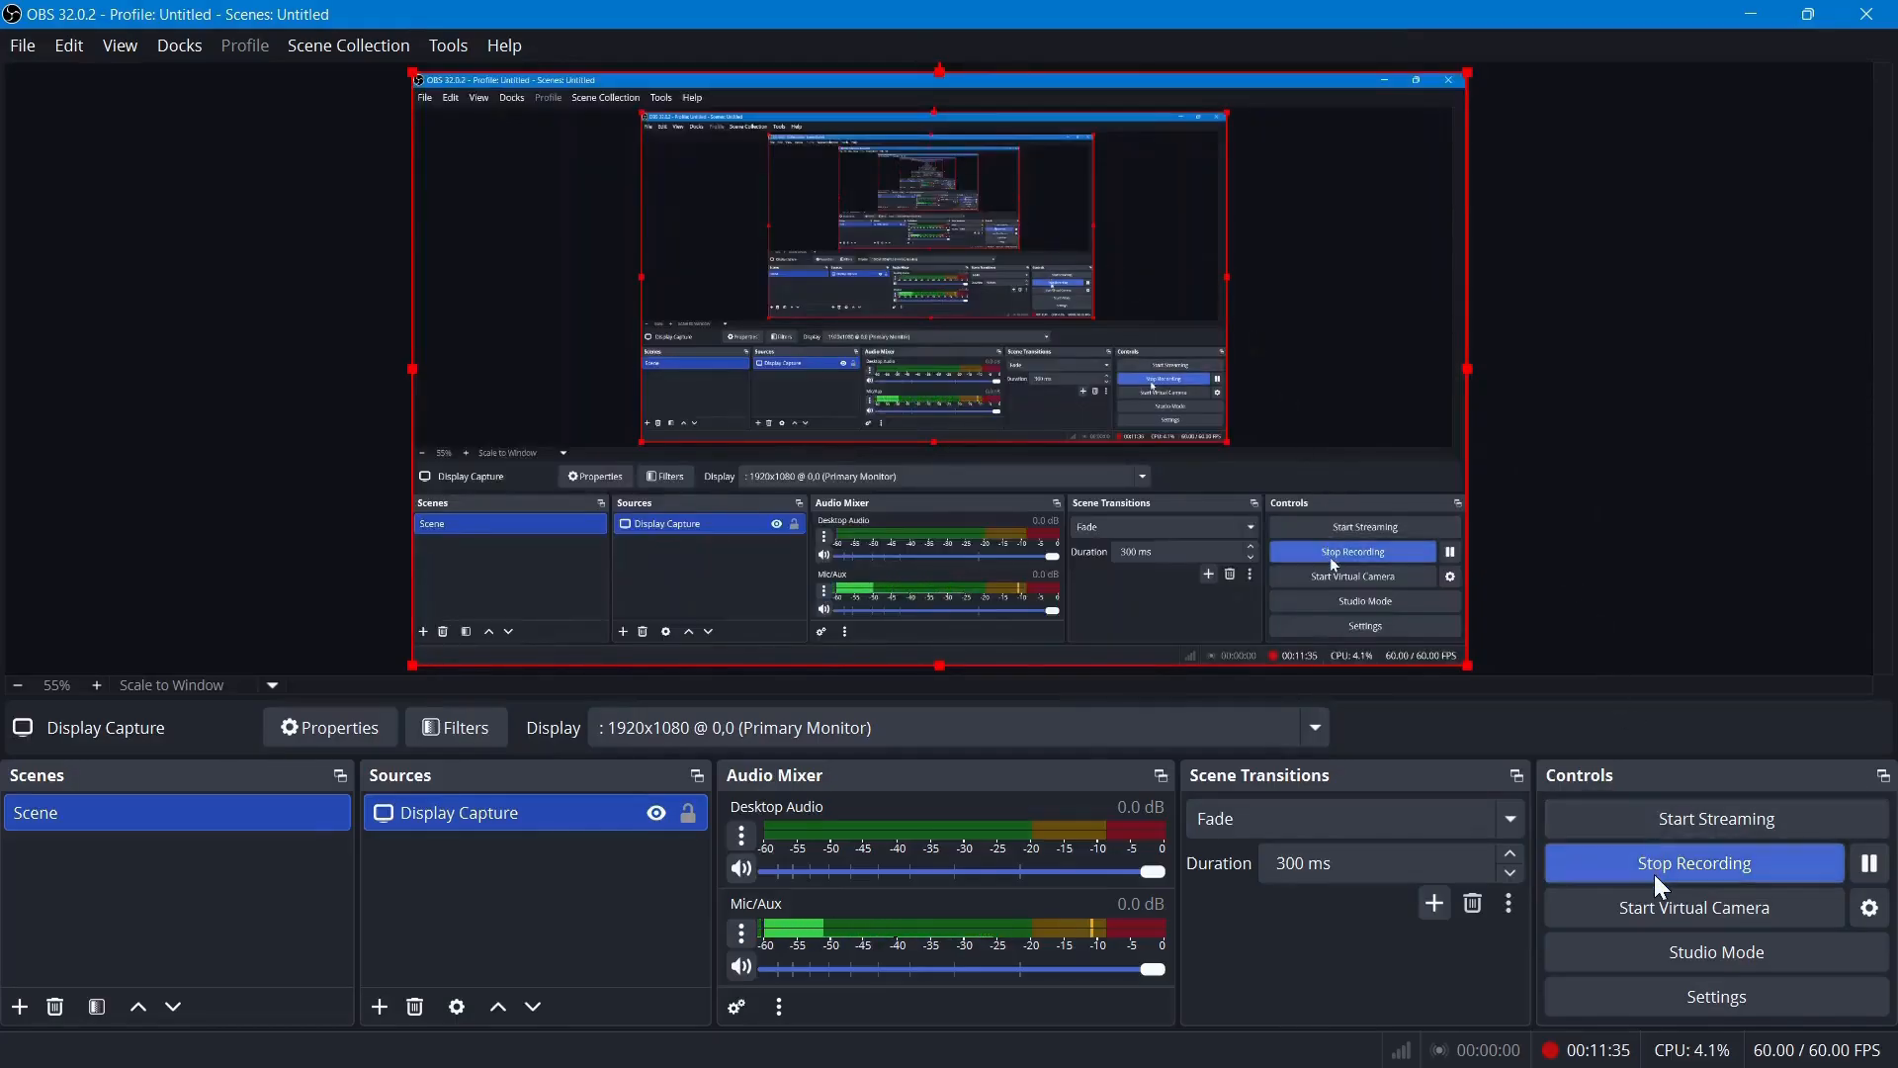